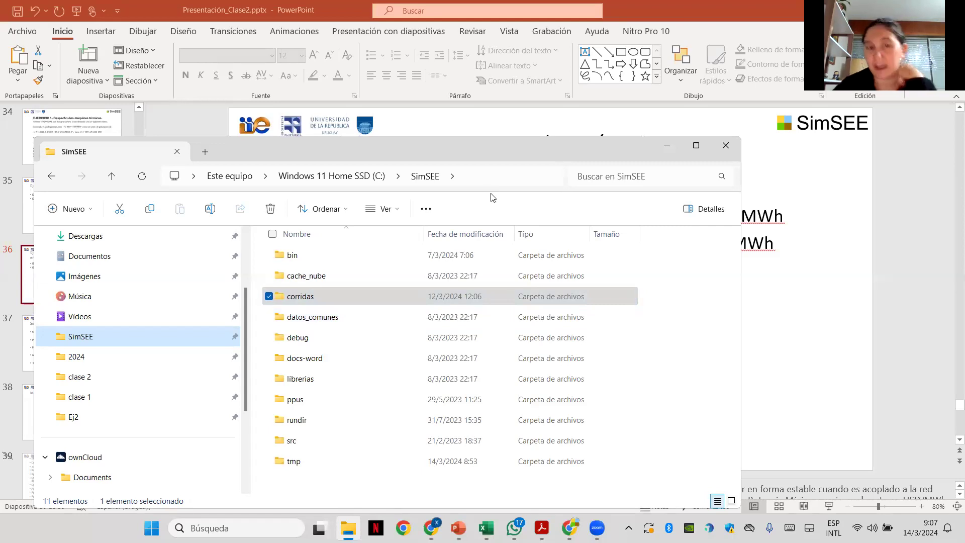
Step: Launch the SimSEE editor, SimSEEEdit.exe, from the bin folder inside C:\SimSEE
click(482, 180)
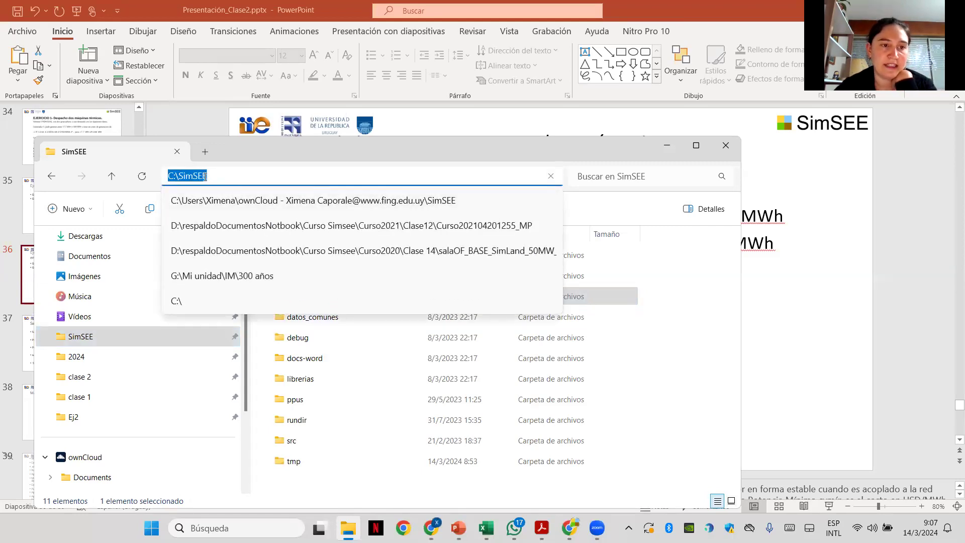
click(380, 325)
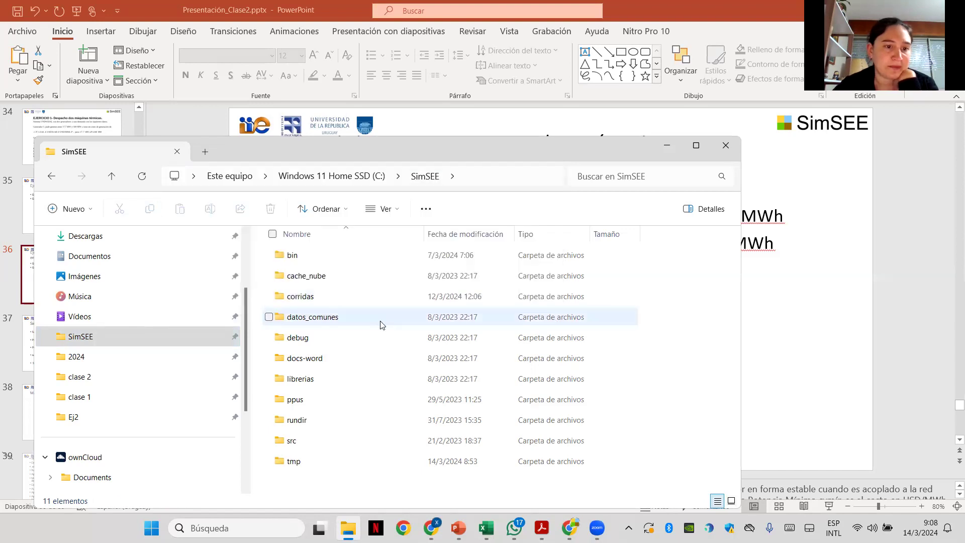
double_click(296, 255)
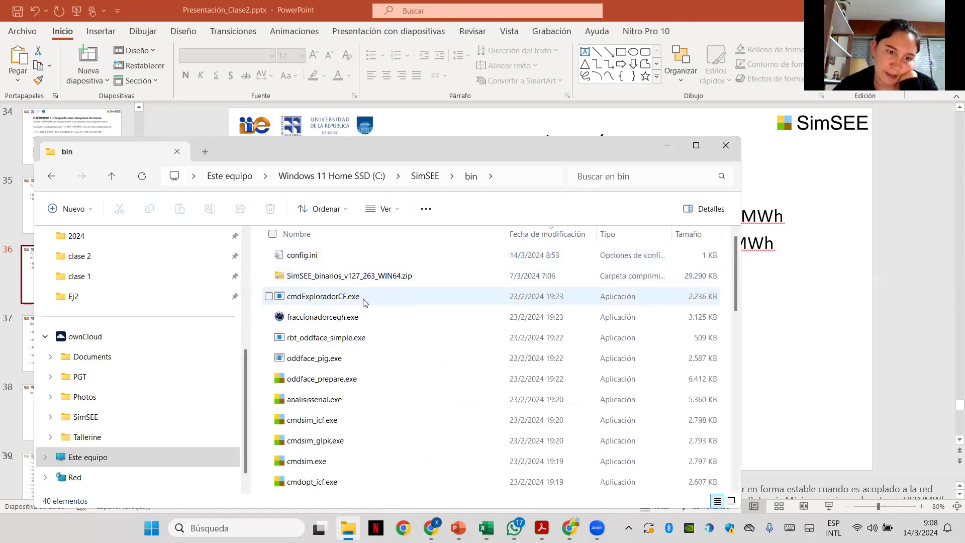
scroll(378, 399, down, 1)
scroll(380, 400, down, 2)
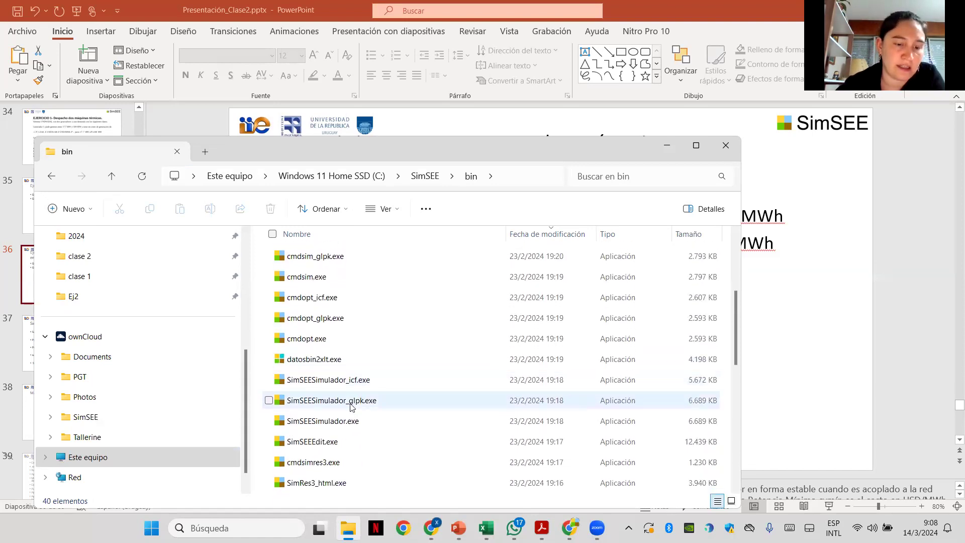
scroll(351, 433, down, 1)
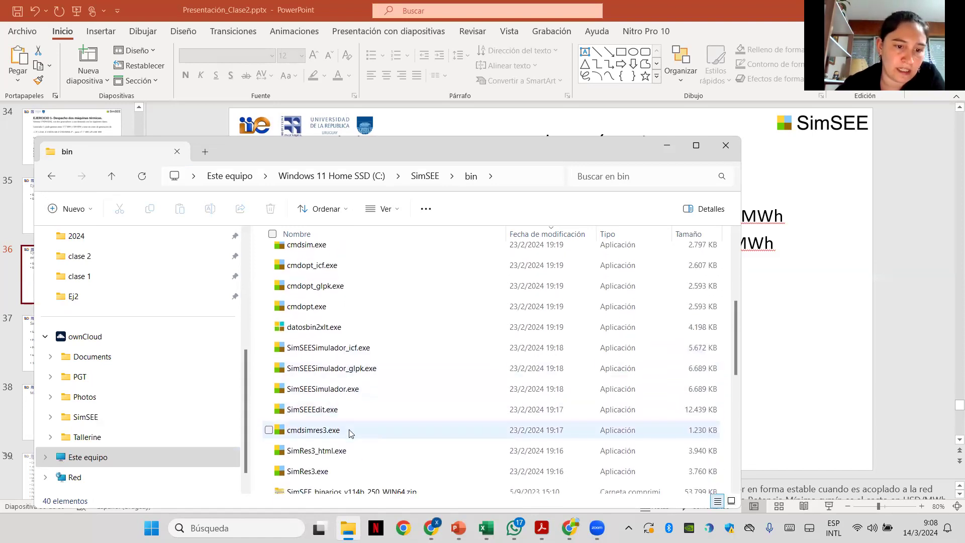
click(324, 412)
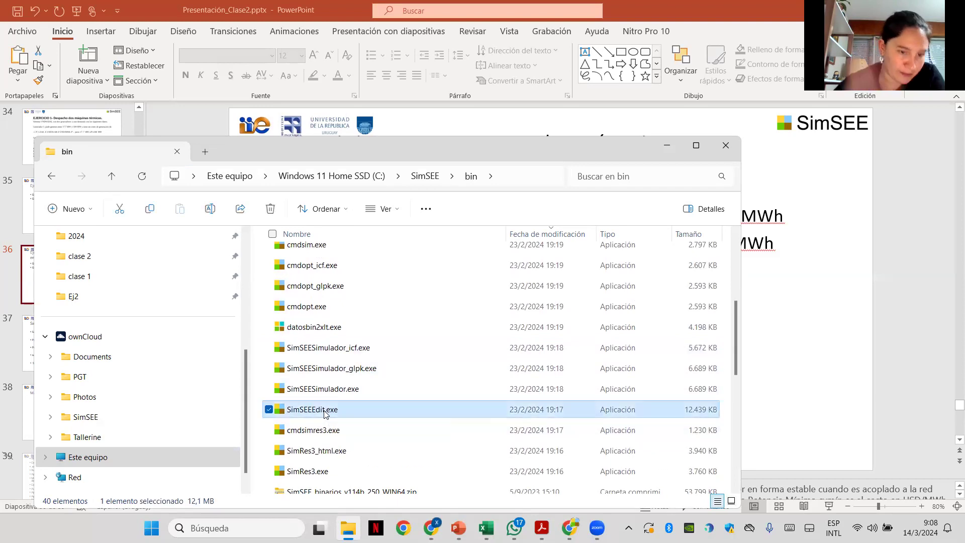
double_click(324, 411)
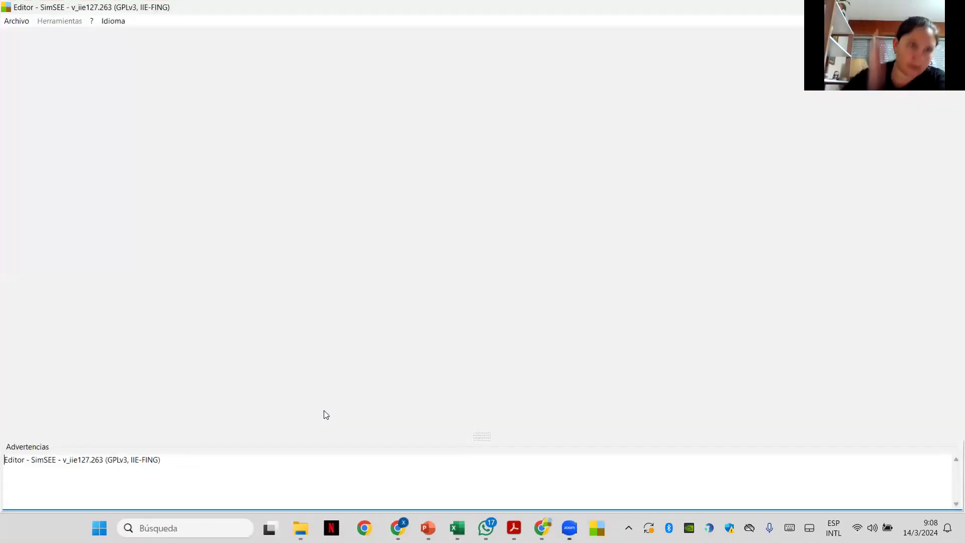
Step: Create a new case in the SimSEE editor and show its global variables
click(18, 24)
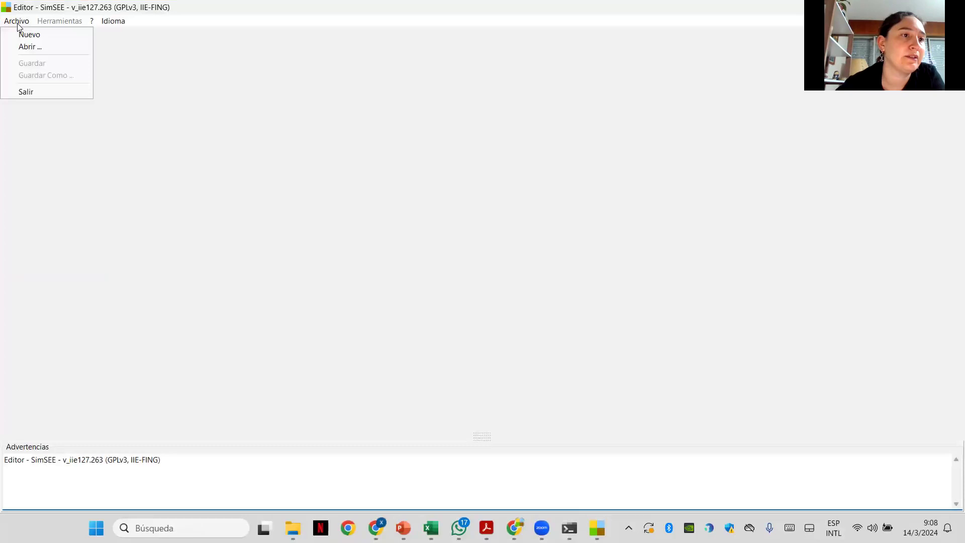
click(27, 32)
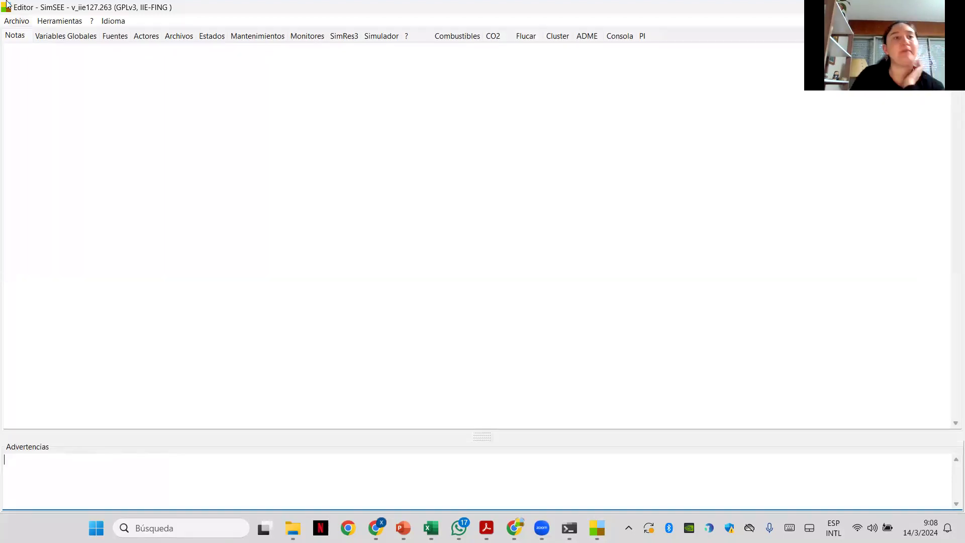
click(78, 38)
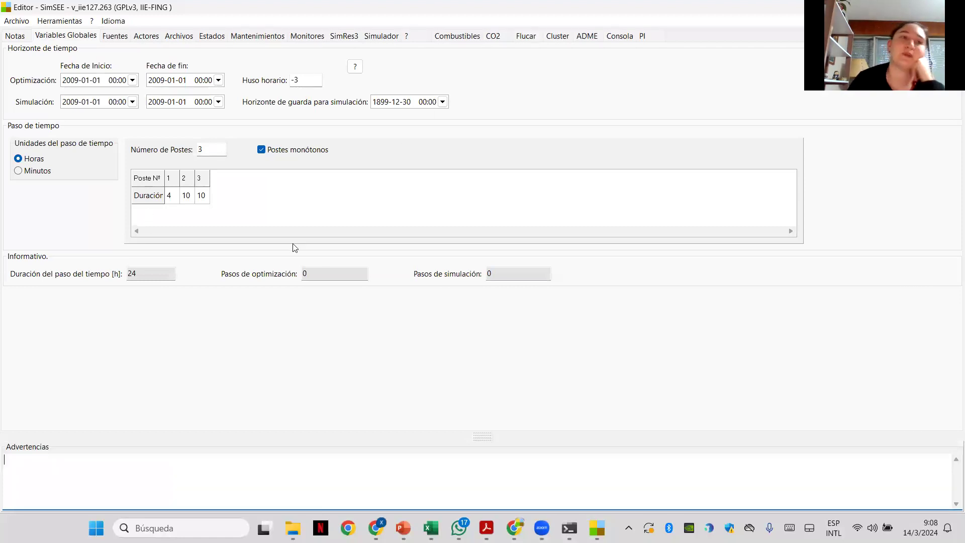
Step: Set the optimization horizon to start on 2024-01-01 and end on 2024-02-01
click(79, 81)
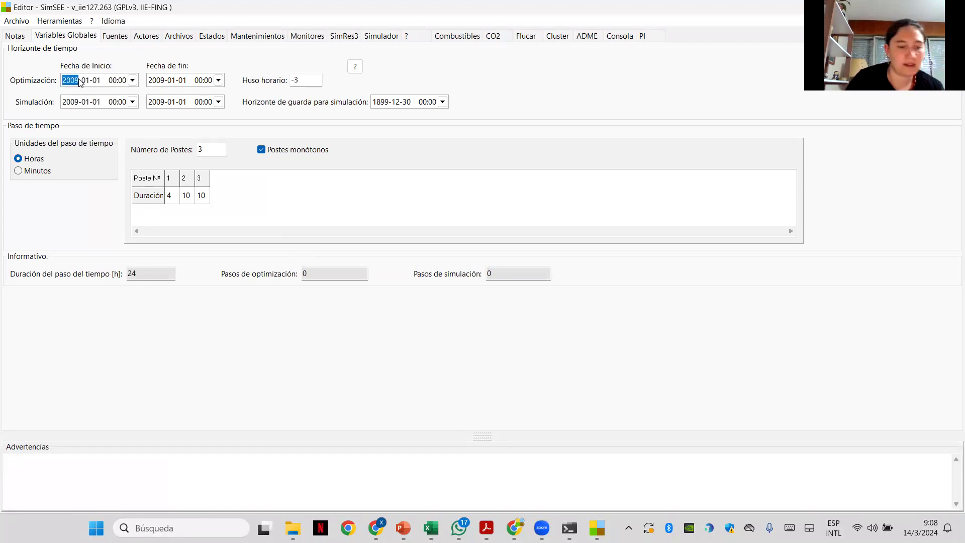
text(20)
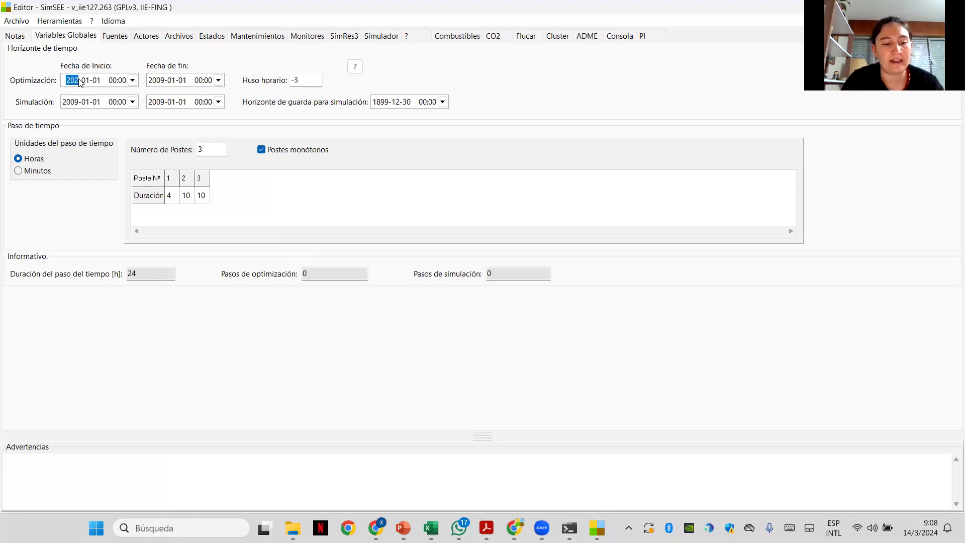
text(24)
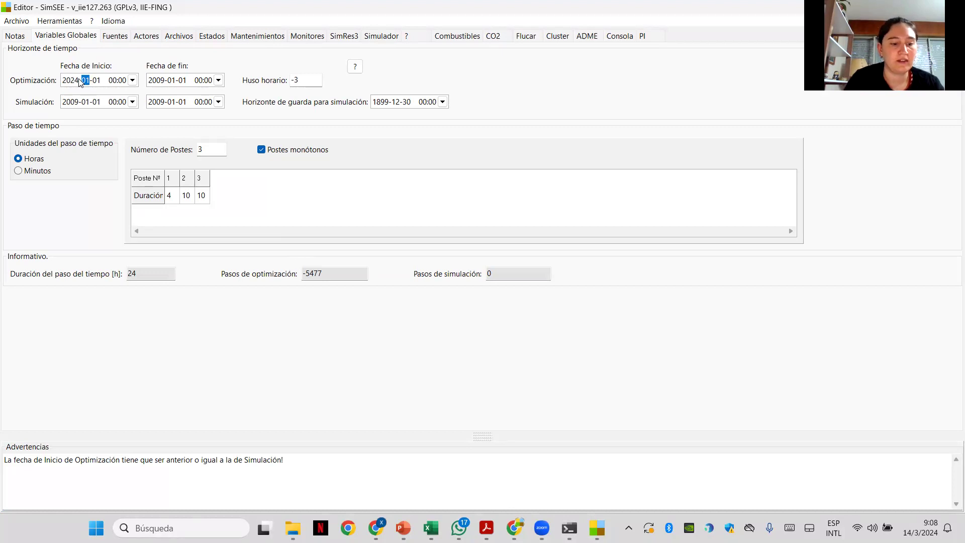
key(Right)
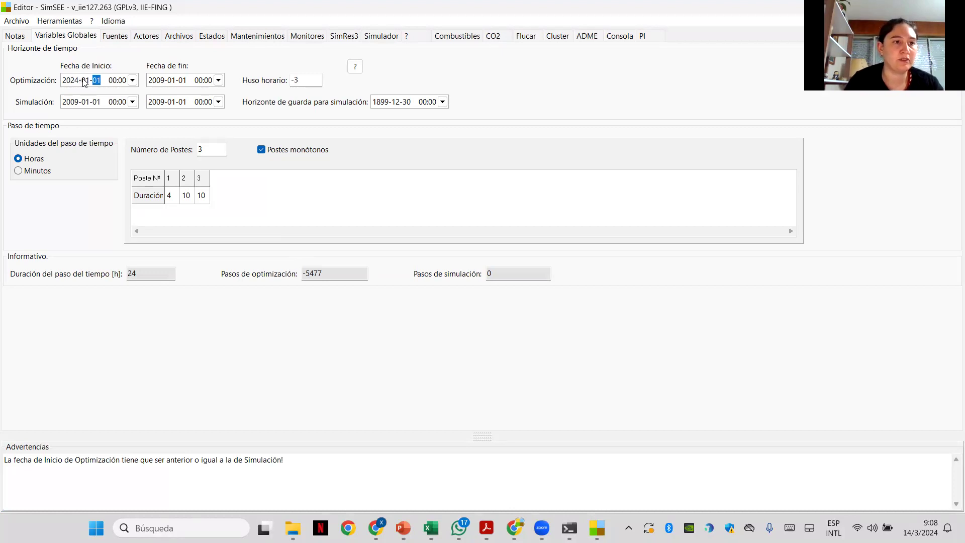
click(159, 81)
text(2024)
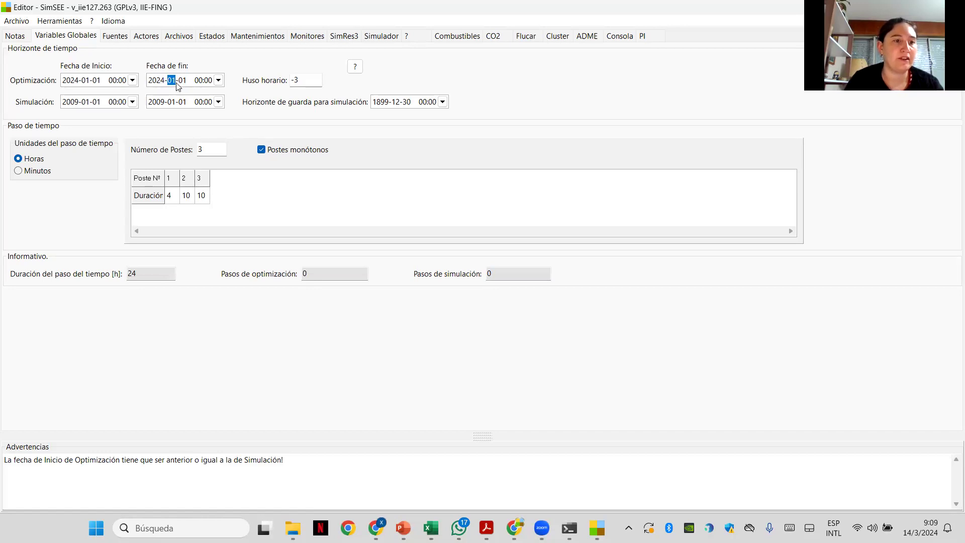
text(02)
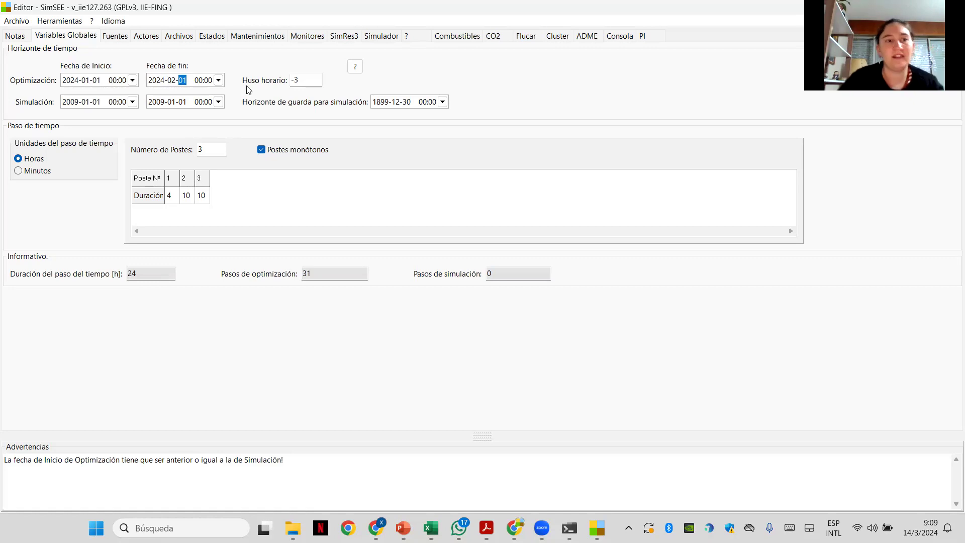
Step: Set the simulation horizon to start on 2024-01-01 and end on 2024-01-08
click(74, 104)
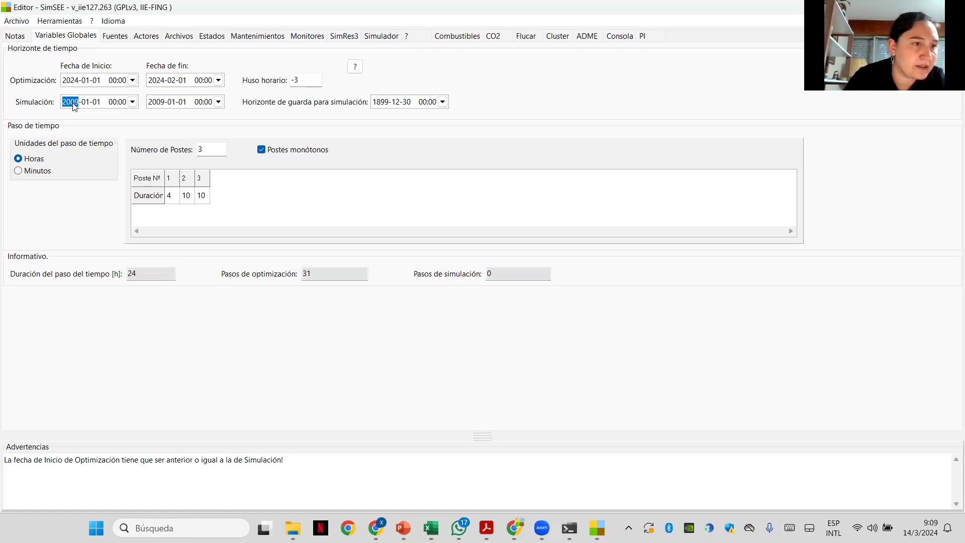
text(2)
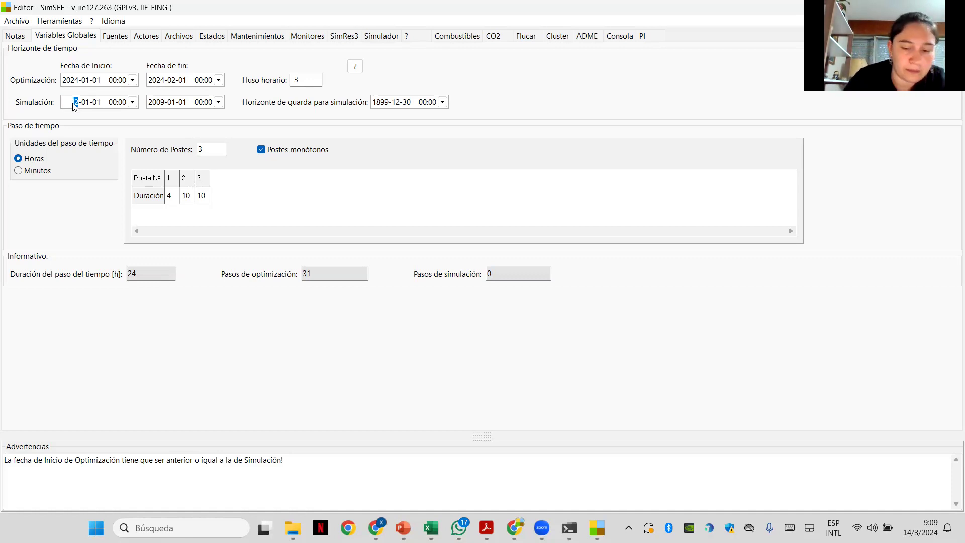
text(0)
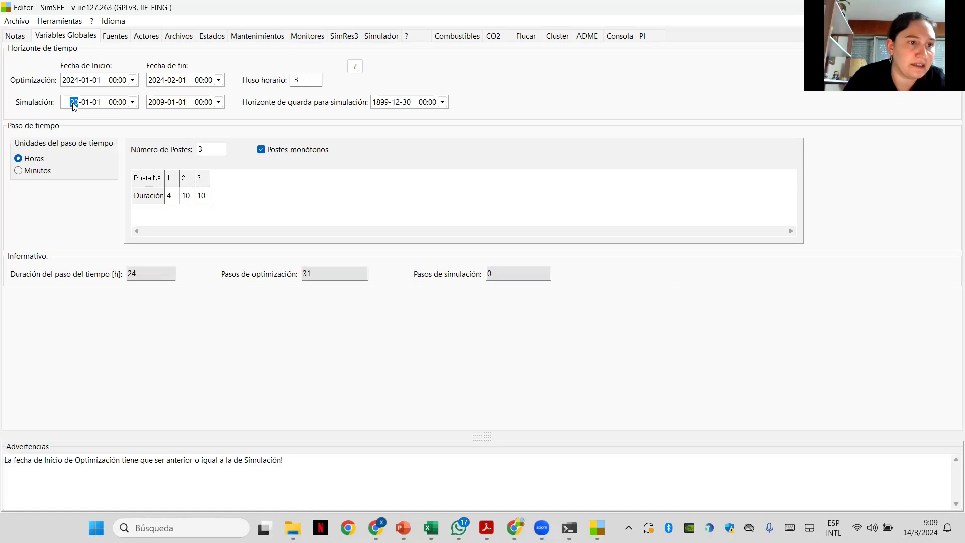
text(2)
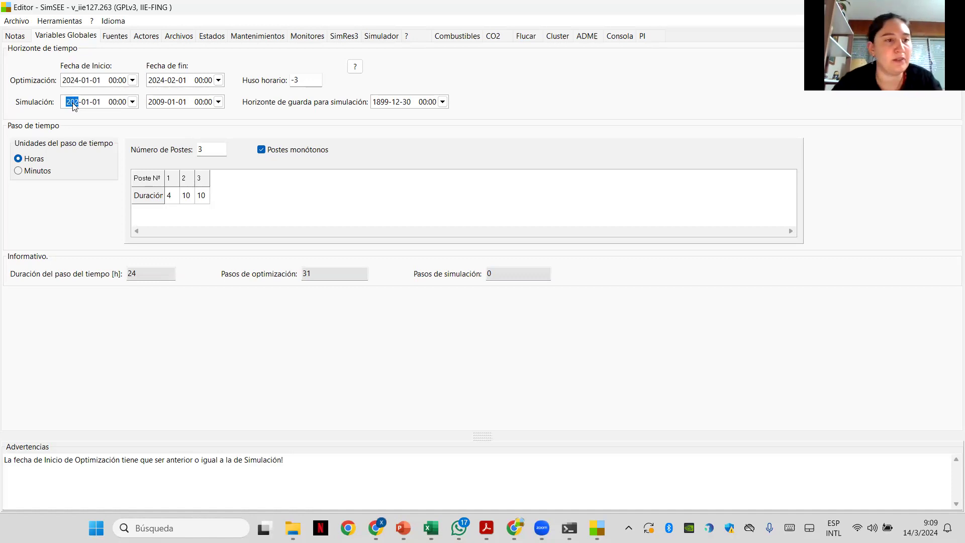
text(4)
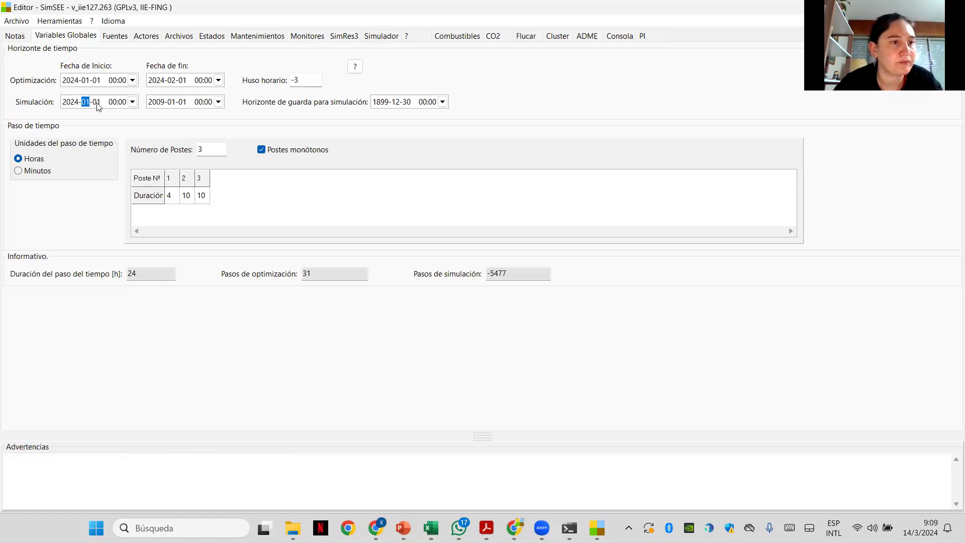
click(159, 103)
text(2024)
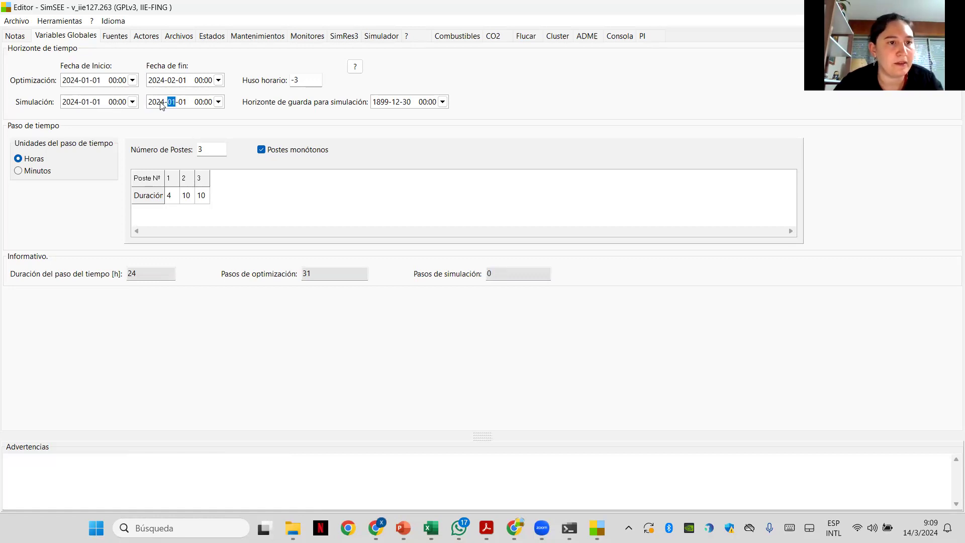
click(183, 103)
text(08)
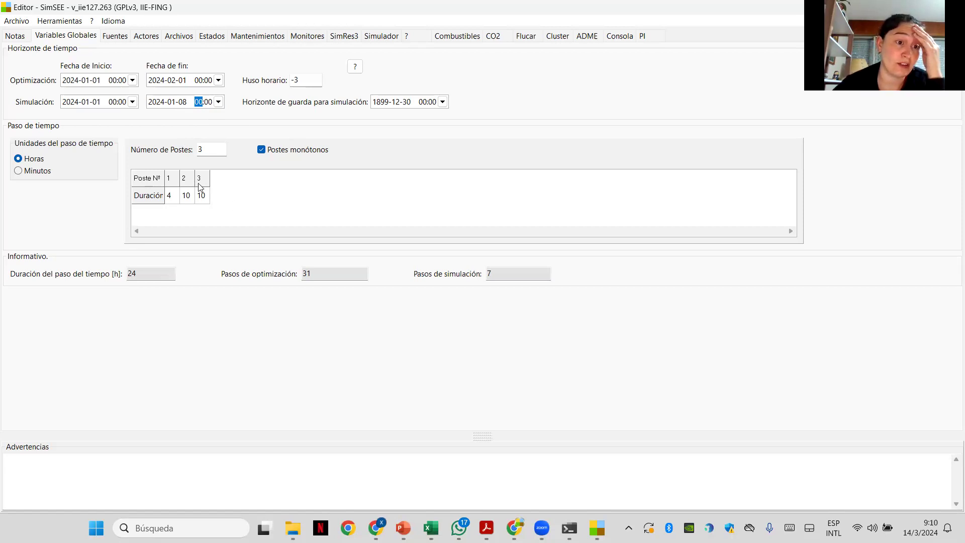
Step: Set the number of postes to 1 and the duration of that single poste to 1 hour
click(237, 171)
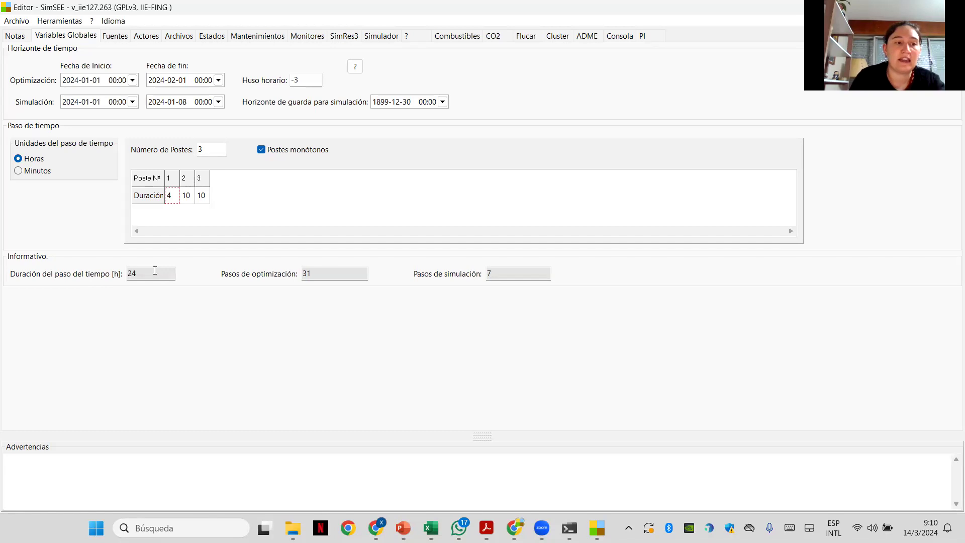
drag(154, 271, 96, 281)
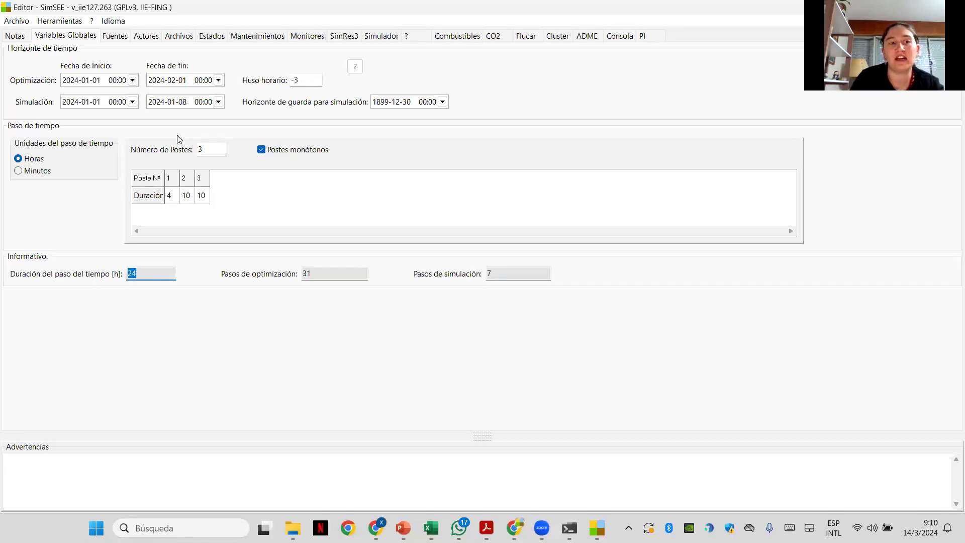
click(216, 150)
drag(215, 151, 161, 150)
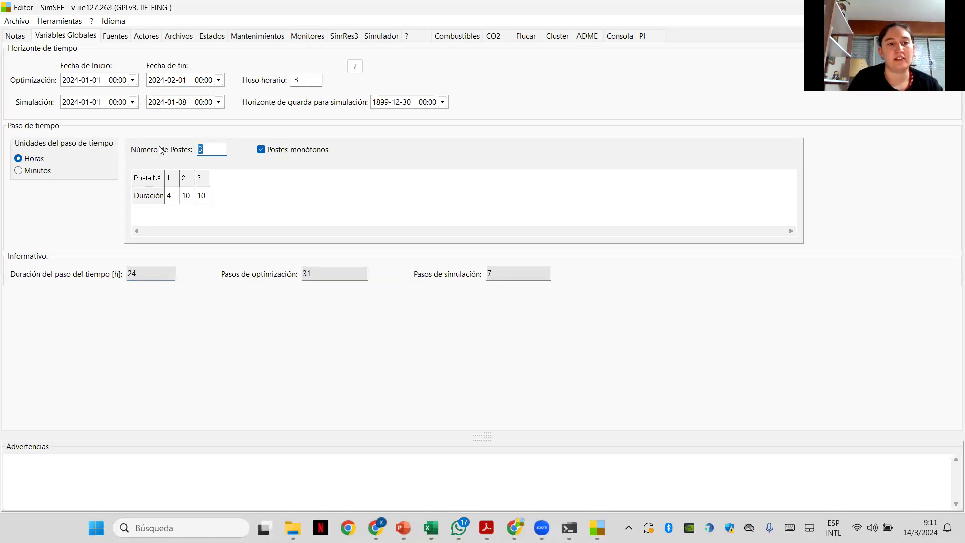
text(1)
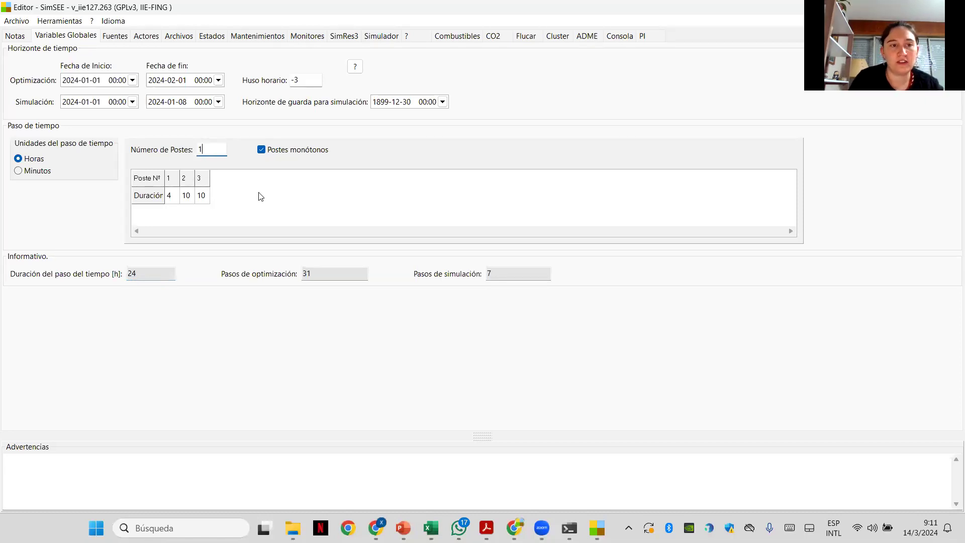
key(Tab)
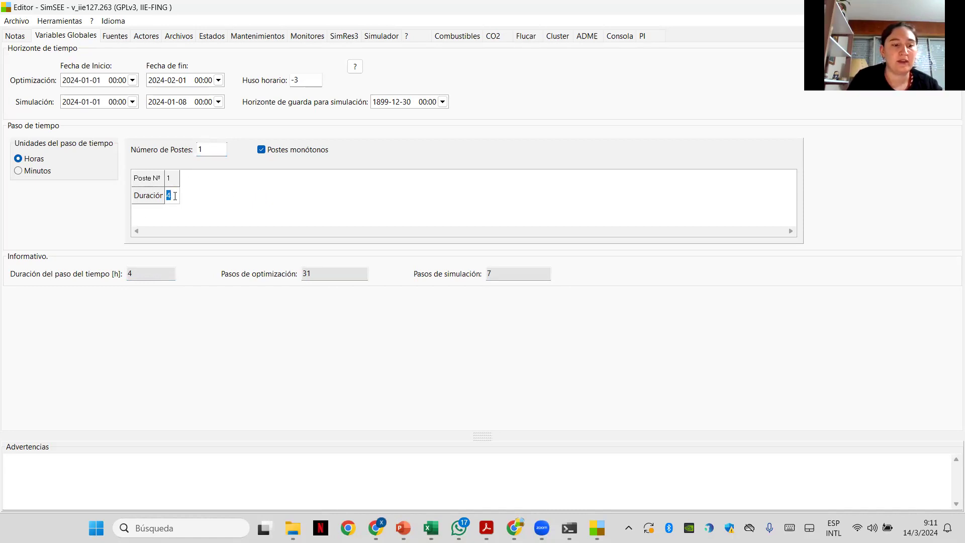
text(1)
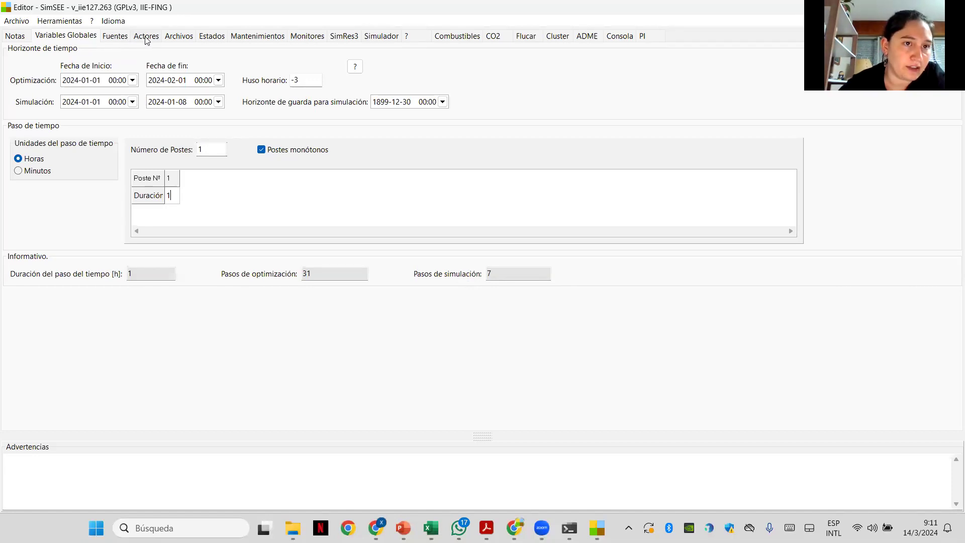
Step: Set the guard horizon for the simulation to 2024-01-02 in the global variables
click(116, 36)
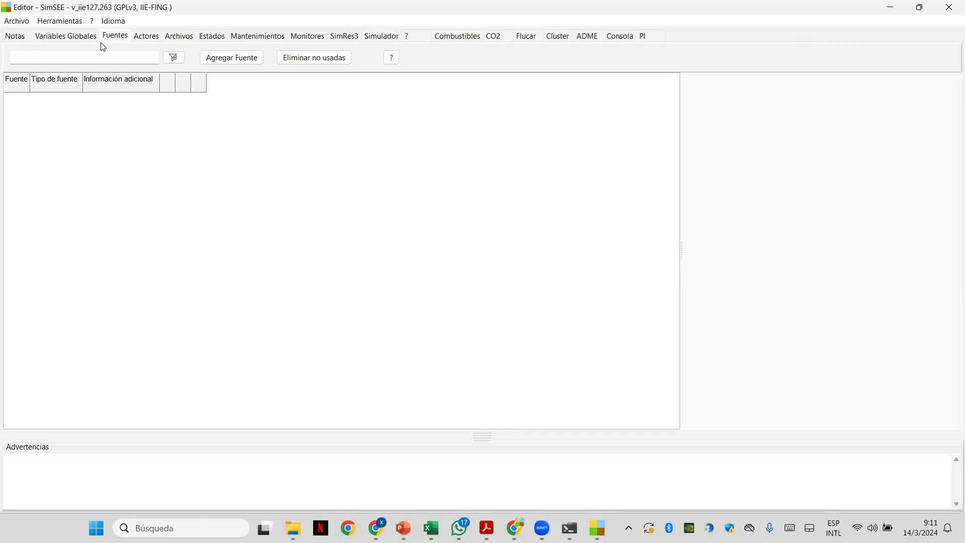
click(84, 42)
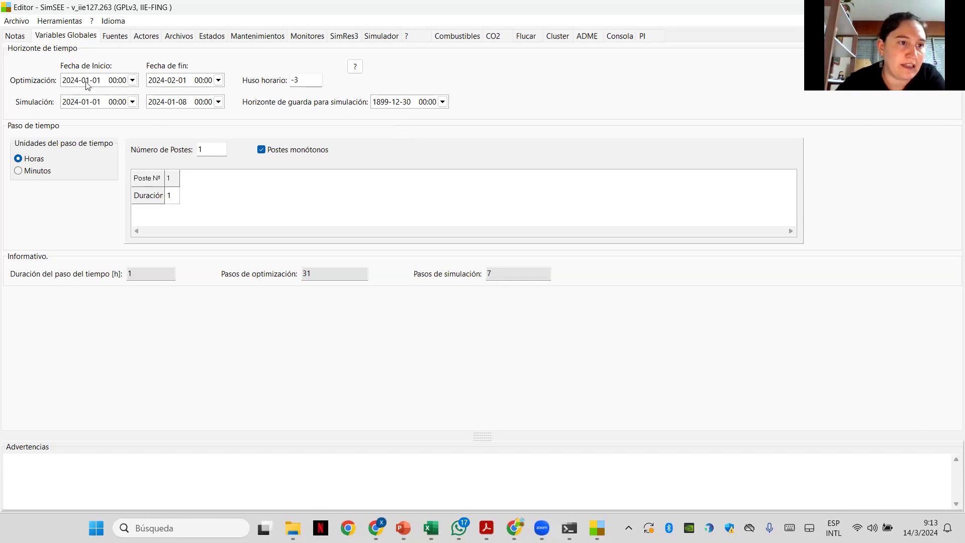
click(384, 102)
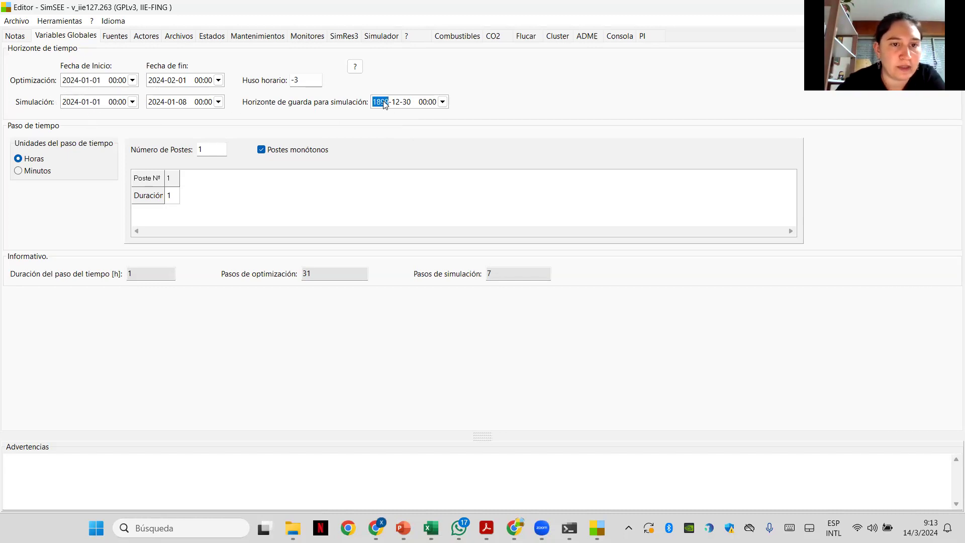
text(202)
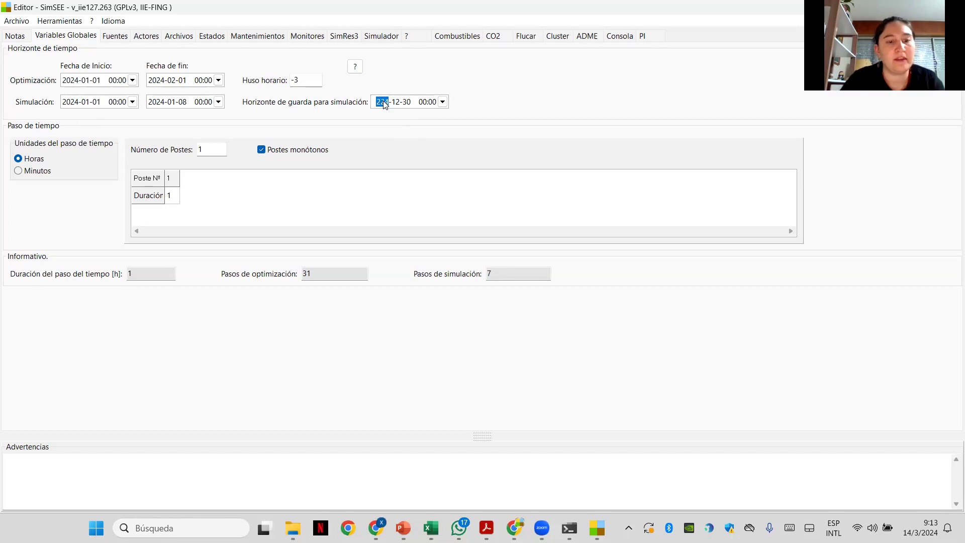
click(385, 105)
text(20)
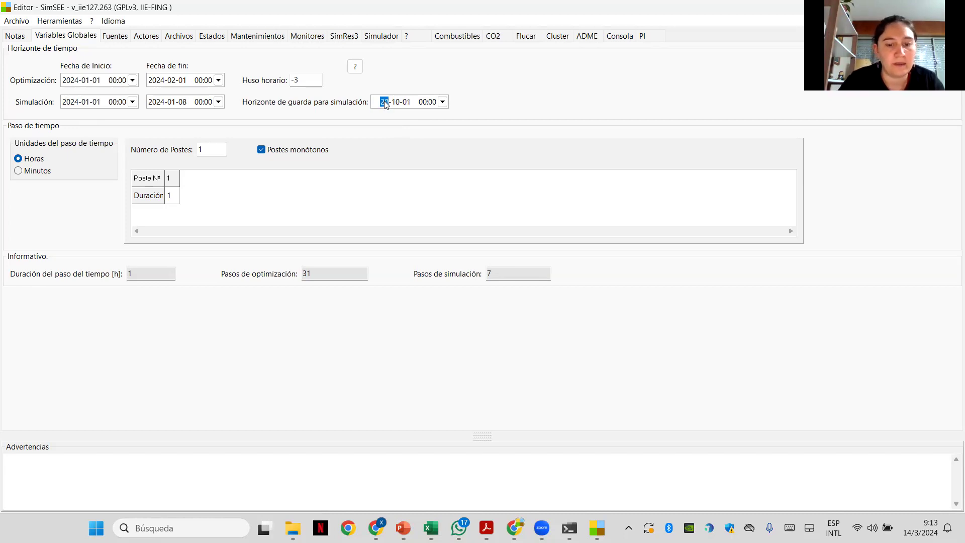
text(24-)
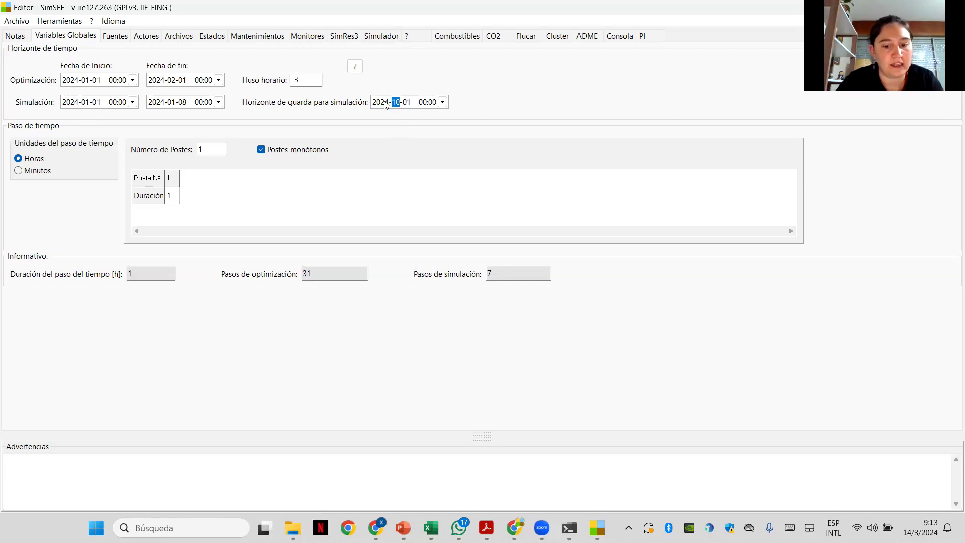
text(01-)
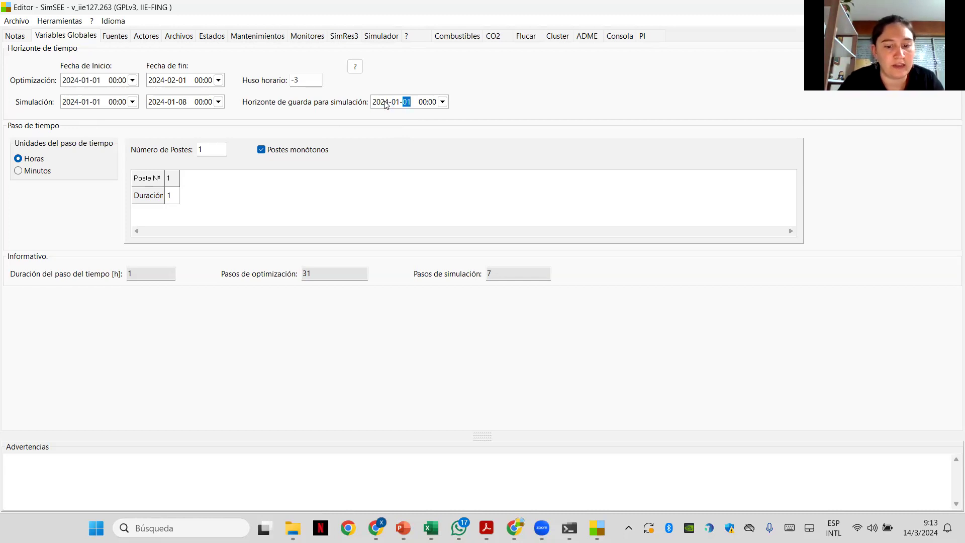
text(02)
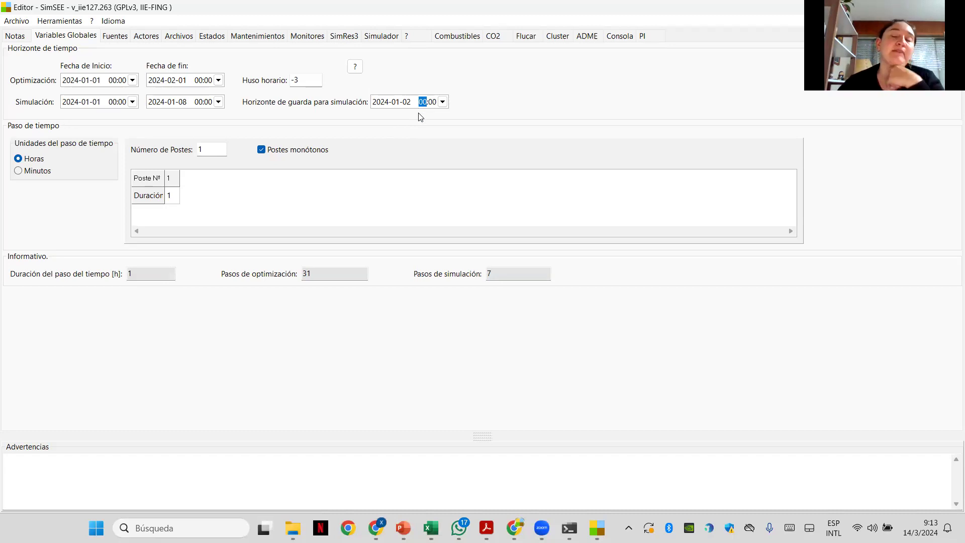
Step: Change the day of the simulation's guard horizon so that the date is 2024-01-01
click(405, 102)
key(Left)
key(Left)
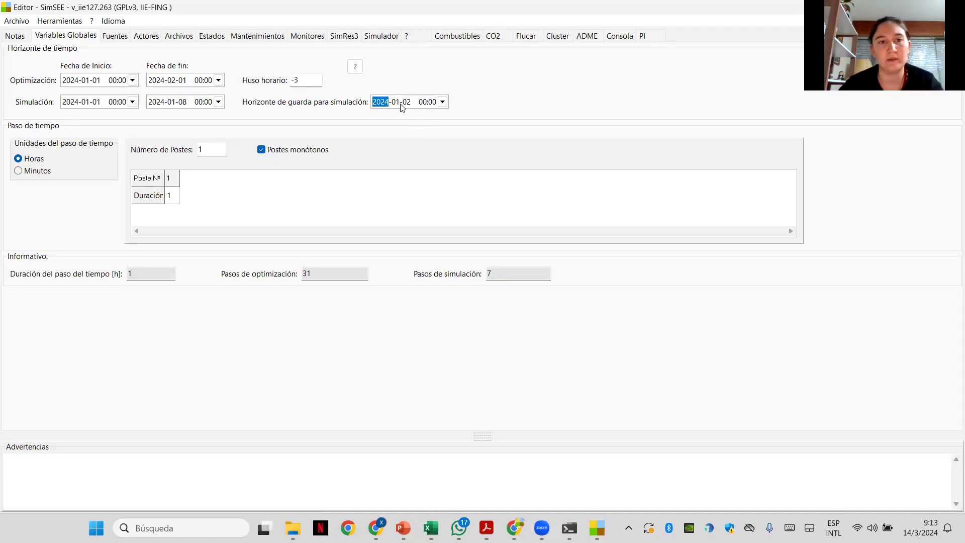
click(406, 102)
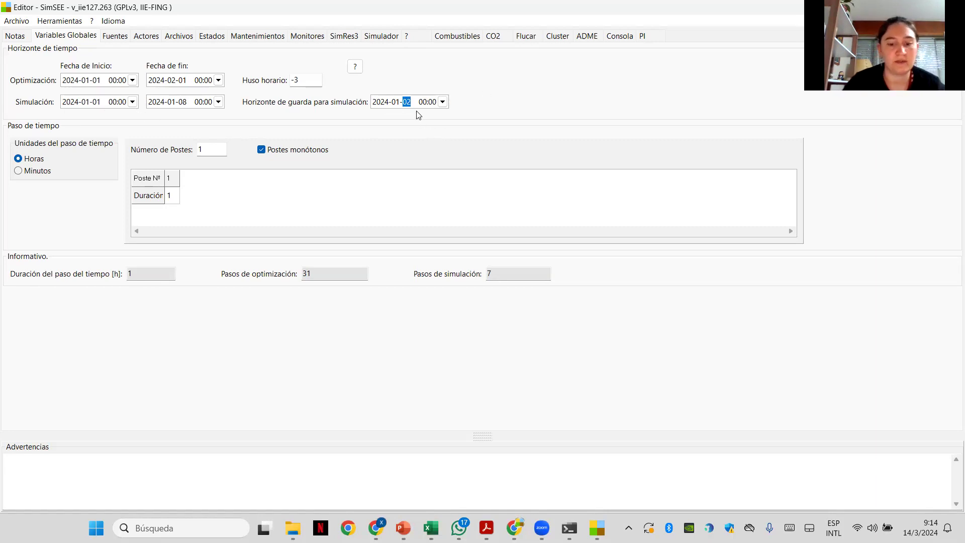
text(01)
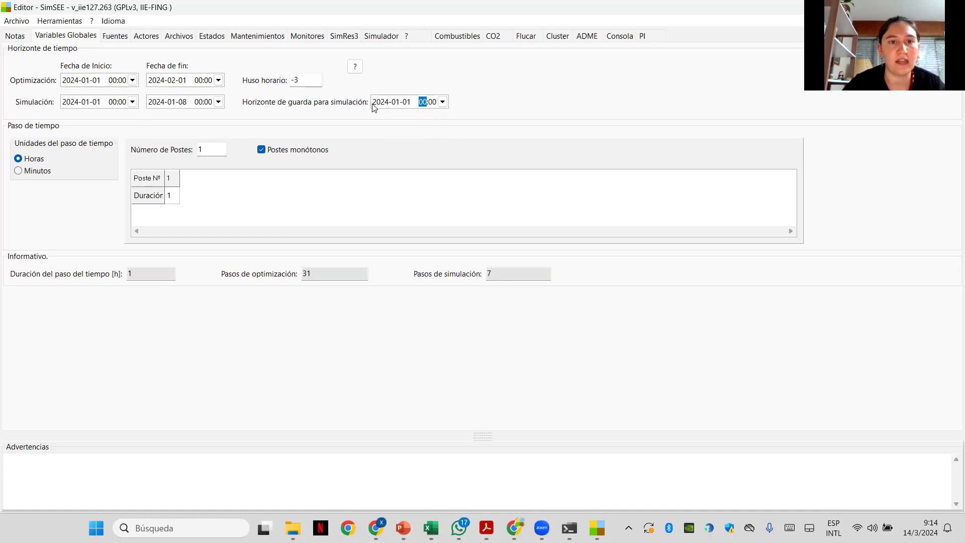
click(576, 106)
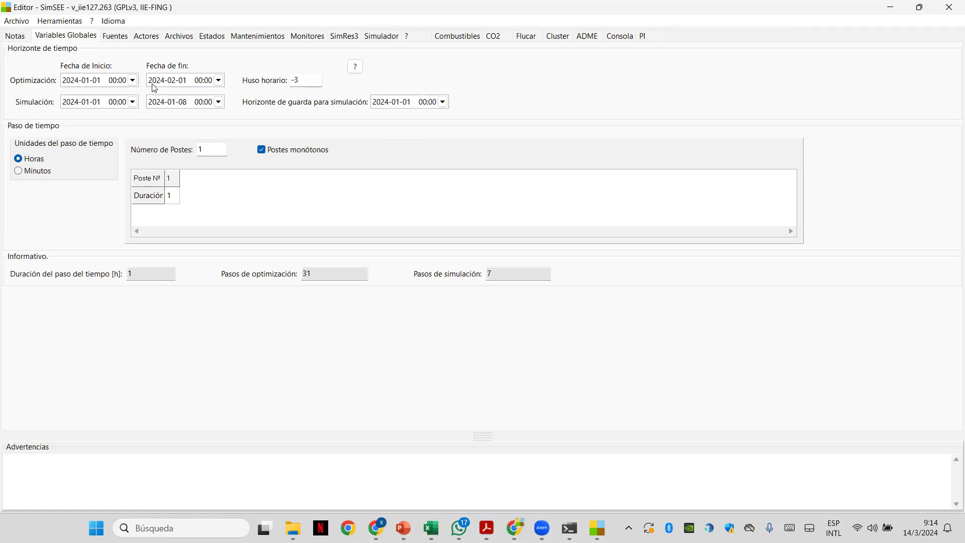
Step: Look through the types offered for a new source, from uniform and combination sources to the CEGH synthesizer, without adding one
click(115, 38)
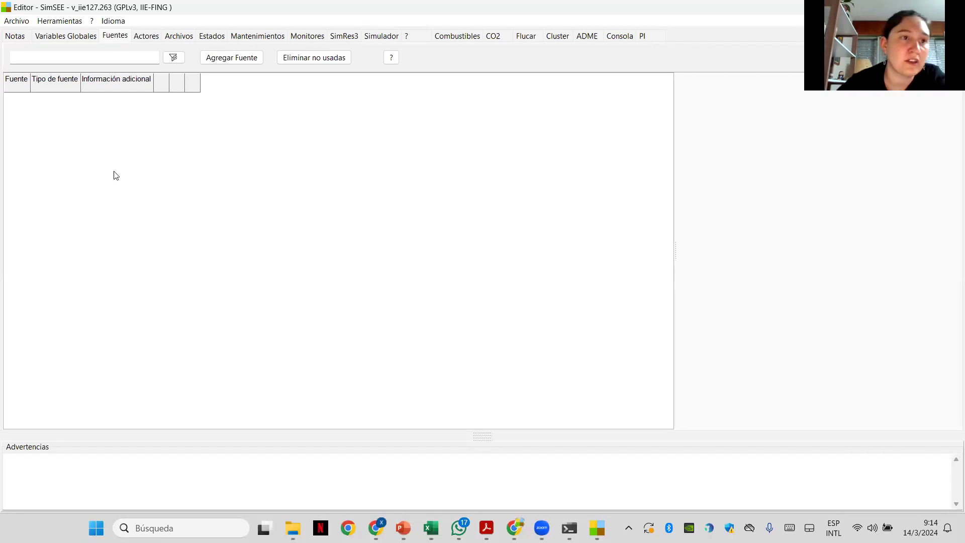
click(222, 61)
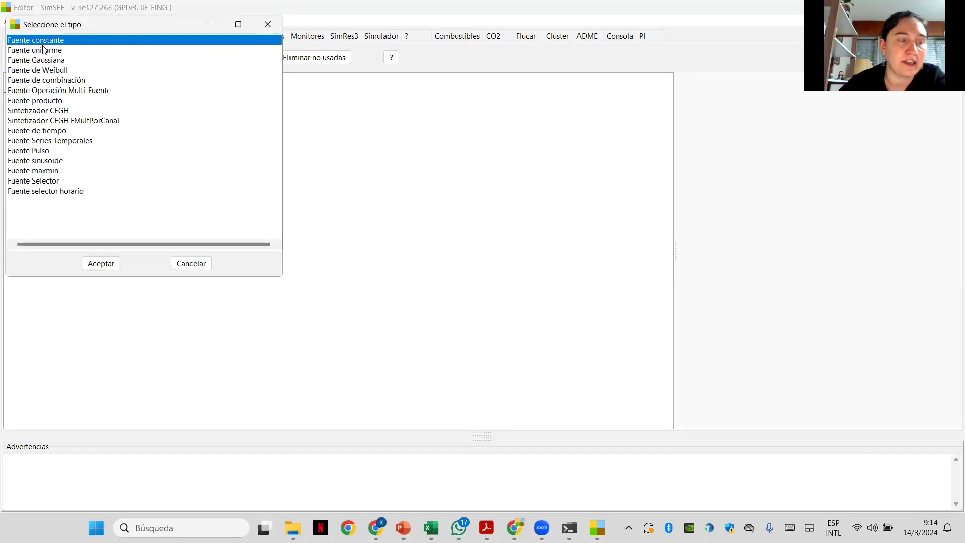
drag(117, 27, 191, 82)
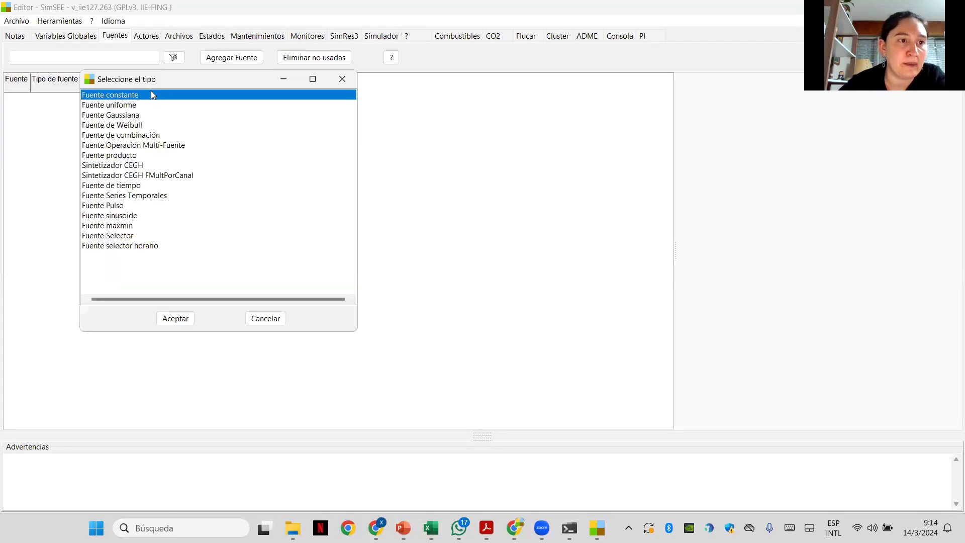
click(128, 105)
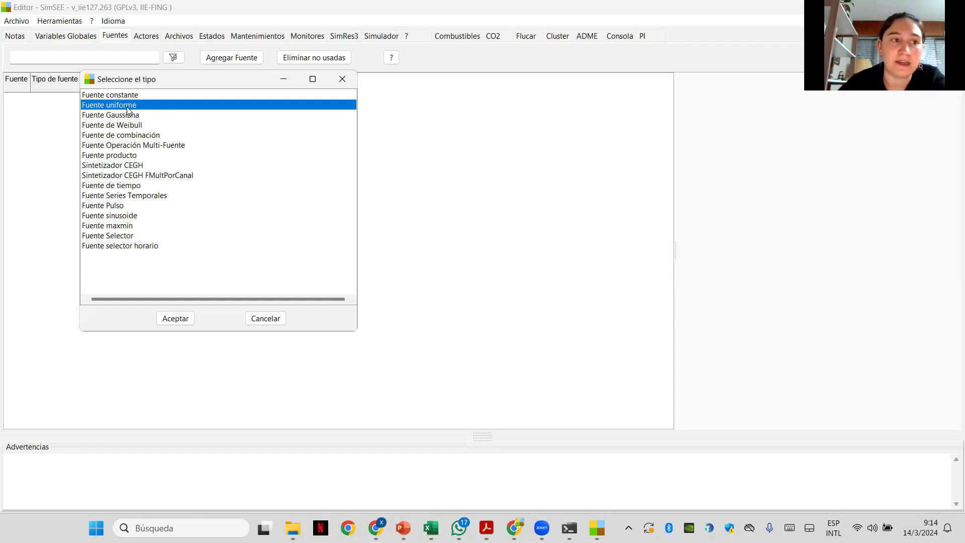
click(127, 137)
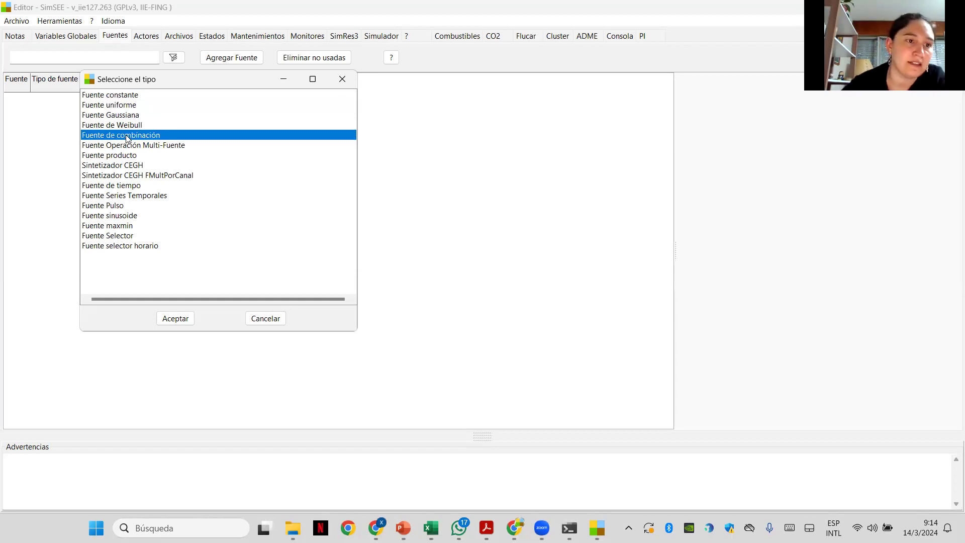
click(133, 147)
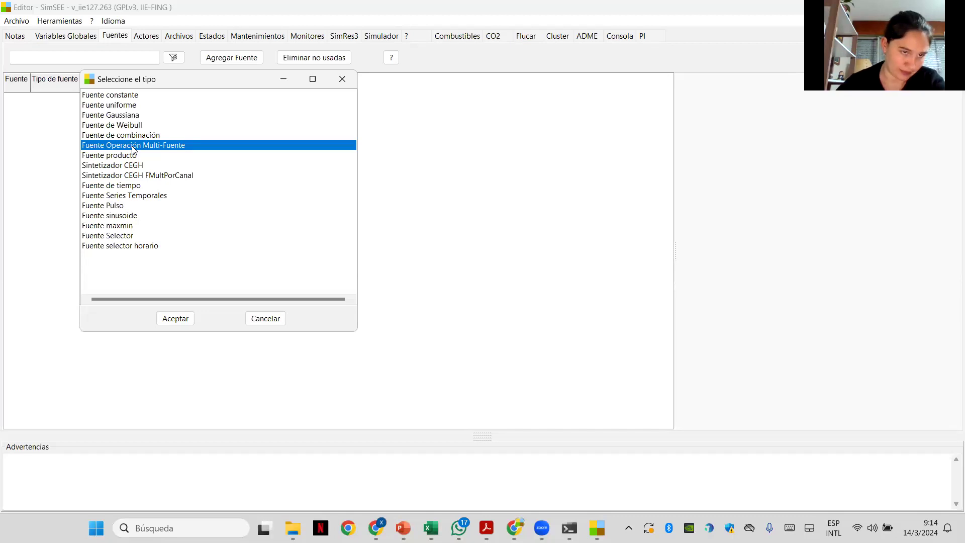
click(115, 169)
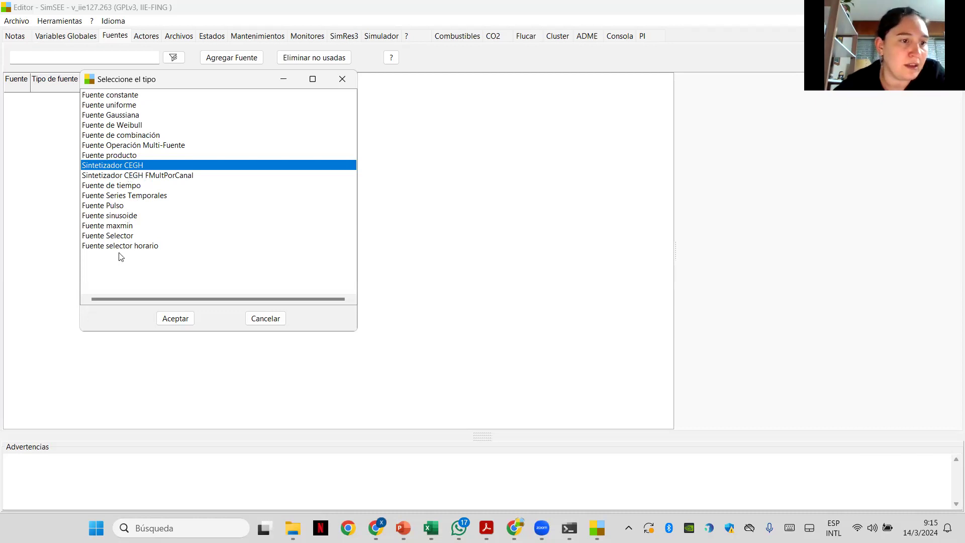
click(340, 79)
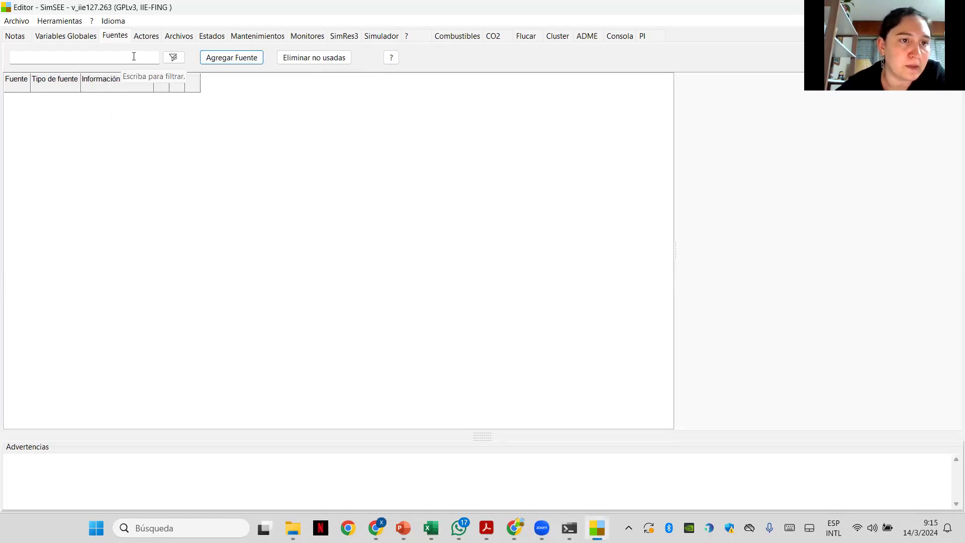
Step: Add a Nodo actor named "nodo" to the electrical network and save it with its default limits
click(151, 37)
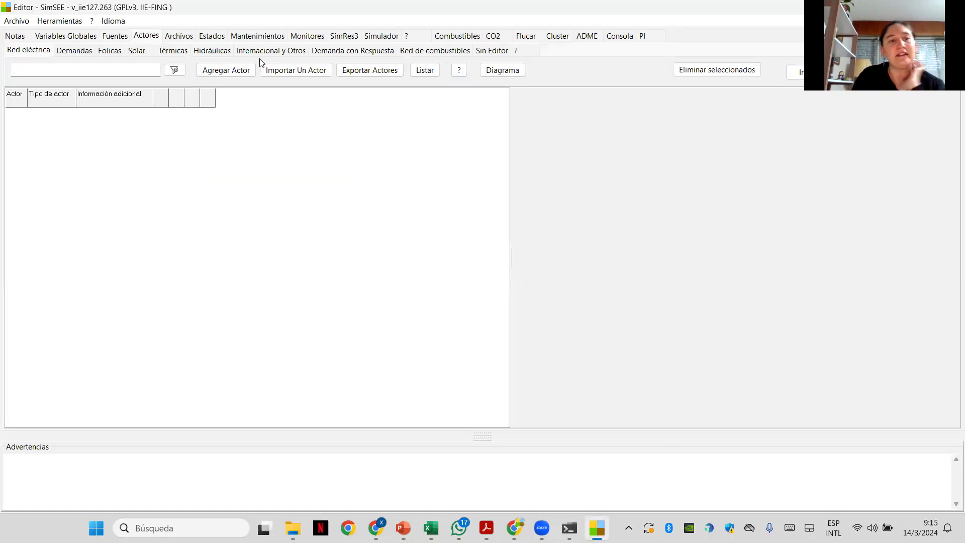
click(248, 75)
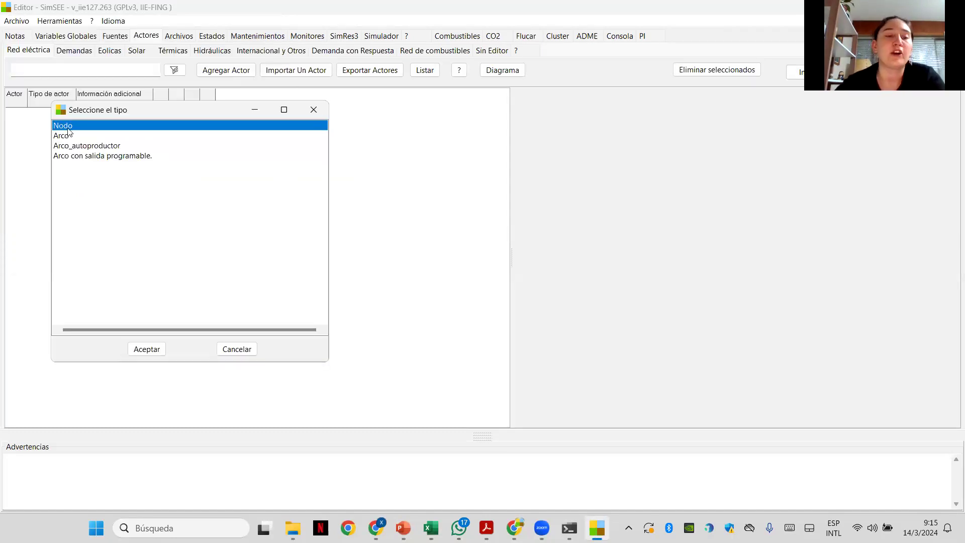
click(147, 355)
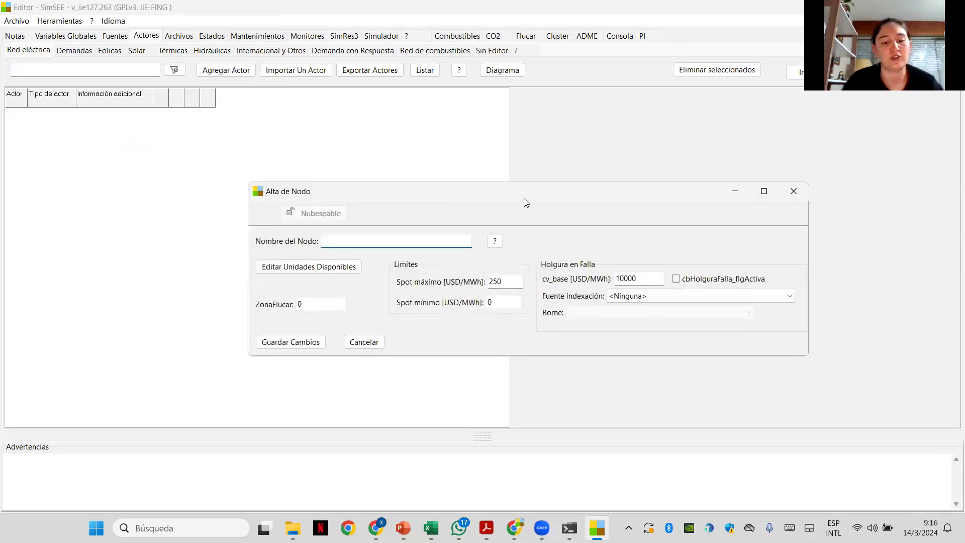
text(nodo)
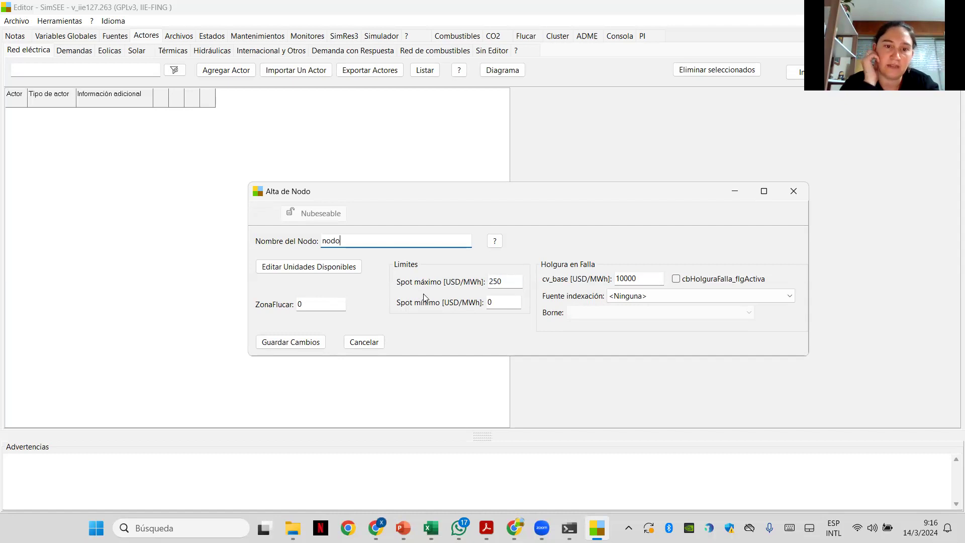
click(302, 344)
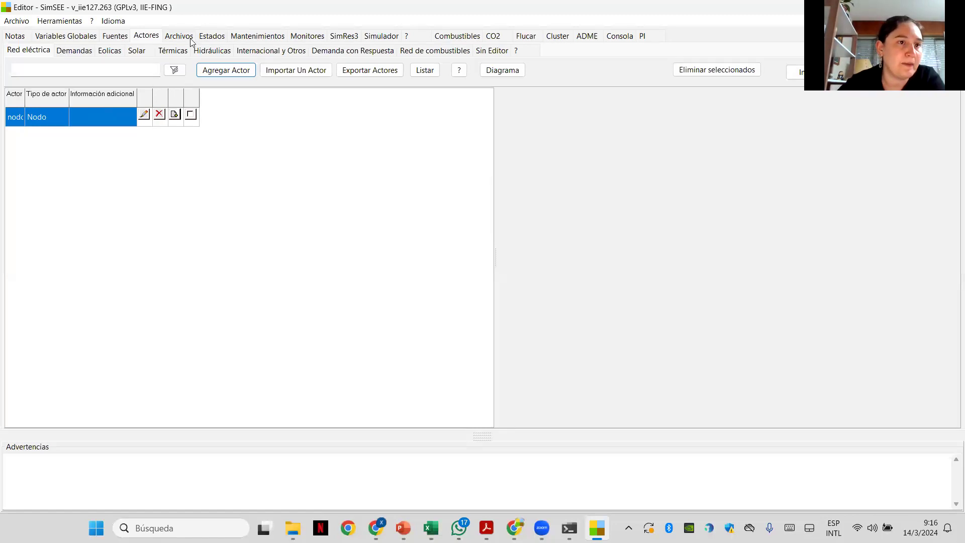
Step: Start a new Demanda Detallada actor named "demanda" and connect it to the node "nodo"
click(165, 53)
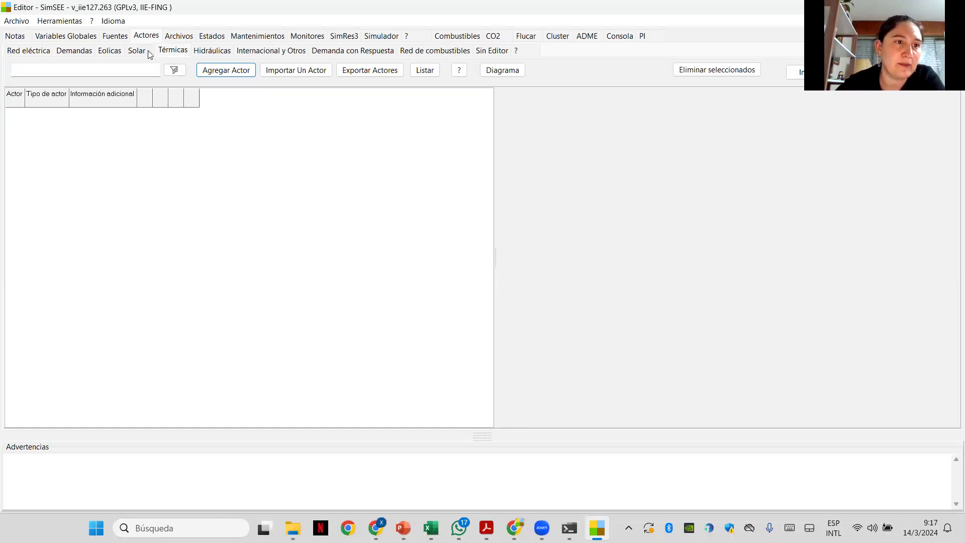
click(75, 53)
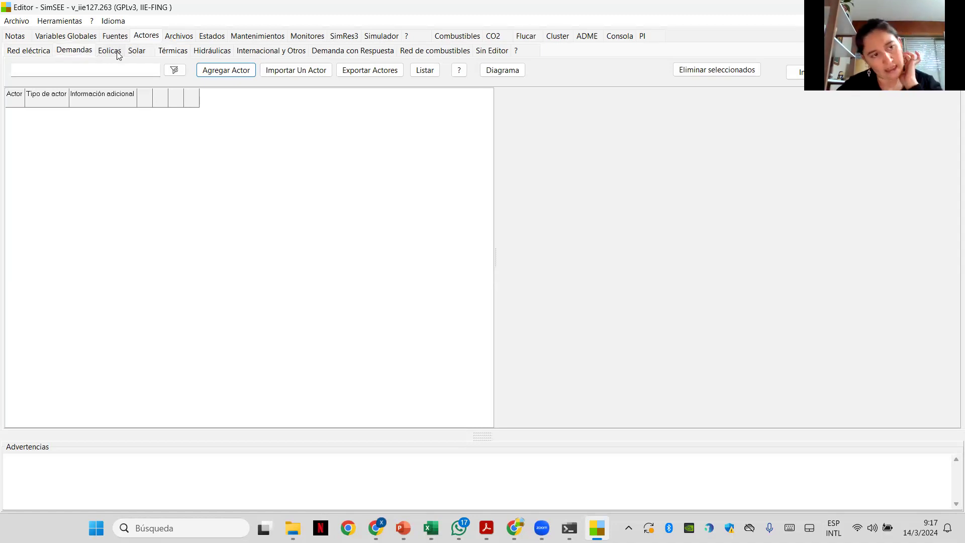
click(234, 70)
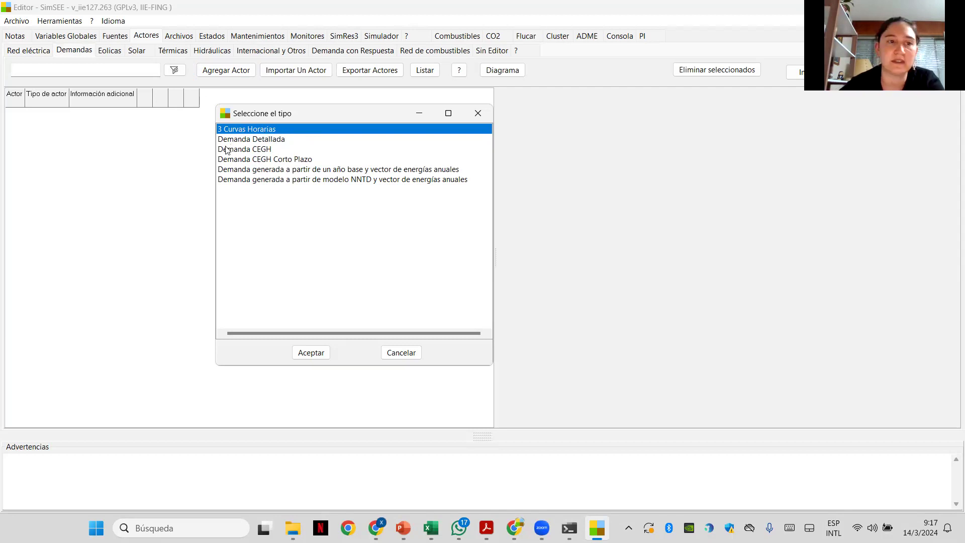
click(256, 143)
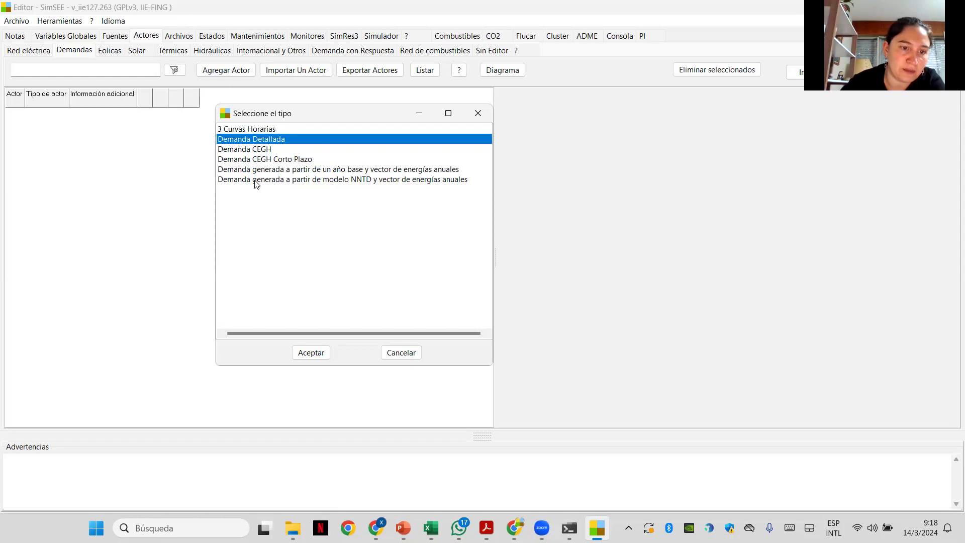
click(311, 352)
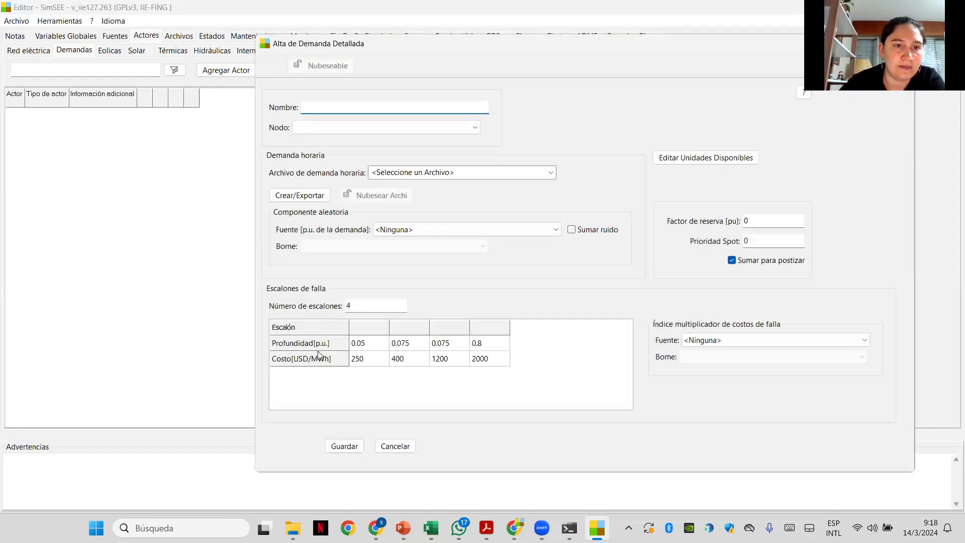
text(demanda)
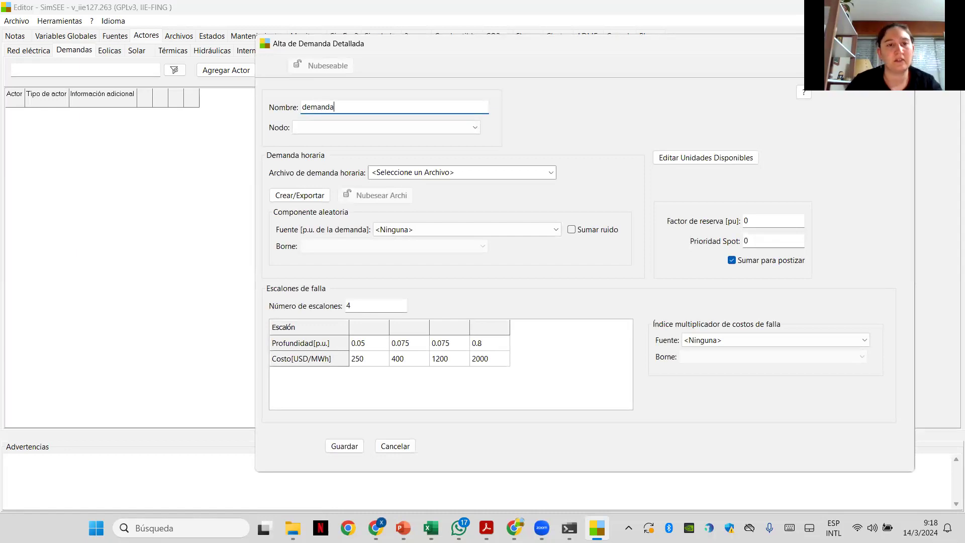
click(330, 132)
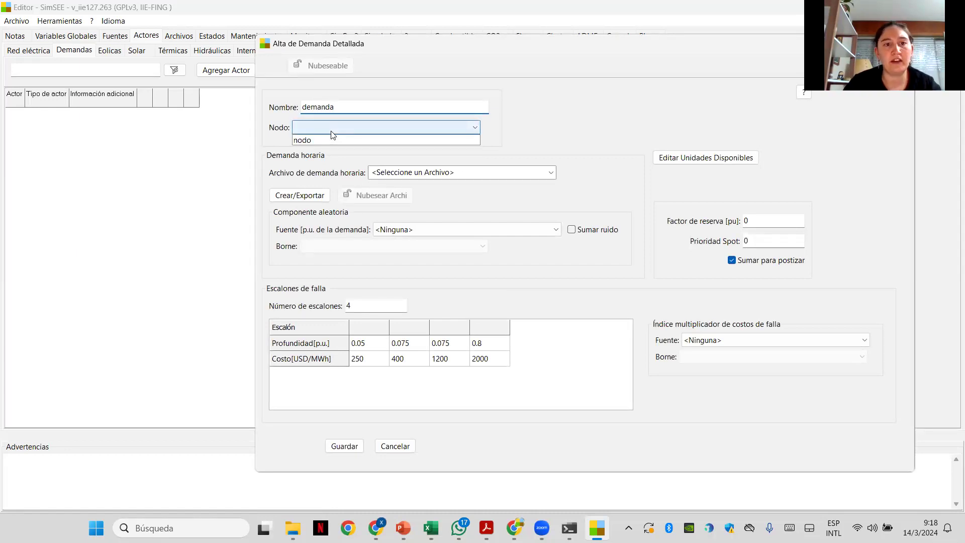
click(333, 139)
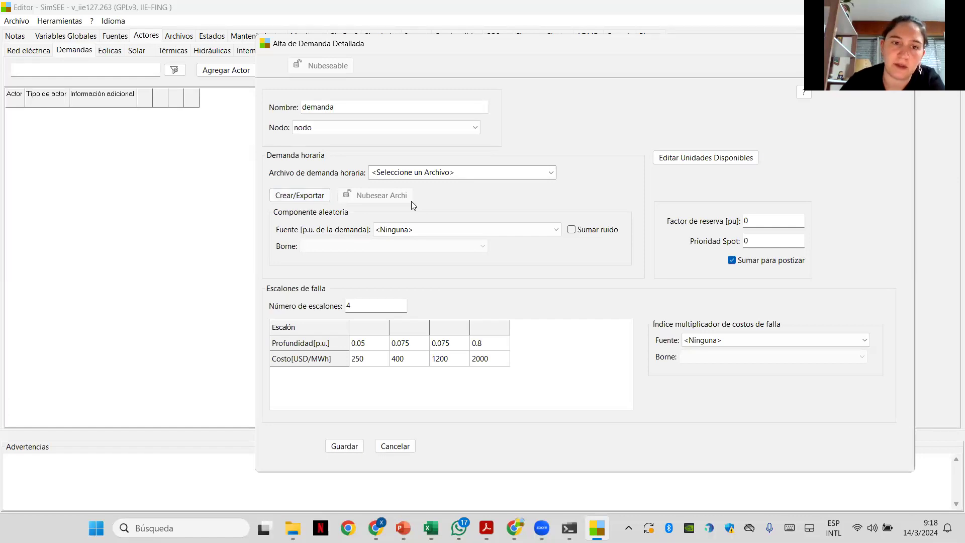
Step: Start creating the hourly demand file and export its data table to an .ods spreadsheet
click(314, 197)
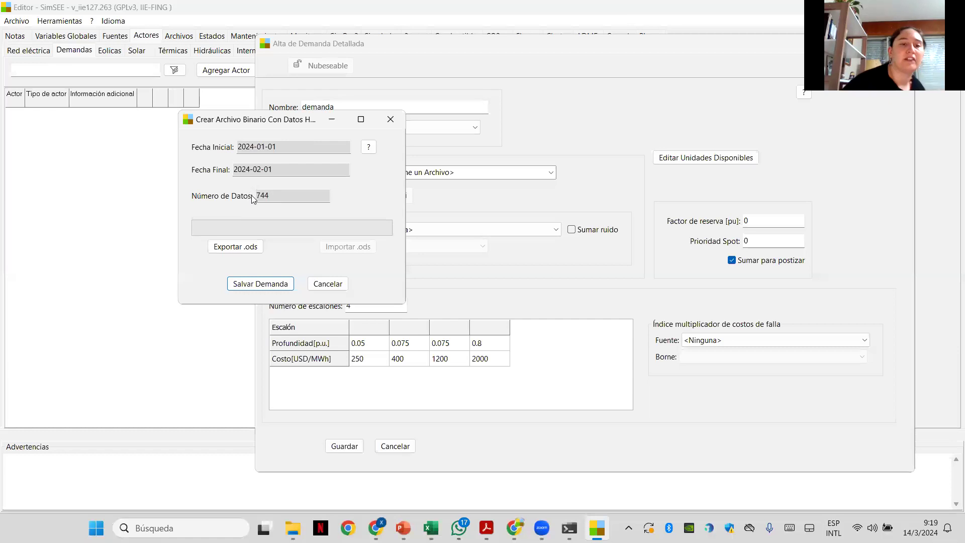
click(258, 249)
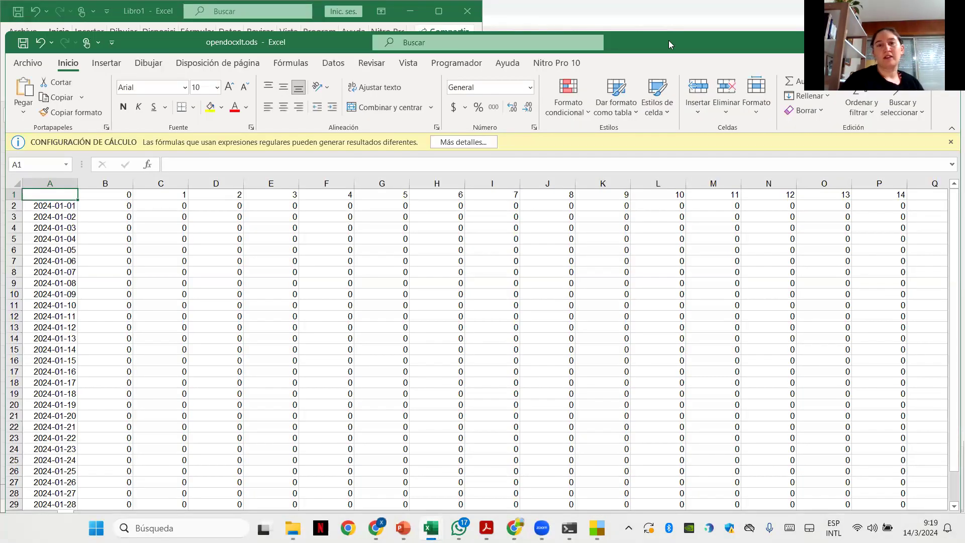
Step: Maximize the window of the exported opendocxlt.ods spreadsheet
drag(664, 41, 590, 35)
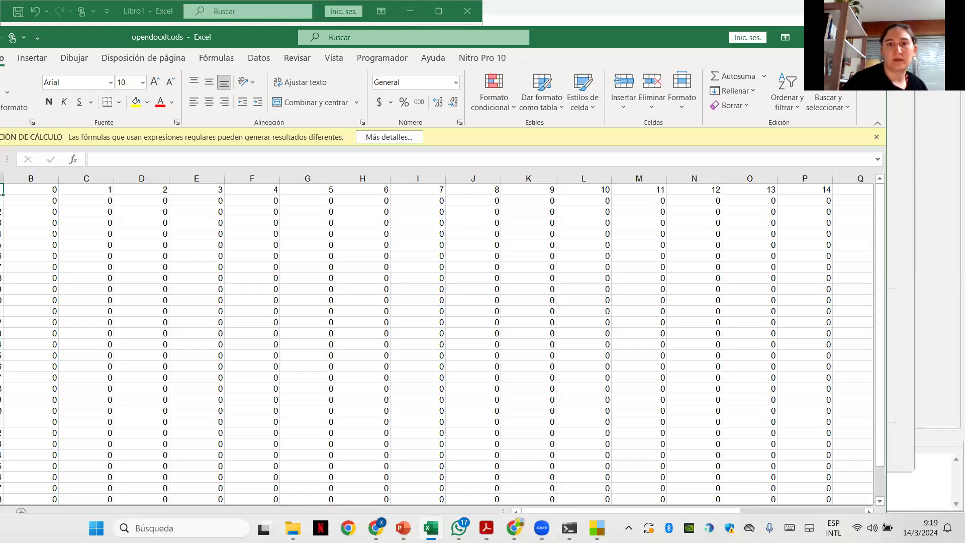
mouse_move(843, 37)
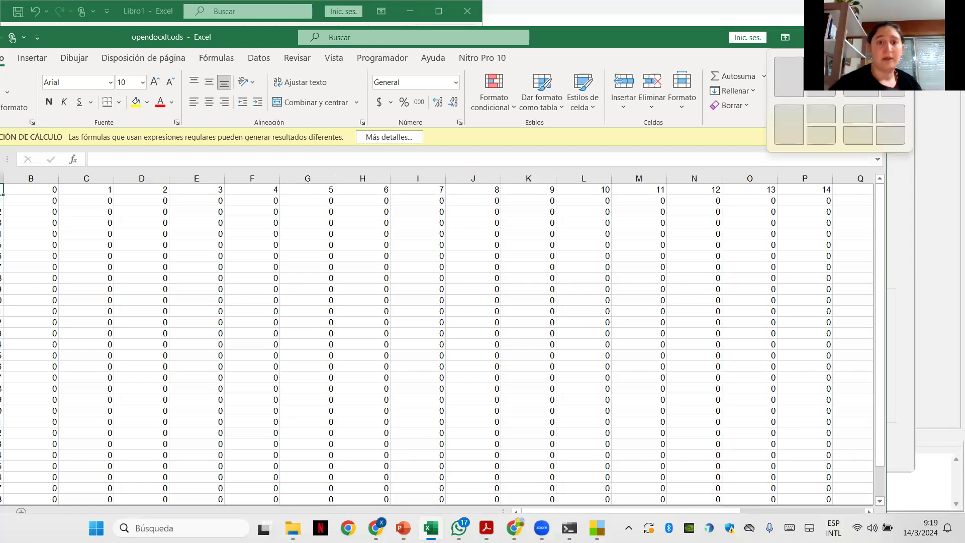
click(842, 37)
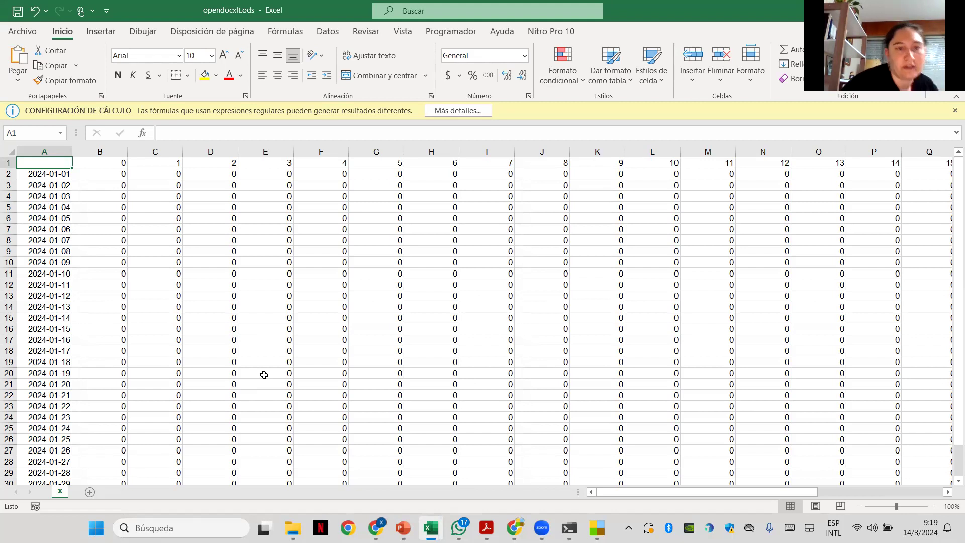
Step: Examine the layout of the exported table: the daily dates down column A and the hour headers along row 1
click(133, 188)
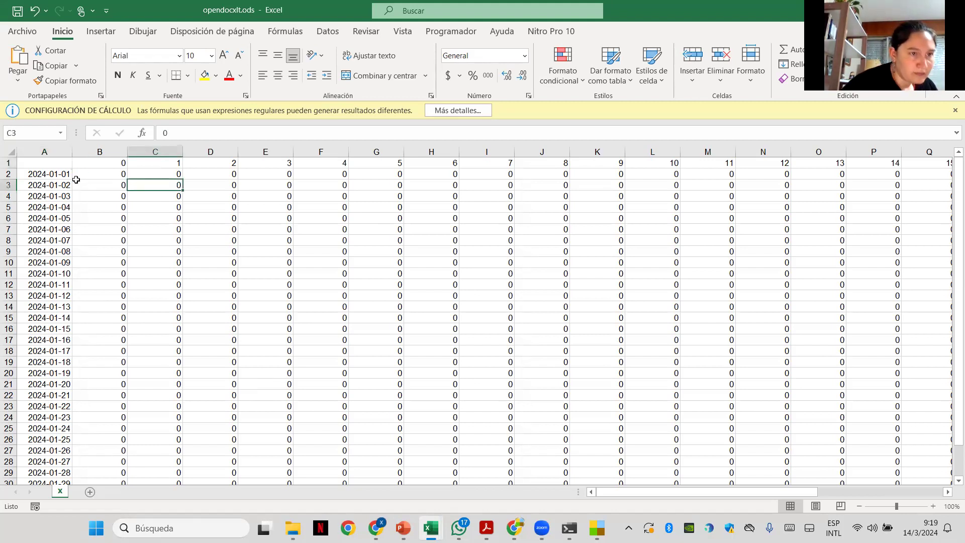
click(60, 173)
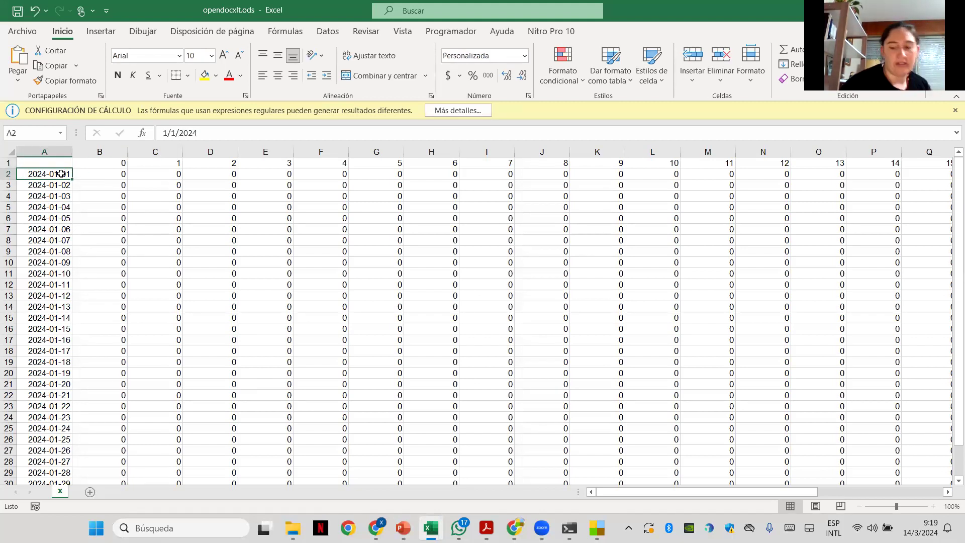
key(shift+Down)
key(Down)
key(ctrl+Down)
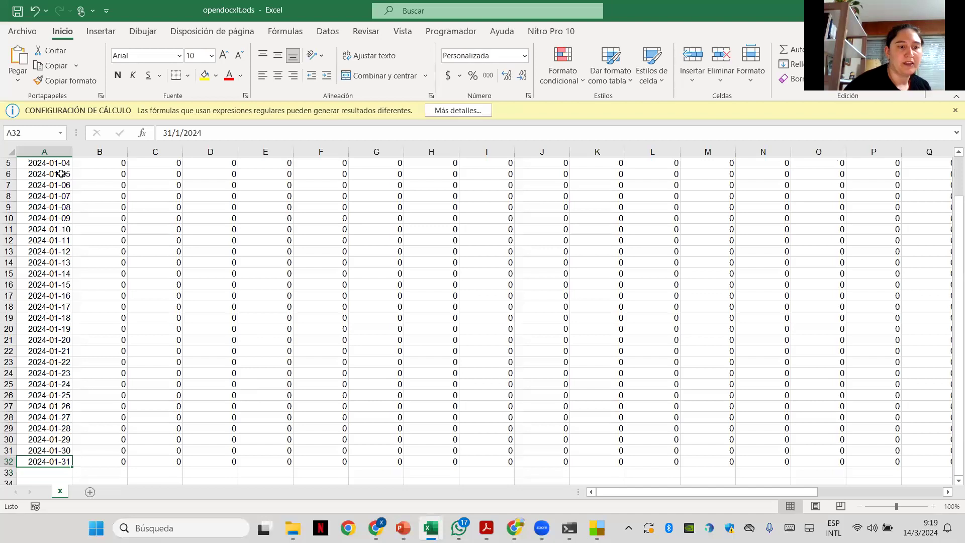
key(ctrl+Up)
key(Up)
key(Down)
key(Down)
key(Down)
key(Up)
key(Up)
key(Up)
key(Right)
key(Right)
key(Right)
key(Right)
key(Right)
key(Right)
key(Right)
key(Right)
key(Right)
key(Right)
key(Right)
key(Right)
key(Right)
key(Right)
key(Right)
key(Right)
key(Right)
key(Right)
key(Right)
key(Right)
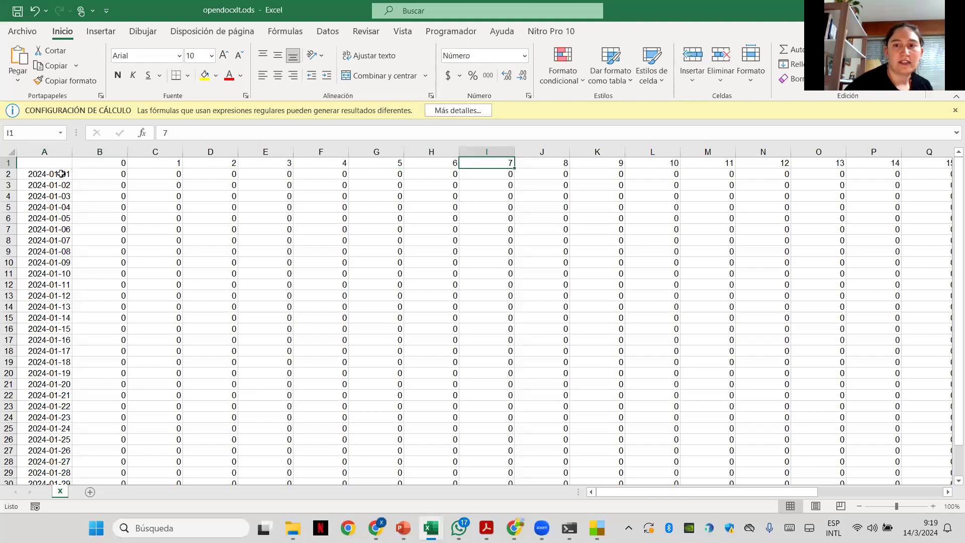
key(ctrl+Home)
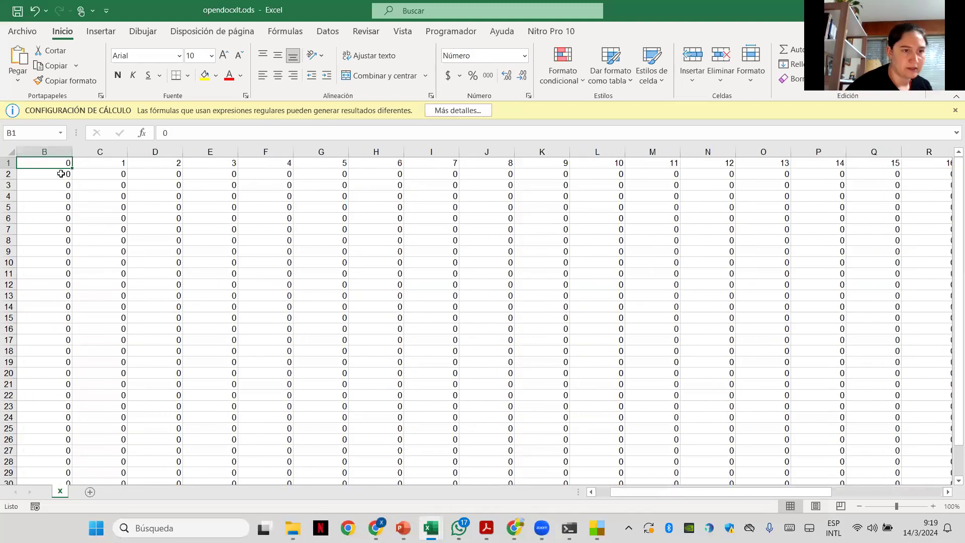
key(Down)
key(Right)
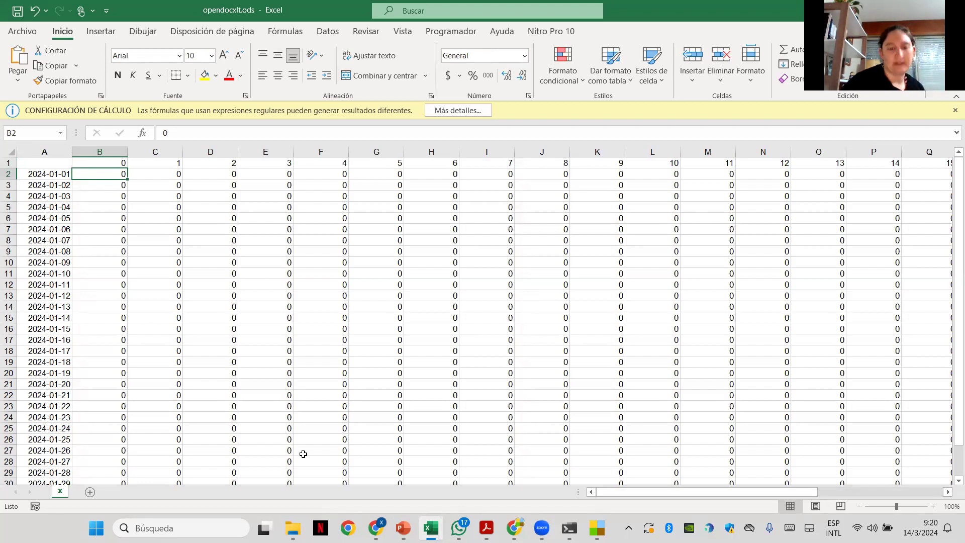
Step: Consult the demand data of Ejercicio 1 in the PowerPoint presentation Presentación_Clase2.pptx, and return to the opendocxlt.ods spreadsheet in Excel
mouse_move(458, 527)
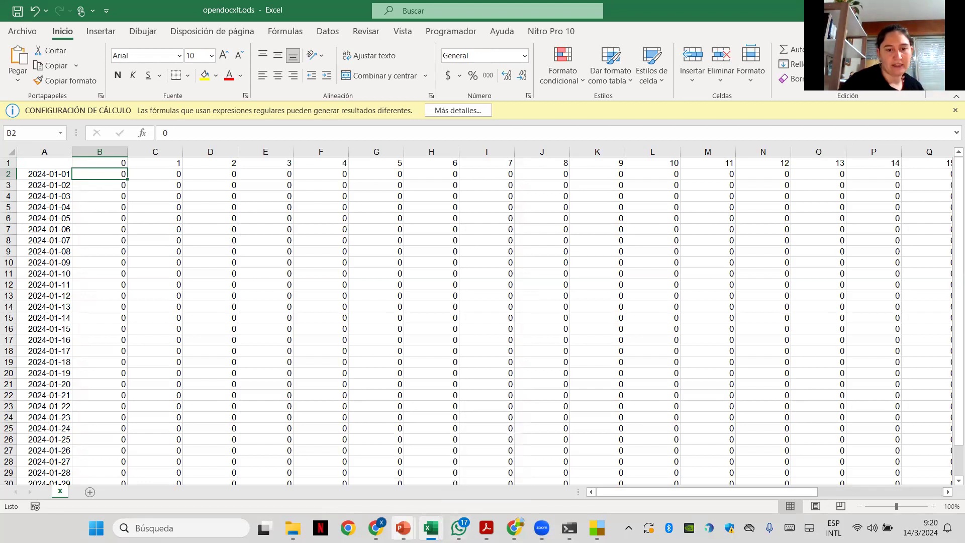
mouse_move(403, 527)
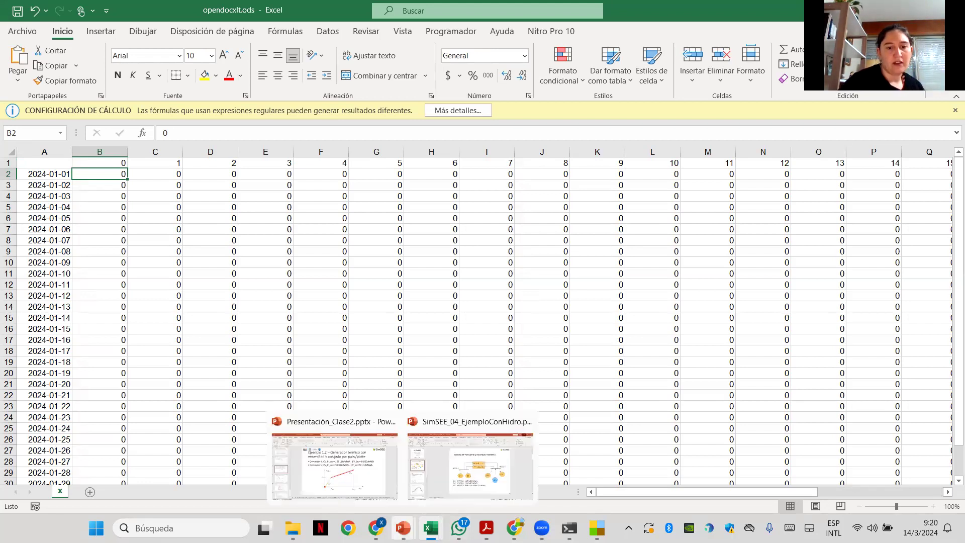
click(356, 483)
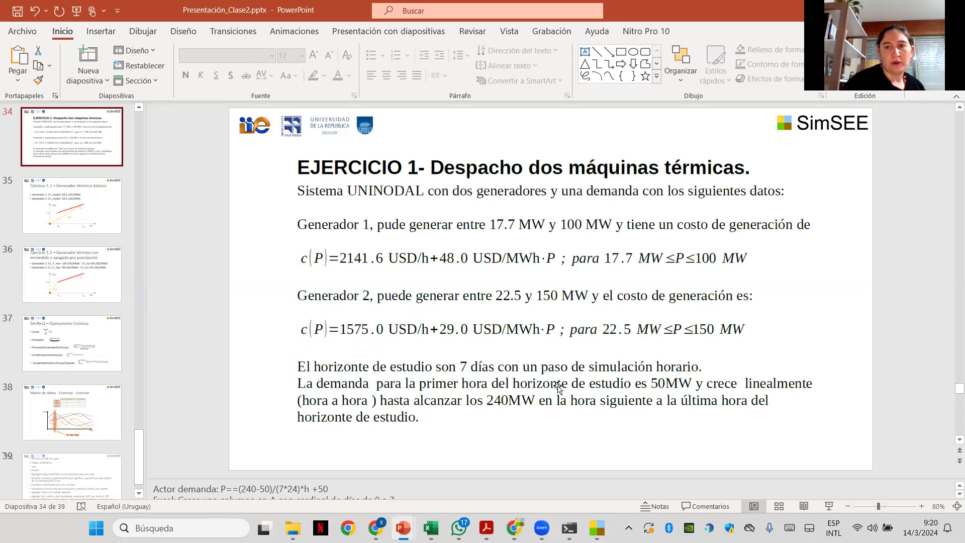
mouse_move(431, 527)
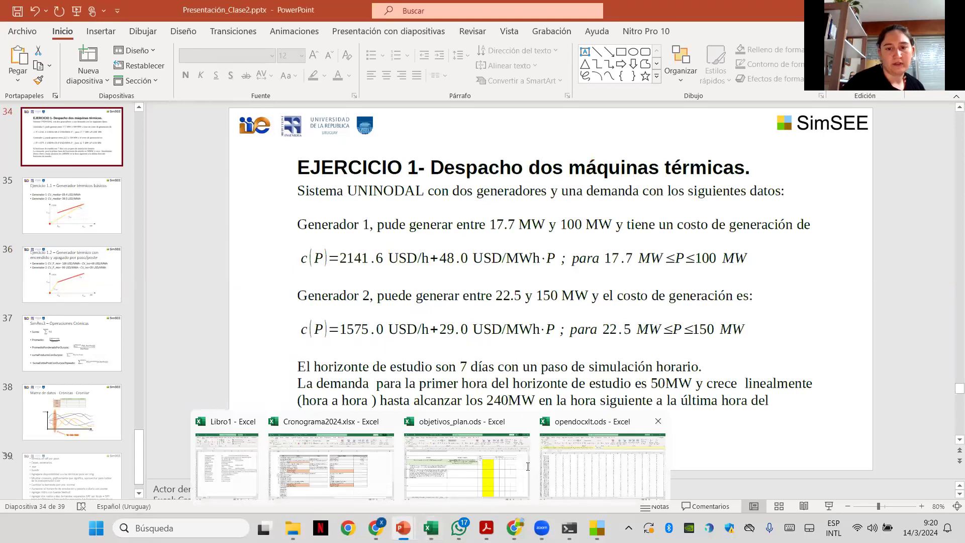
click(570, 458)
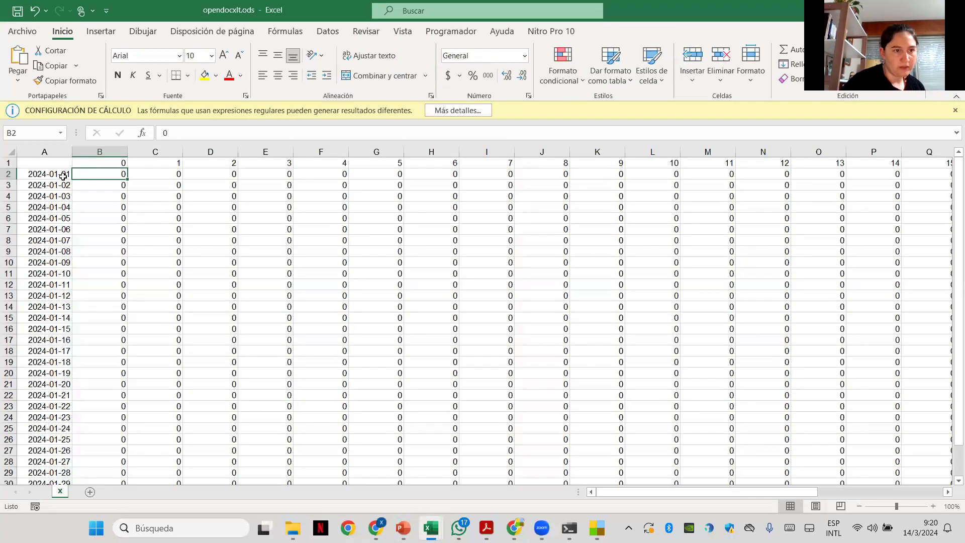
Step: Insert an empty column before the date column
right_click(40, 151)
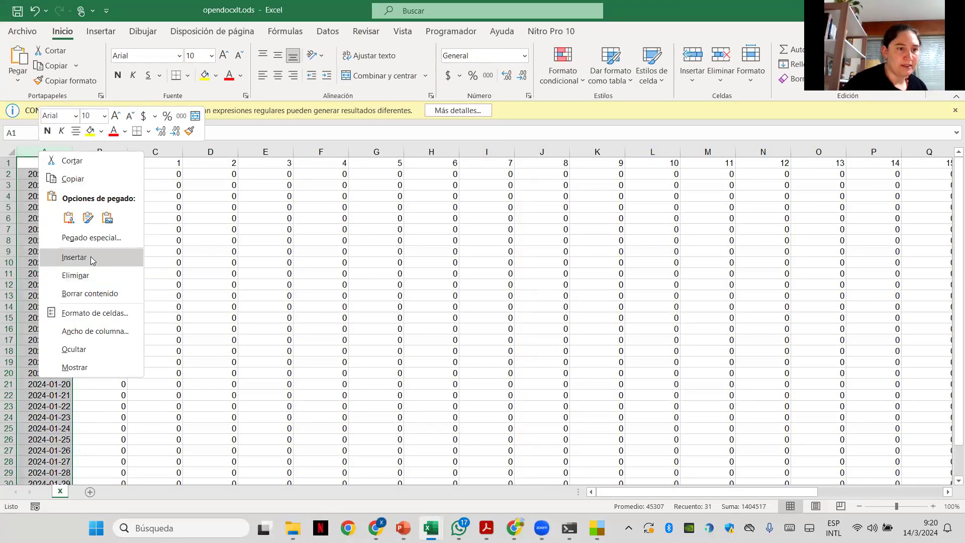
click(92, 259)
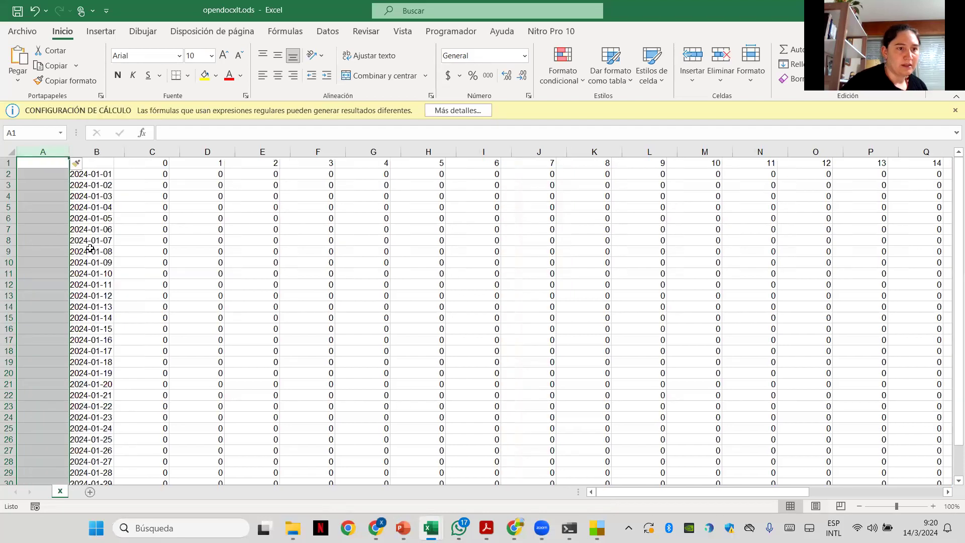
click(49, 174)
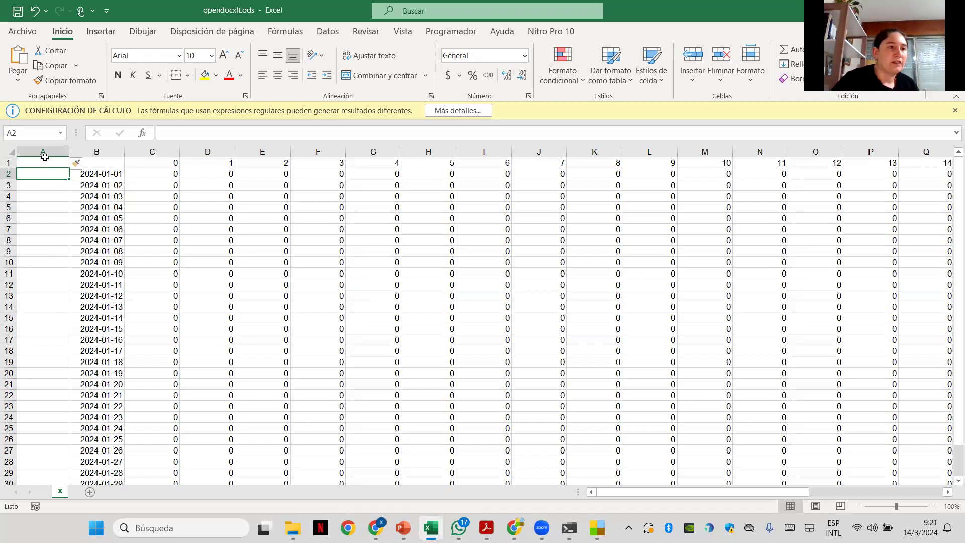
Step: Number the days in column A from A2 with the series 0, 1, 2 and fill it down alongside all the dates
click(112, 174)
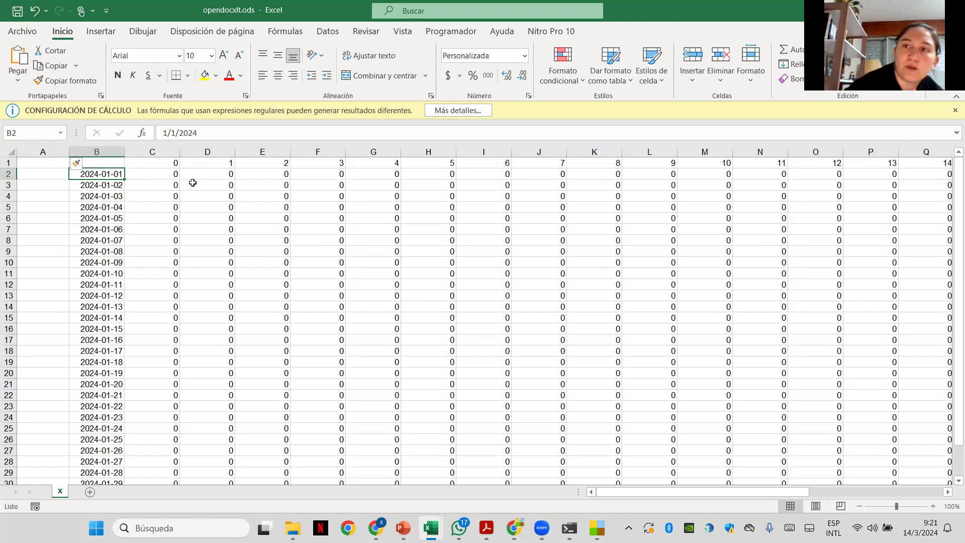
click(50, 171)
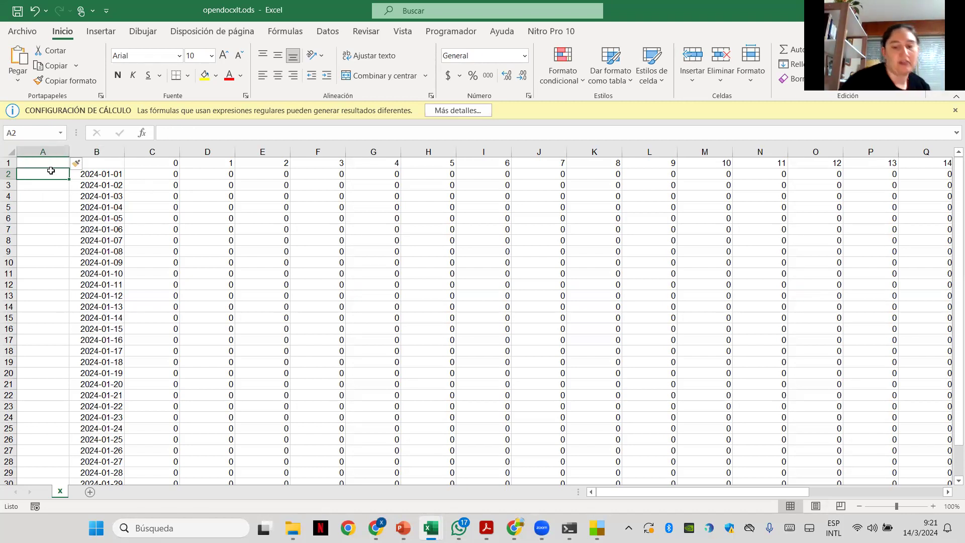
text(0)
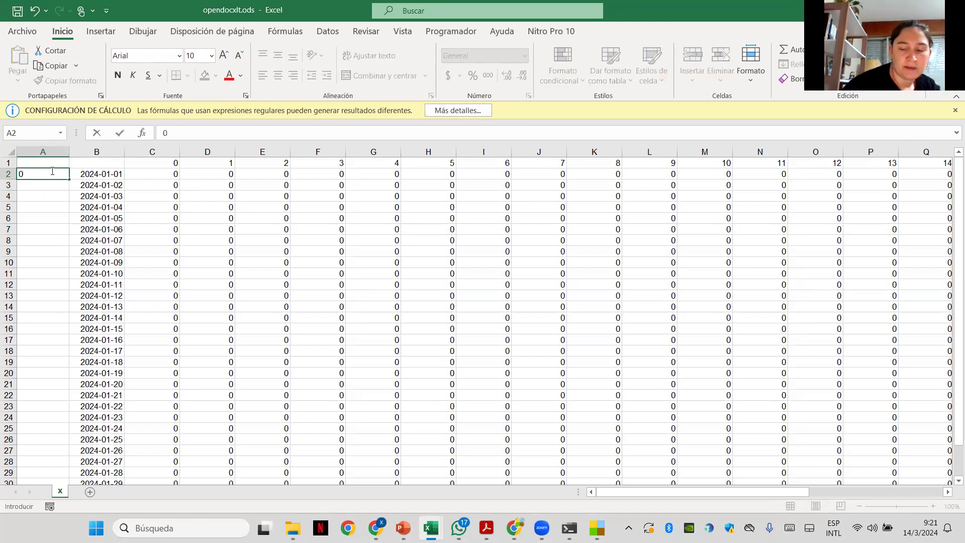
key(Return)
text(1)
key(Return)
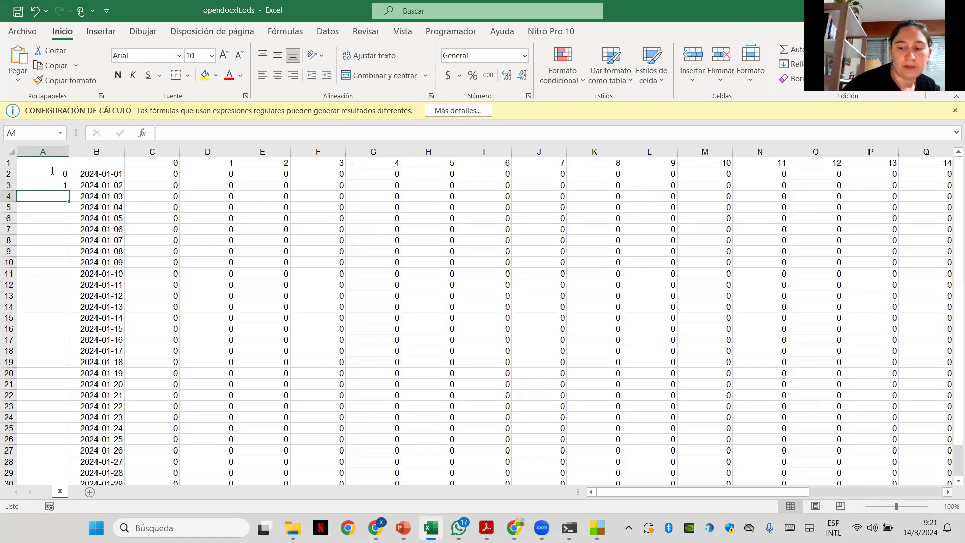
text(2)
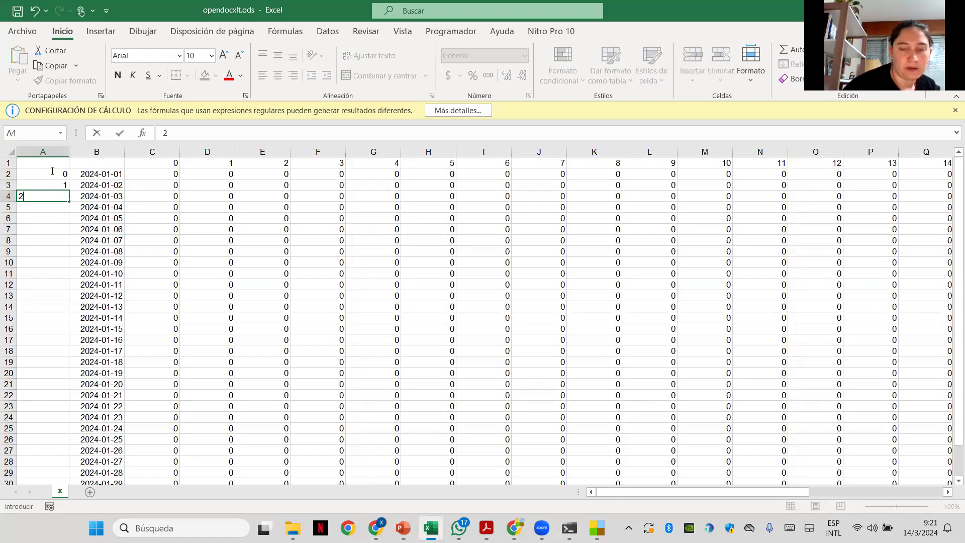
click(88, 193)
drag(58, 175, 58, 196)
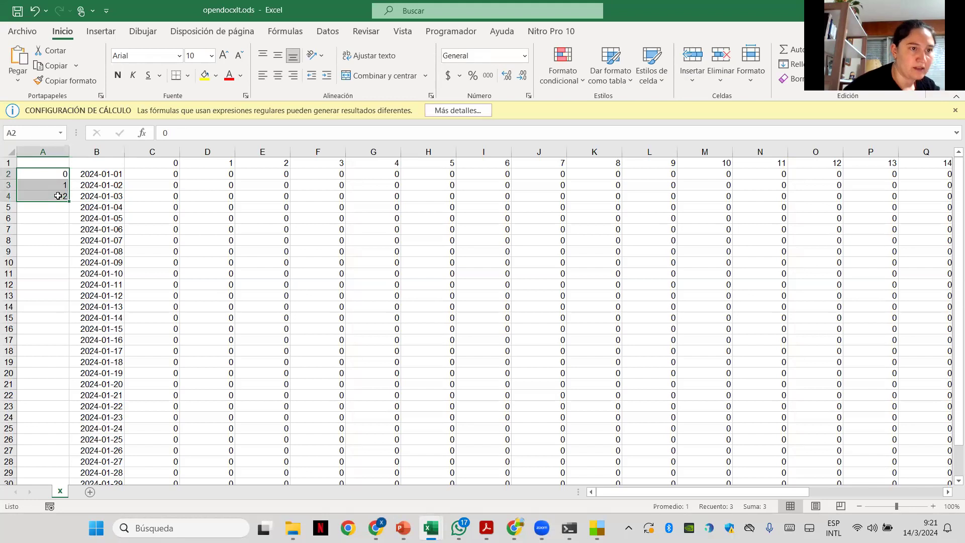
double_click(68, 201)
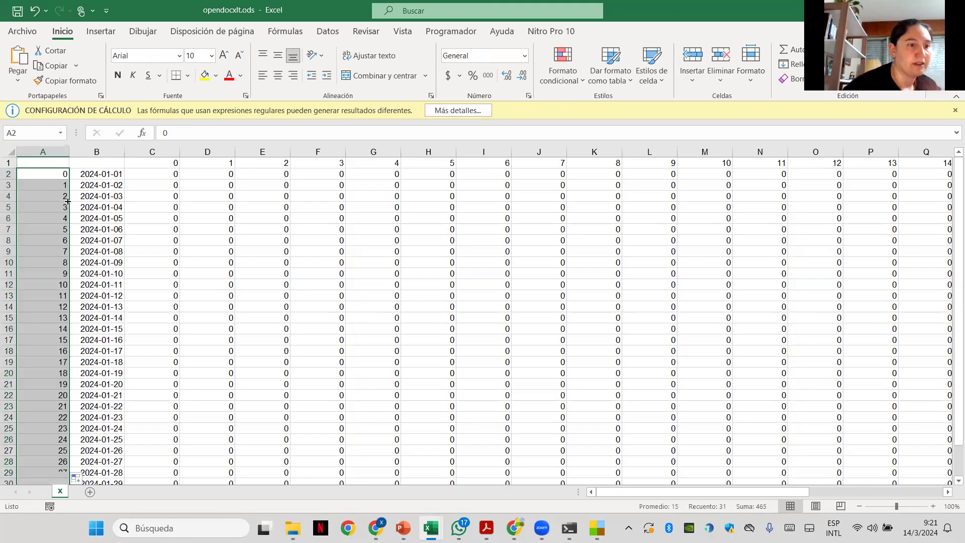
Step: Start a formula in C2 with the hourly demand slope +(240-50)/(7*24)
click(165, 176)
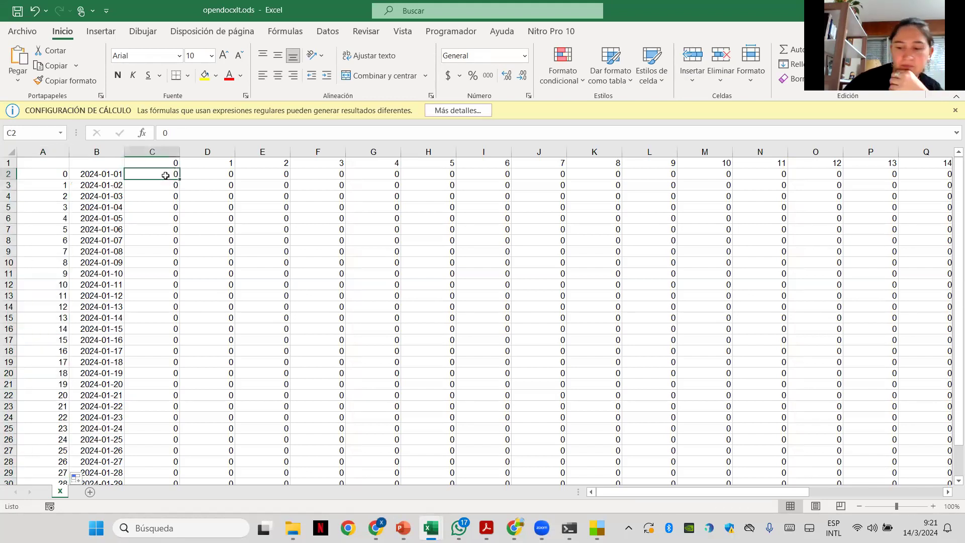
text(+()
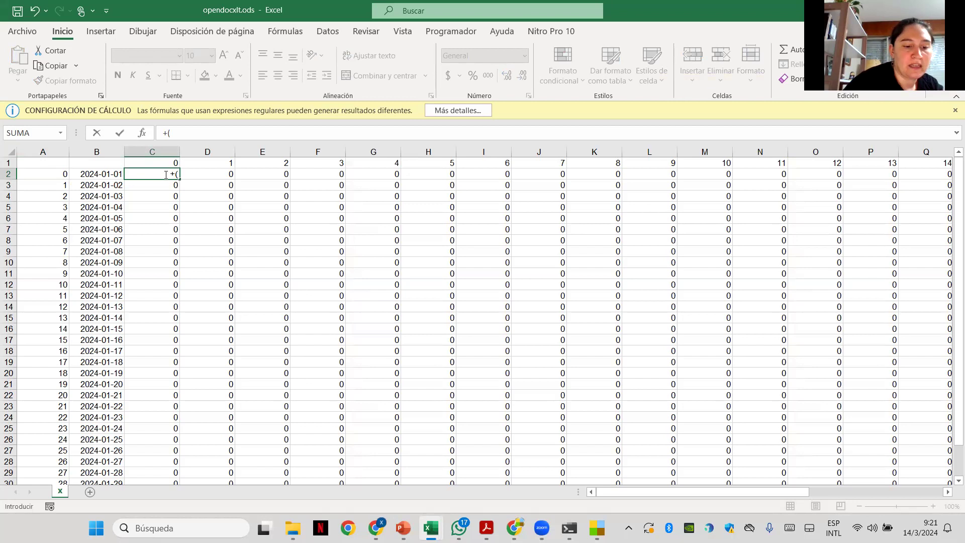
text(24)
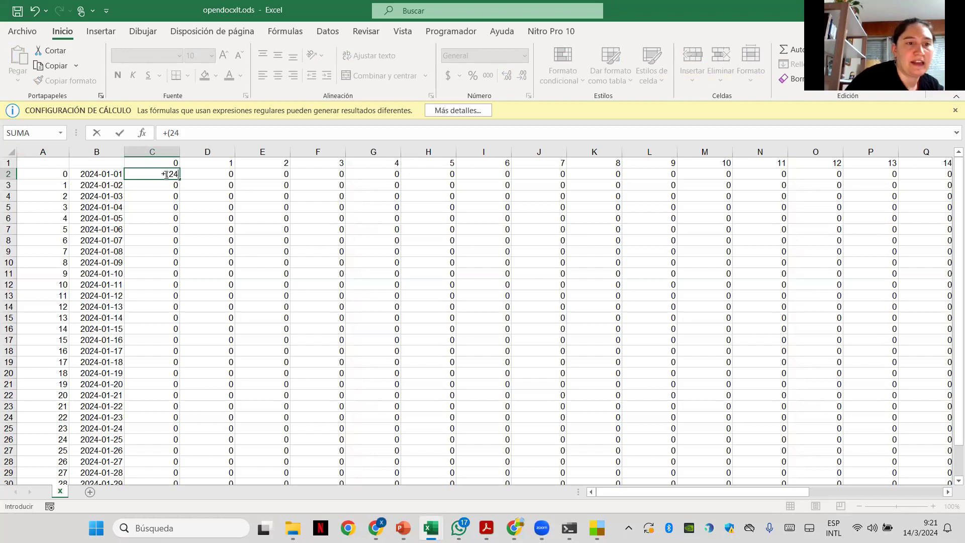
text(0-50))
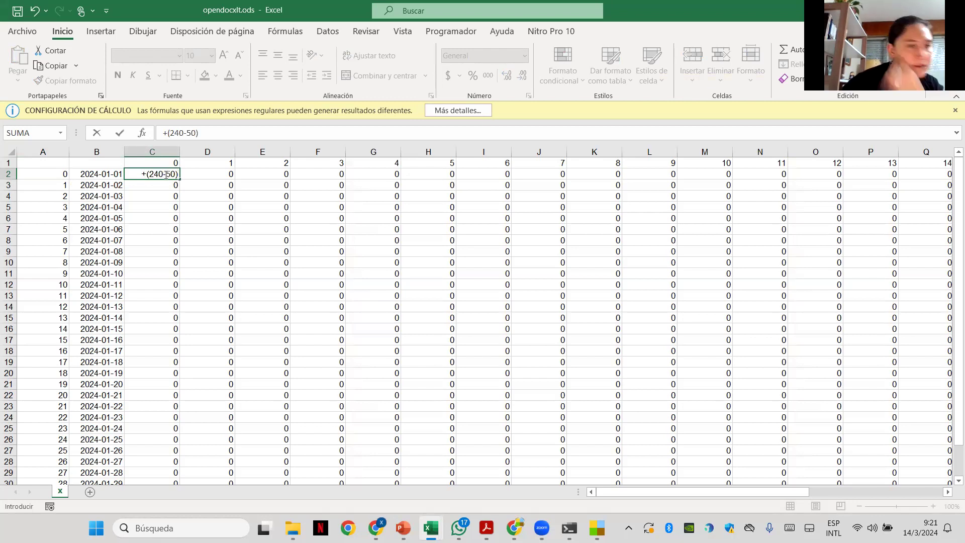
text(/)
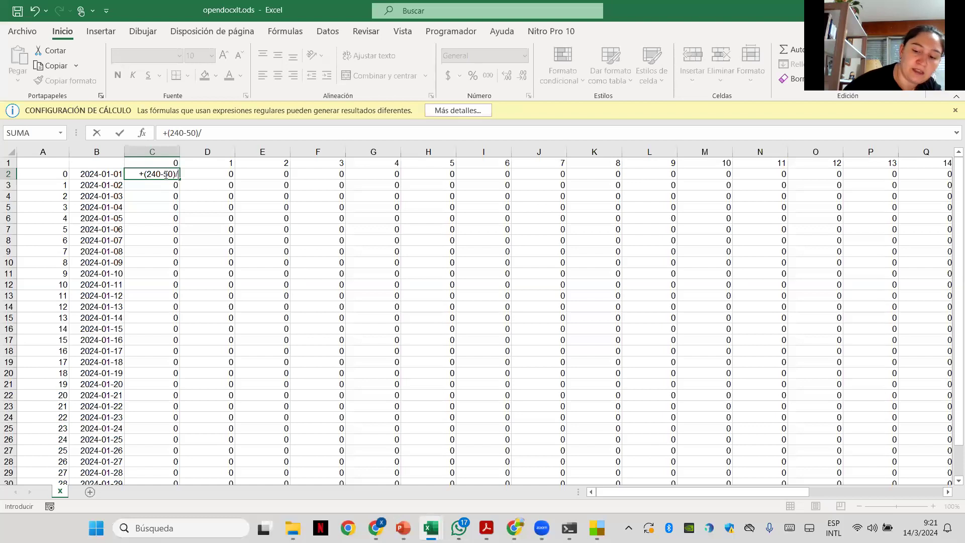
text(()
text(7*)
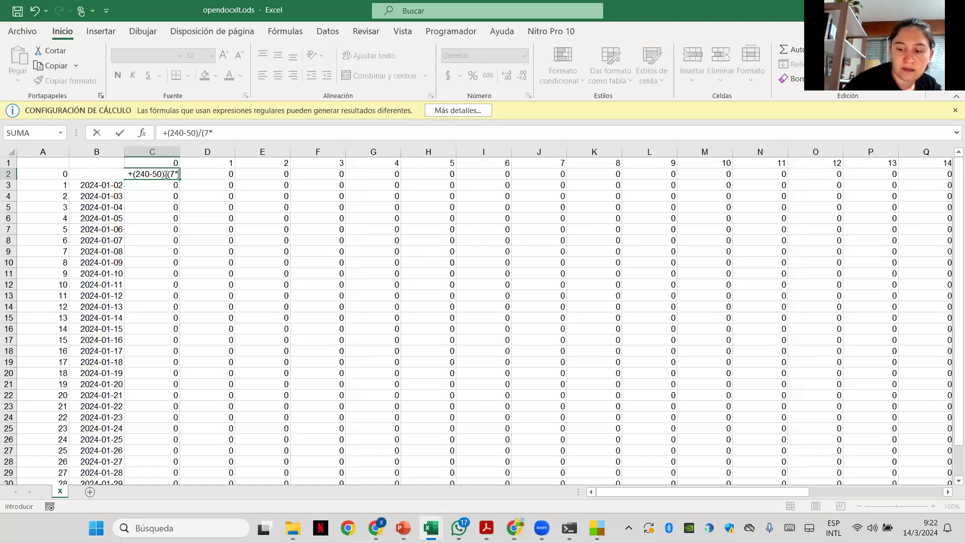
text(24))
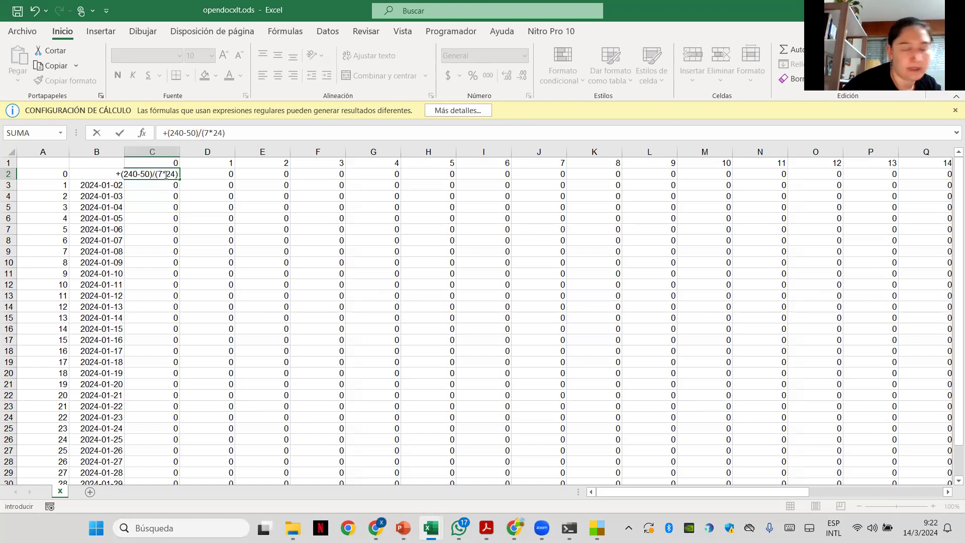
Step: Multiply the slope in the C2 formula by an open parenthesis starting with the hour header C$1, locking only its row
text(*()
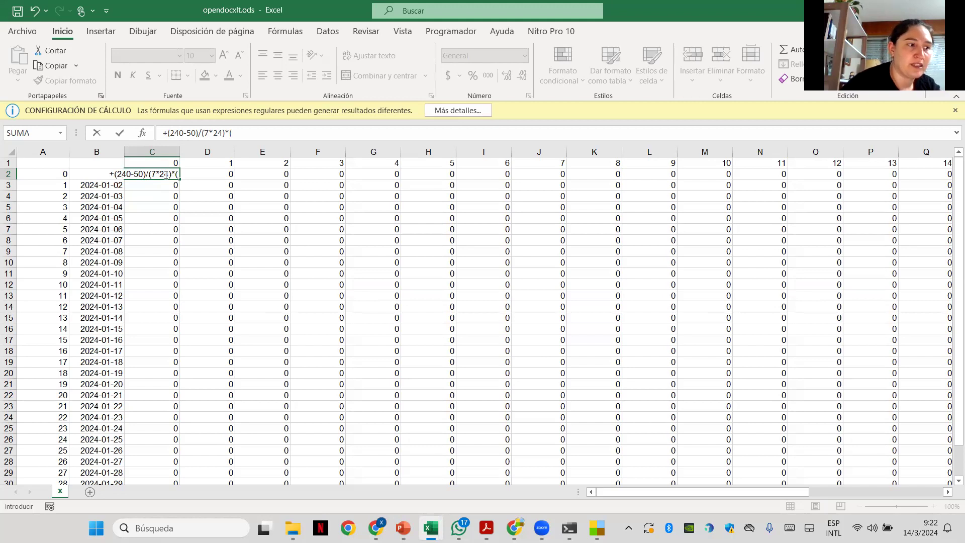
click(172, 162)
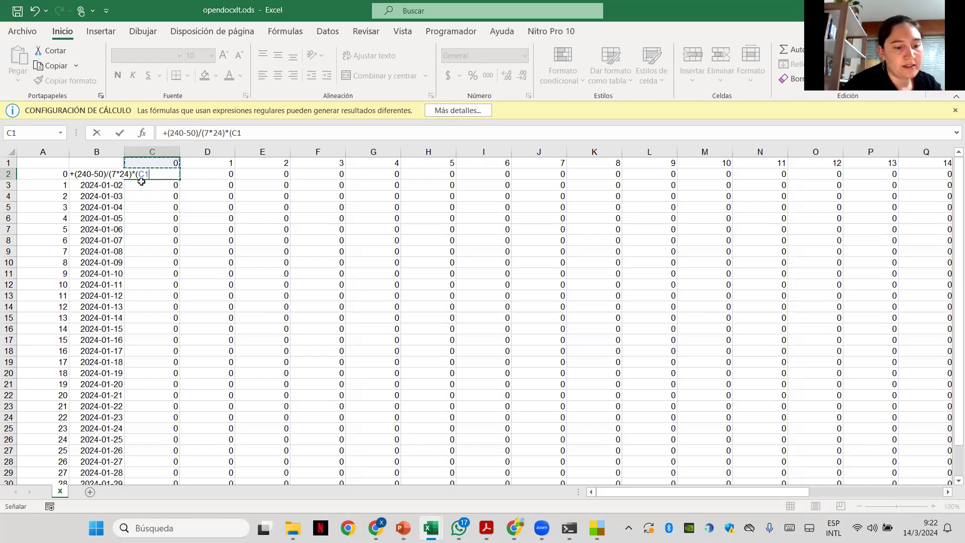
key(F4)
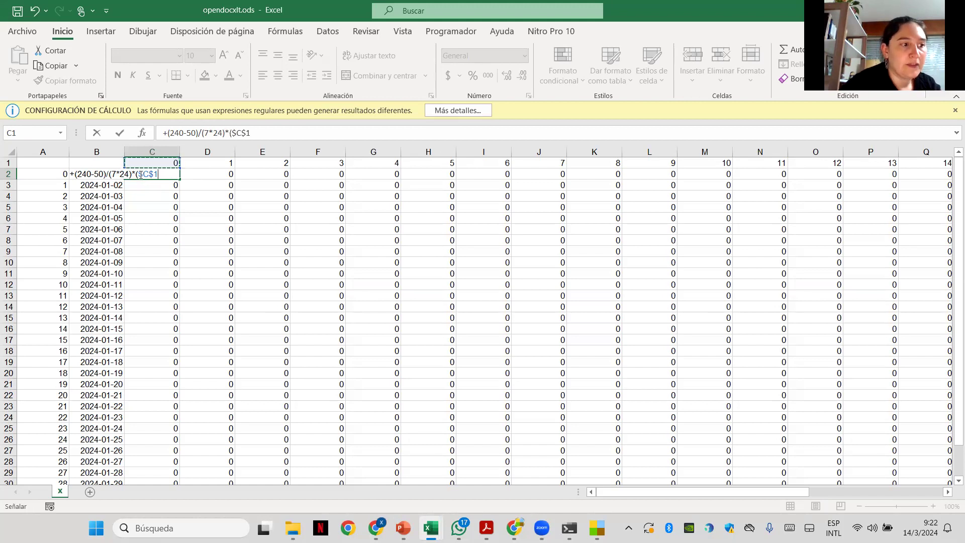
click(143, 176)
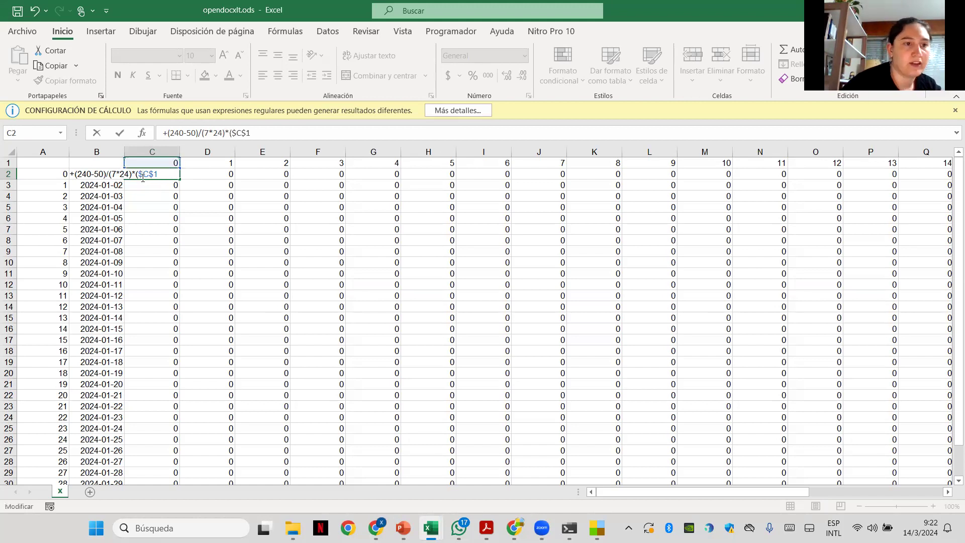
key(BackSpace)
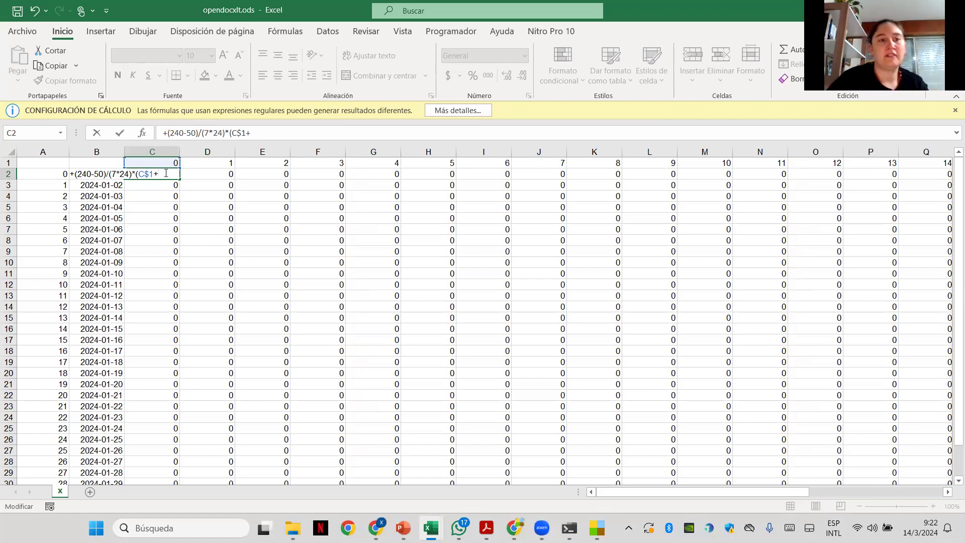
Step: Complete the C2 formula with +24*$A2)+50, locking only the column of the day-number reference, and enter it
text(24)
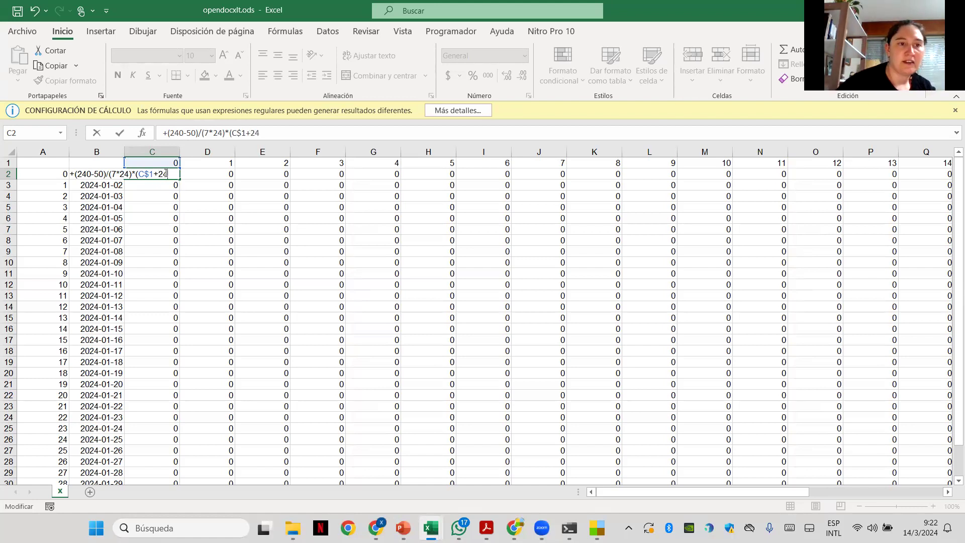
text(*)
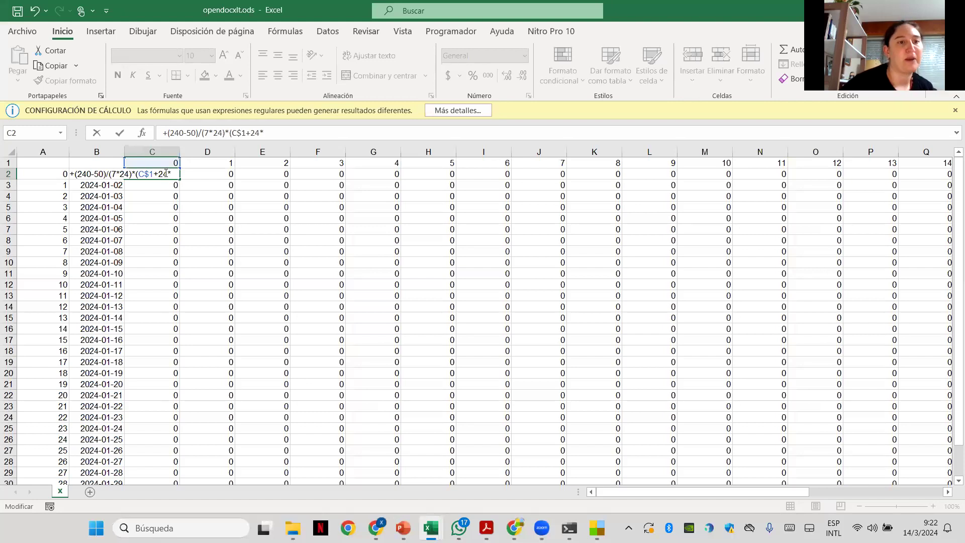
click(55, 174)
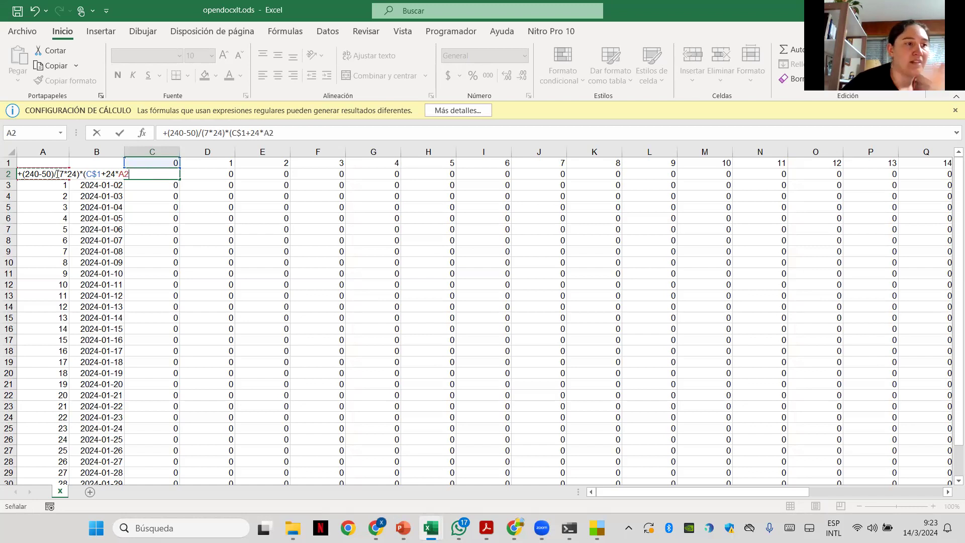
key(F4)
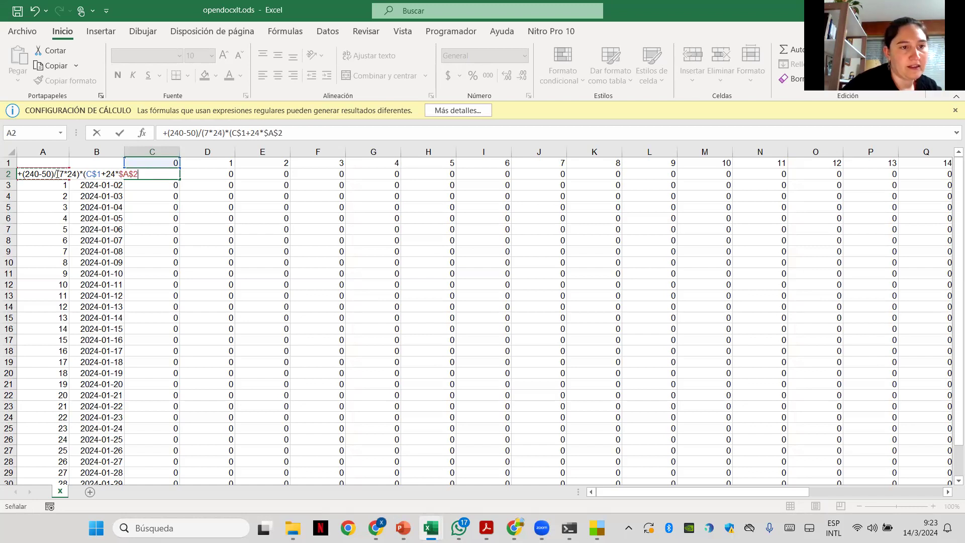
click(133, 174)
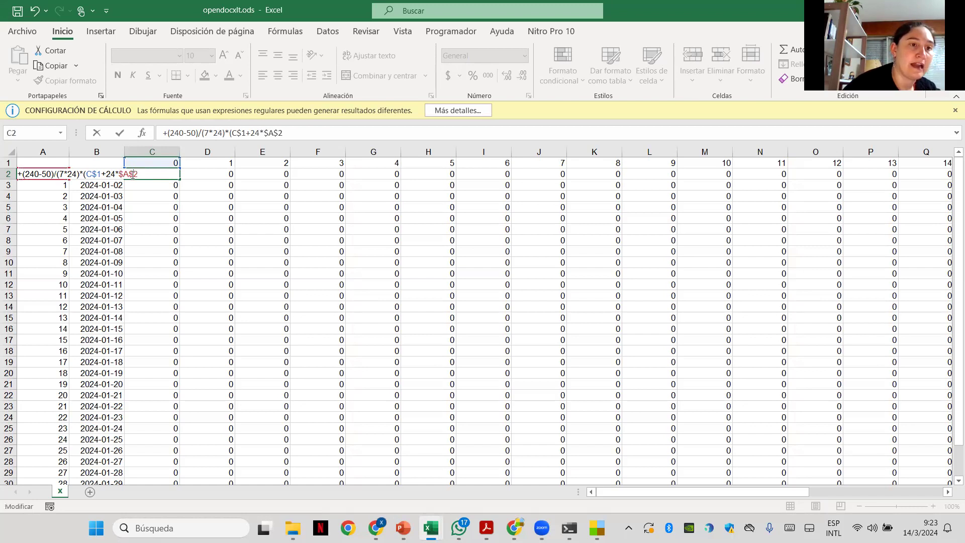
key(BackSpace)
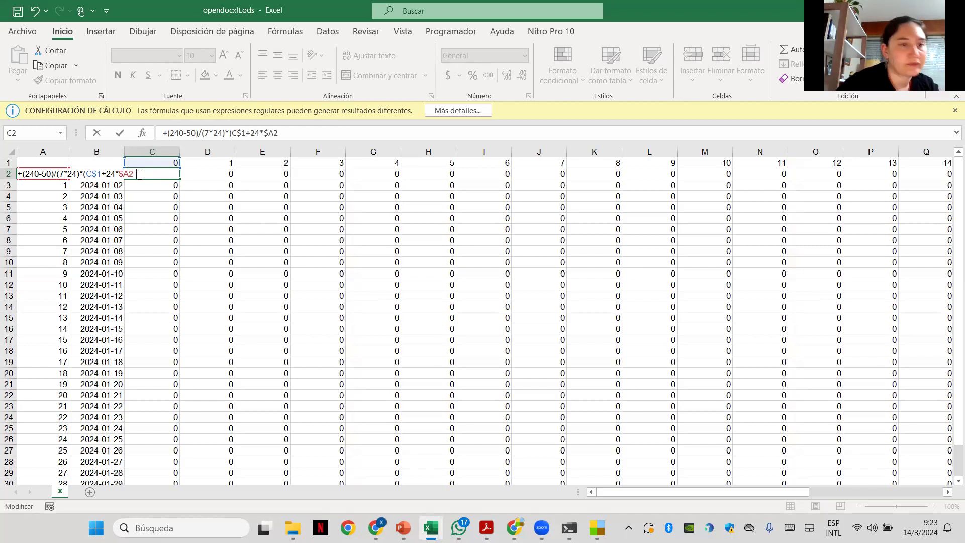
text(+50)
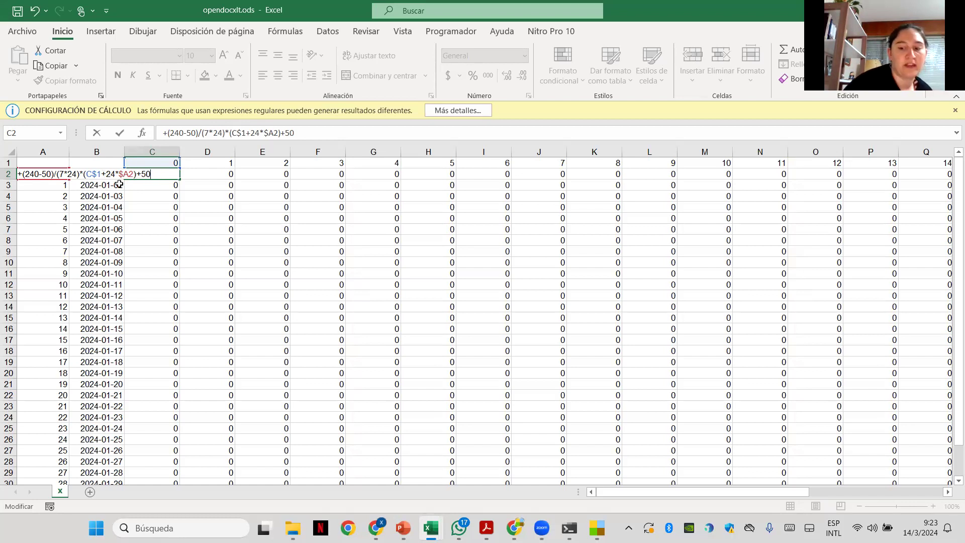
key(Return)
Step: Copy the C2 formula across all hour columns to Z and down all date rows to row 32
click(162, 172)
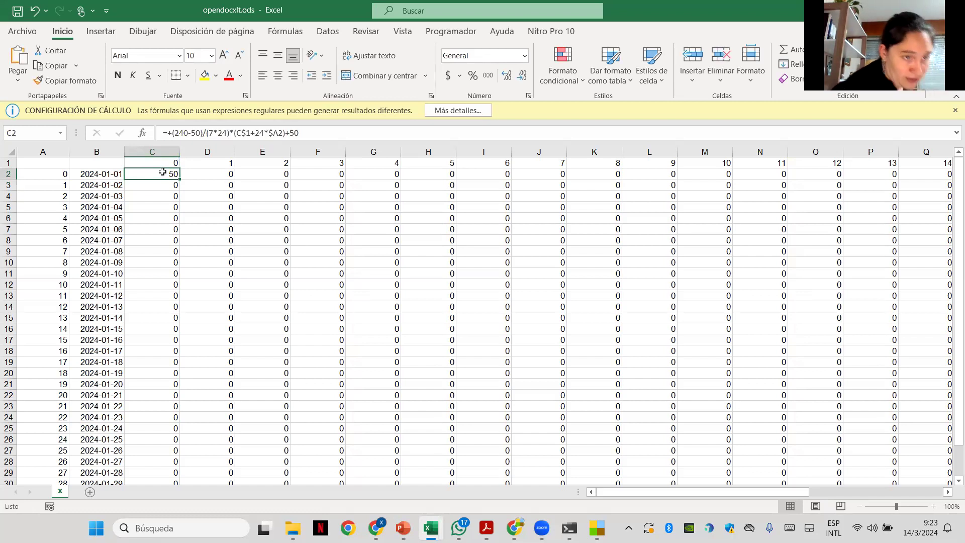
drag(180, 178, 289, 175)
click(164, 174)
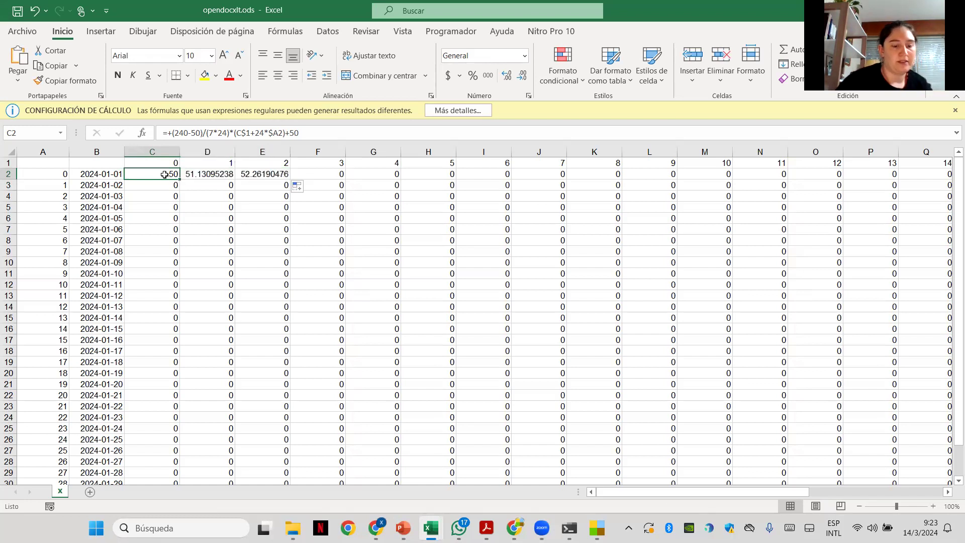
key(ctrl+c)
key(Up)
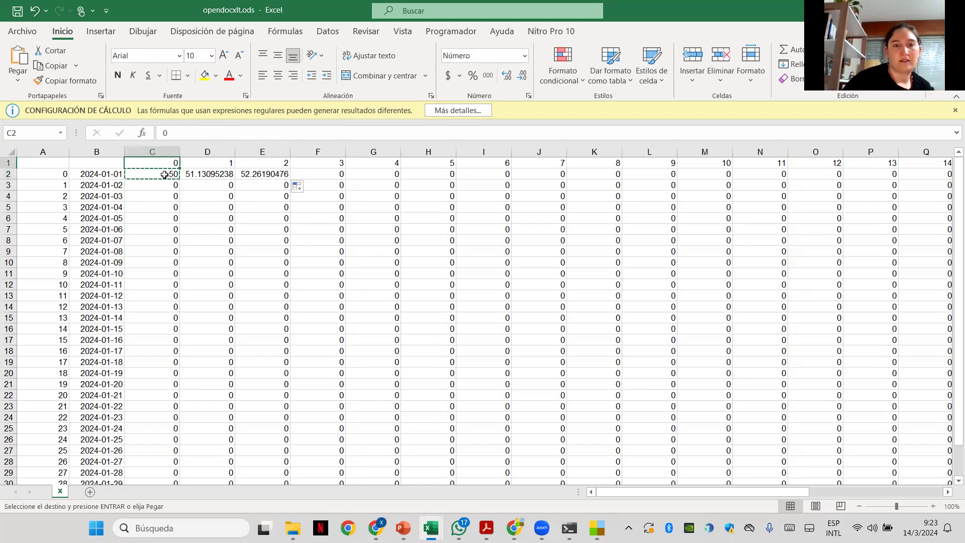
key(Down)
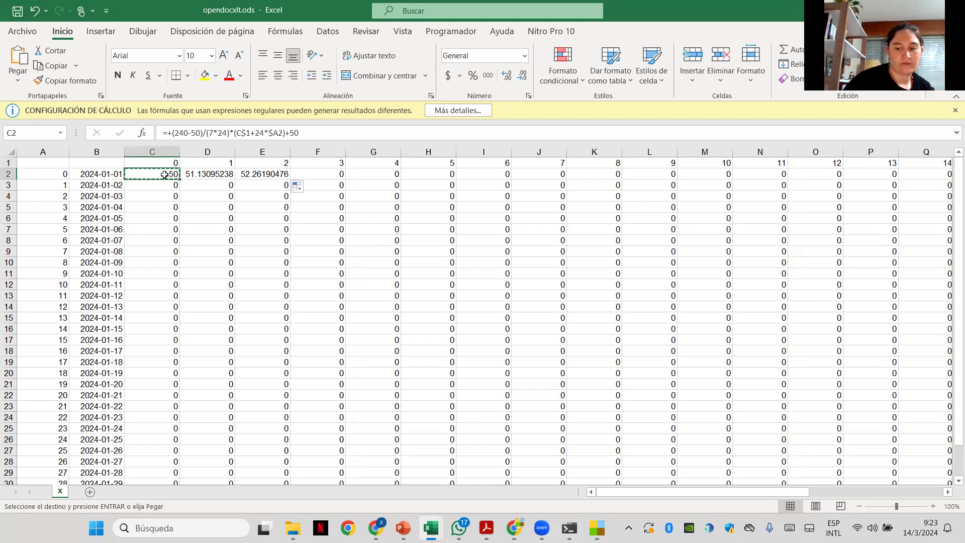
key(shift+Right)
key(ctrl+shift+Right)
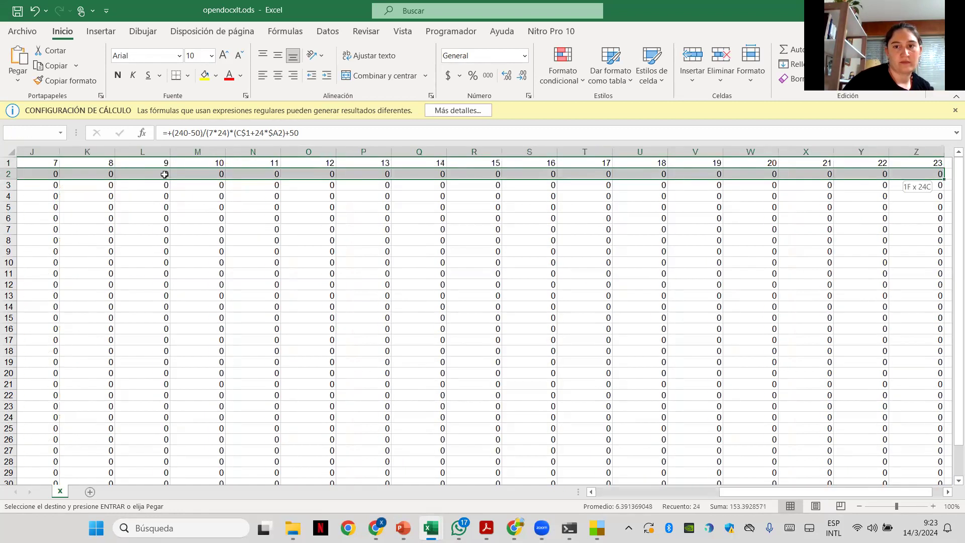
key(ctrl+shift+Down)
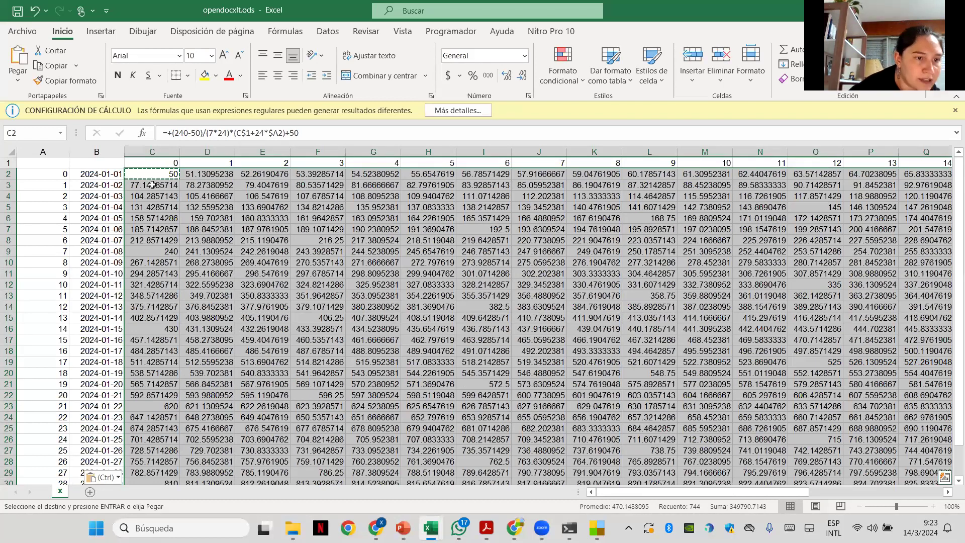
Step: Check the calculated demand for day 7 at hour 0 in row 9
key(Down)
key(Down)
key(Down)
key(Down)
key(Down)
key(Down)
key(Down)
key(Left)
key(Left)
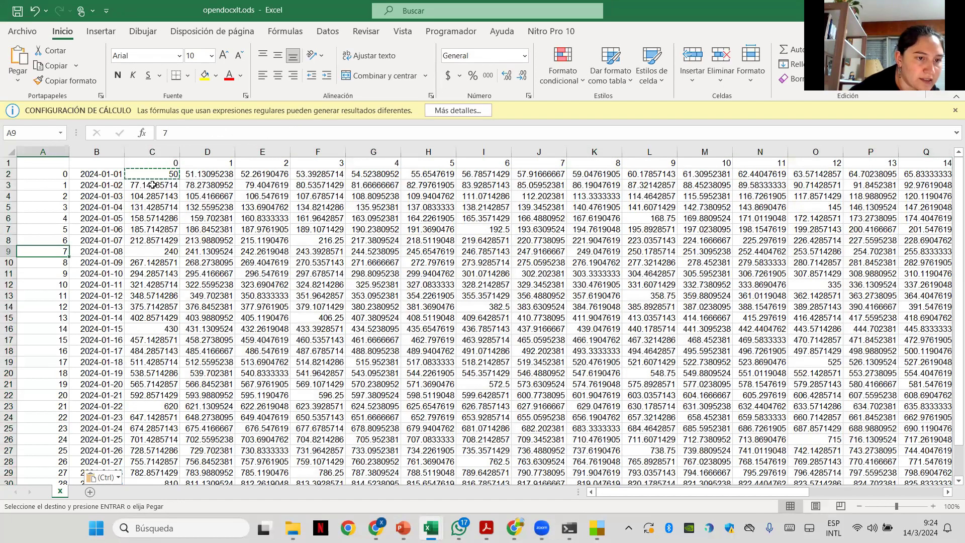
key(Right)
key(Right)
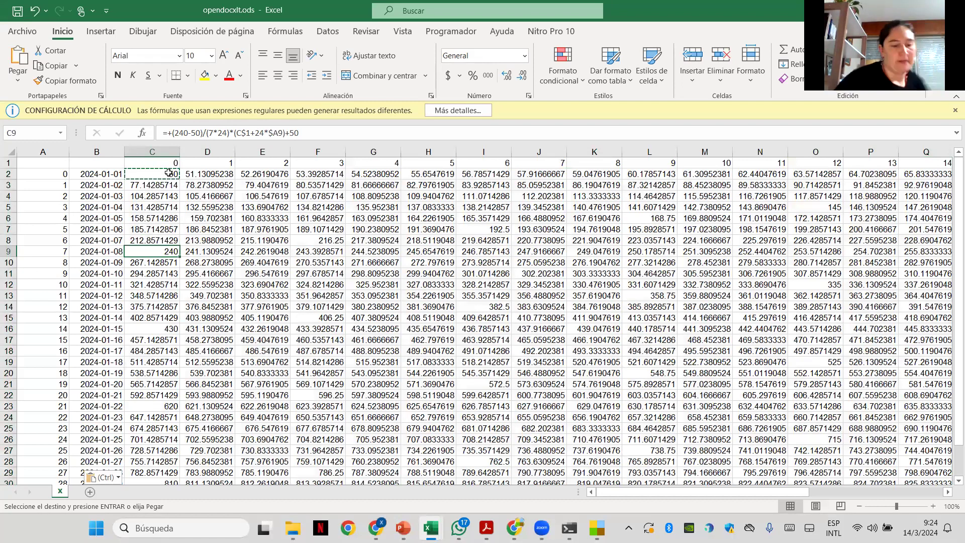
Step: Copy the whole demand block C2:Z32 and paste it over itself as values only
click(169, 173)
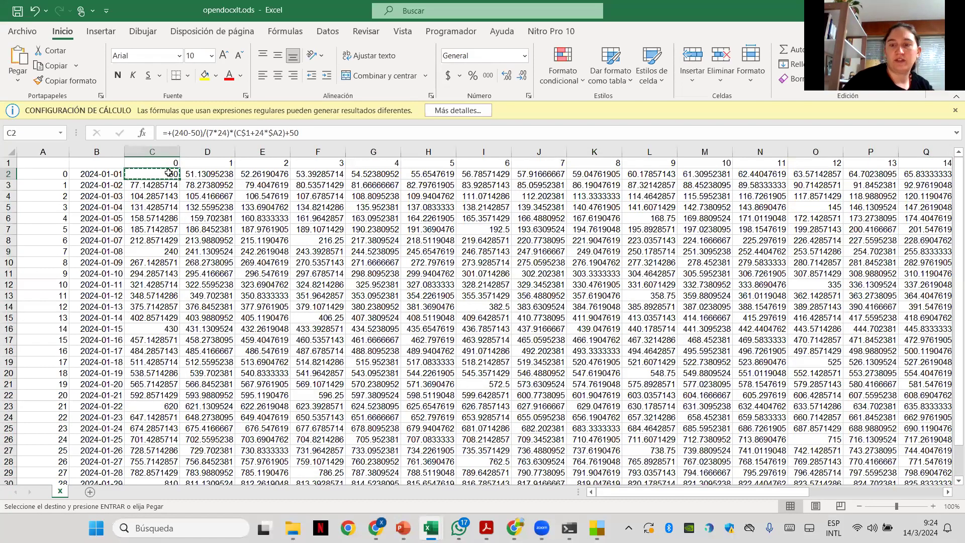
key(ctrl+shift+Right)
key(ctrl+shift+Down)
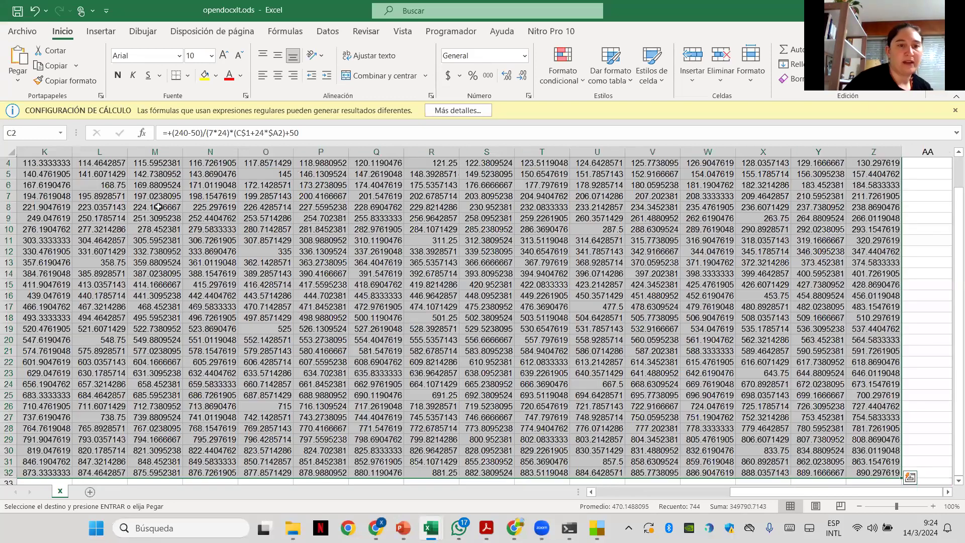
scroll(159, 207, left, 3)
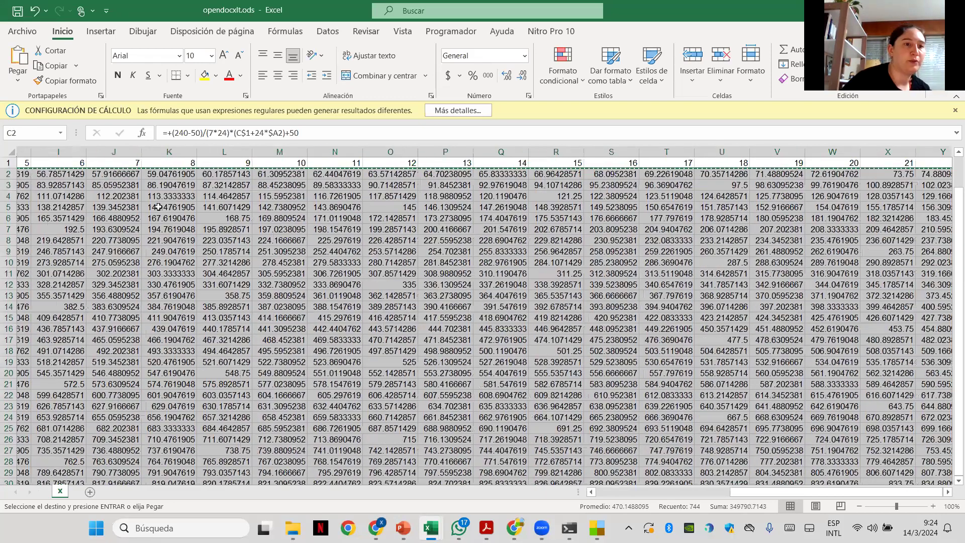
scroll(172, 188, left, 5)
click(170, 174)
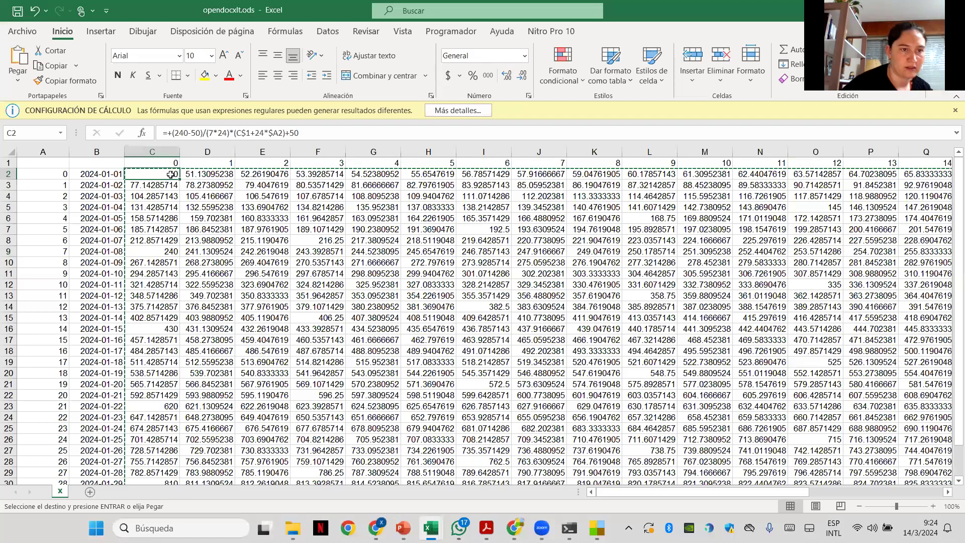
right_click(174, 176)
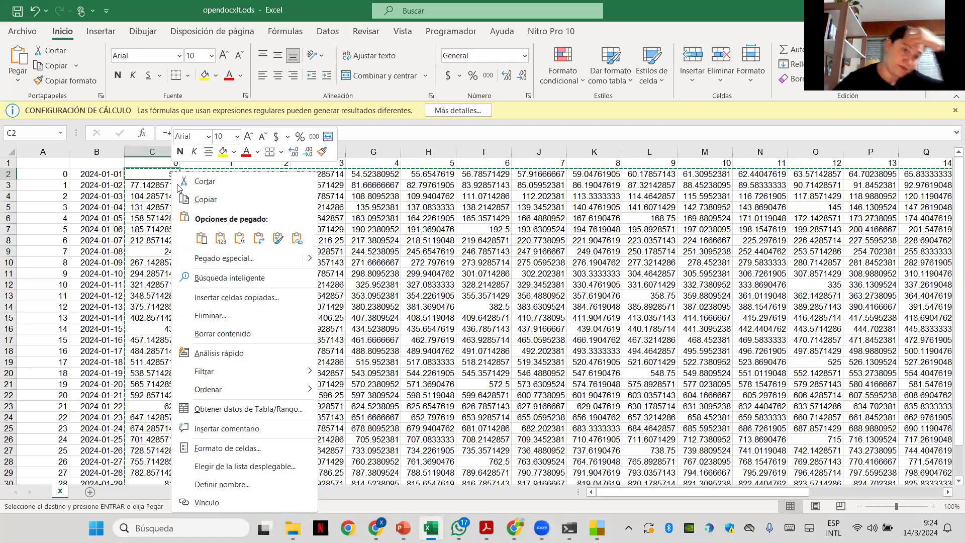
click(220, 238)
click(221, 232)
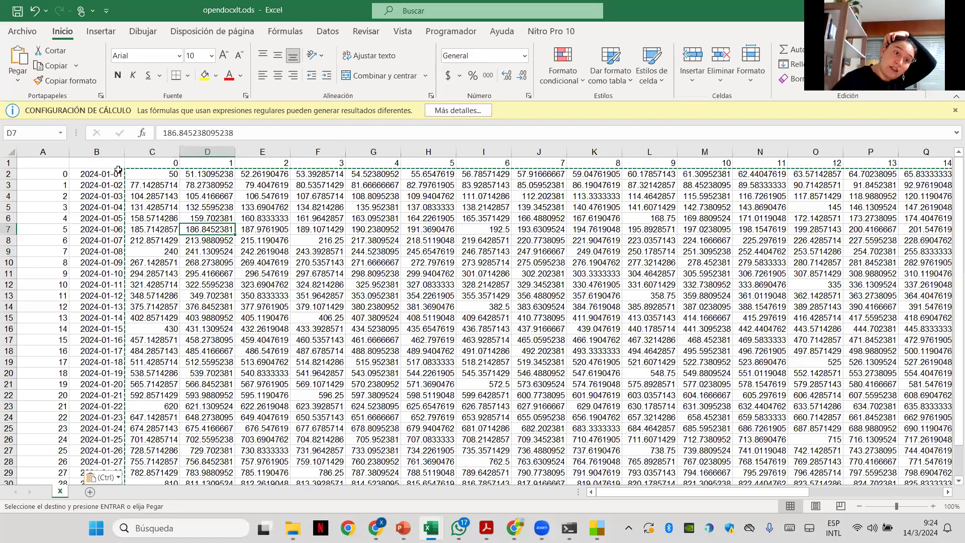
Step: Delete the auxiliary day-number column A
click(46, 152)
right_click(46, 152)
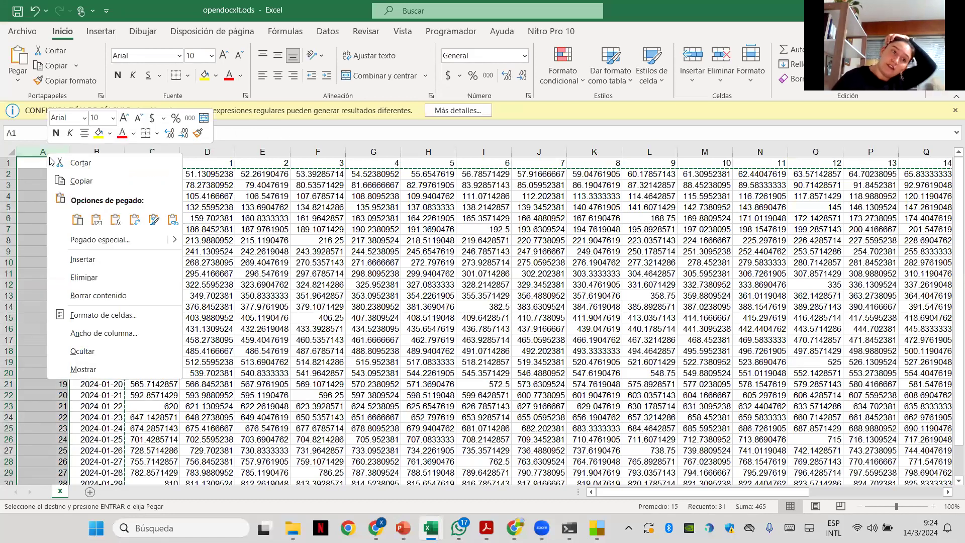
click(104, 278)
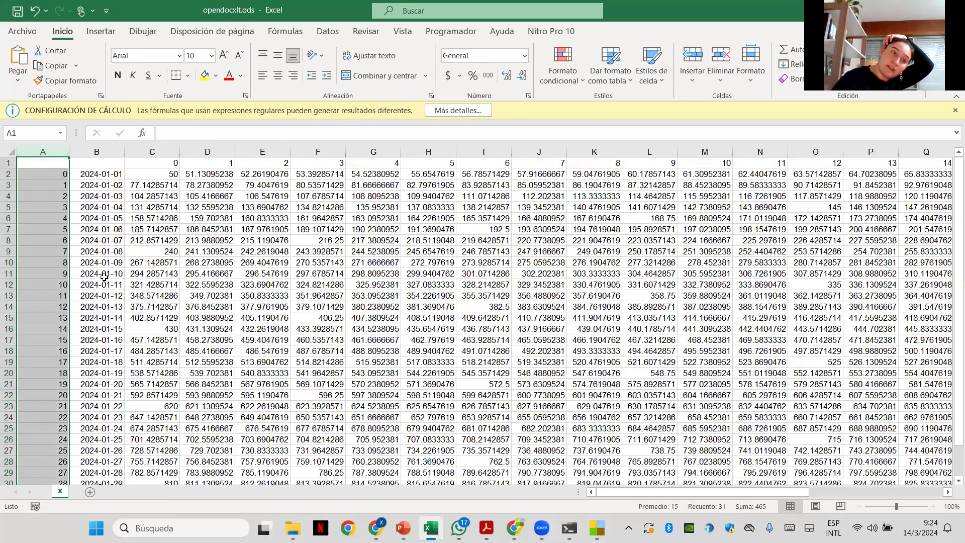
click(278, 265)
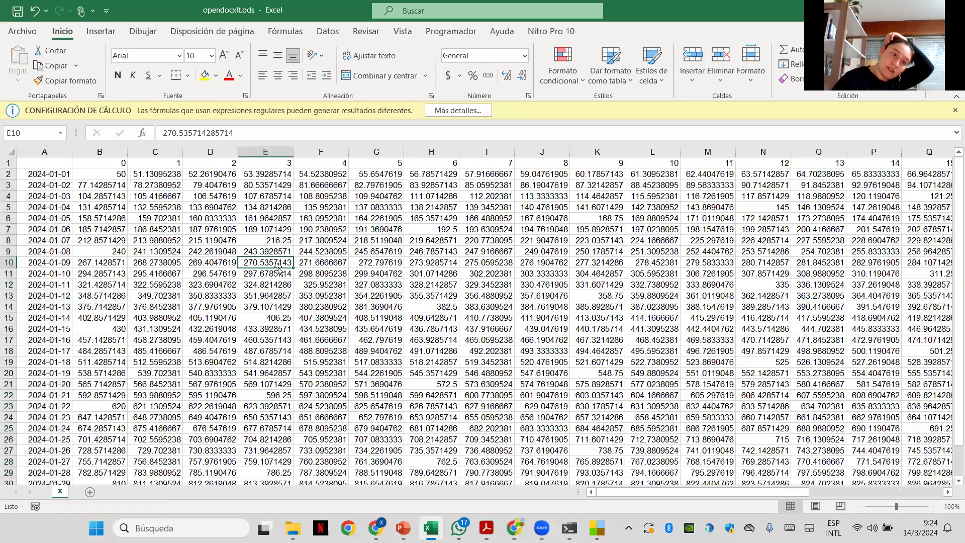
click(121, 175)
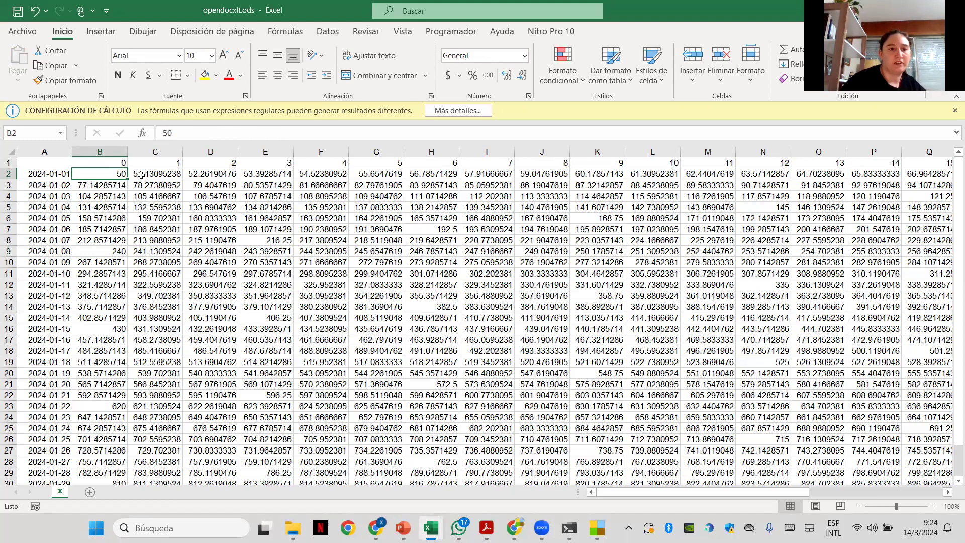
drag(141, 175, 619, 298)
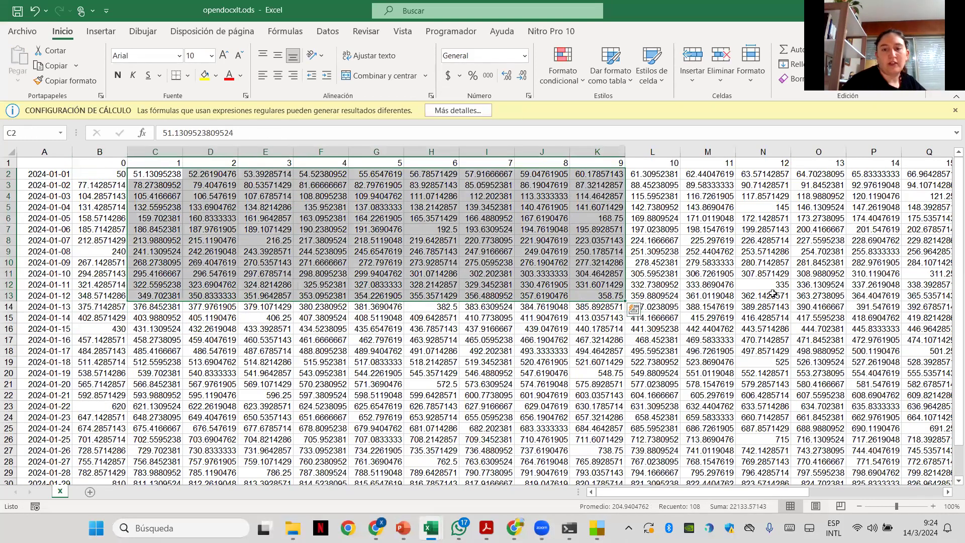
click(772, 294)
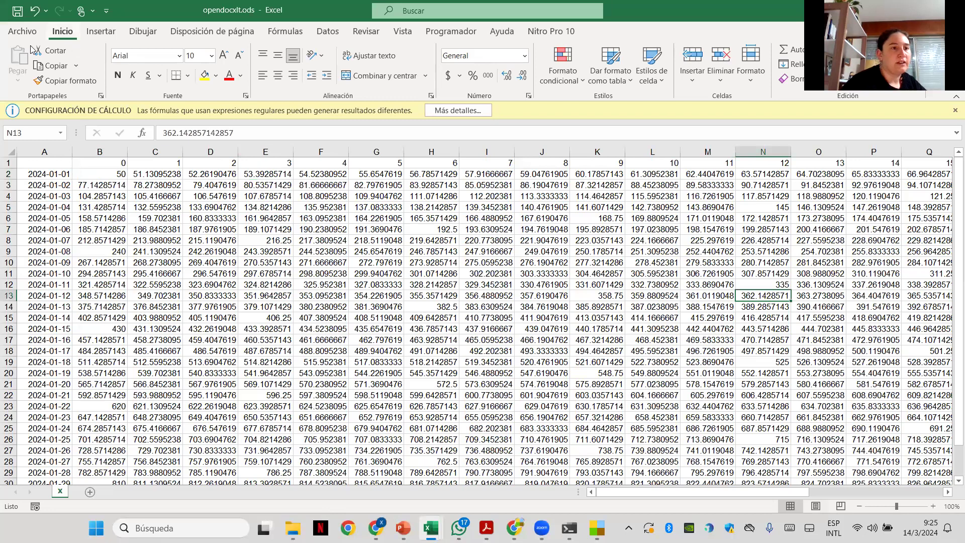
Step: Save the demand spreadsheet opendocxlt.ods, close it and minimize the other open workbook
click(18, 11)
click(431, 299)
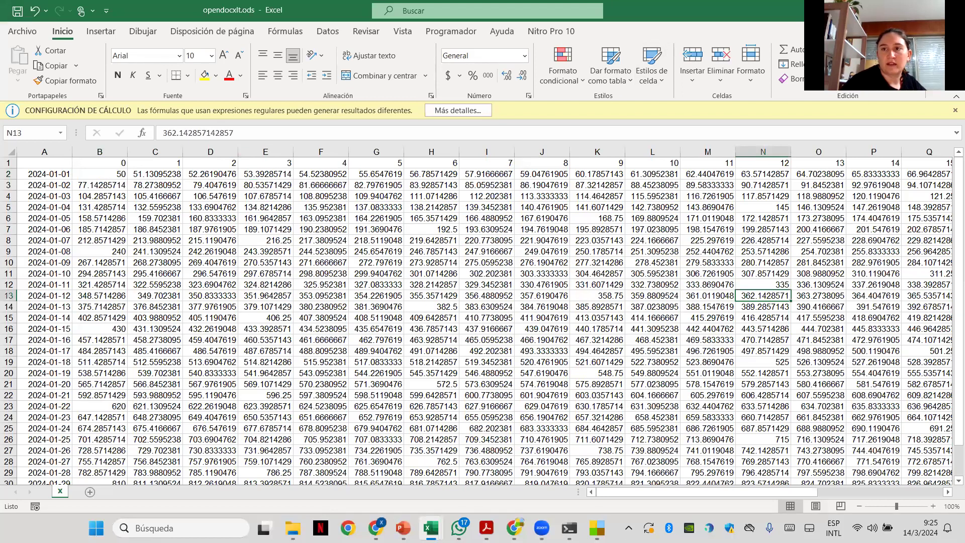
click(949, 10)
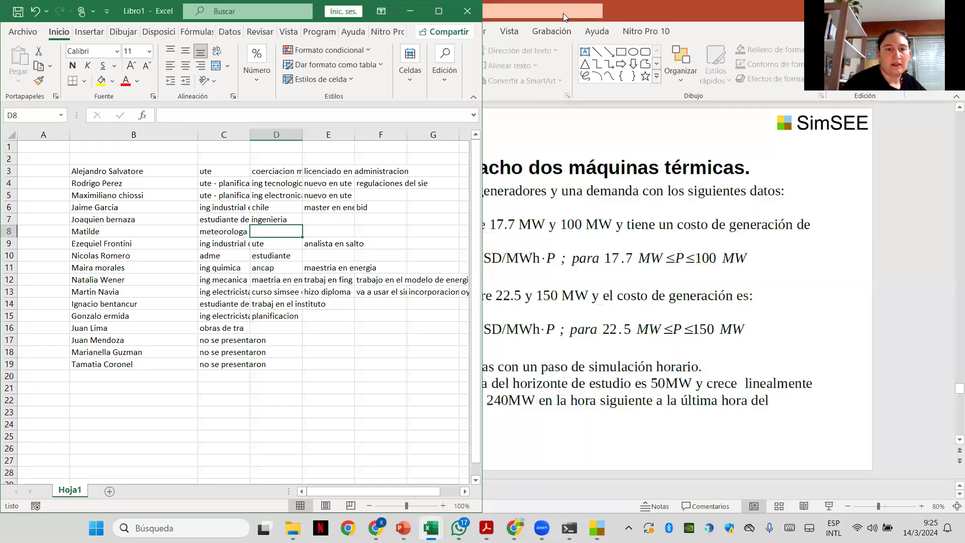
click(410, 11)
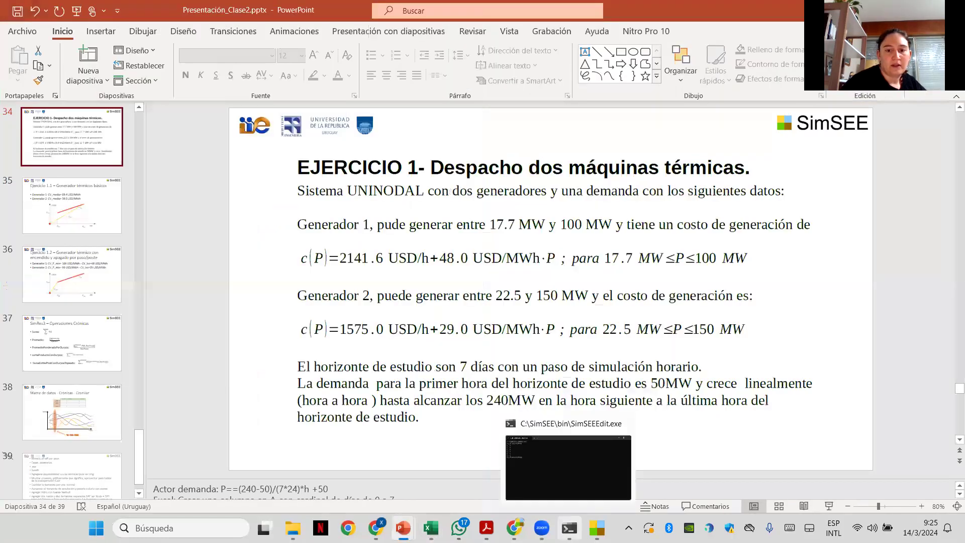
Step: Switch to the SimSEE editor, import the saved .ods demand data and start saving the demand as a binary file
click(611, 480)
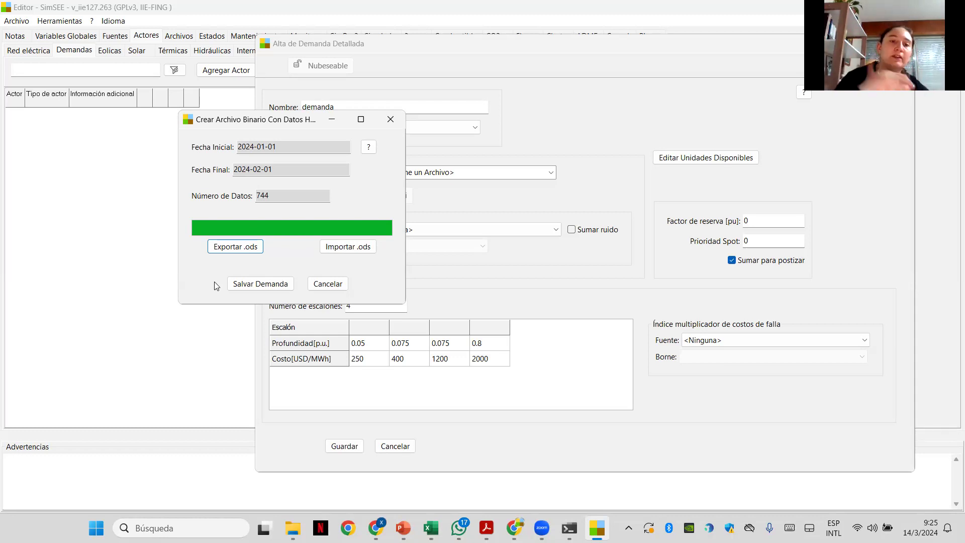
click(355, 247)
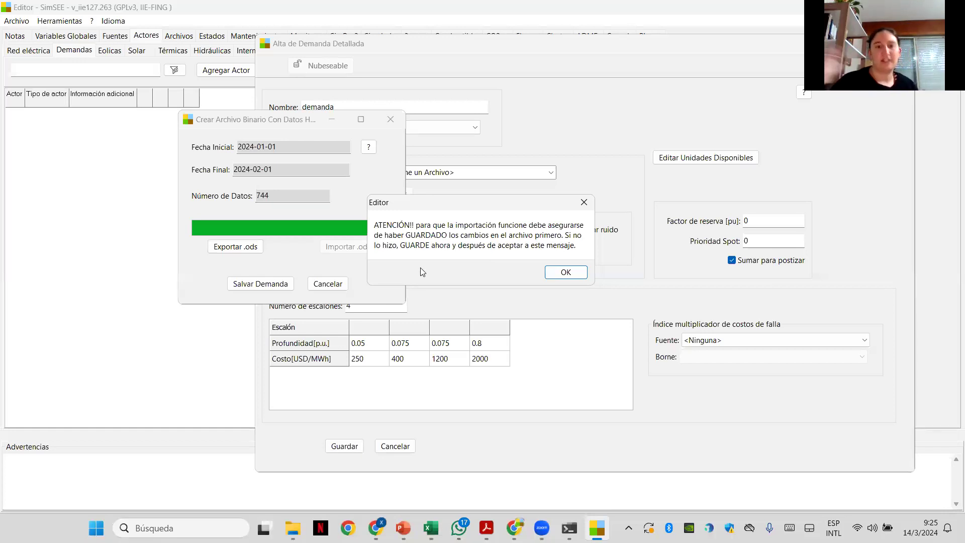
click(564, 272)
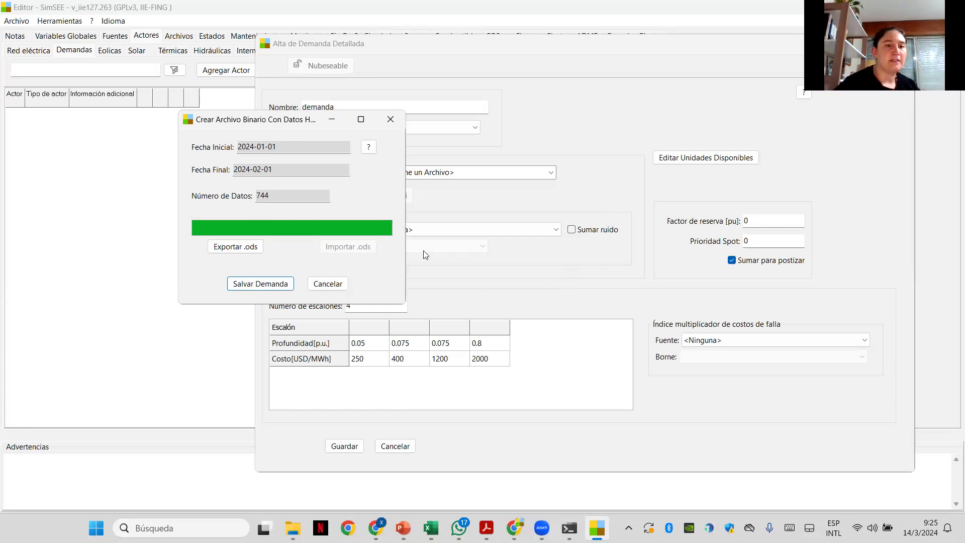
click(283, 284)
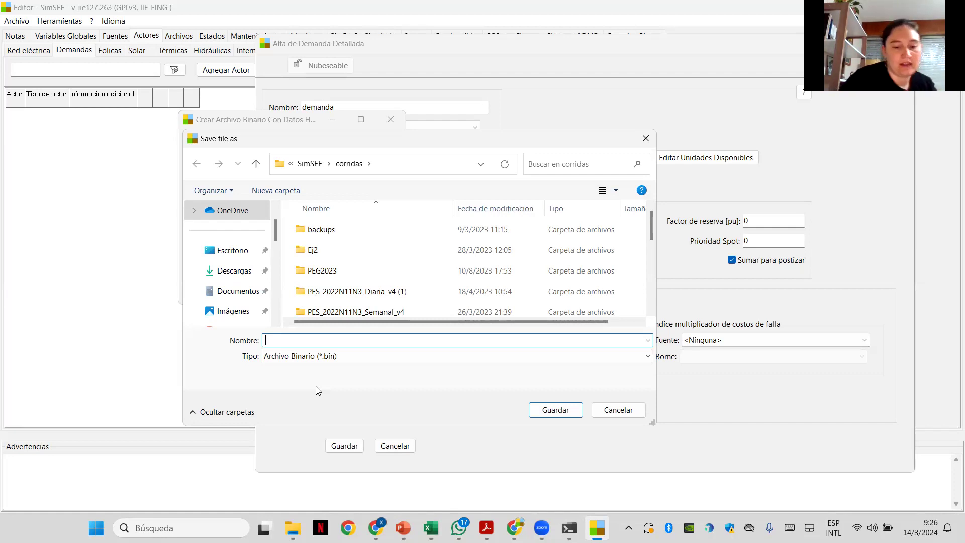
text(demanda)
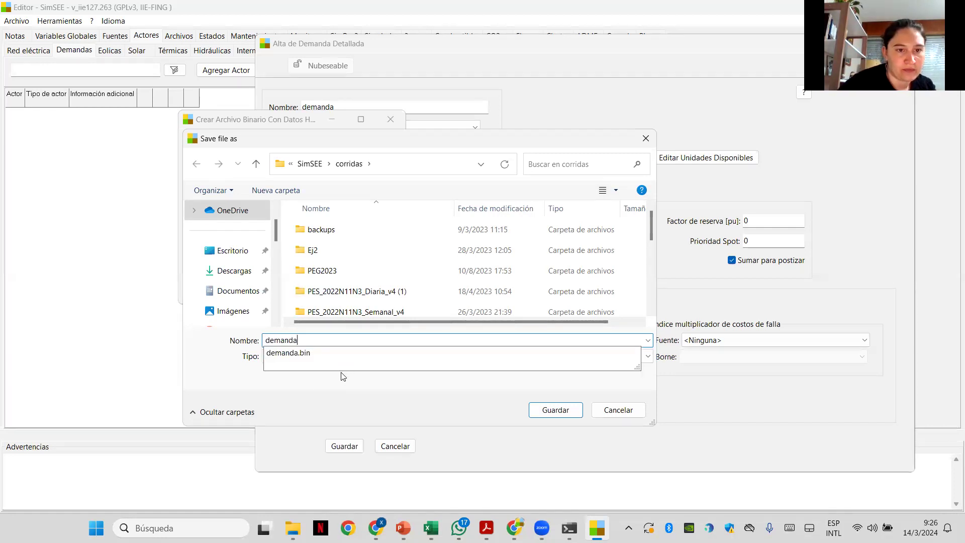
key(BackSpace)
key(BackSpace)
key(BackSpace)
key(BackSpace)
key(BackSpace)
key(BackSpace)
key(BackSpace)
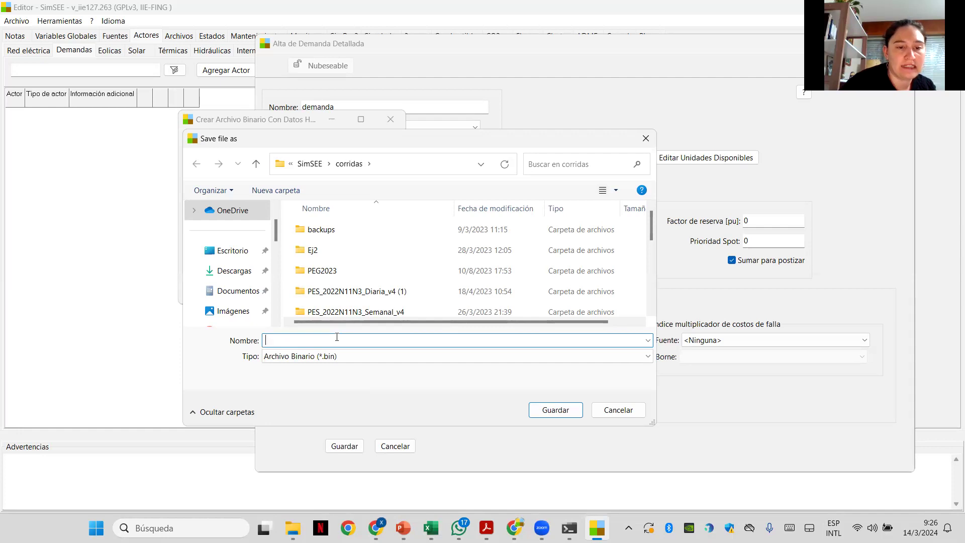
Step: Create a new folder named SalaEjericio1_2024 inside the corridas folder
click(300, 192)
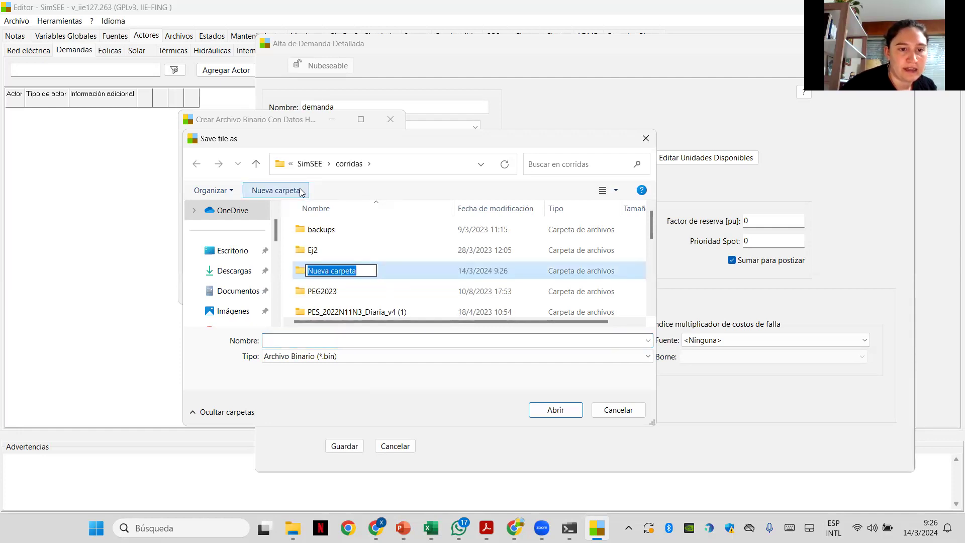
text(Sa)
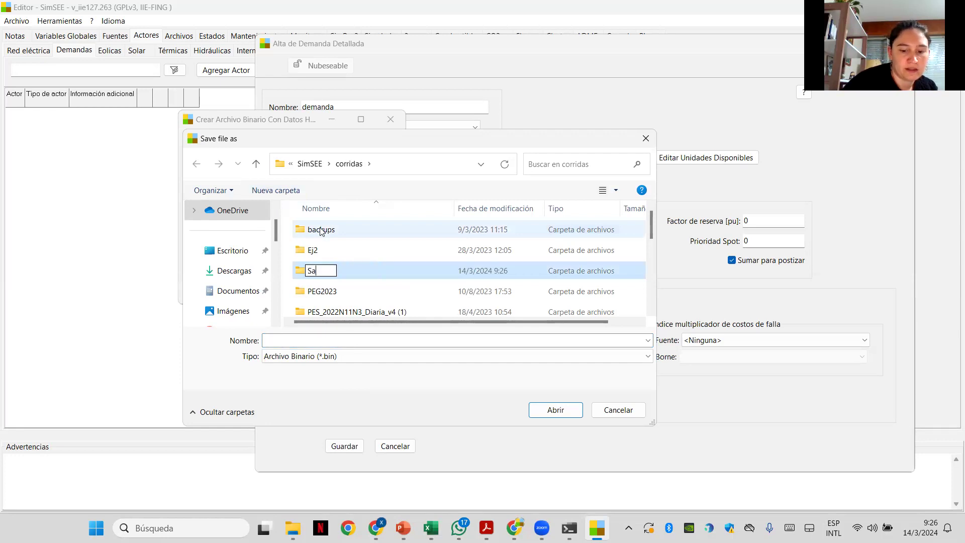
text(laejercicio1)
key(backslash)
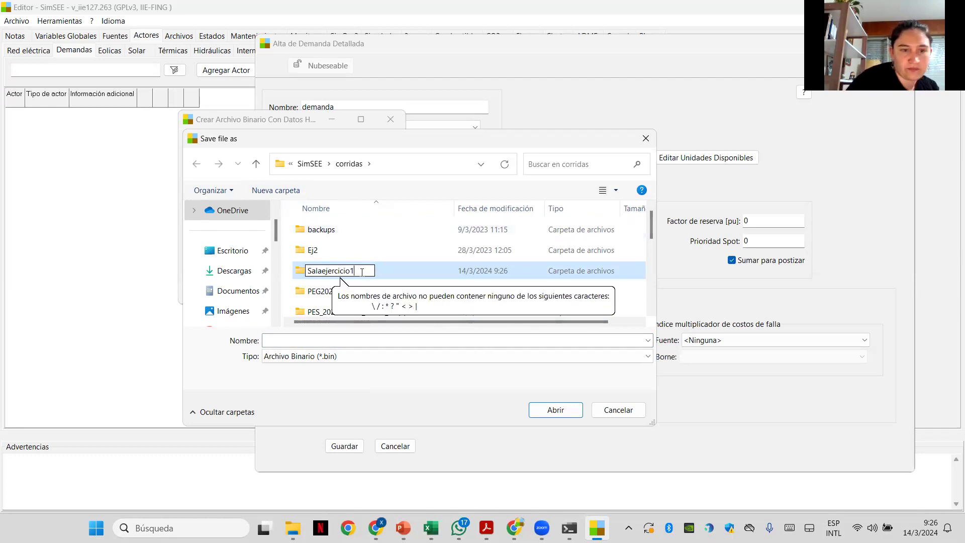
key(BackSpace)
key(BackSpace)
key(BackSpace)
key(BackSpace)
key(BackSpace)
key(BackSpace)
key(BackSpace)
key(BackSpace)
key(BackSpace)
key(BackSpace)
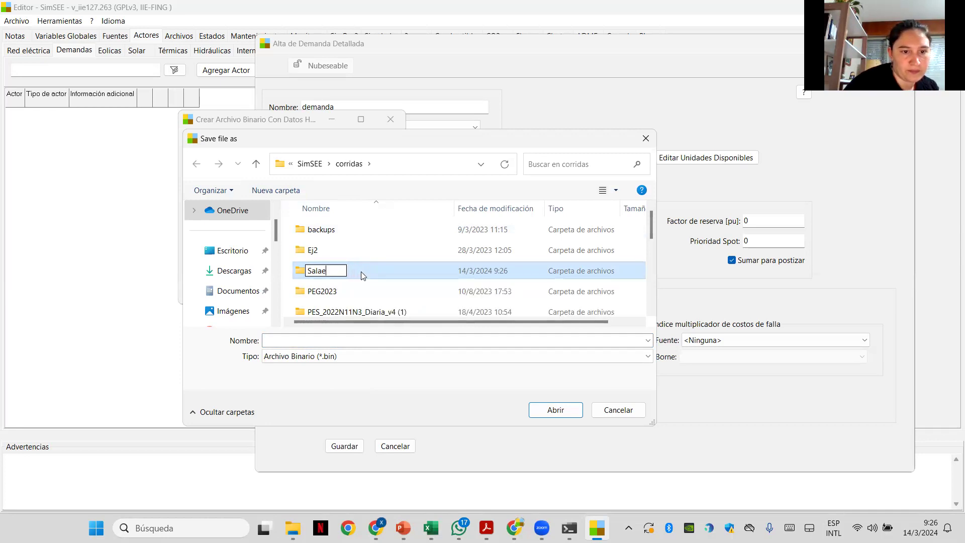
text(Ejeri)
key(BackSpace)
text(ci)
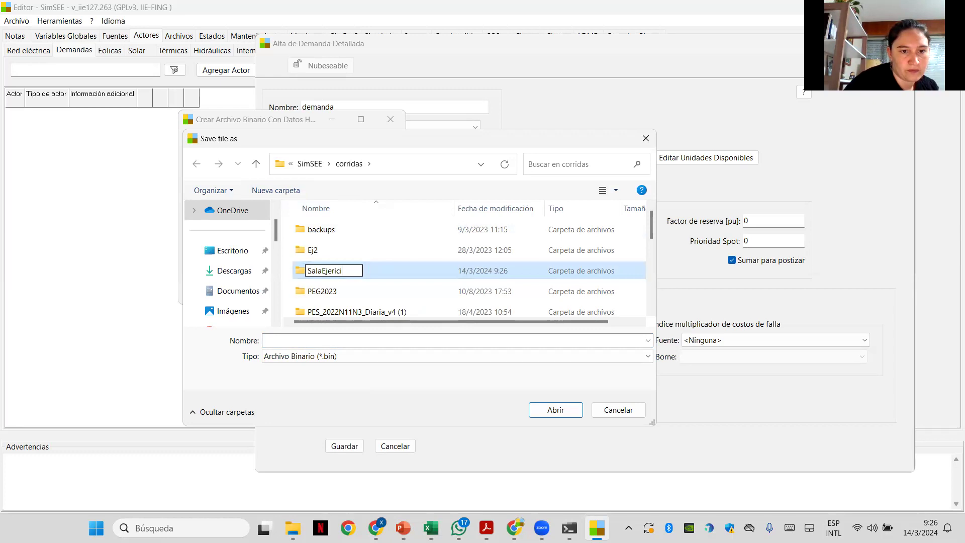
text(cio1)
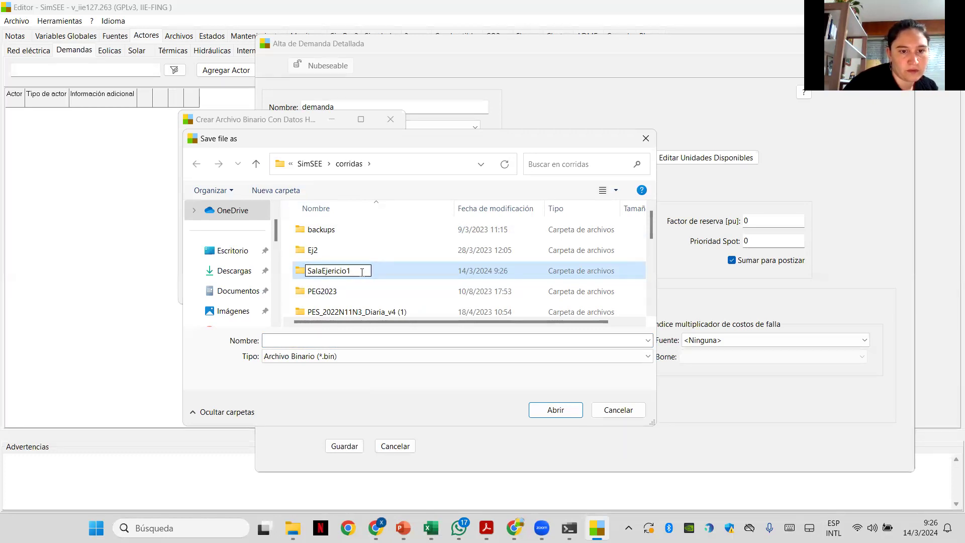
text(/)
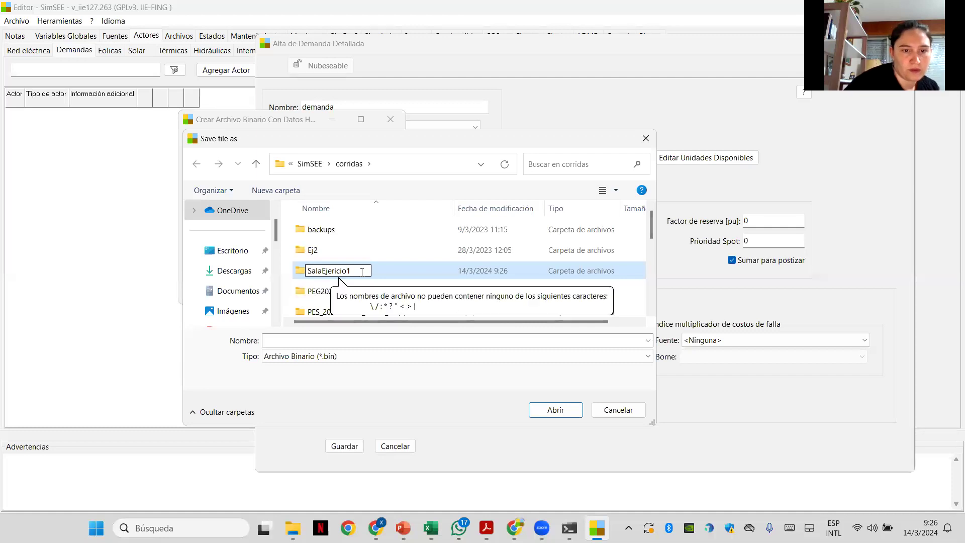
text(_2024)
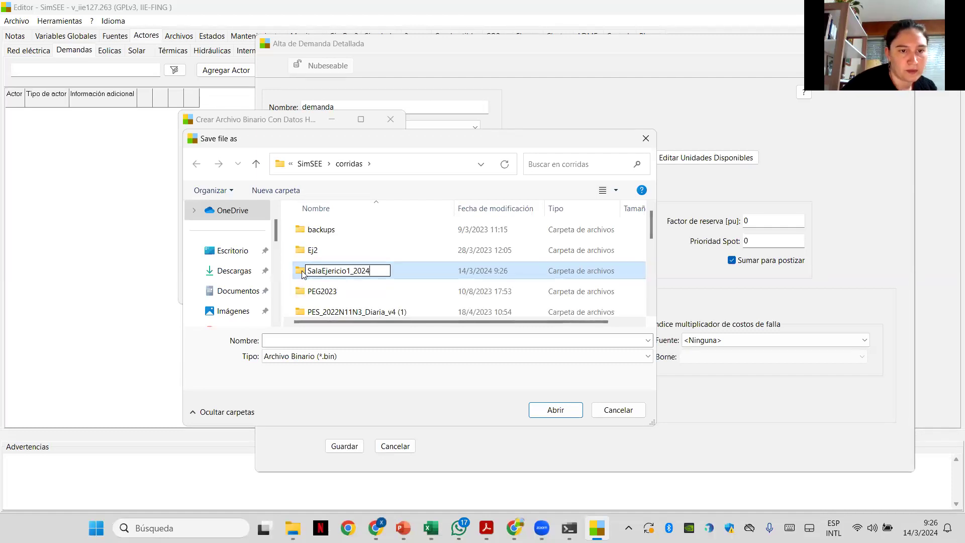
click(301, 273)
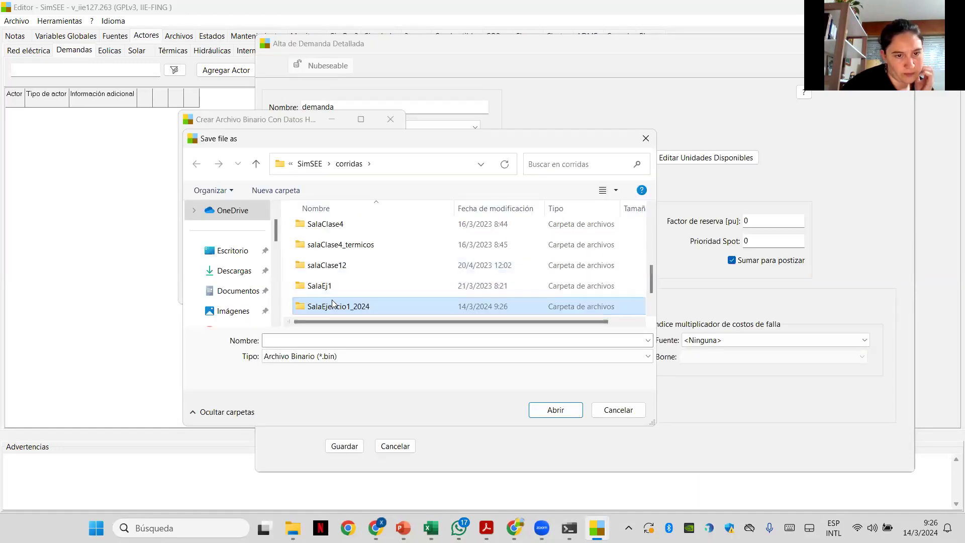
Step: Save the binary demand file as demanda inside the SalaEjericio1_2024 folder
double_click(332, 304)
text(demanda)
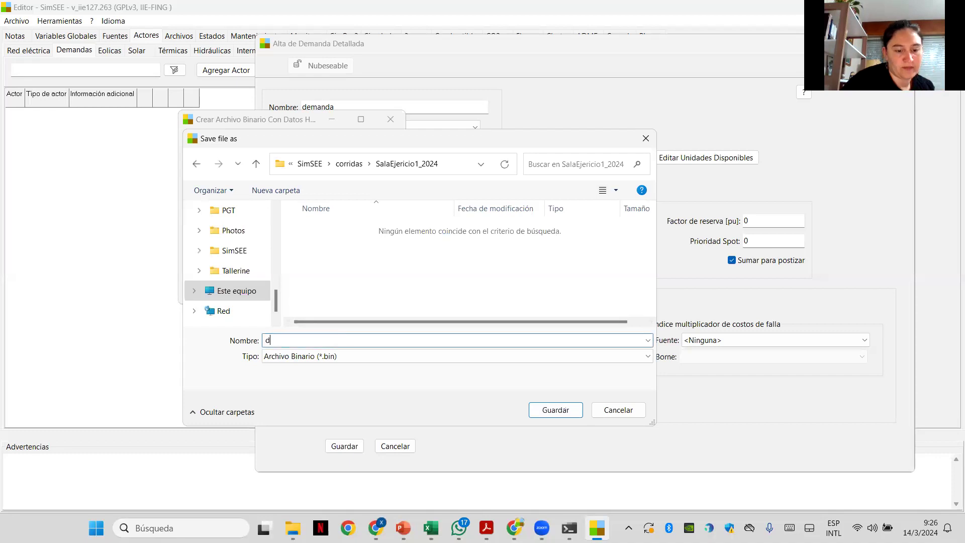
click(560, 408)
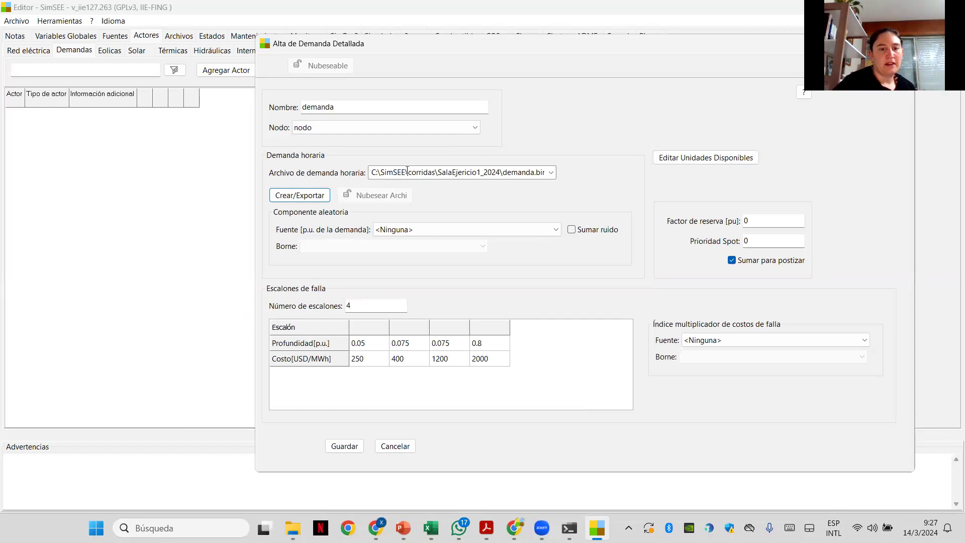
Step: Check the path of the assigned hourly demand file and the dates and data count in its create/export dialog
click(525, 172)
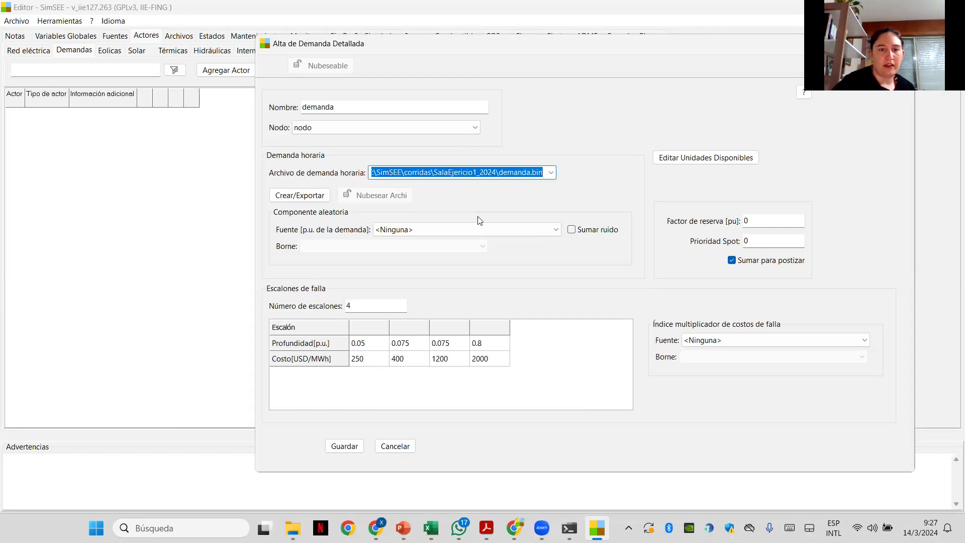
click(490, 210)
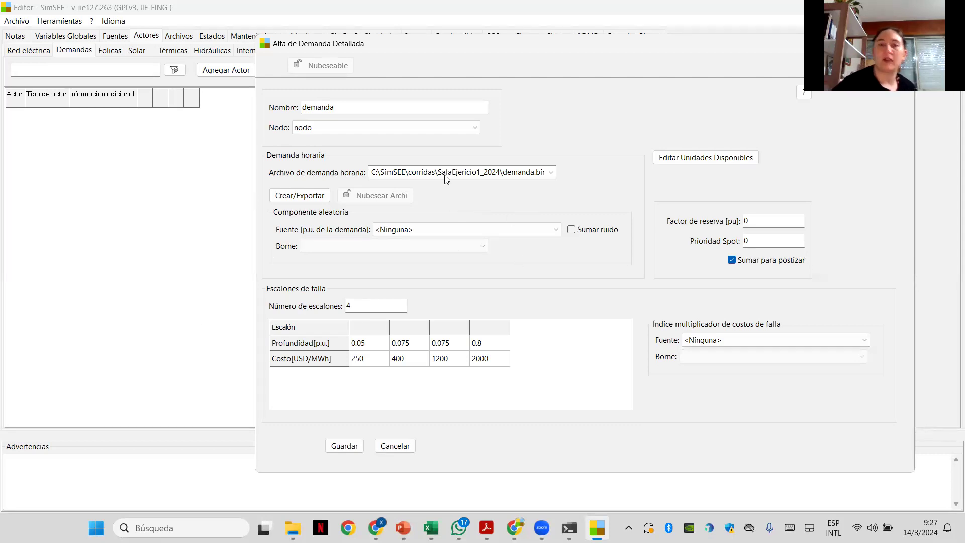
click(303, 201)
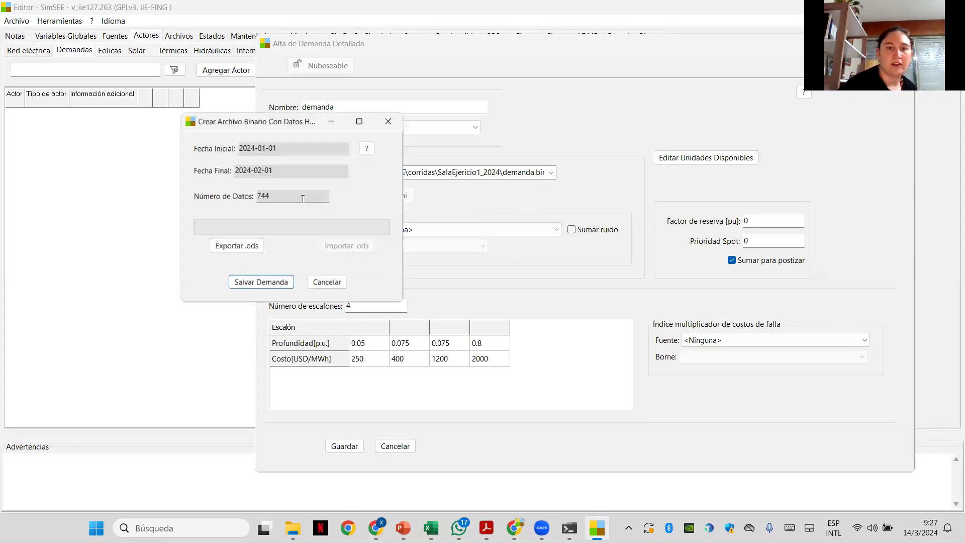
click(390, 119)
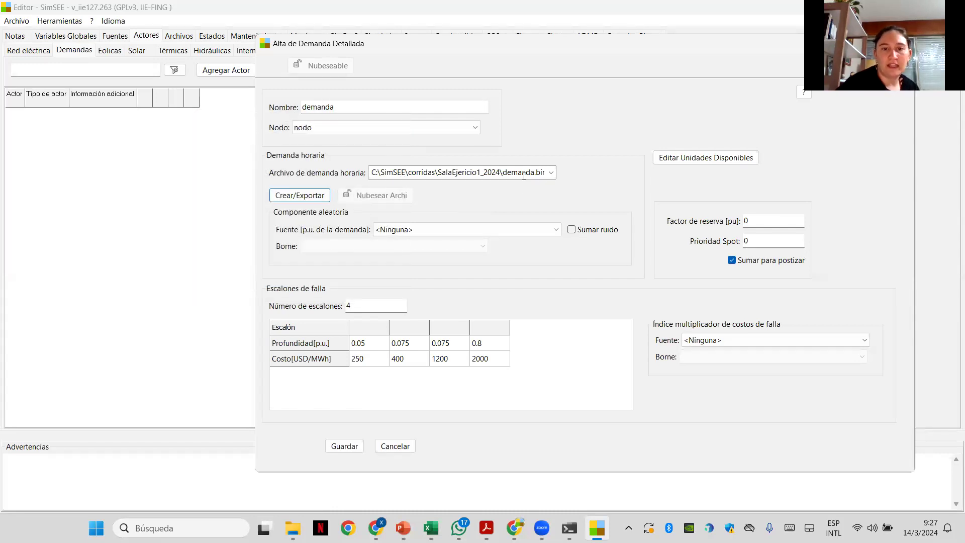
click(523, 175)
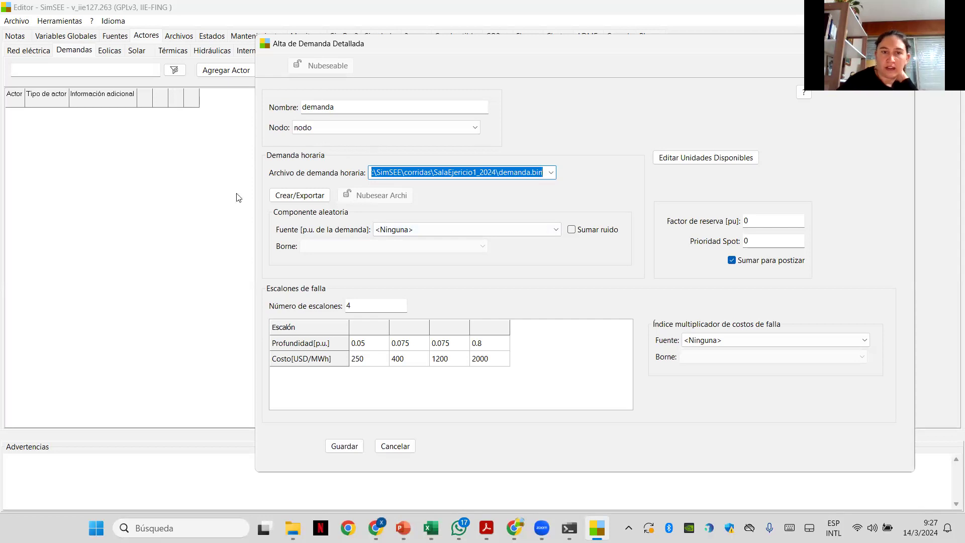
Step: Export the stored hourly demand to a spreadsheet to check its values, and close everything without saving changes
click(290, 198)
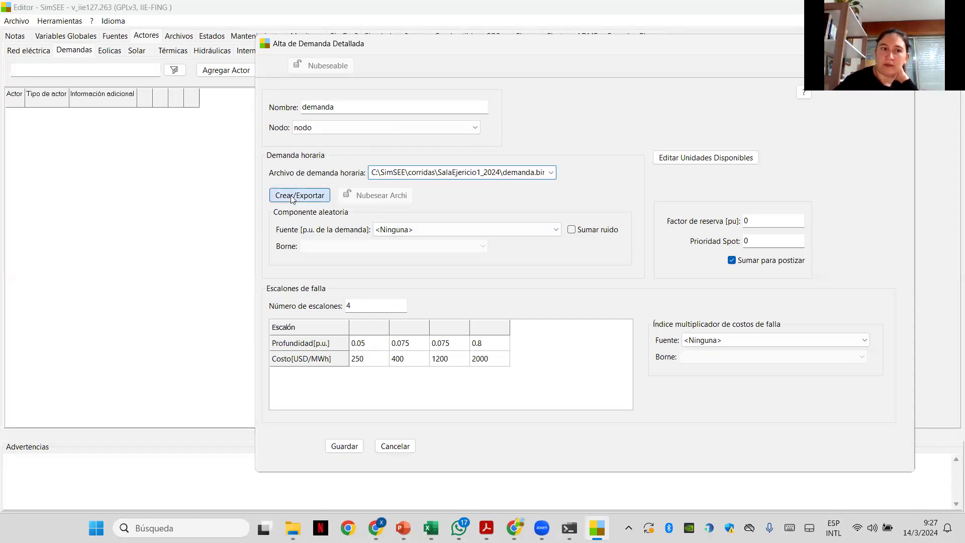
click(245, 250)
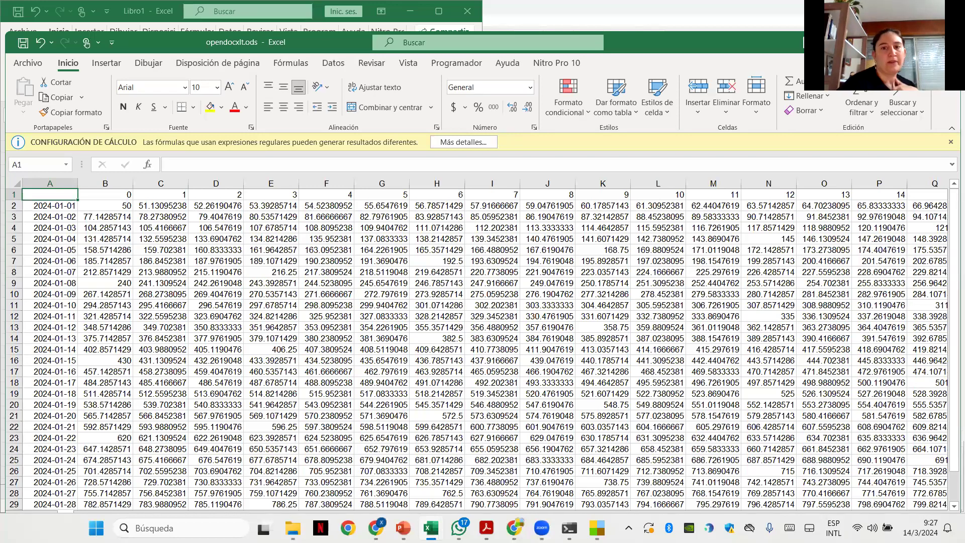
click(946, 42)
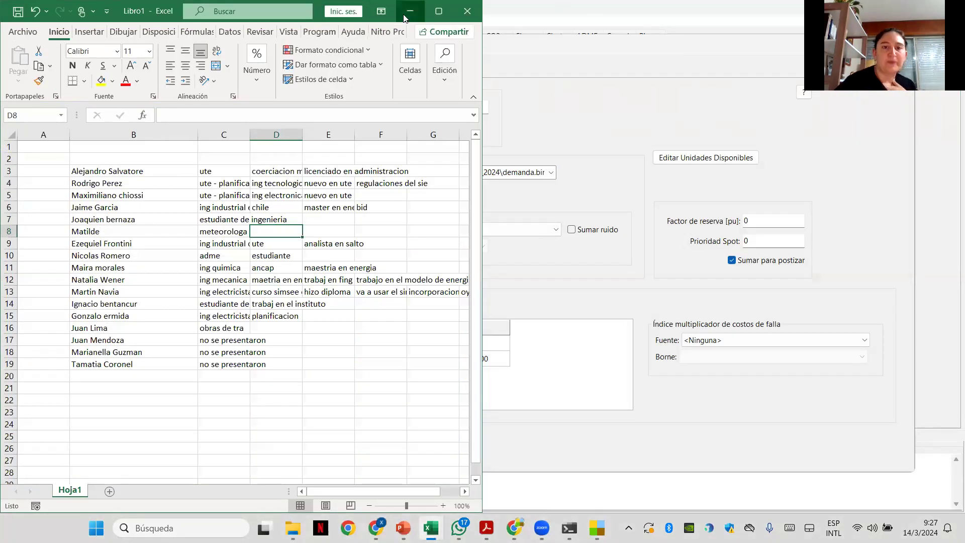
click(410, 11)
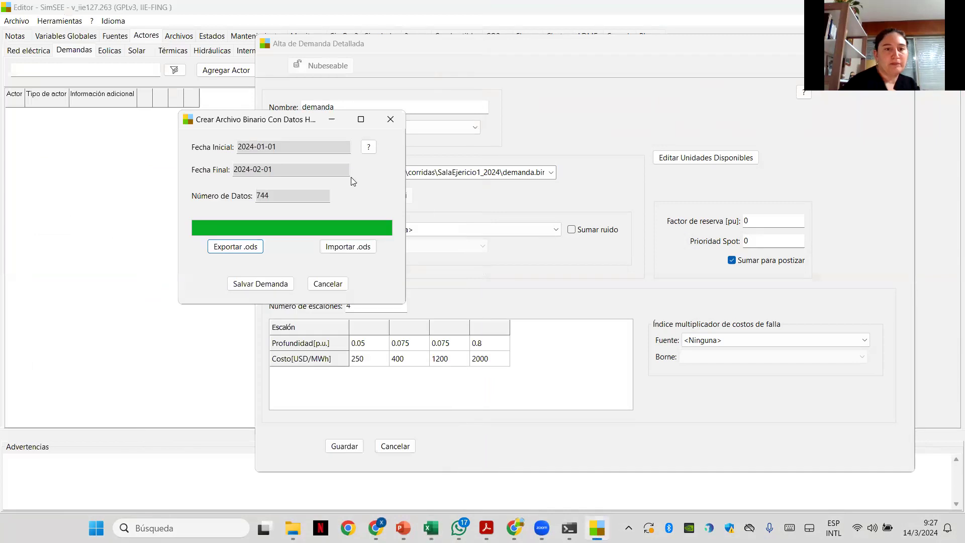
click(392, 118)
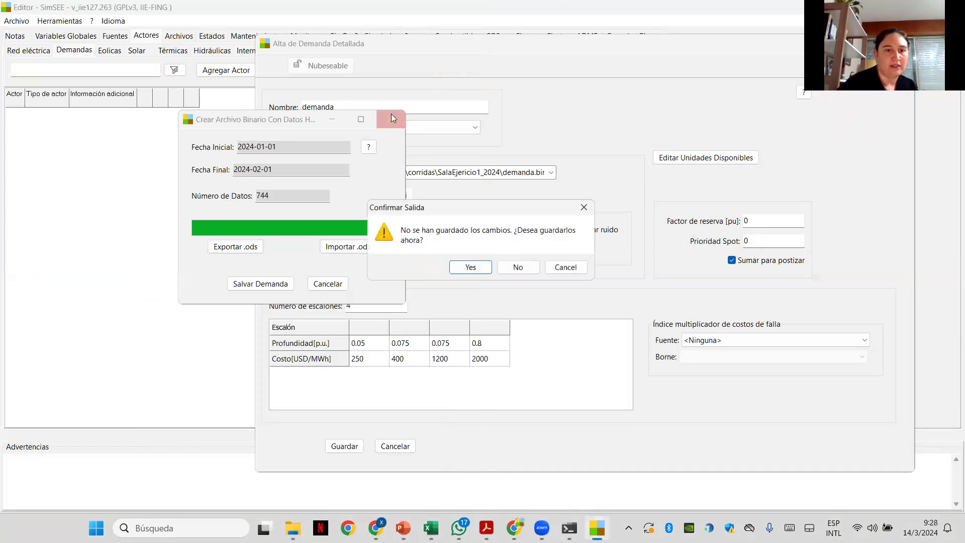
click(531, 272)
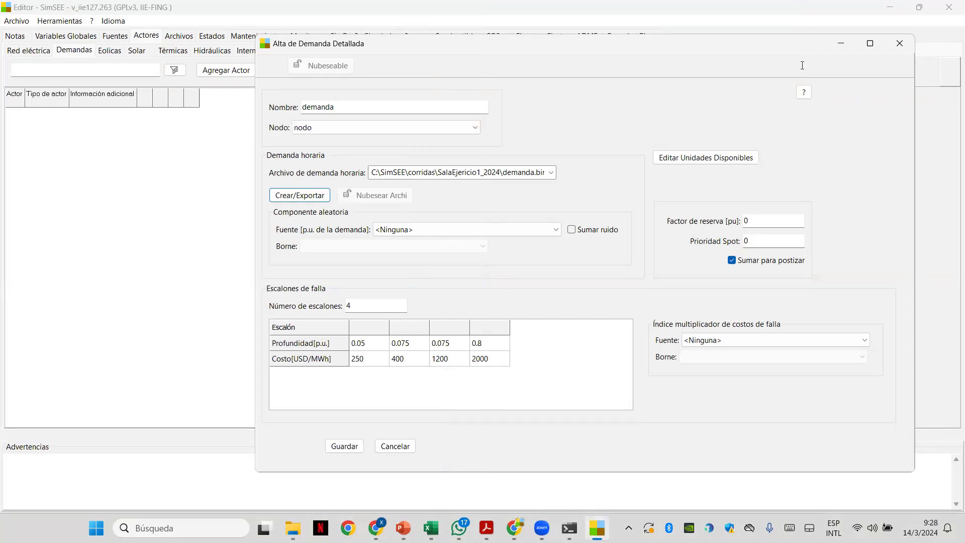
Step: Export the demanda file's hourly data as .ods, review the values by date and hour, and leave the export dialog without saving
click(308, 197)
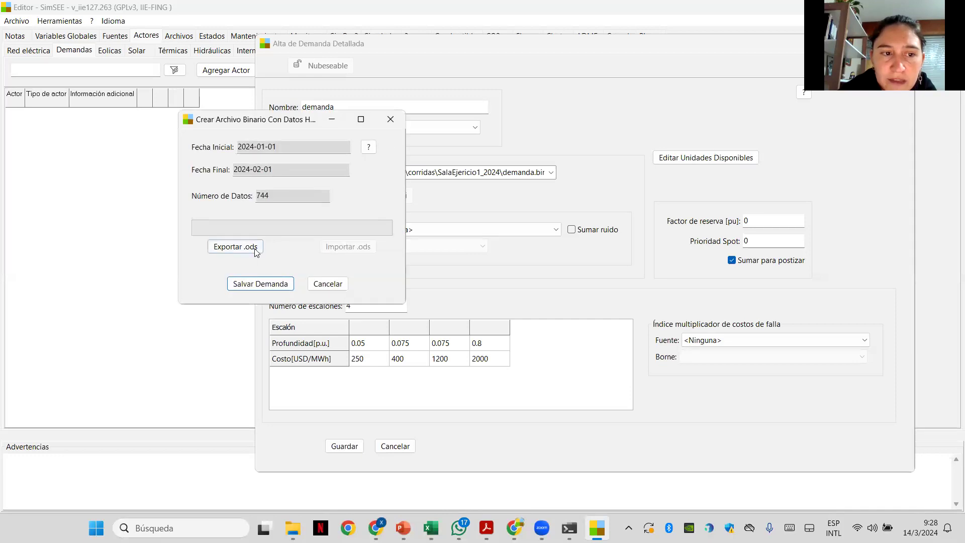
click(236, 247)
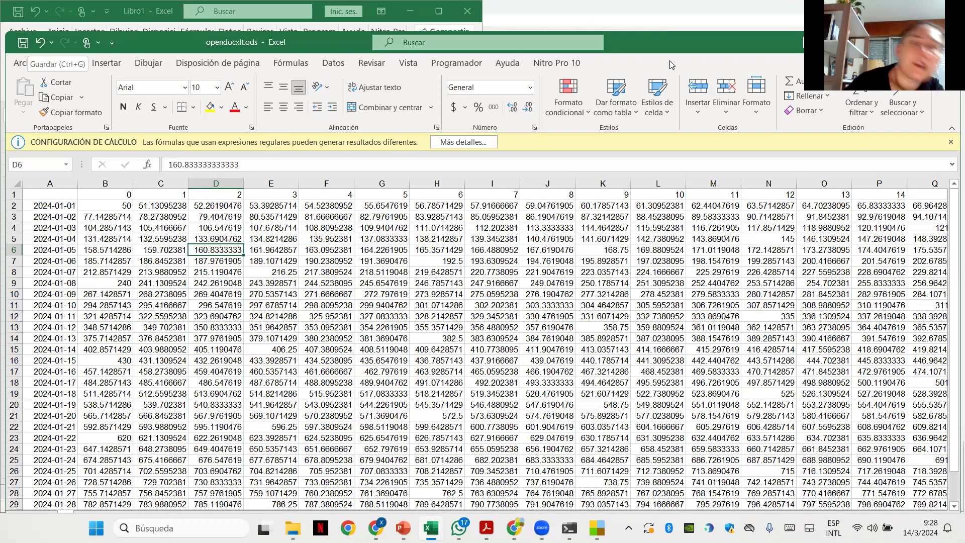
click(945, 42)
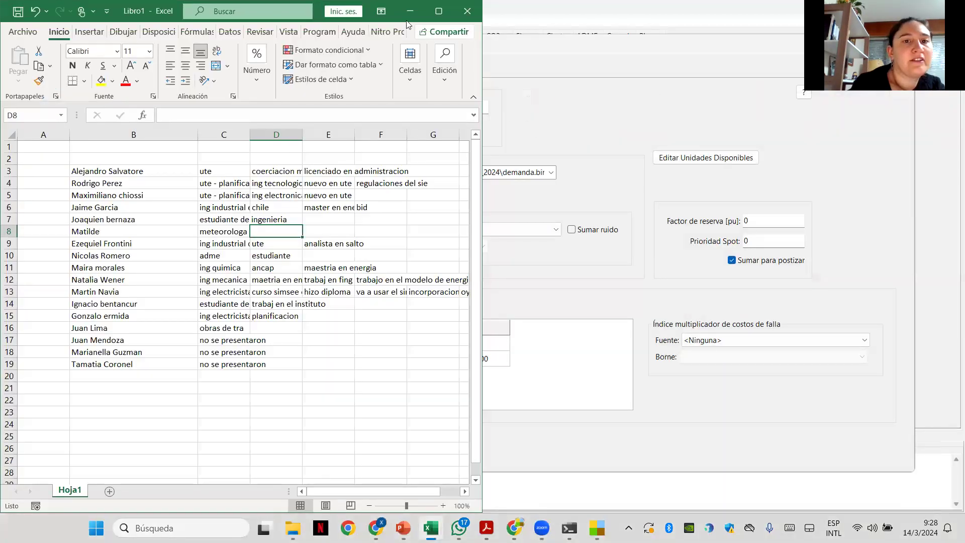
click(408, 15)
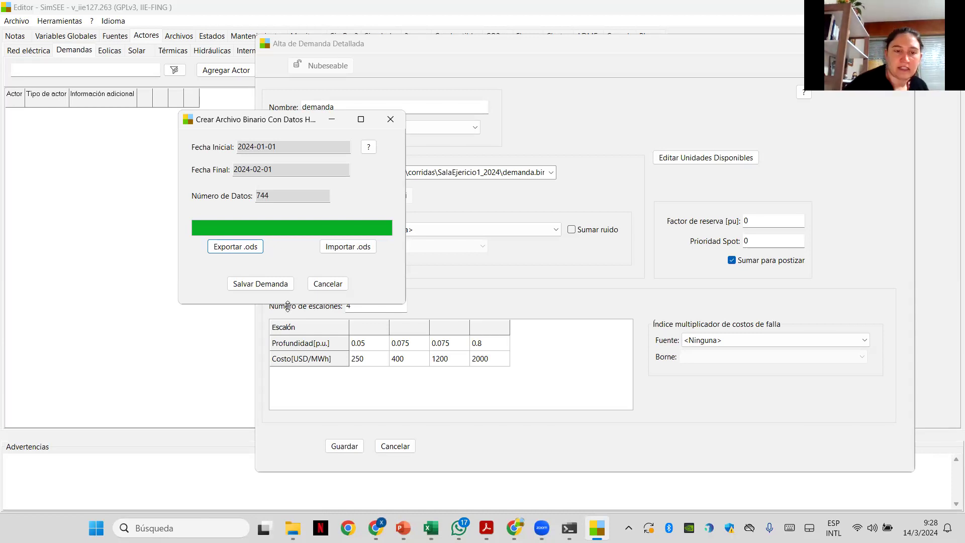
click(327, 284)
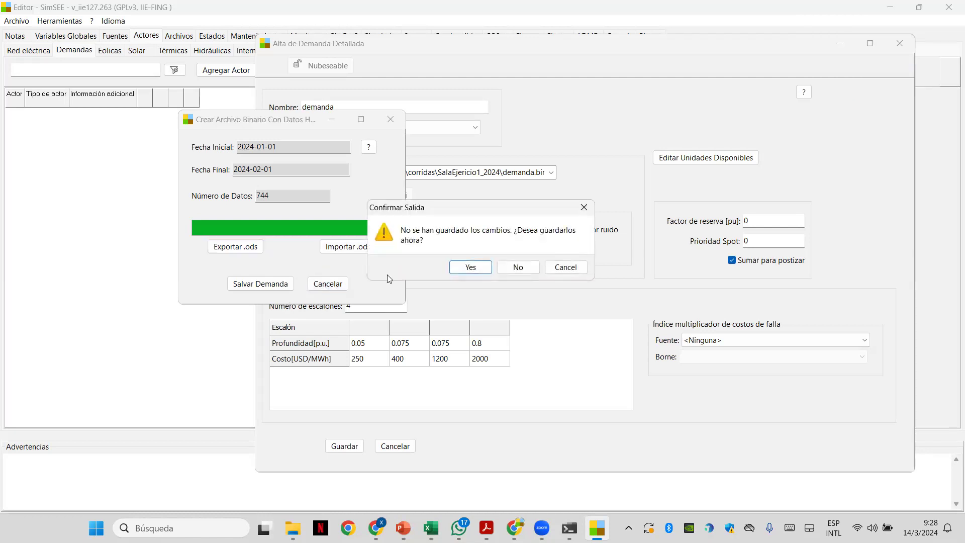
click(522, 268)
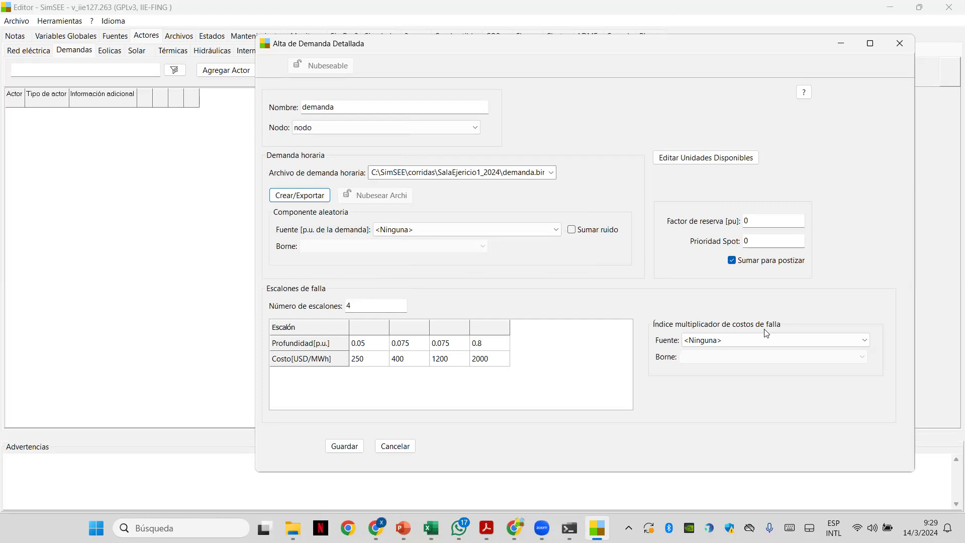
Step: Check the hourly demand file path, then export its data as .ods again and examine the values in B2:K22
click(506, 177)
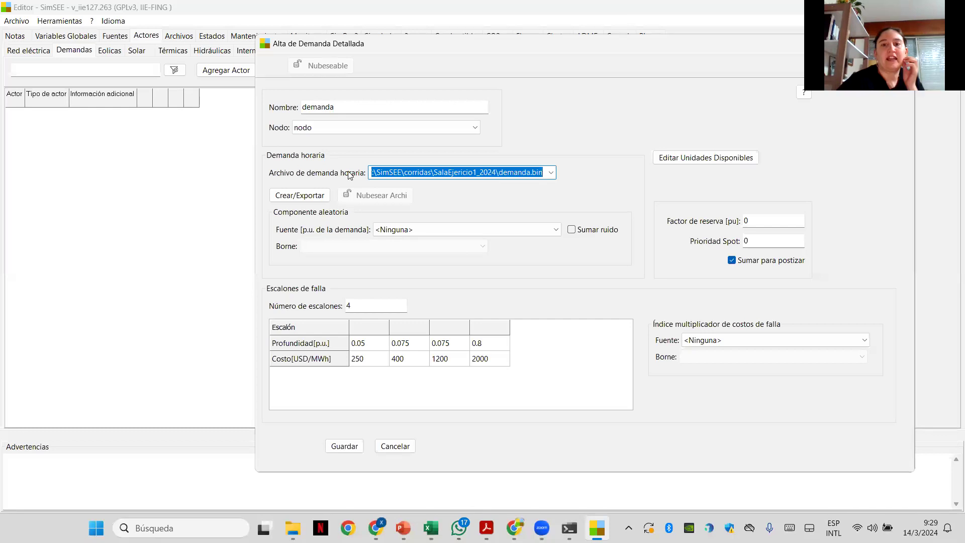
click(300, 195)
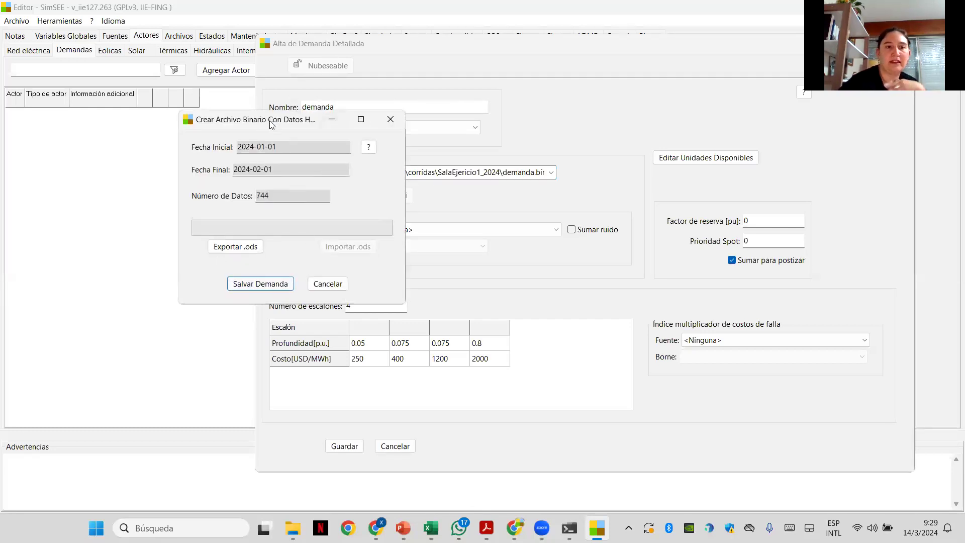
click(246, 250)
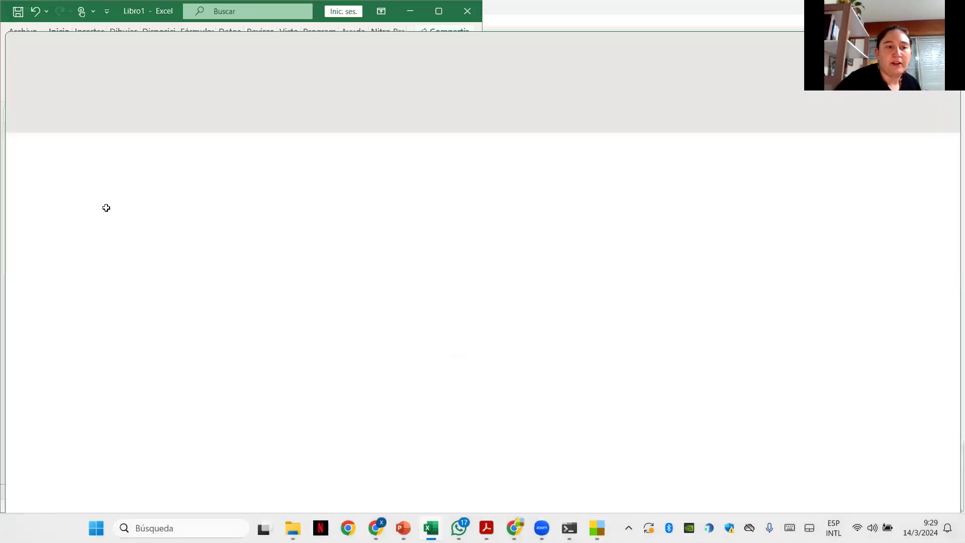
drag(106, 207, 597, 424)
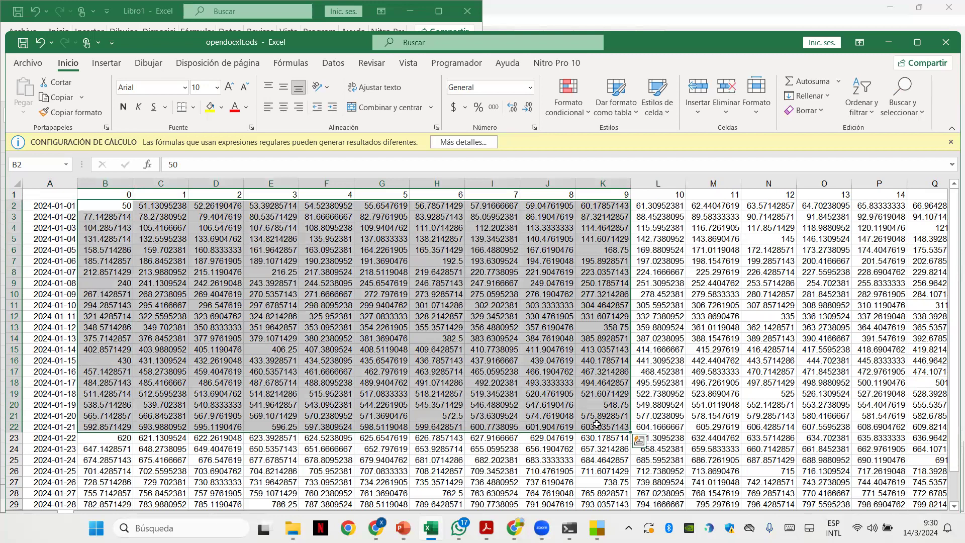
click(949, 45)
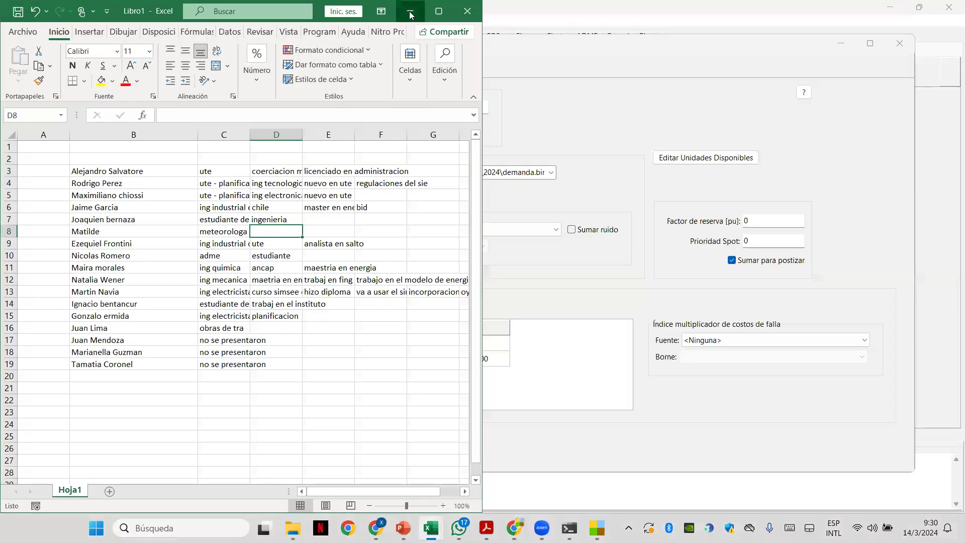
click(410, 13)
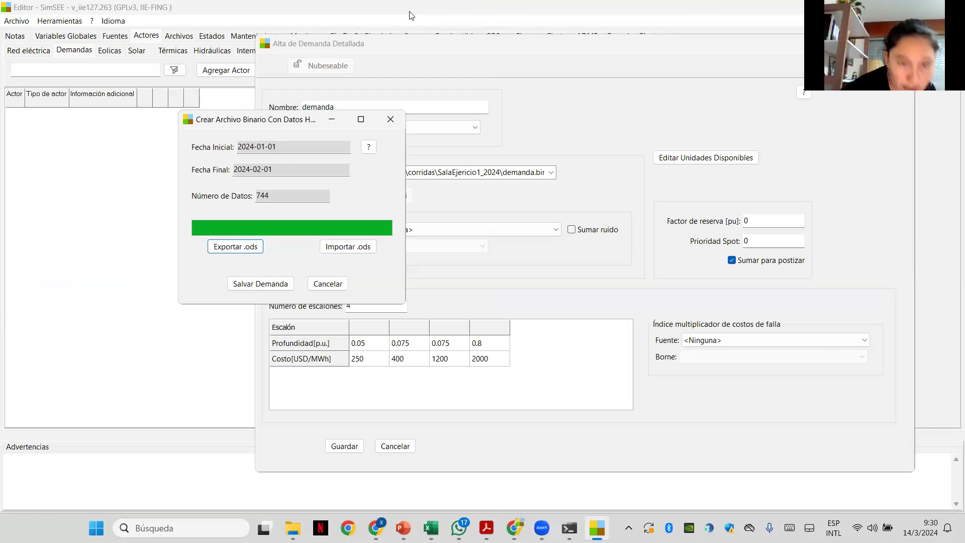
Step: Export the hourly demand once more, inspect the first hours of 2024-01-01, and discard changes in the export dialog
click(222, 250)
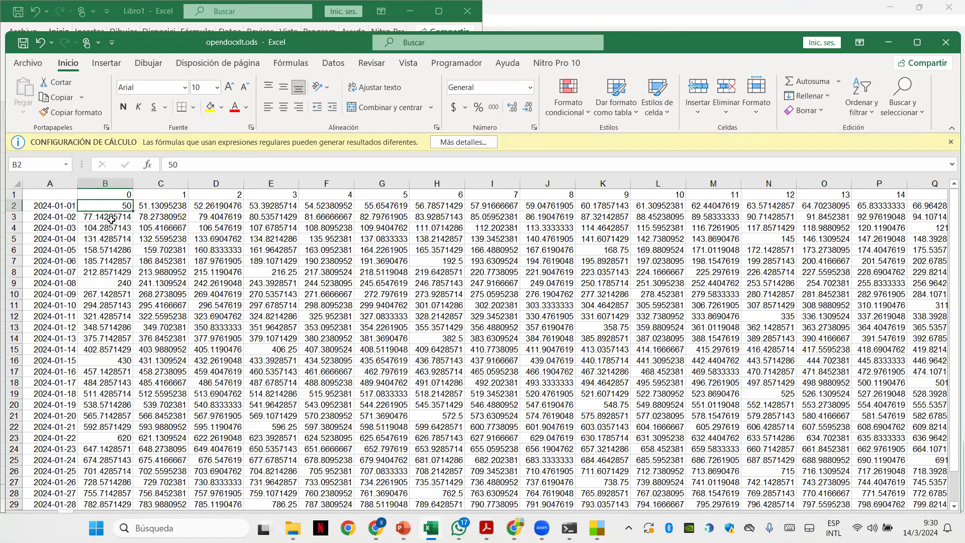
click(161, 207)
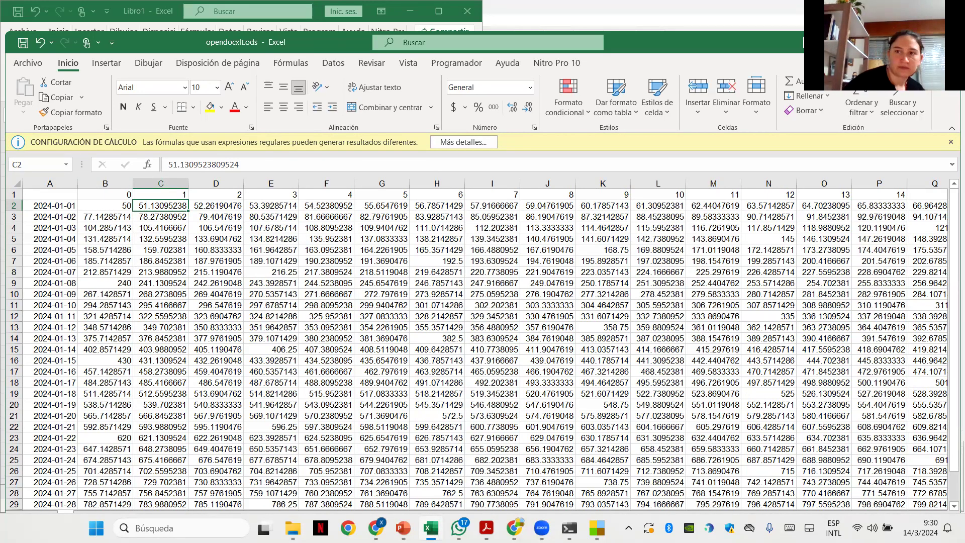
click(888, 43)
click(407, 13)
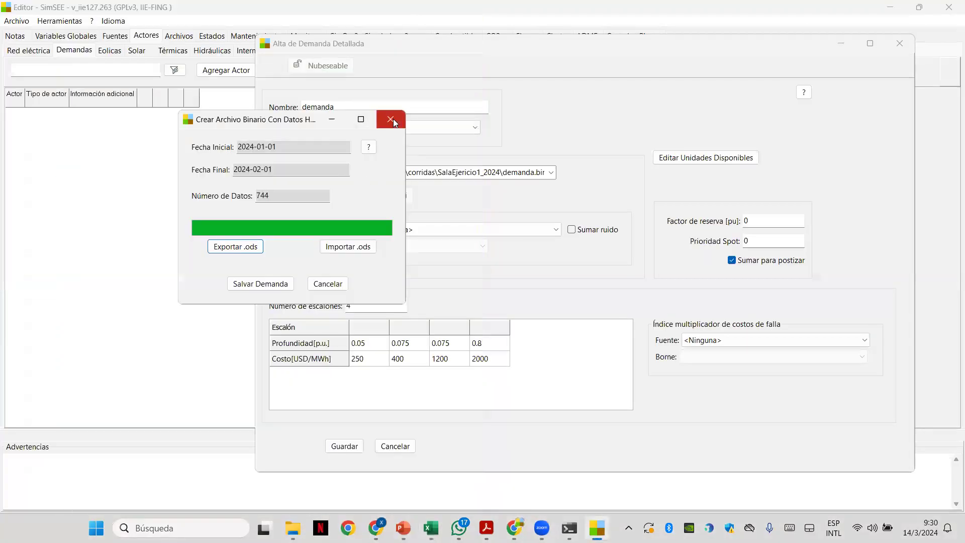
click(391, 119)
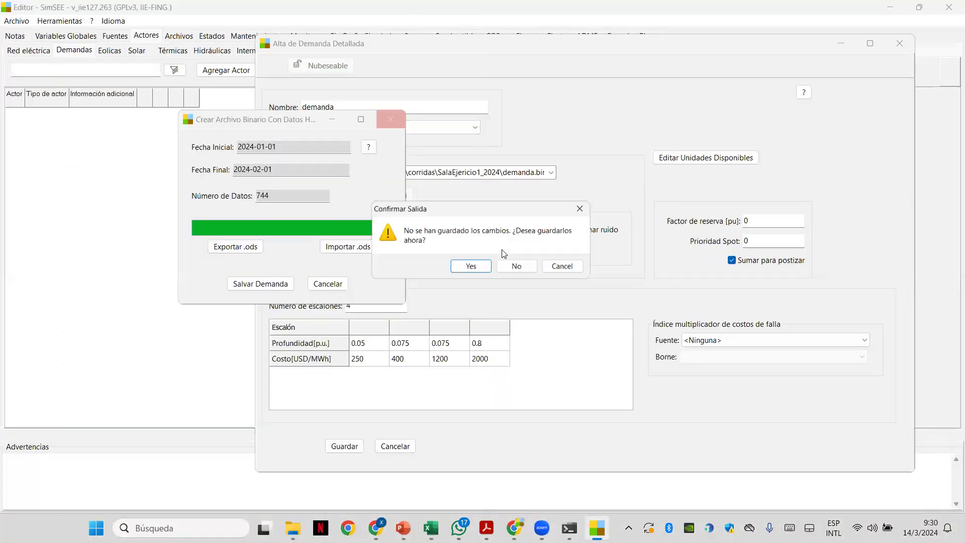
click(523, 272)
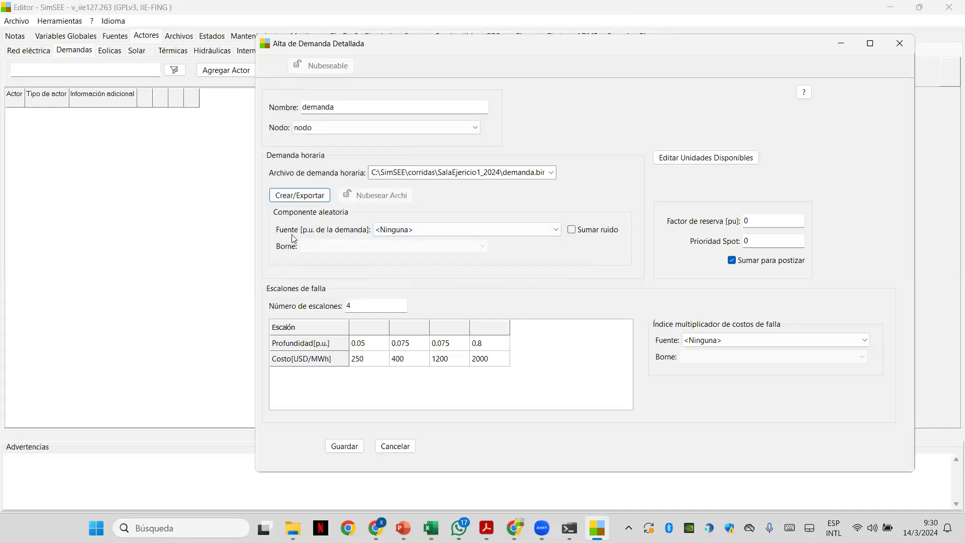
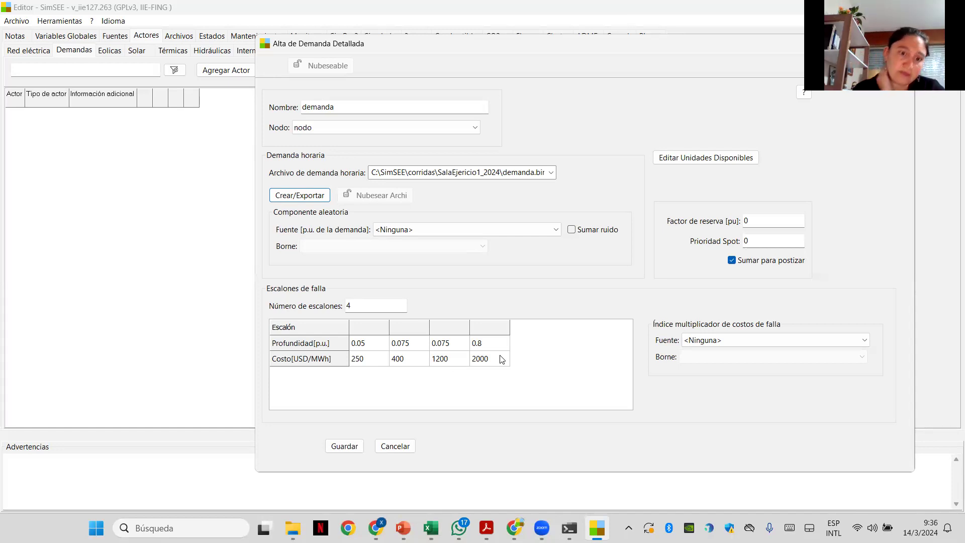
Step: Set the number of failure steps of the demand to 1
double_click(349, 306)
text(1)
key(Return)
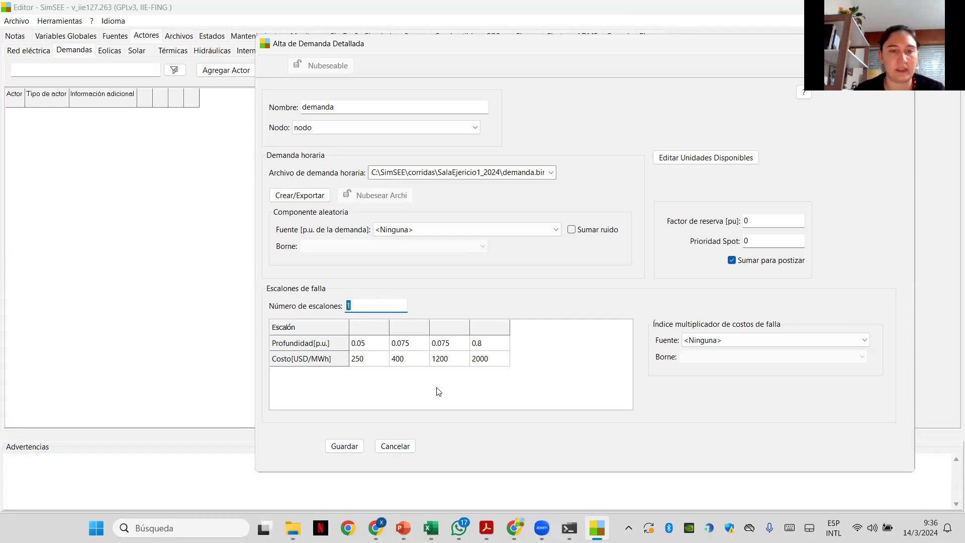
click(491, 302)
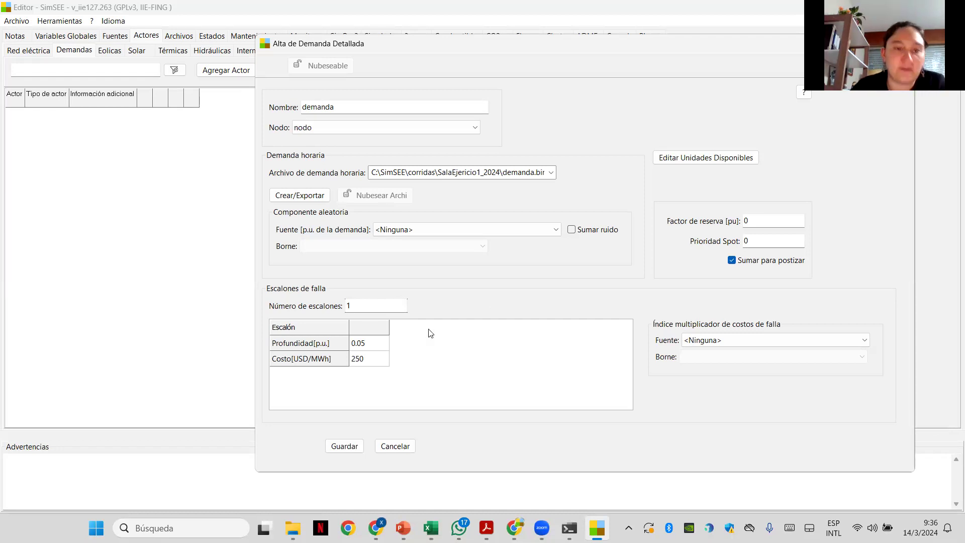
Step: Inspect the single step's depth and set the number of failure steps back to 4
double_click(372, 344)
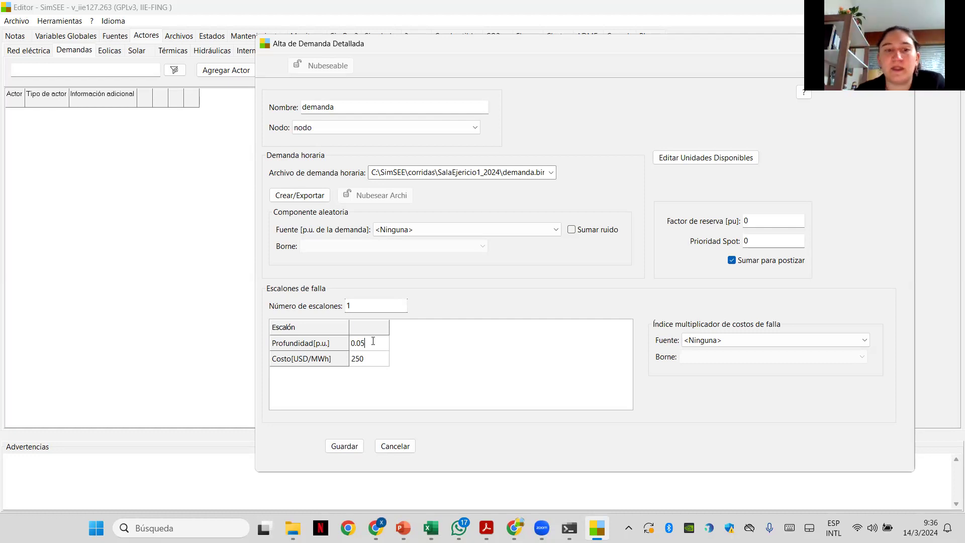
drag(372, 341, 322, 339)
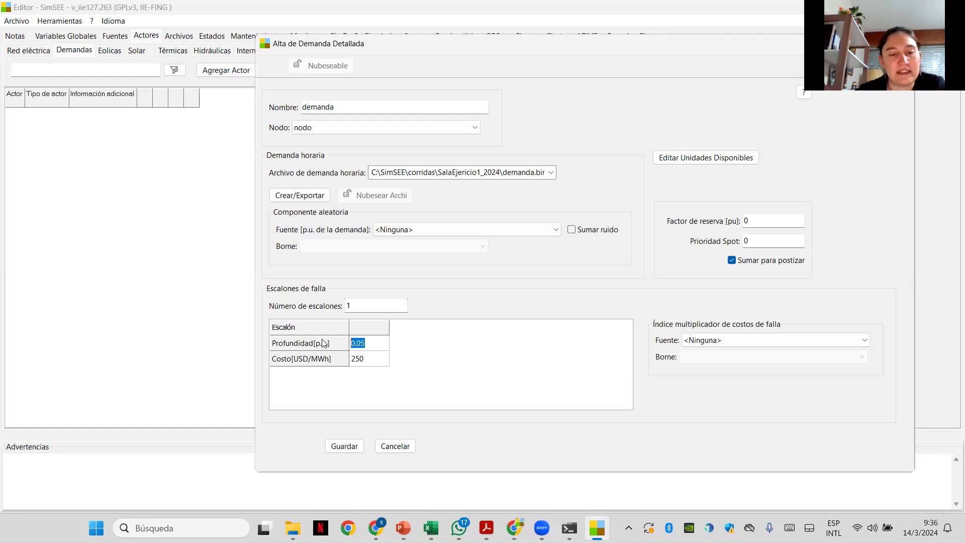
click(359, 301)
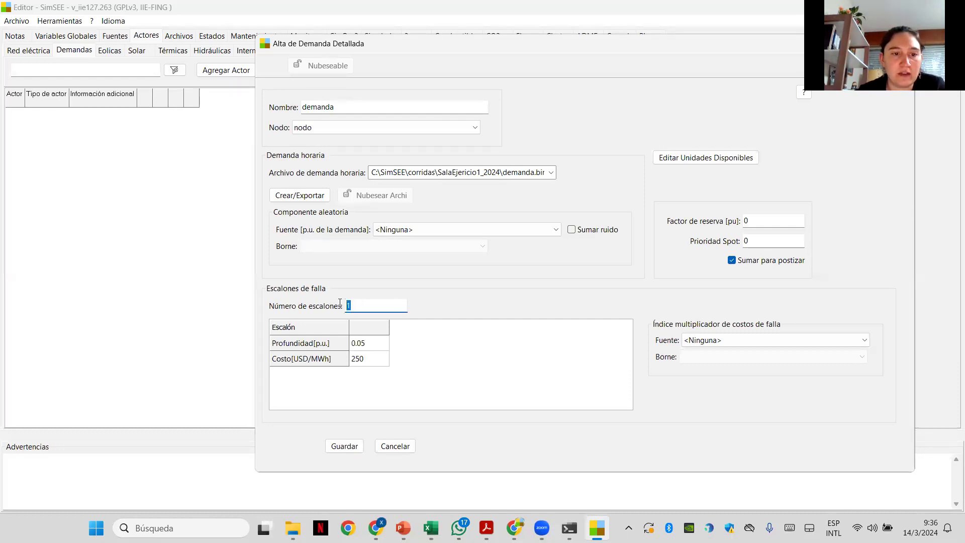
key(BackSpace)
text(4)
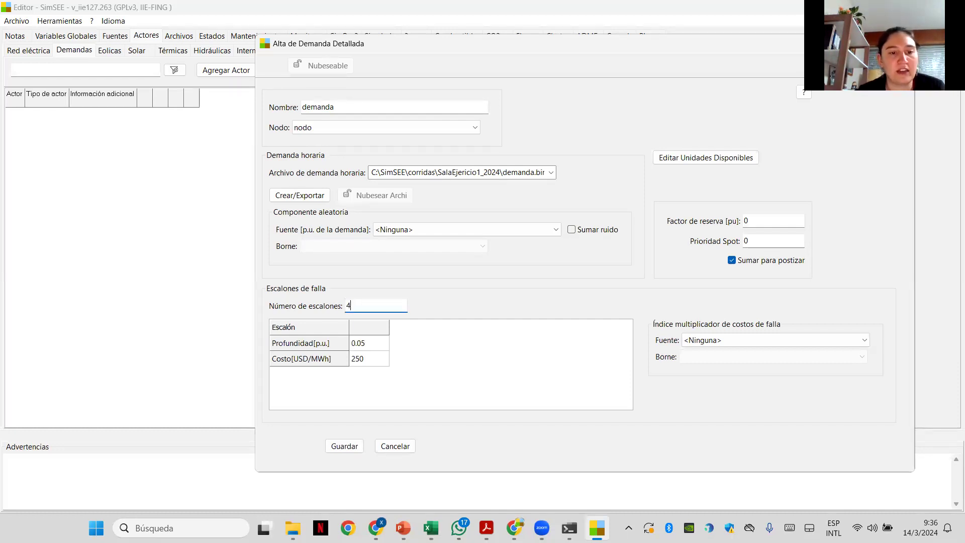
click(441, 312)
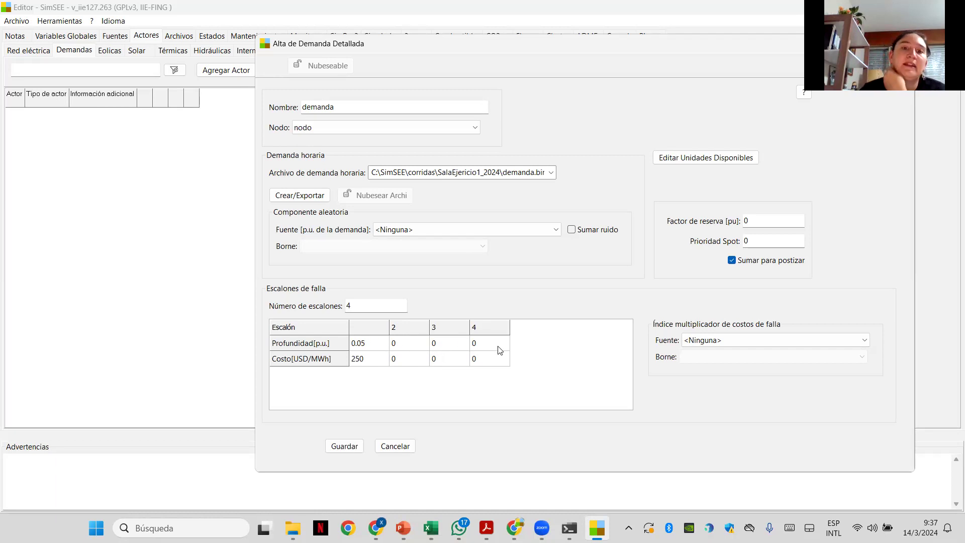
Step: Set the depths of failure steps 2, 3 and 4 to 0.075, 0.075 and 0.8 p.u
click(405, 350)
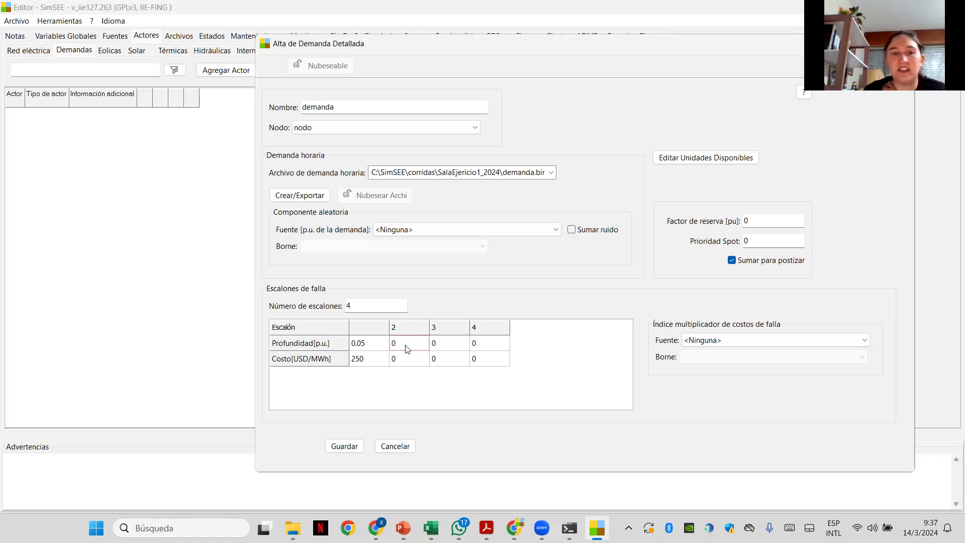
click(406, 344)
text(.)
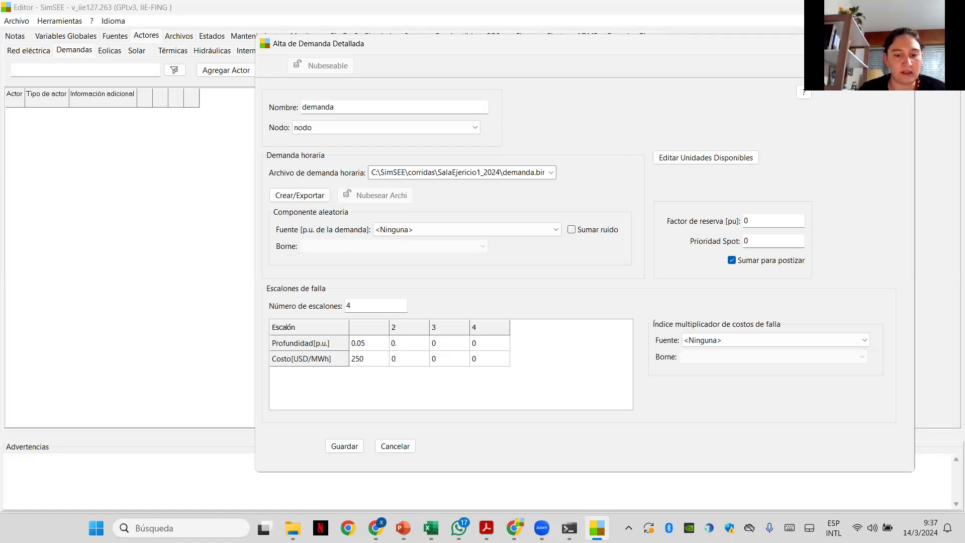
text(075)
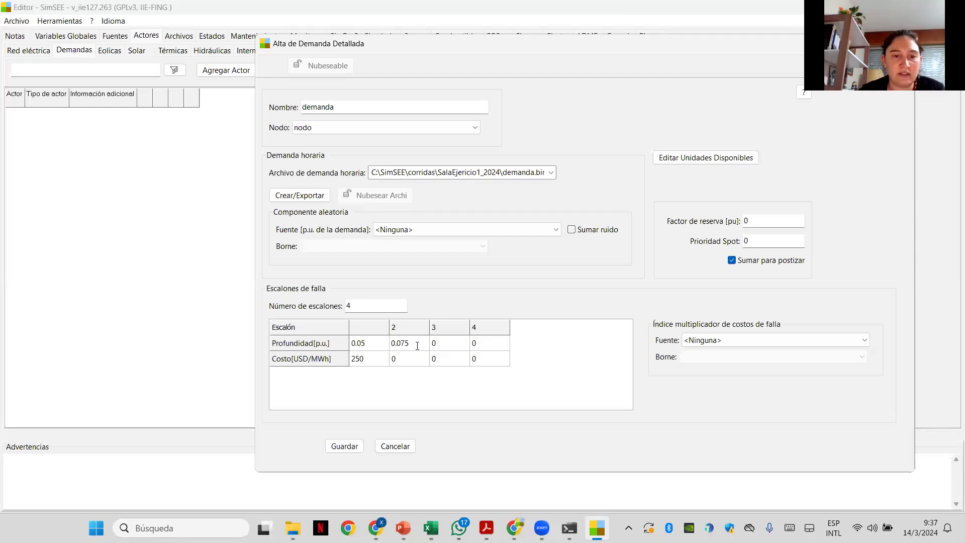
click(449, 346)
click(447, 343)
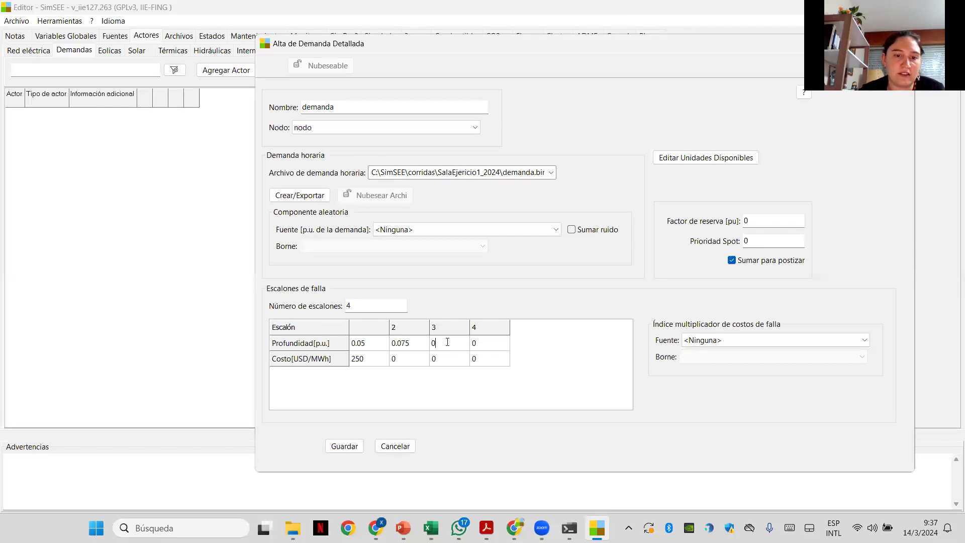
text(0)
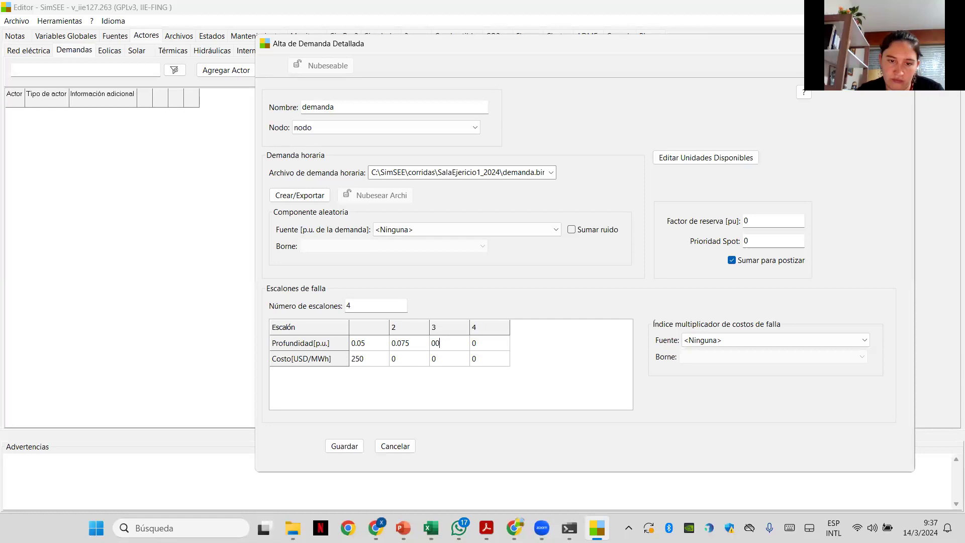
key(BackSpace)
text(.0)
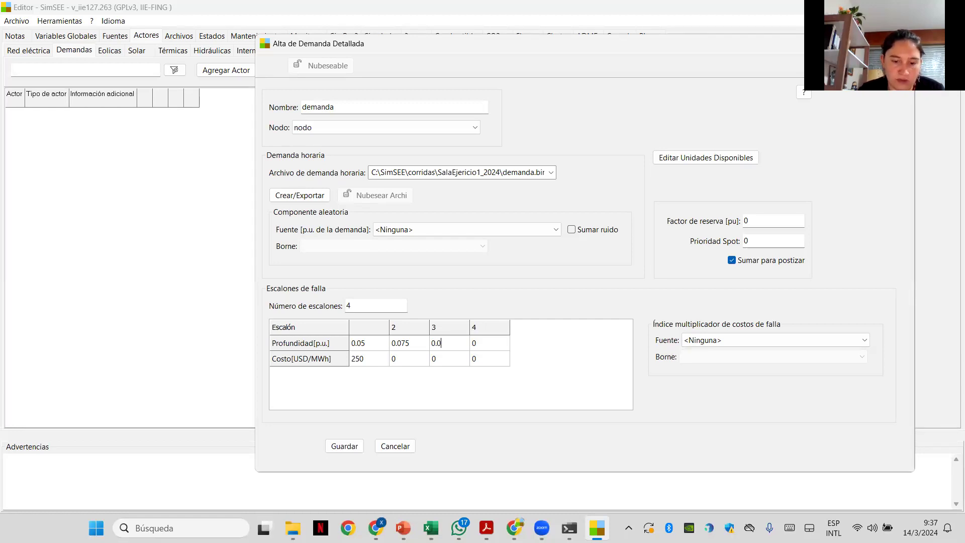
text(75)
click(492, 345)
click(491, 343)
text(.8)
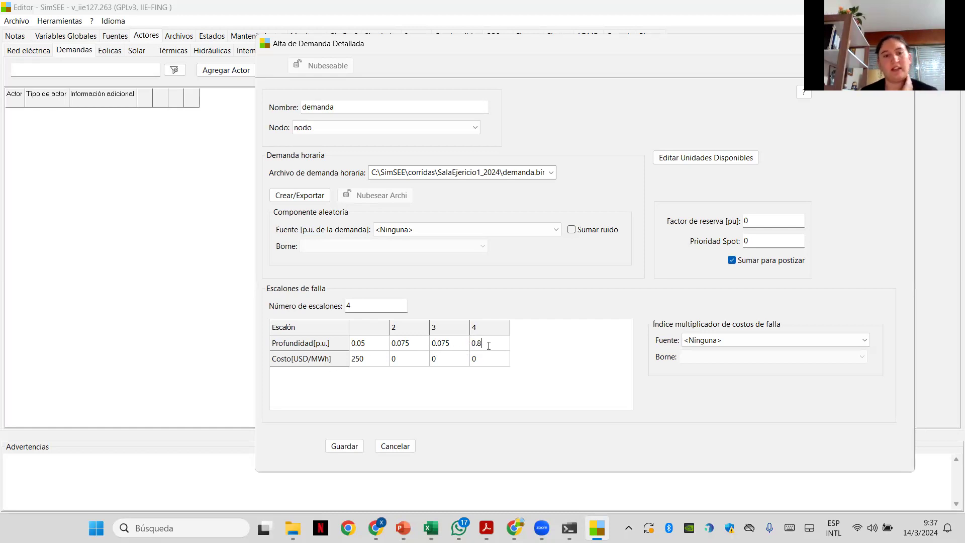
Step: Reduce the number of failure steps to 1 again, keeping only the first step
click(371, 305)
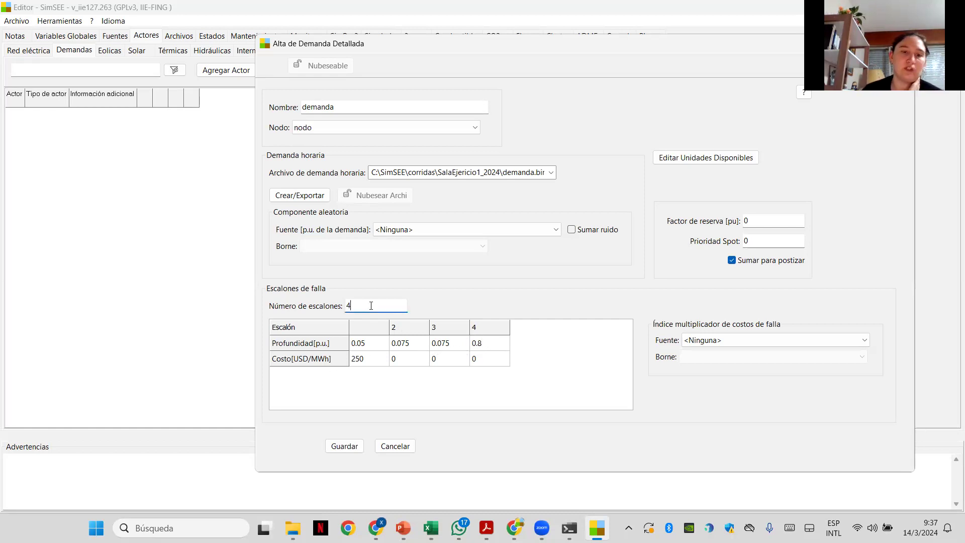
key(BackSpace)
text(11)
key(BackSpace)
key(Return)
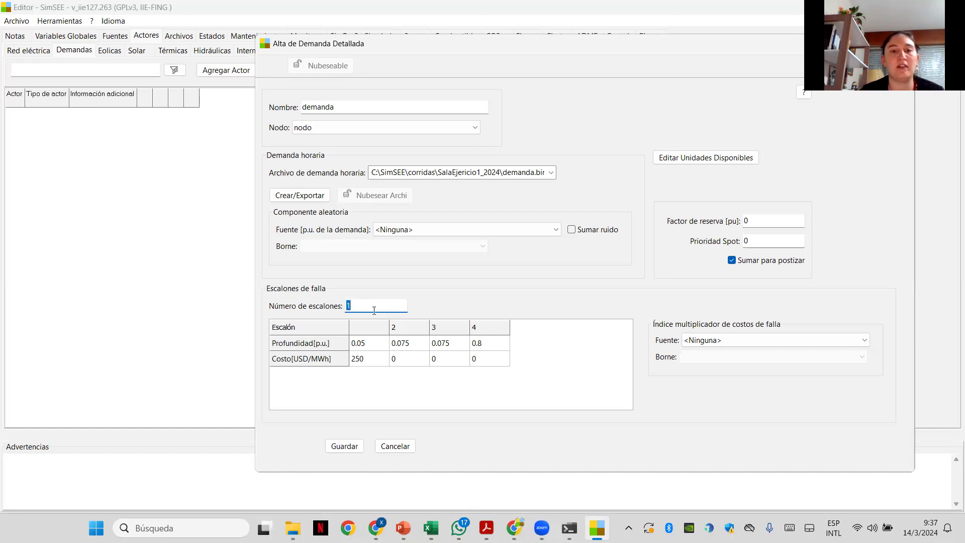
click(549, 366)
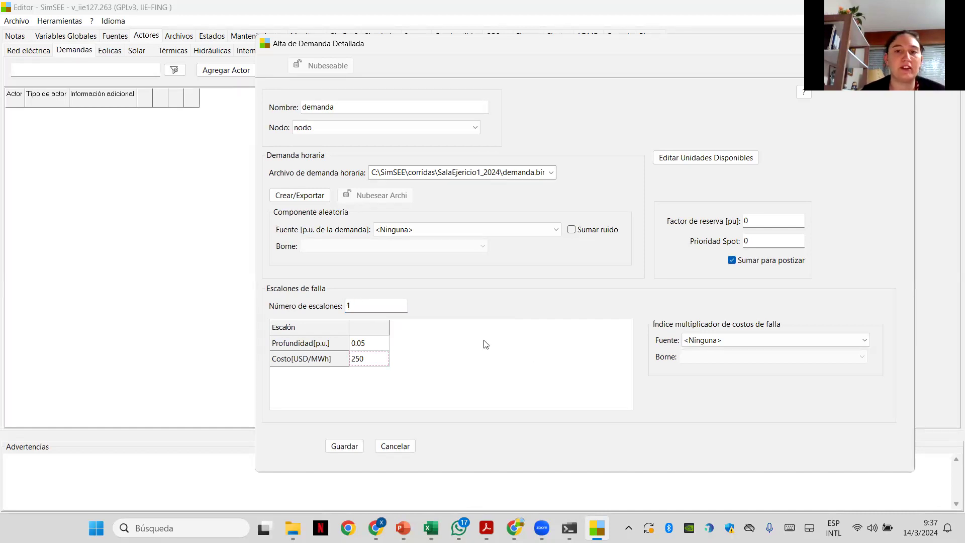
Step: Set the single failure step's depth to 1 p.u. and its cost to 1000 USD/MWh, and save the demand
click(382, 349)
click(380, 345)
text(1)
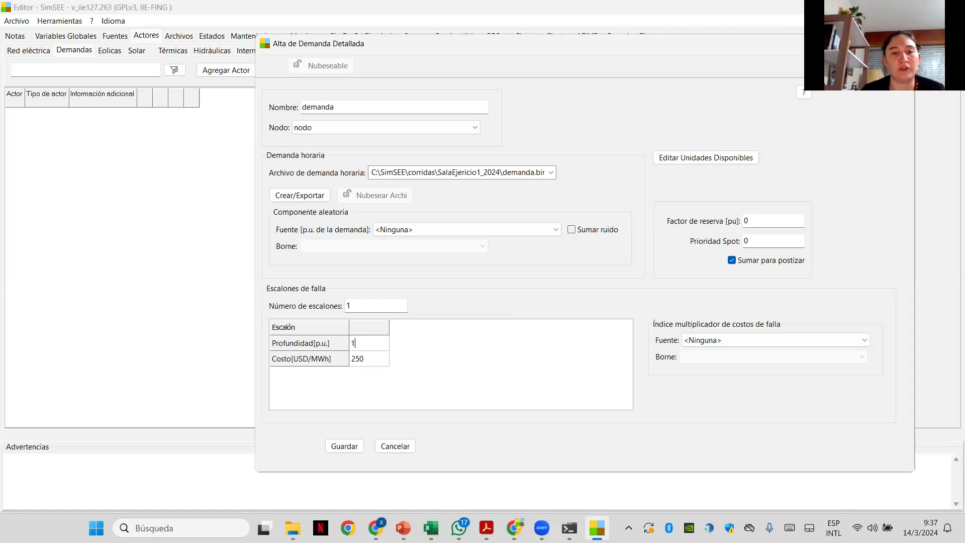
key(Return)
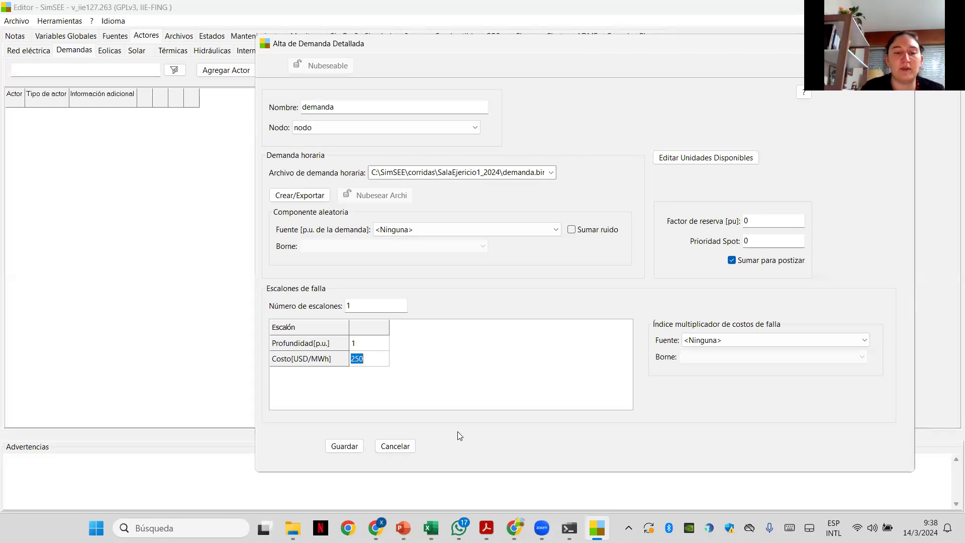
text(1000)
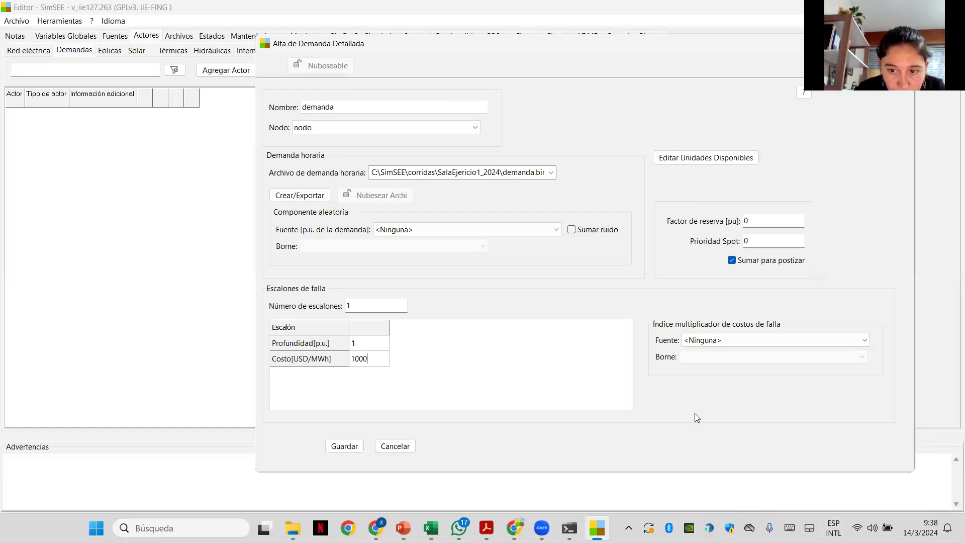
click(344, 447)
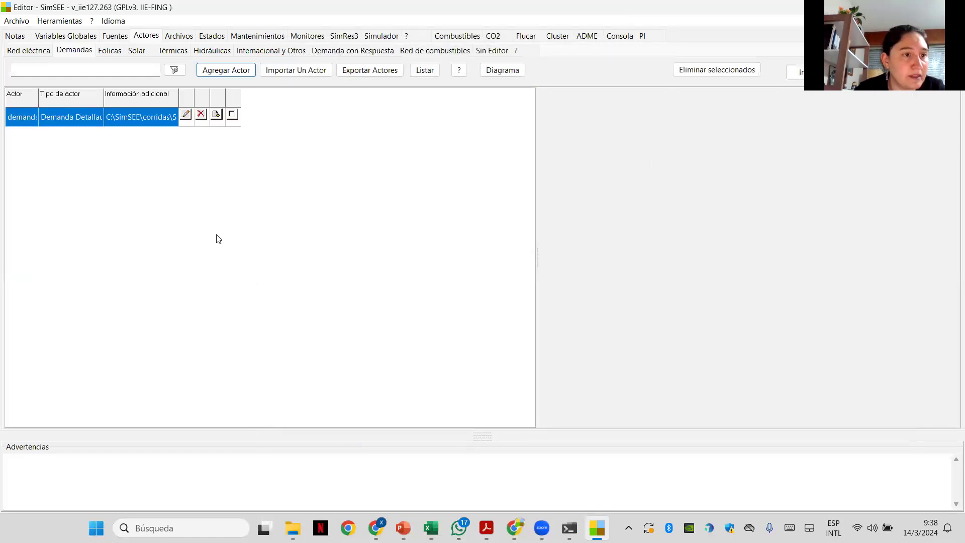
Step: Review the saved demand's settings, save it again, and view the default failure steps in a blank detailed demand form before discarding it
click(183, 114)
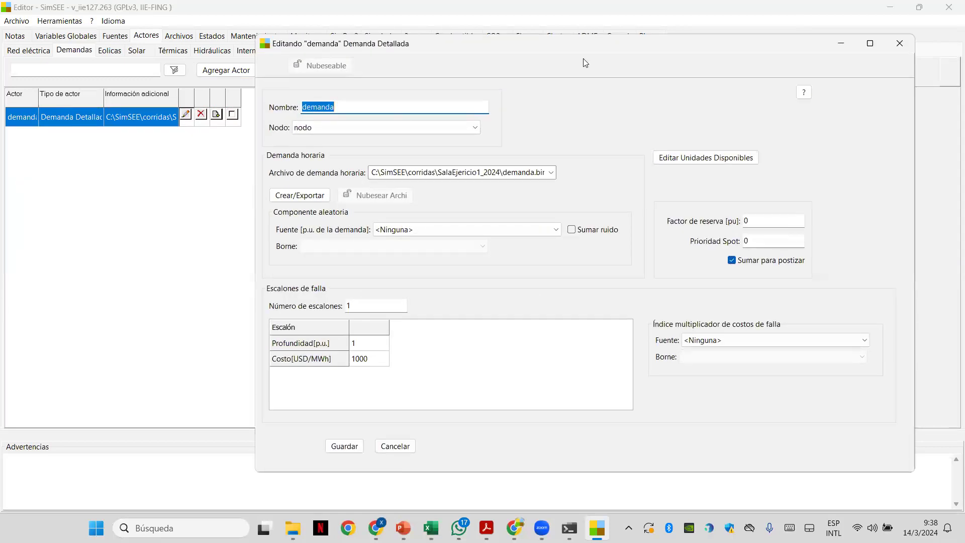
drag(591, 49, 430, 44)
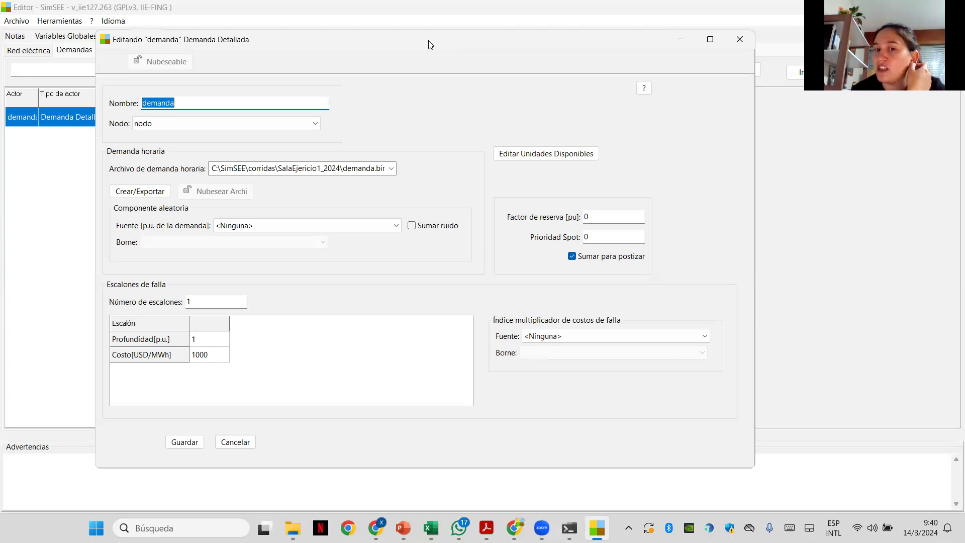
click(193, 442)
click(220, 71)
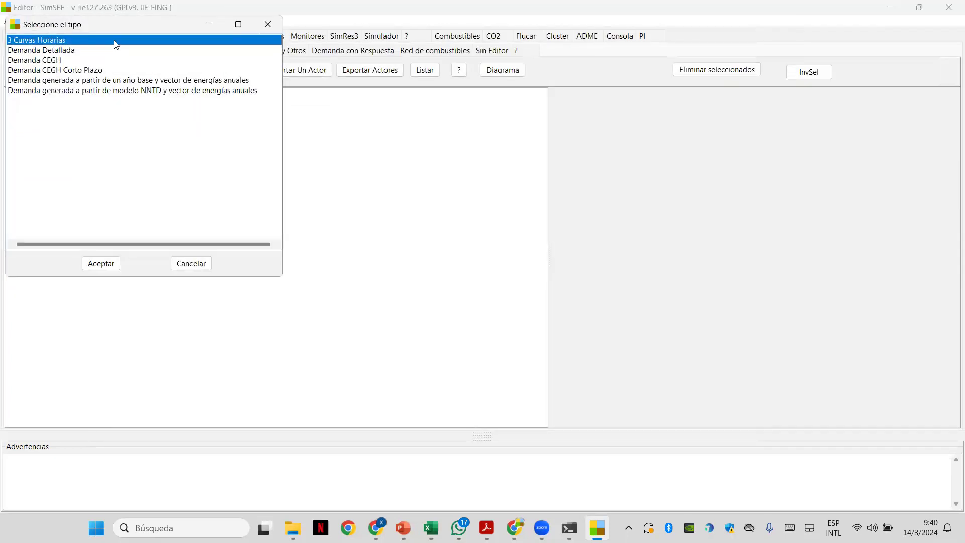
double_click(56, 51)
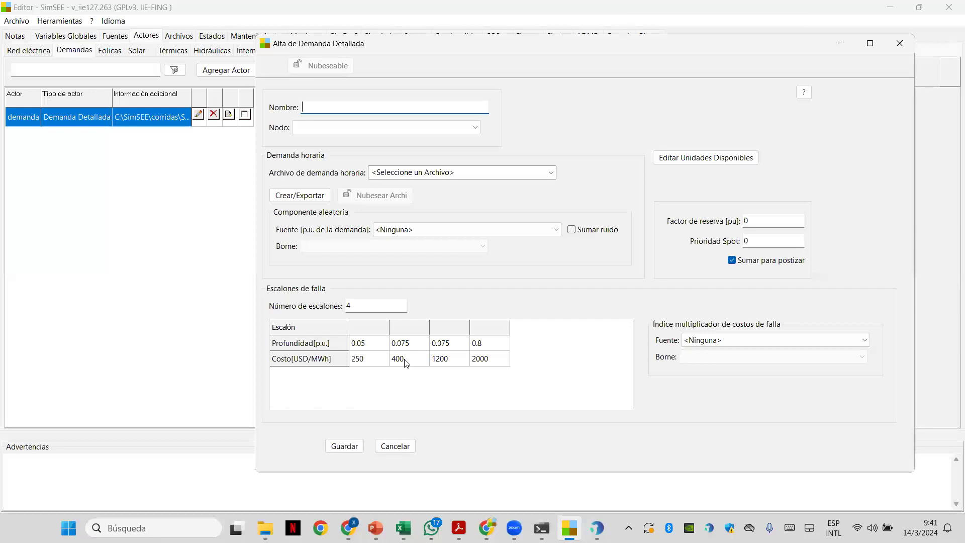
click(395, 445)
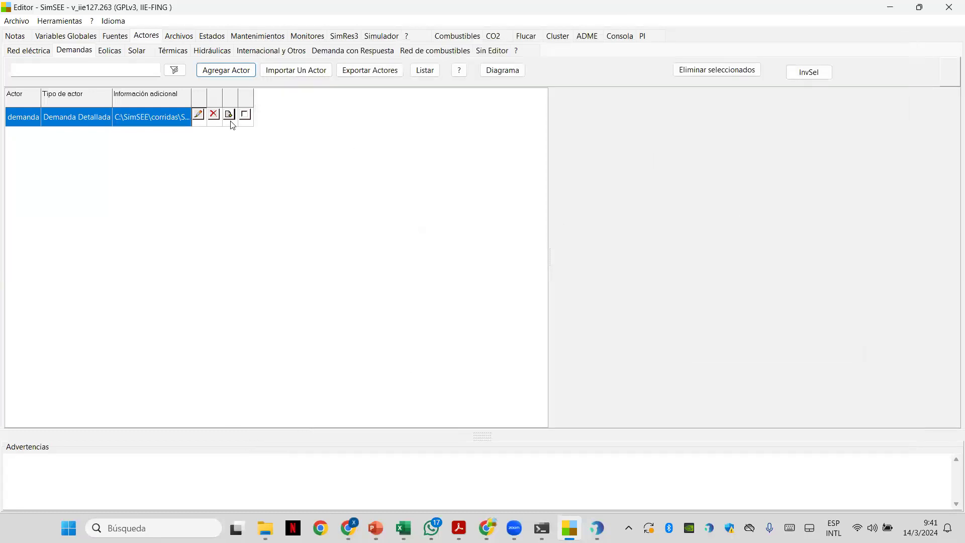
Step: Examine the demand's failure step depth and cost, and compare them with the defaults of another new detailed demand, cancelling both forms
click(199, 115)
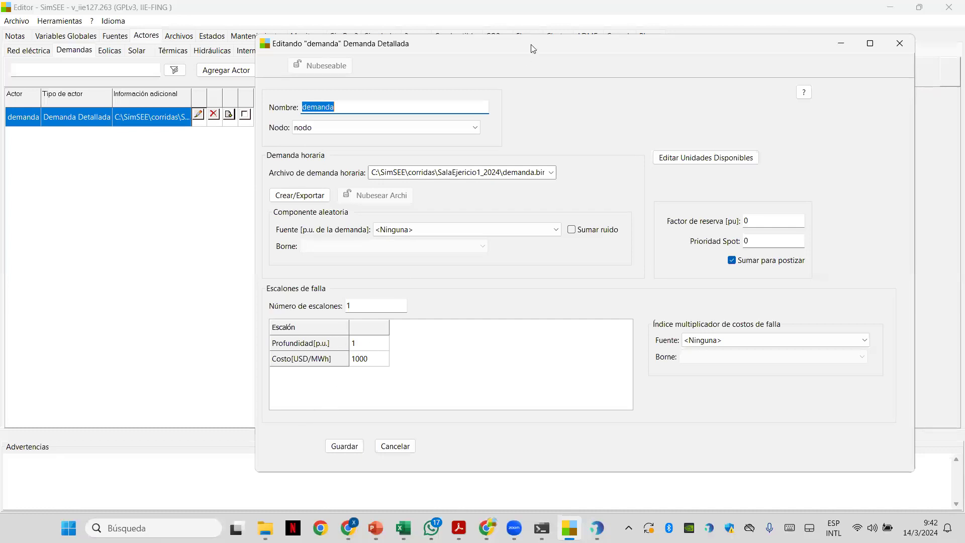
drag(533, 49, 353, 64)
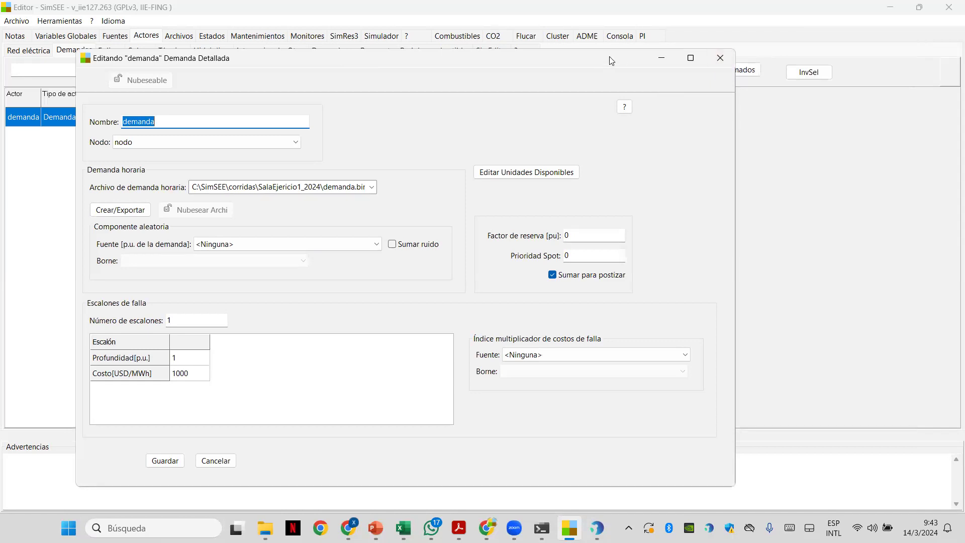
drag(611, 61, 619, 55)
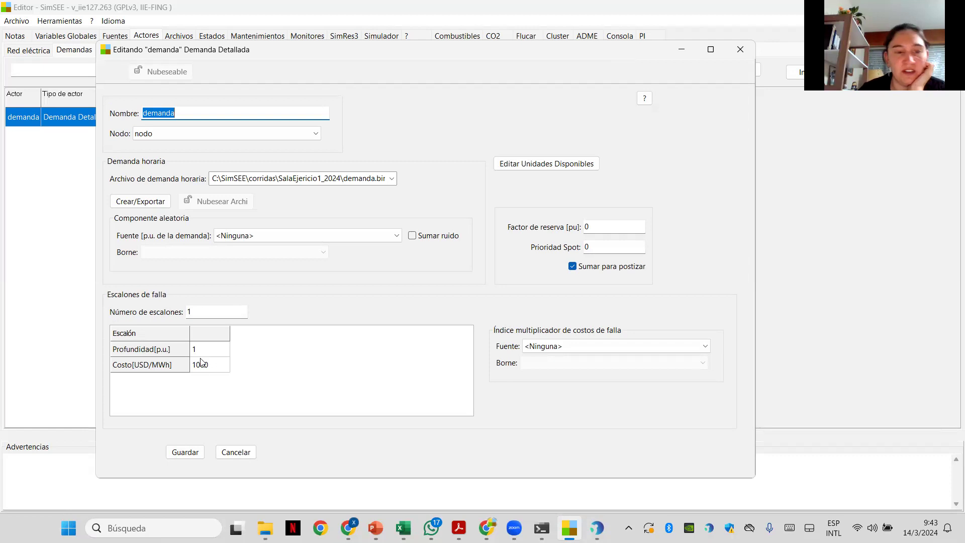
click(236, 452)
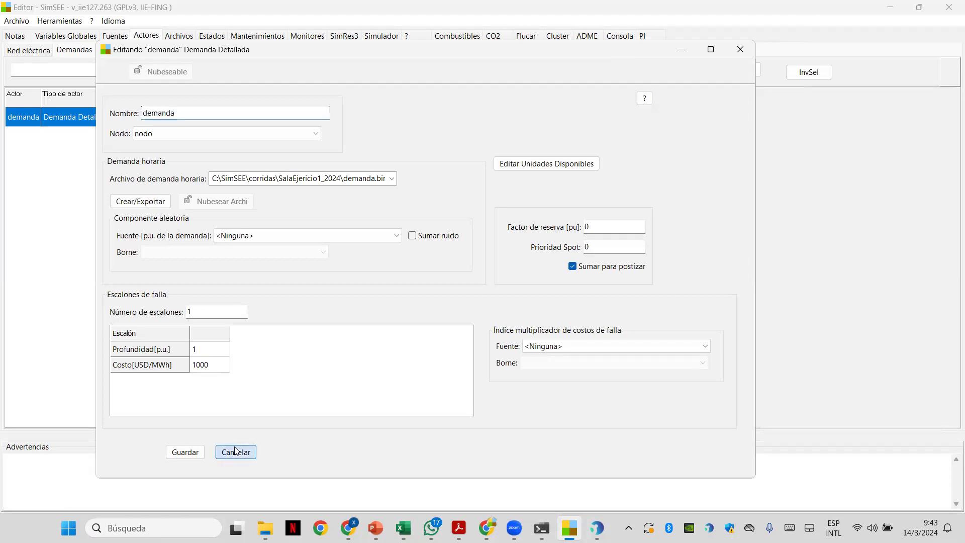
click(229, 72)
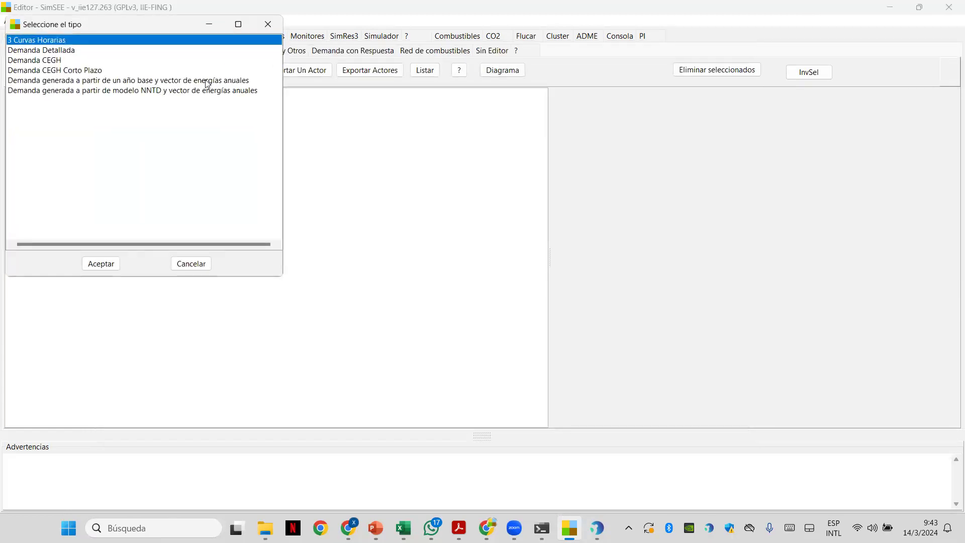
click(61, 56)
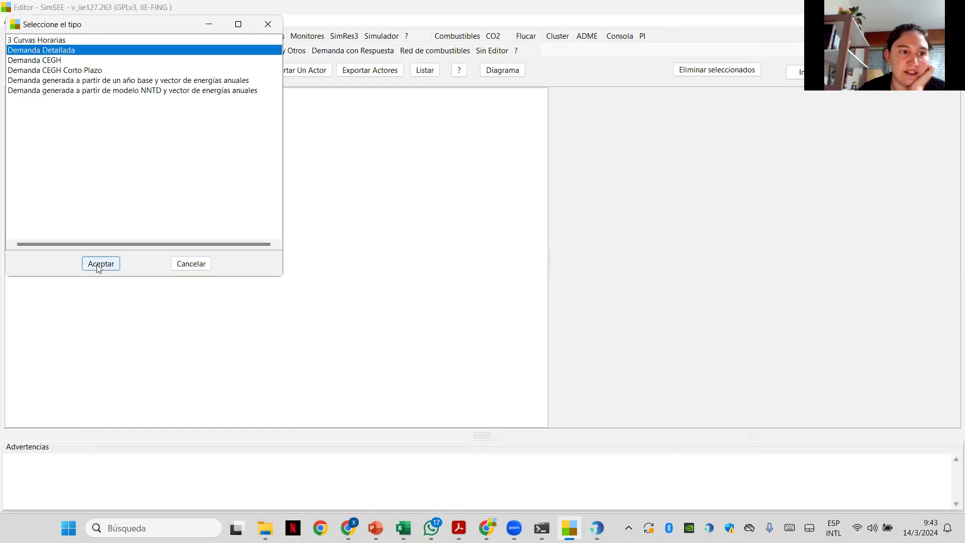
click(96, 266)
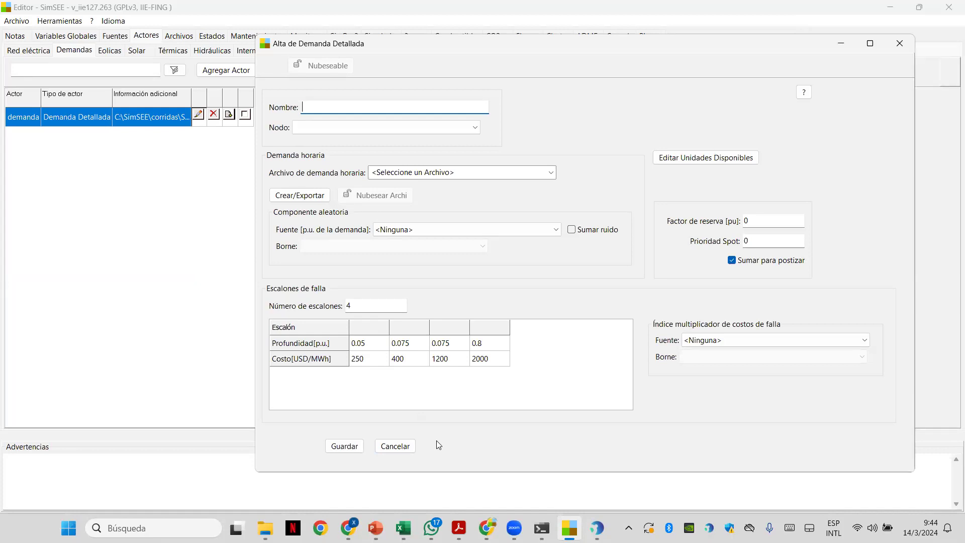
click(410, 448)
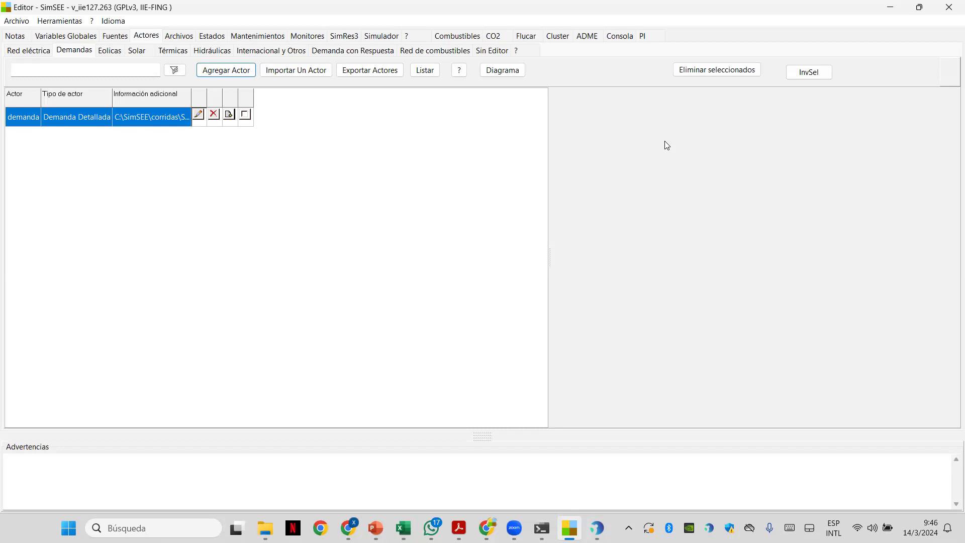
Step: Check the demand's single failure step once more against the four default steps of a new detailed demand, discarding both forms
click(197, 115)
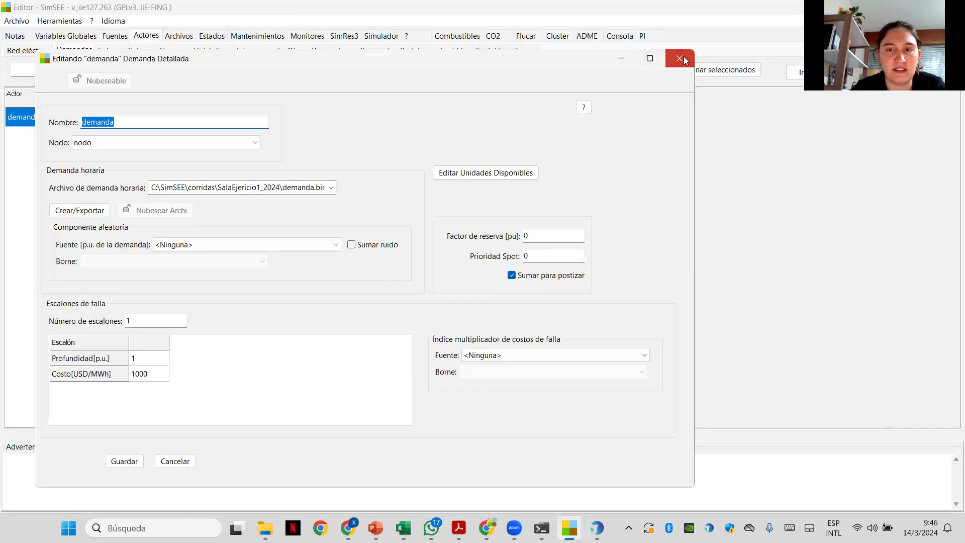
click(679, 58)
click(226, 70)
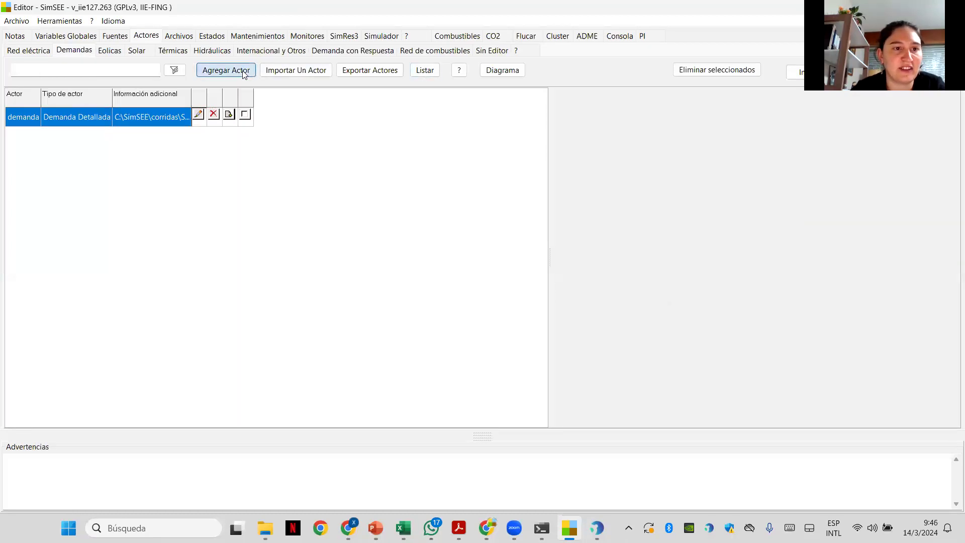
double_click(56, 51)
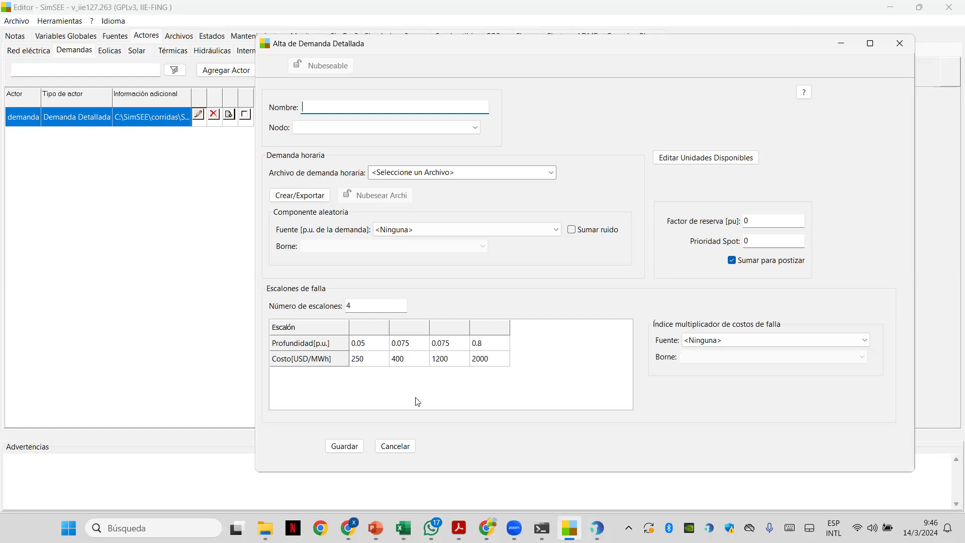
click(398, 445)
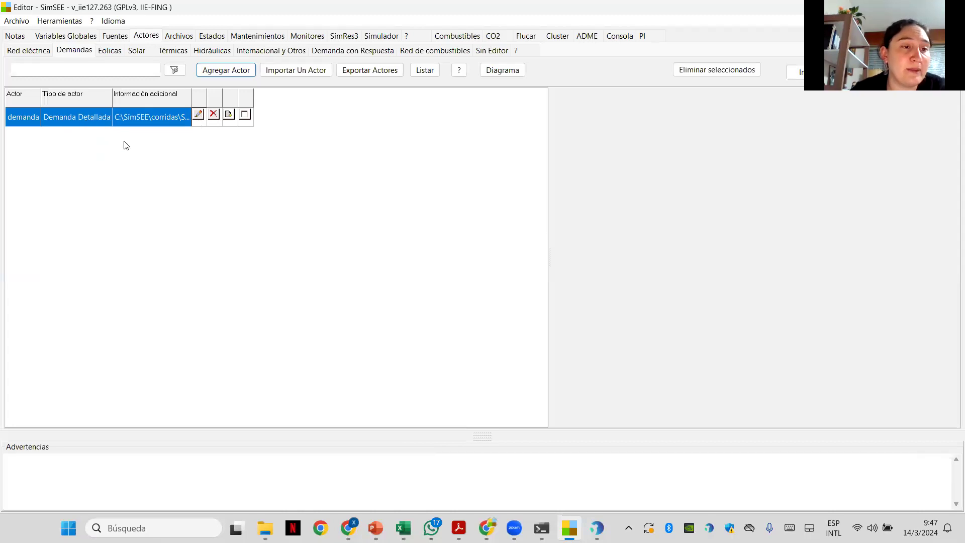
Step: Add a basic thermal generator named Termica1 and connect it to the node nodo
click(185, 53)
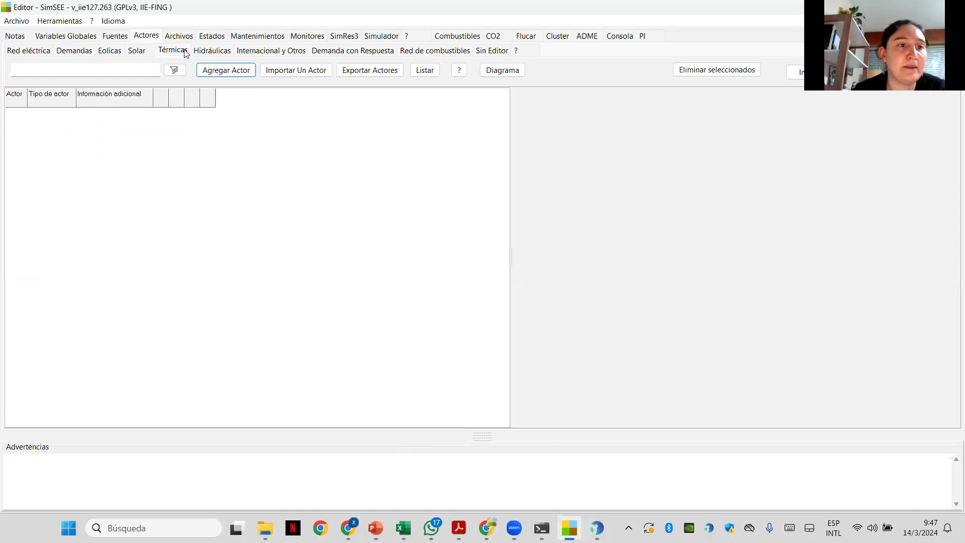
click(209, 73)
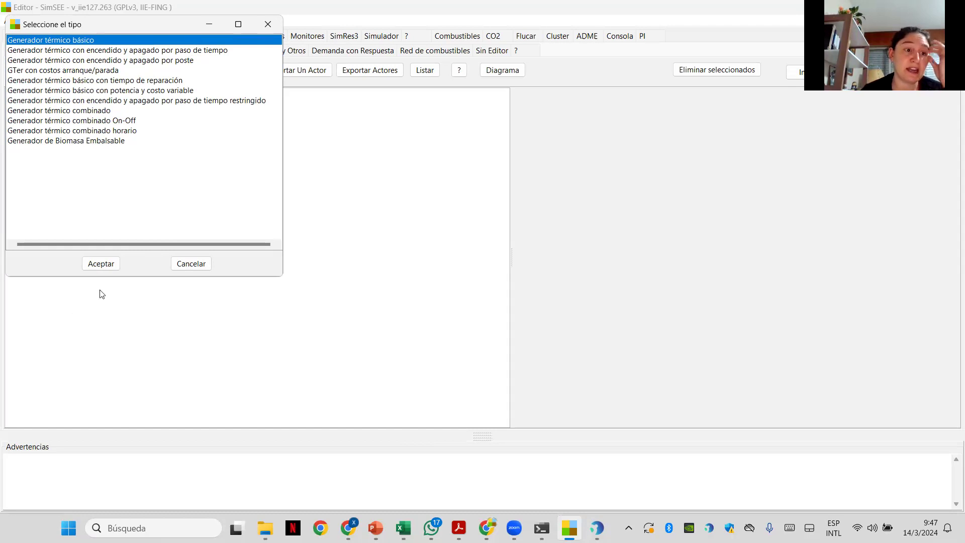
click(101, 264)
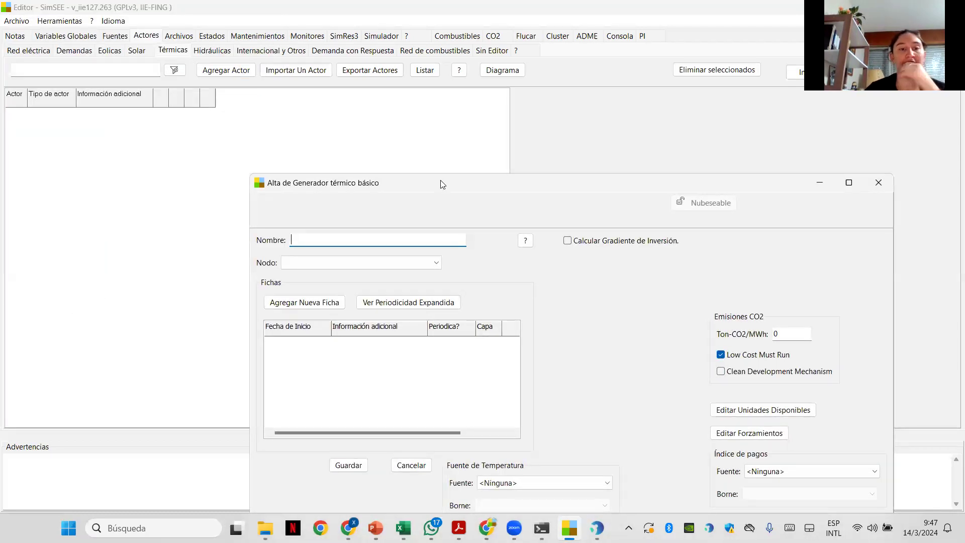
drag(441, 181, 379, 98)
text(Te)
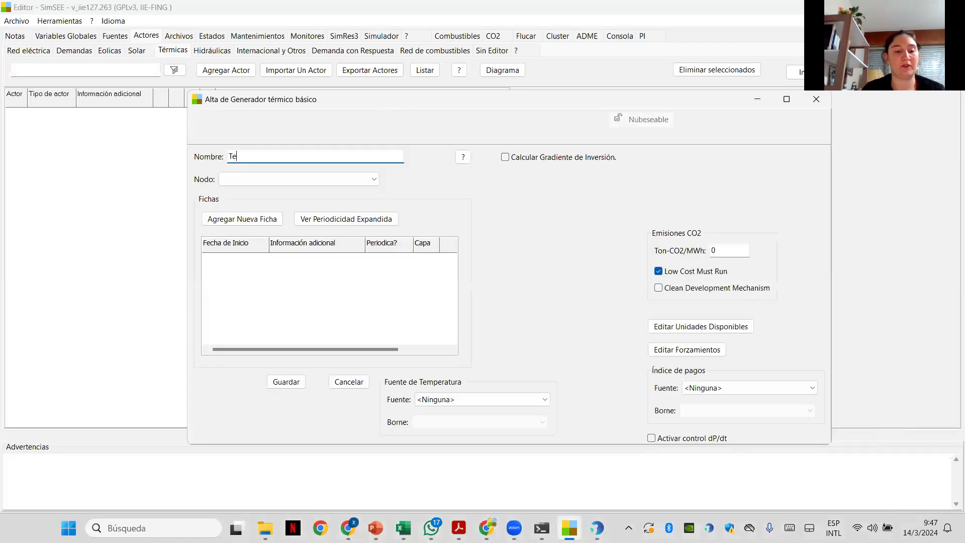
text(rmica1)
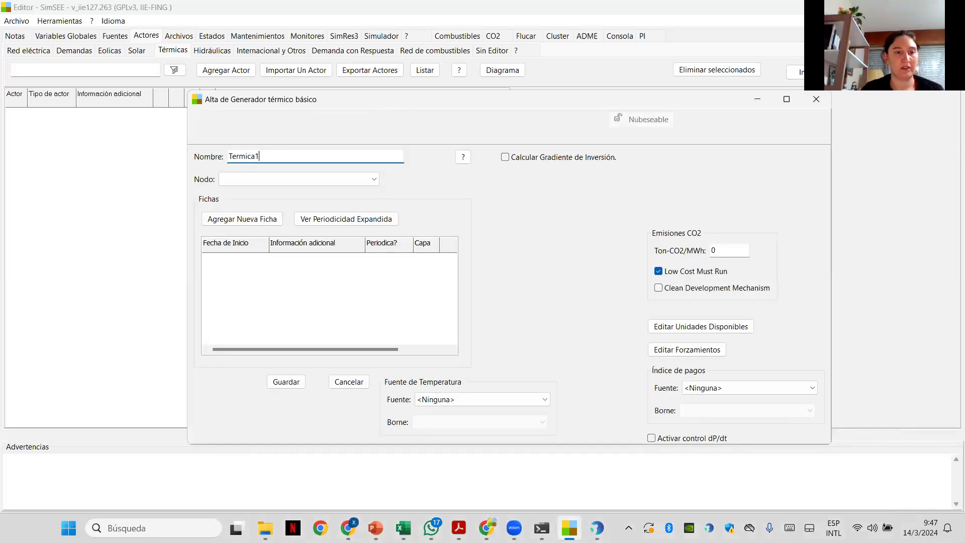
click(334, 180)
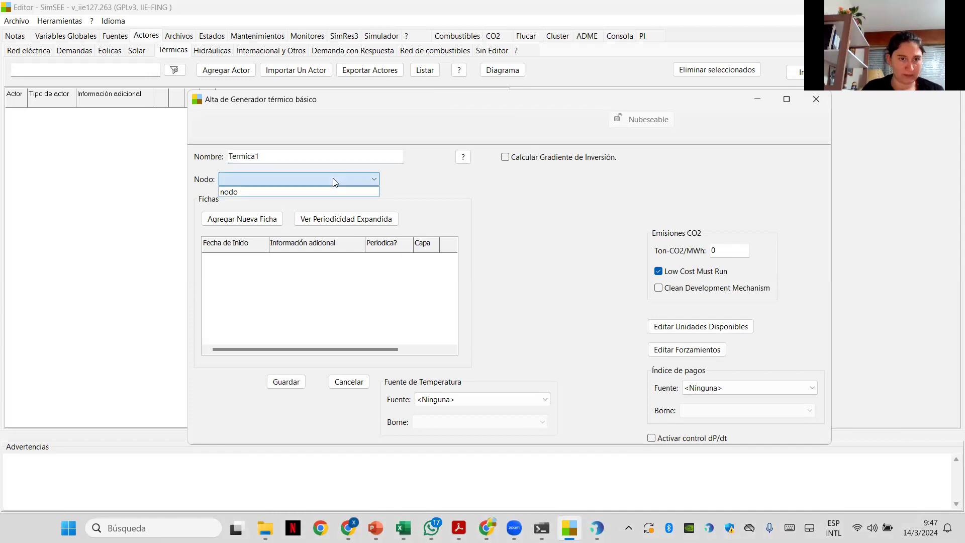
click(335, 191)
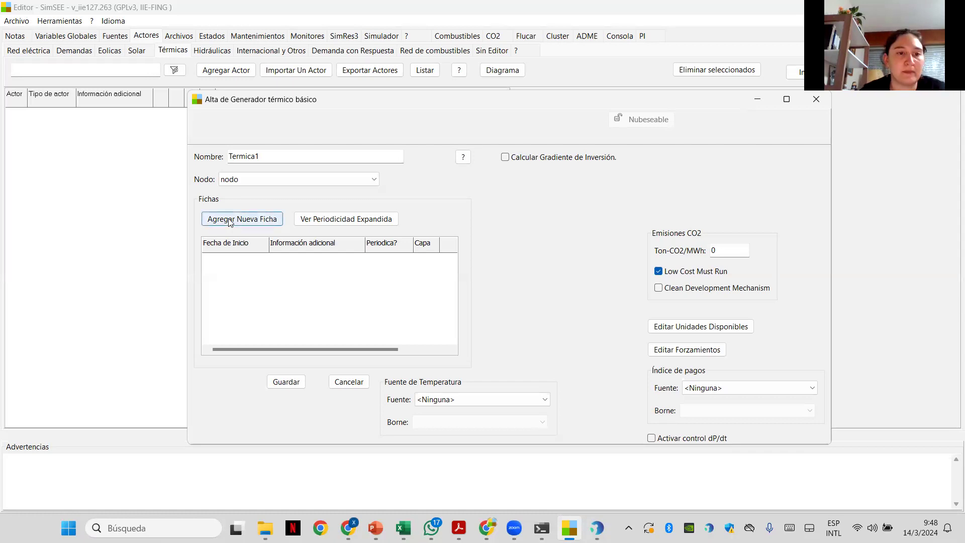
Step: Add a new parameter sheet (ficha) to Termica1 with an availability factor (FD) of 1 p.u
click(229, 222)
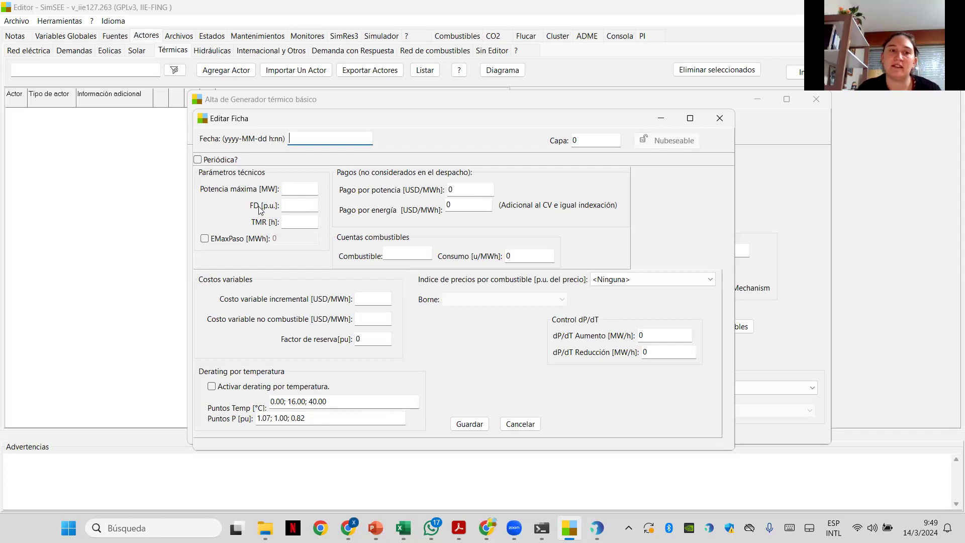
click(293, 206)
text(1)
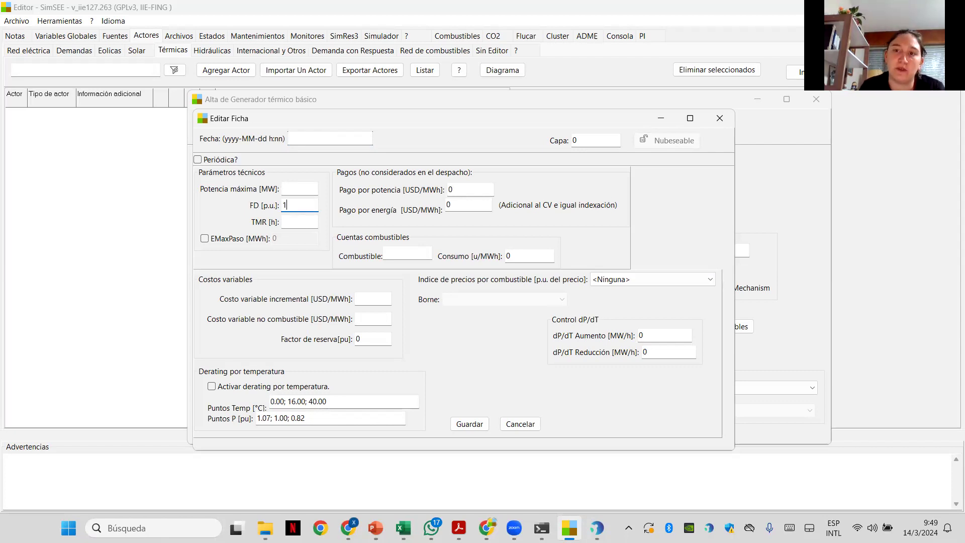
key(BackSpace)
text(0.9)
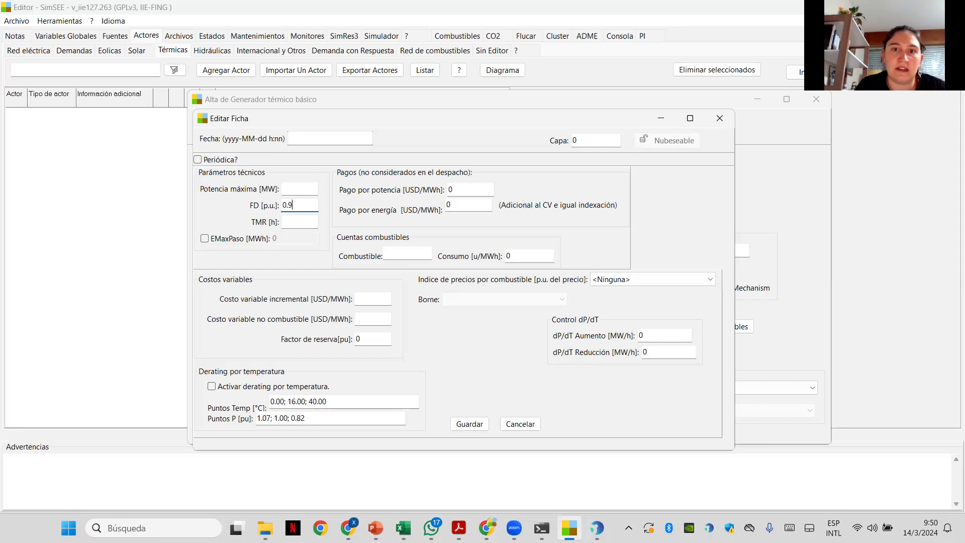
key(BackSpace)
key(BackSpace)
key(BackSpace)
text(1)
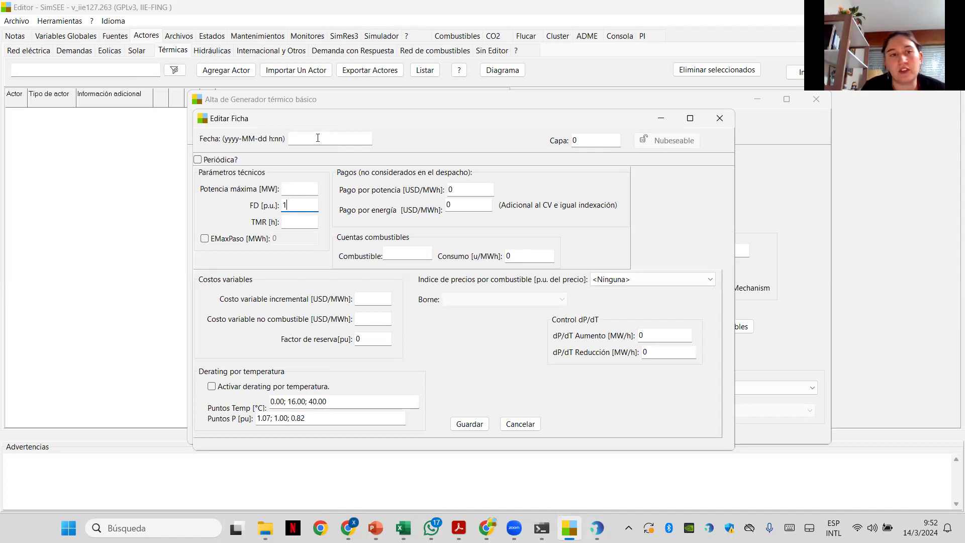
Step: Set the start date of Termica1's new parameter sheet to 2024-01-01
click(317, 137)
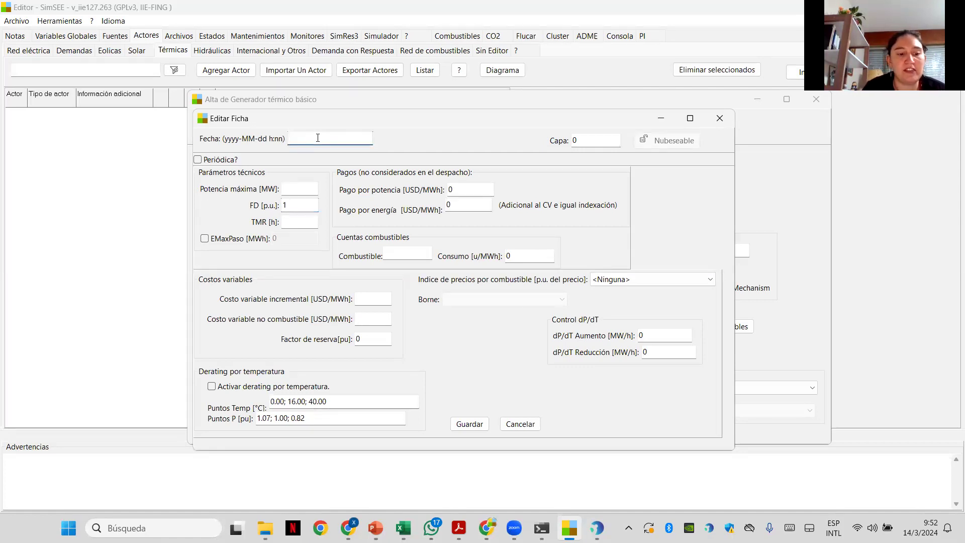
text(2024)
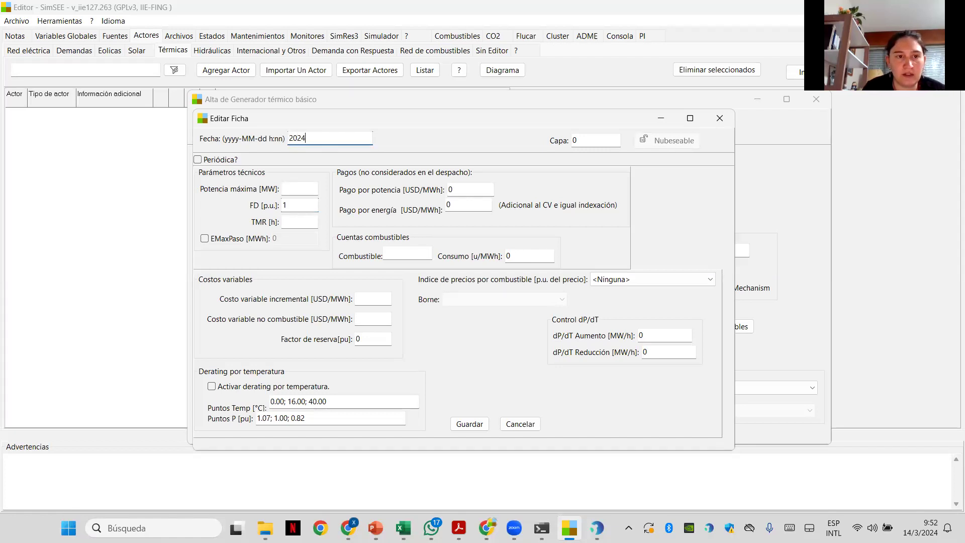
text(-)
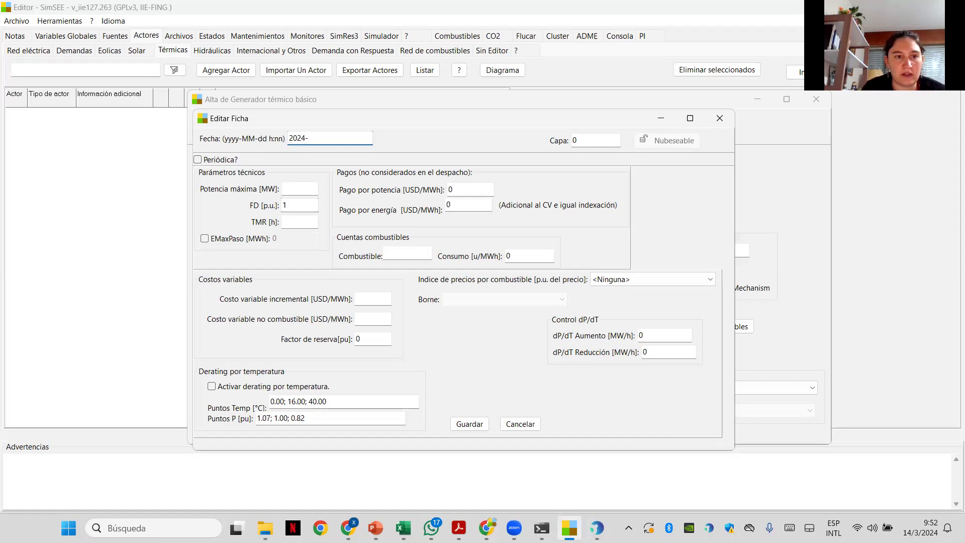
text(01-01)
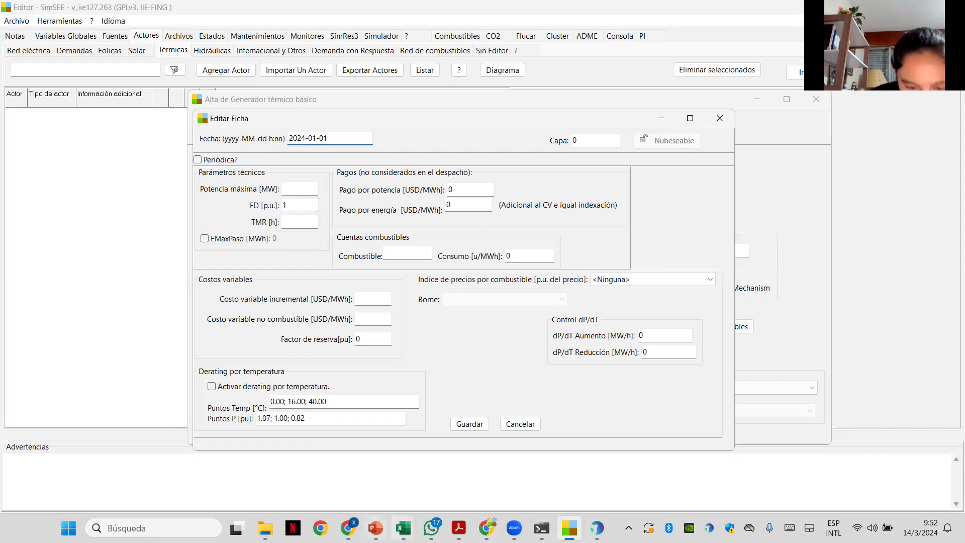
Step: Look up Generator 1's power limits in Presentación_Clase2, and set the sheet's maximum power to 100 MW and TMR to 0 h
mouse_move(376, 527)
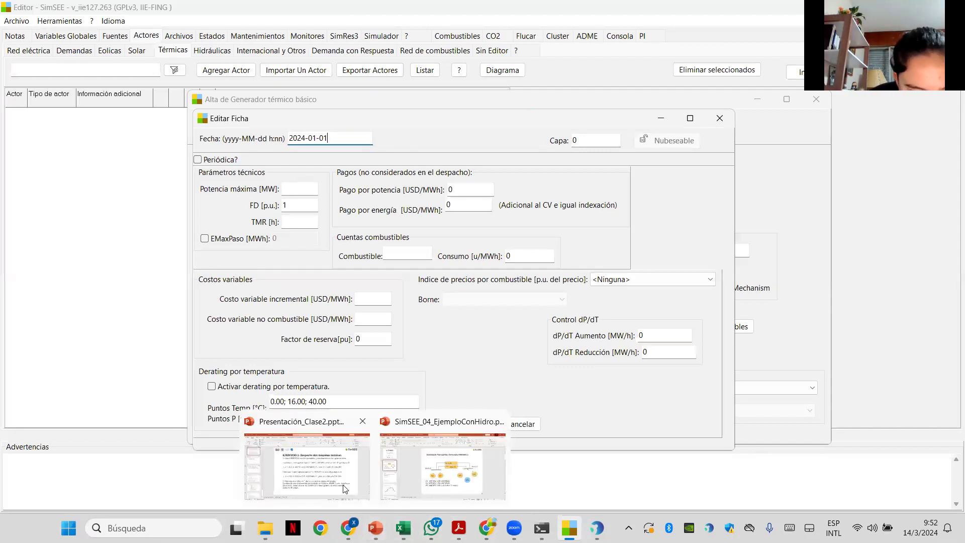
click(307, 465)
click(86, 269)
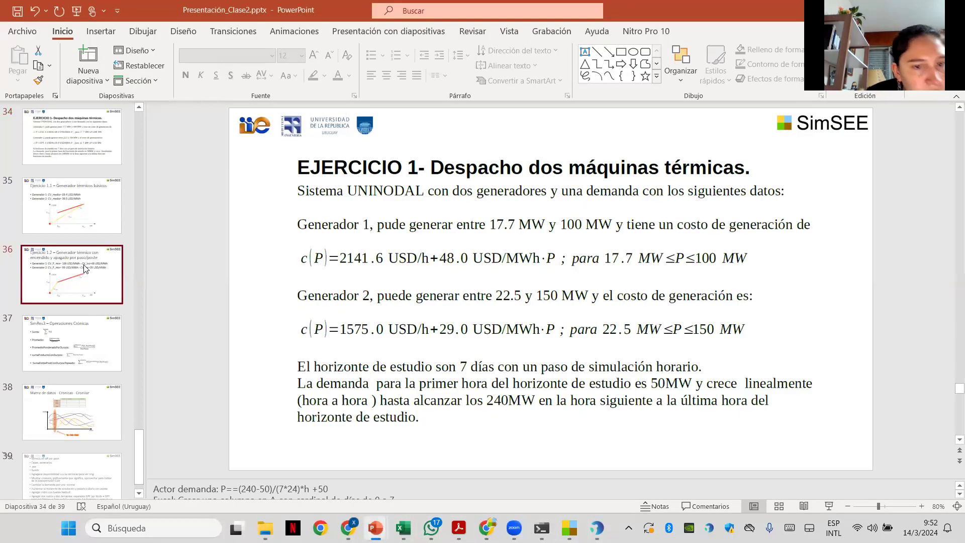
click(81, 228)
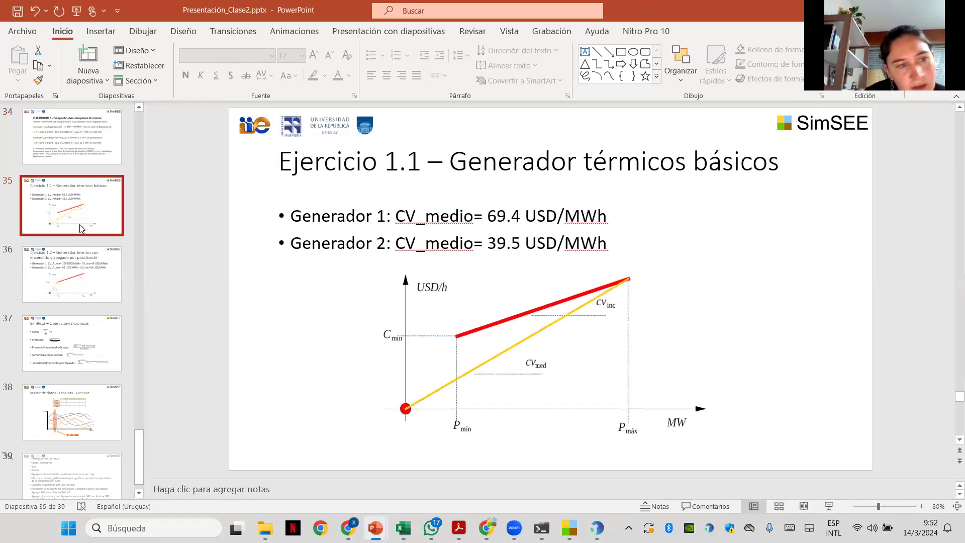
click(81, 149)
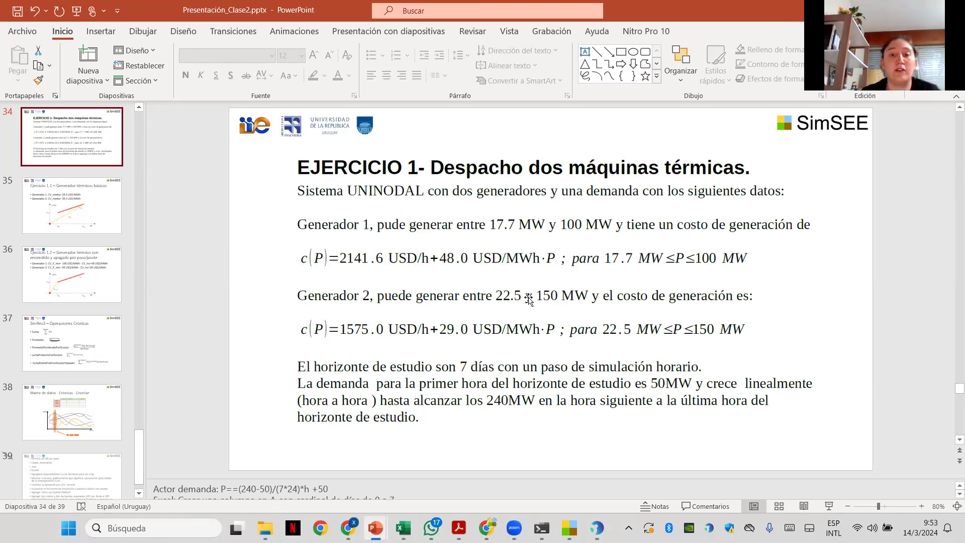
click(892, 10)
click(292, 190)
text(100)
click(296, 220)
text(0)
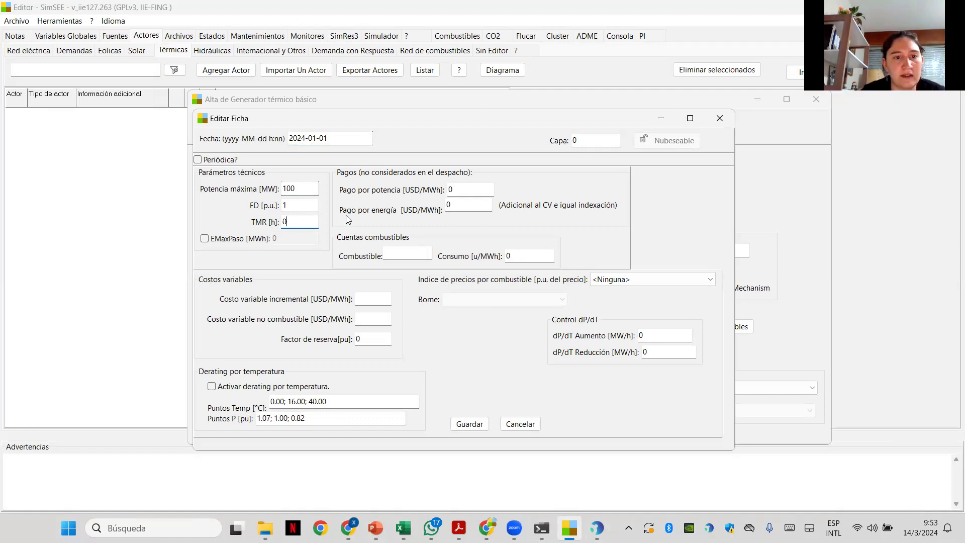
Step: Look up Generator 1's average variable cost on the Ejercicio 1.1 slide and enter 69.4 USD/MWh as the sheet's incremental variable cost
click(369, 297)
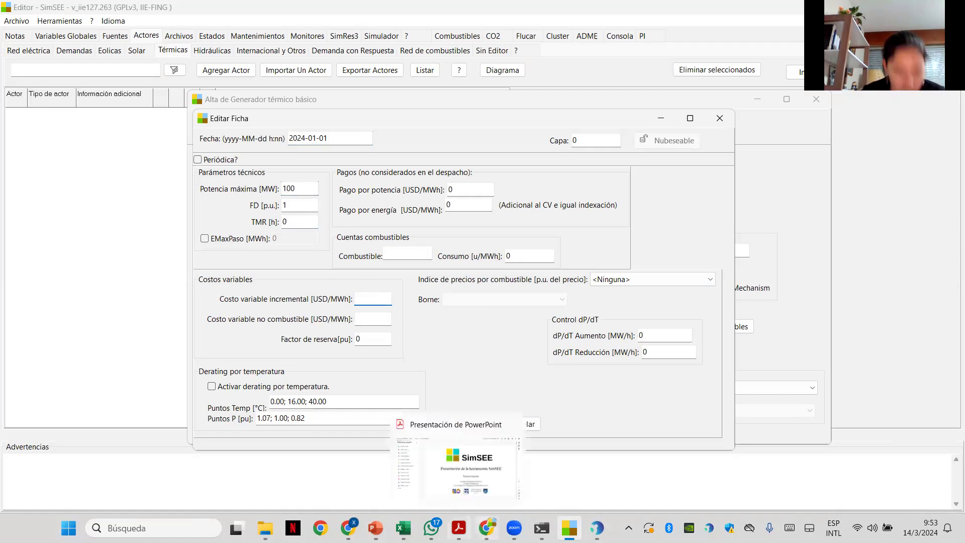
mouse_move(375, 527)
click(306, 466)
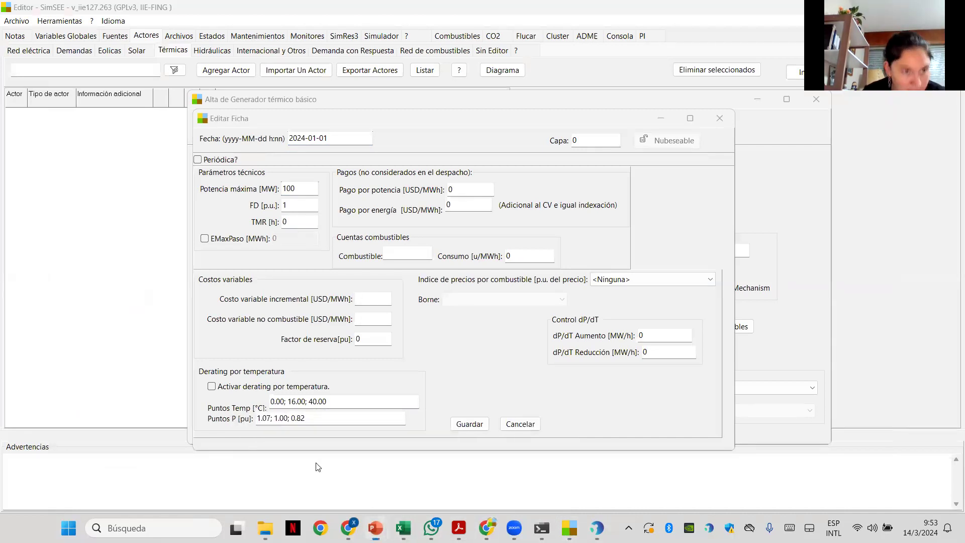
click(95, 205)
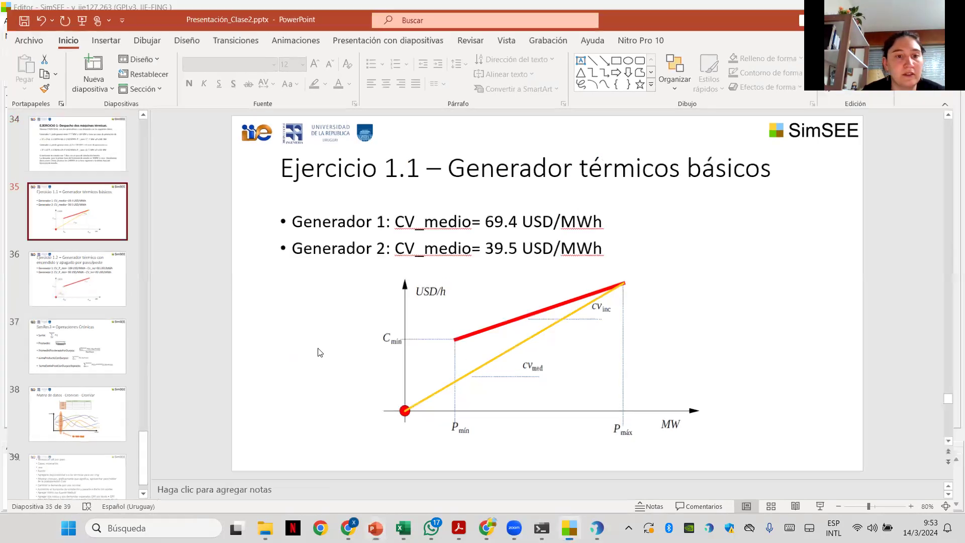
key(alt+Tab)
text(69)
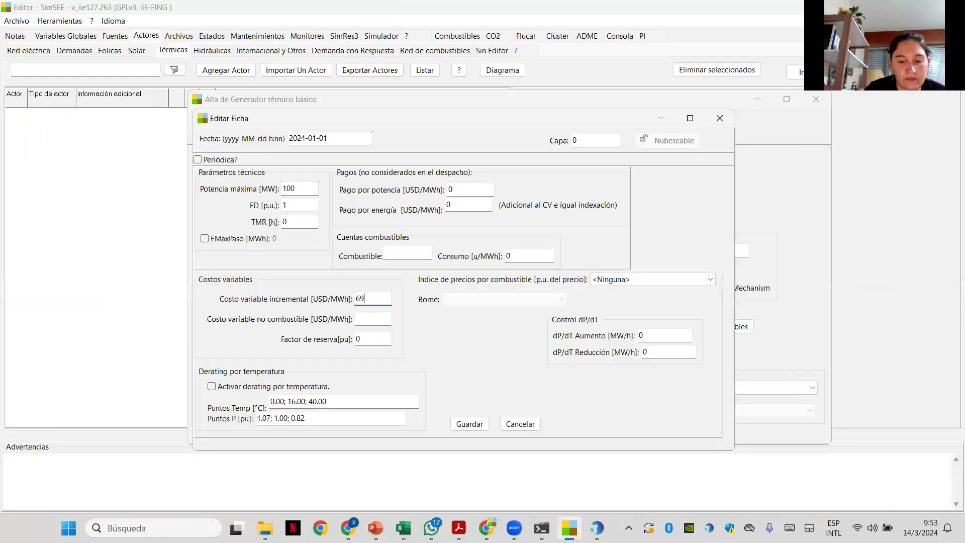
text(.4)
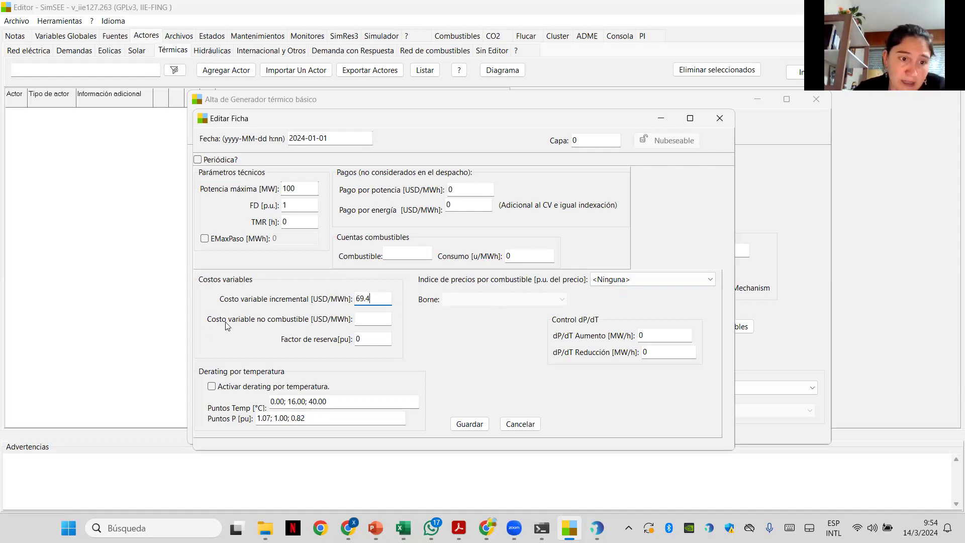
Step: Set the non-fuel variable cost to 0 USD/MWh and save Termica1's parameter sheet
click(374, 319)
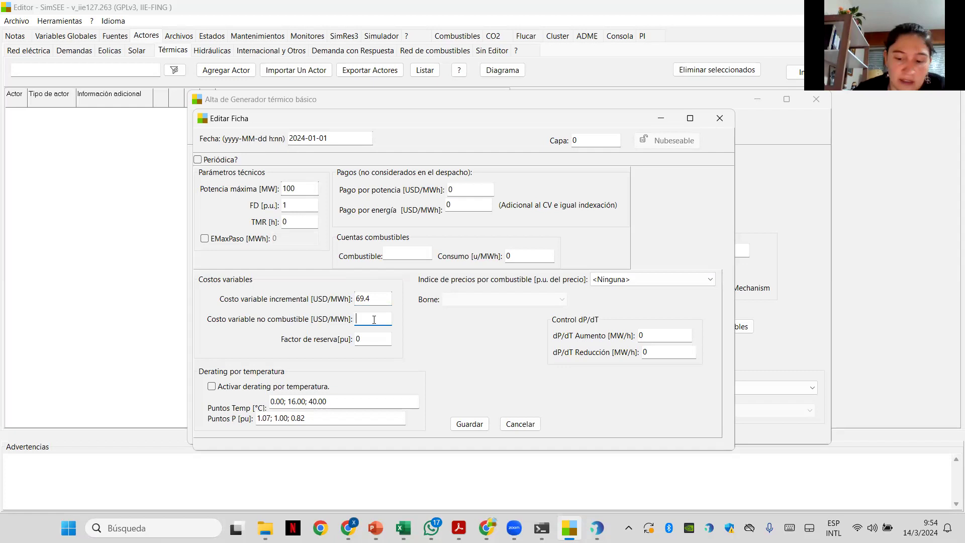
text(0)
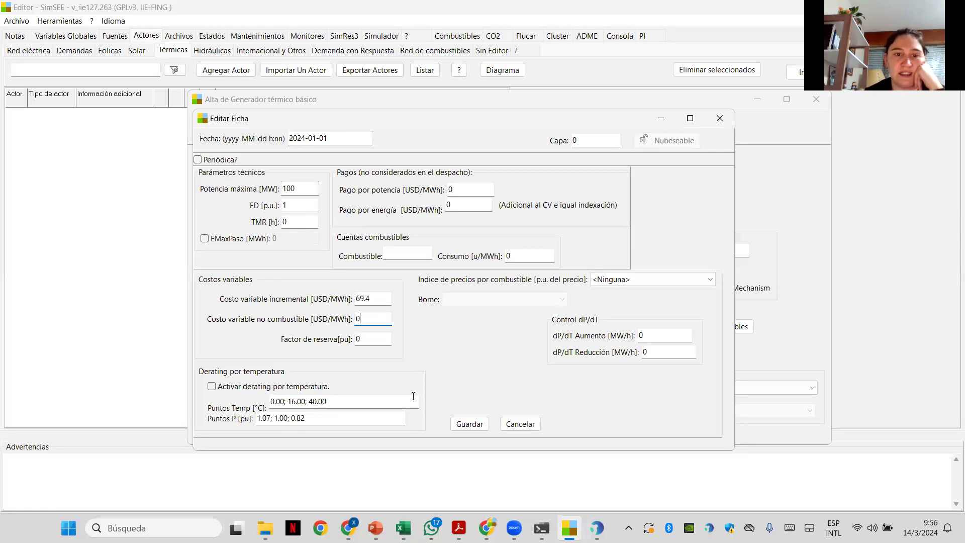
click(467, 425)
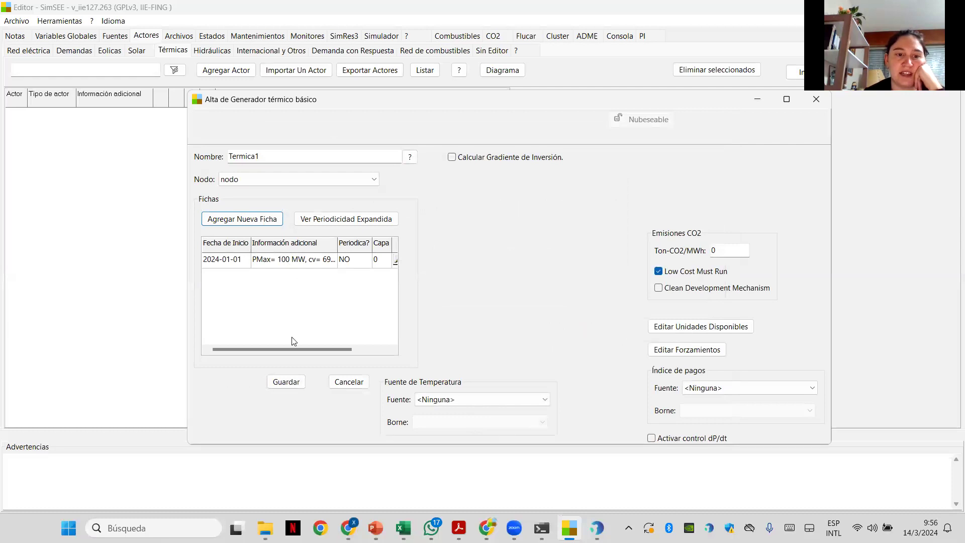
Step: Compare the cost curves on the Ejercicio 1.1 and 1.2 slides of Presentación_Clase2, and return to the Termica1 form in SimSEE
mouse_move(295, 351)
mouse_down()
mouse_move(353, 350)
mouse_move(290, 349)
mouse_up()
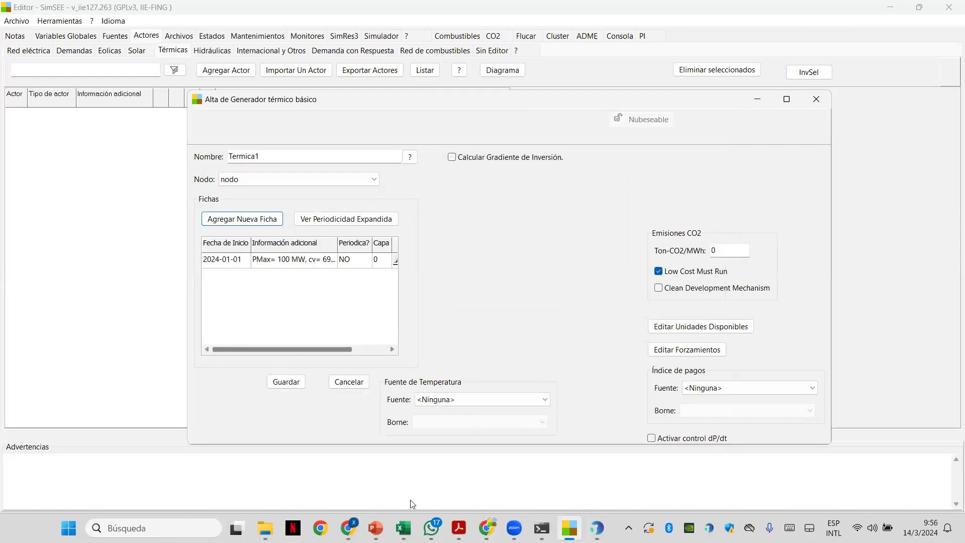
mouse_move(376, 527)
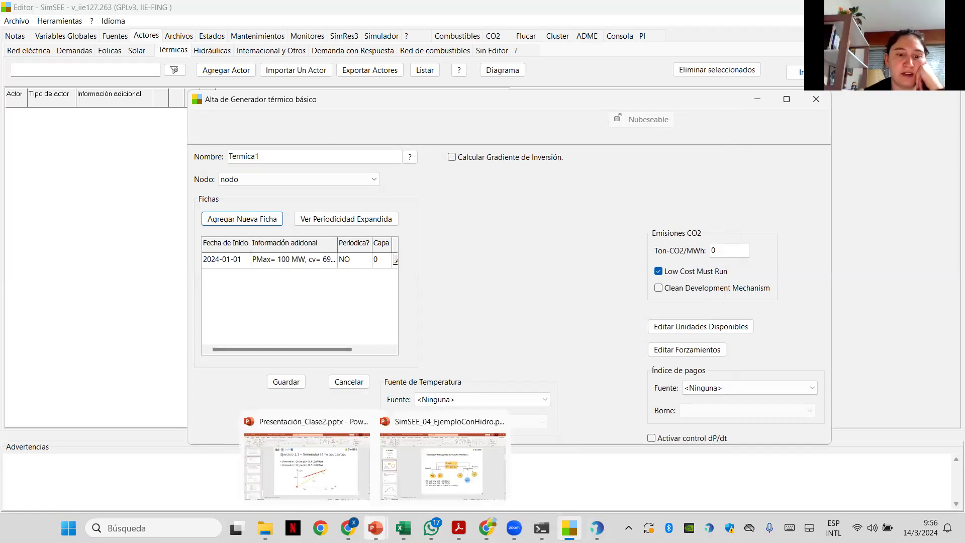
click(338, 480)
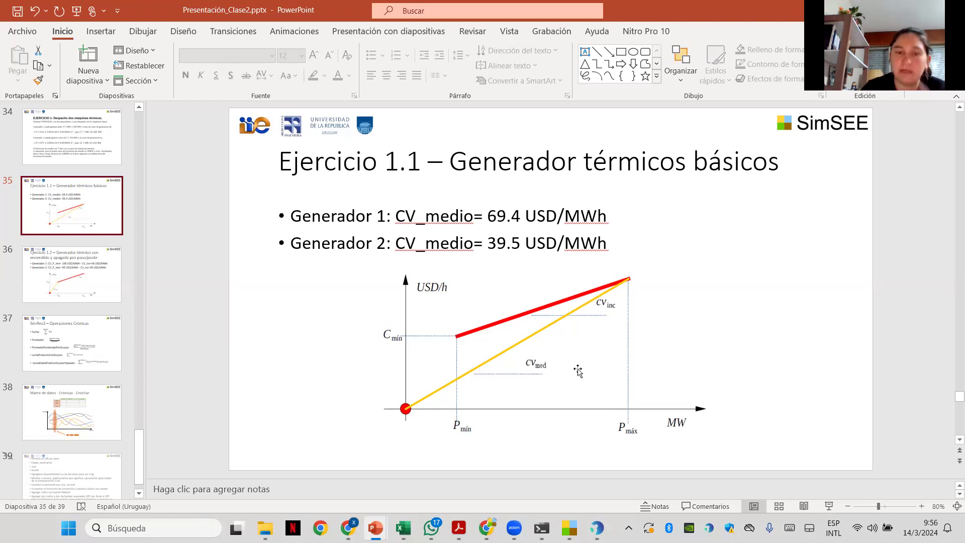
click(98, 273)
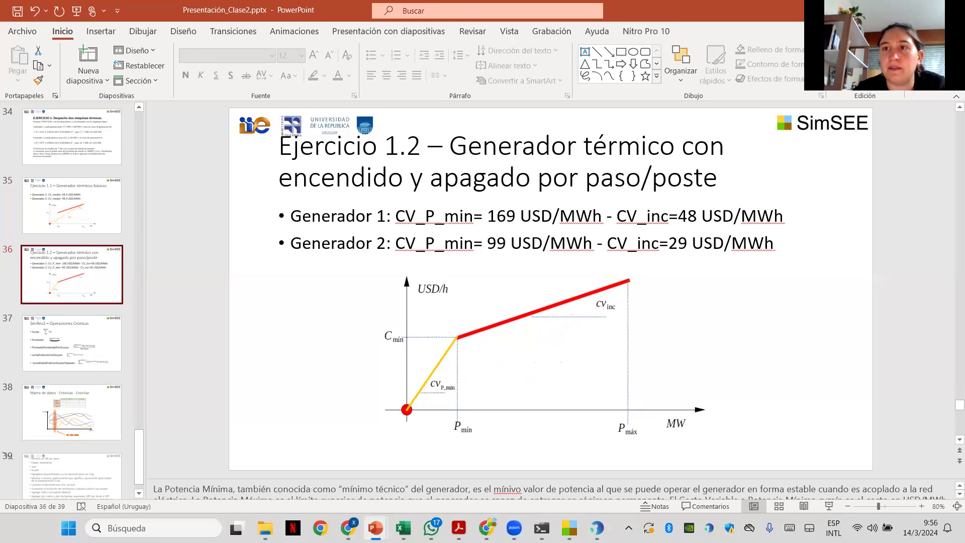
click(891, 11)
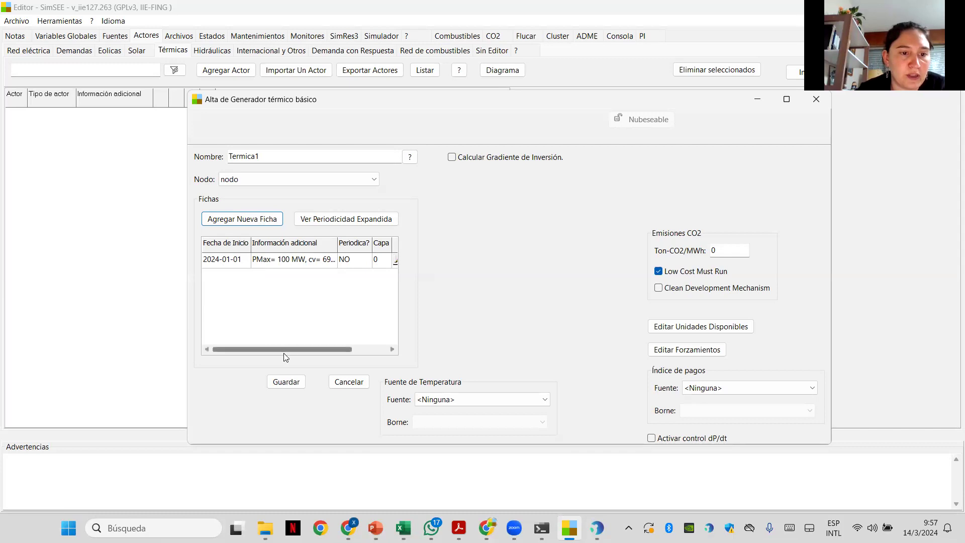
Step: Add a second sheet to Termica1 with 100 MW maximum power, FD 0.8 p.u., TMR 24 h and incremental variable cost 50 USD/MWh
drag(321, 351, 350, 349)
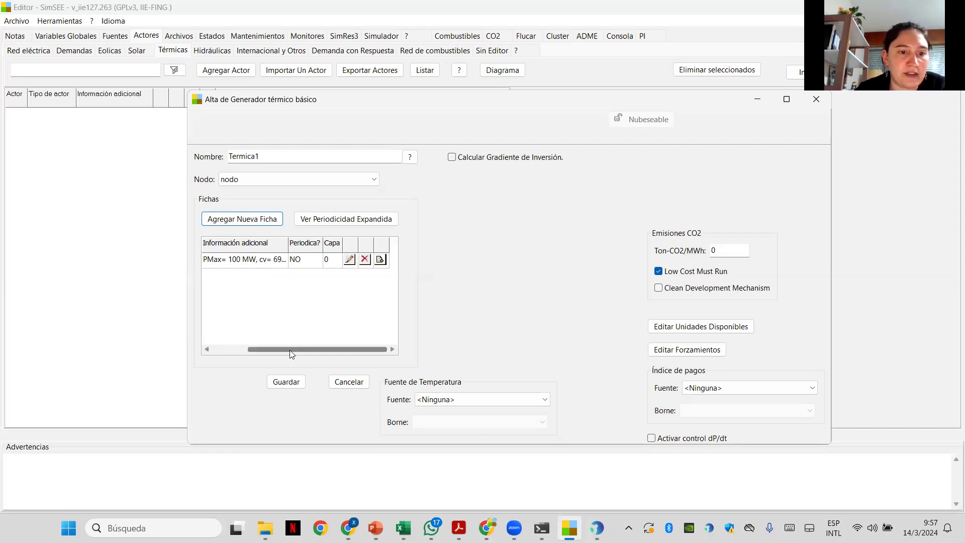
drag(225, 347, 221, 347)
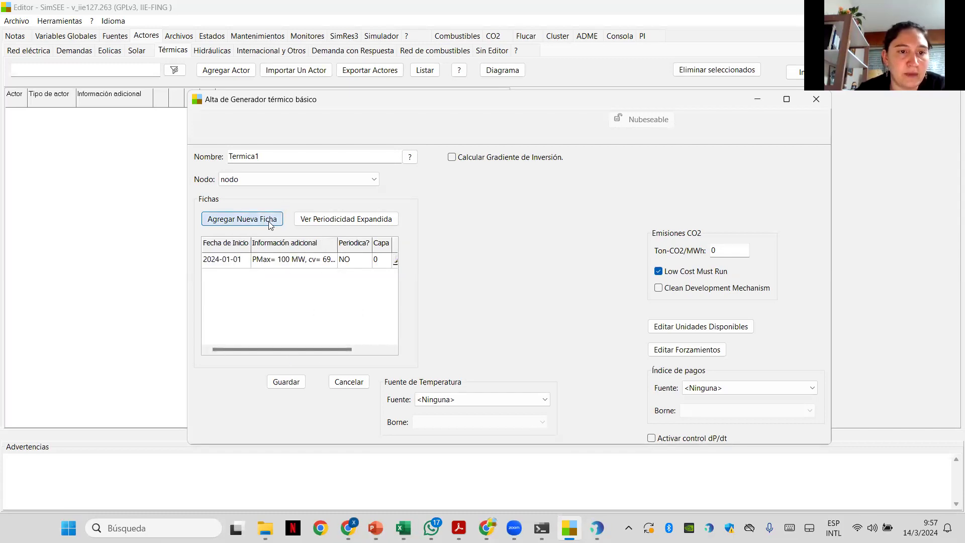
click(270, 221)
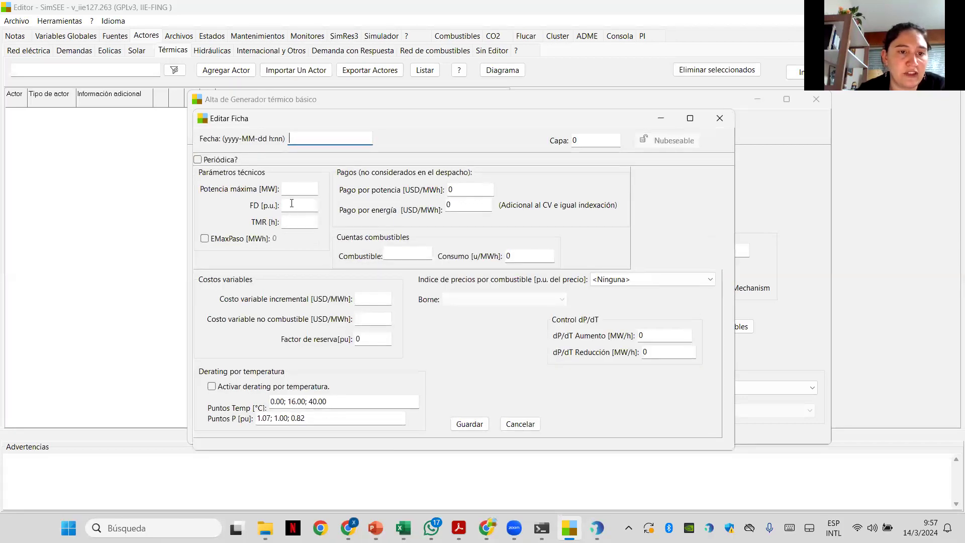
click(294, 185)
text(100)
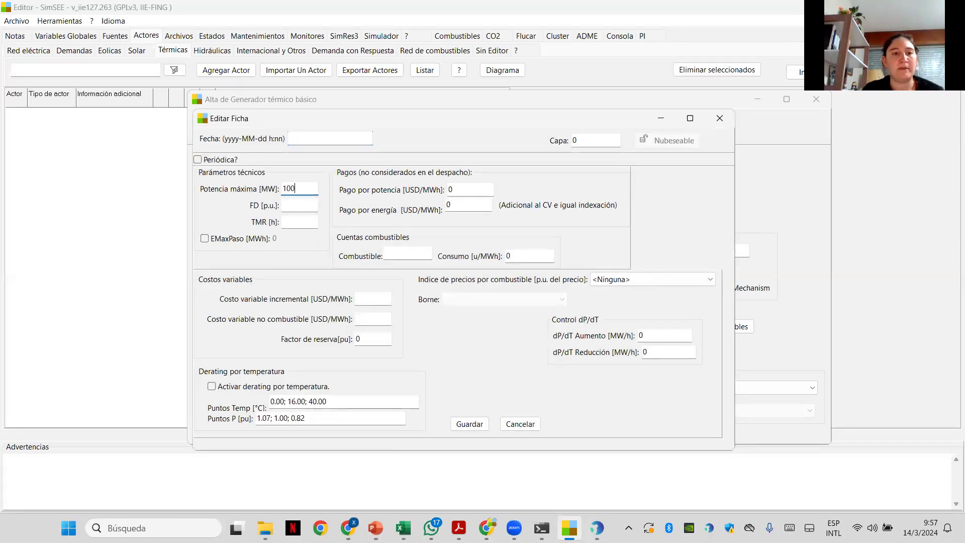
click(296, 203)
text(0.8)
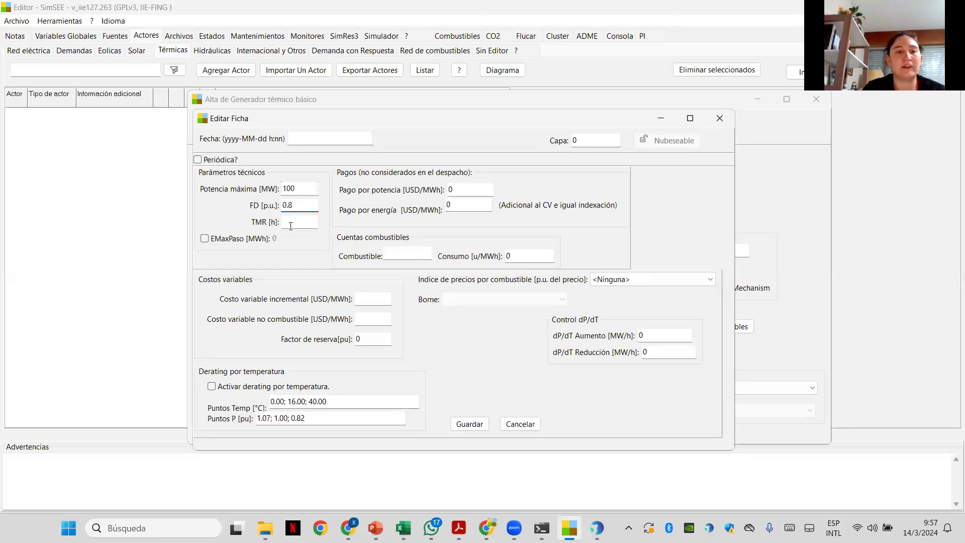
click(290, 224)
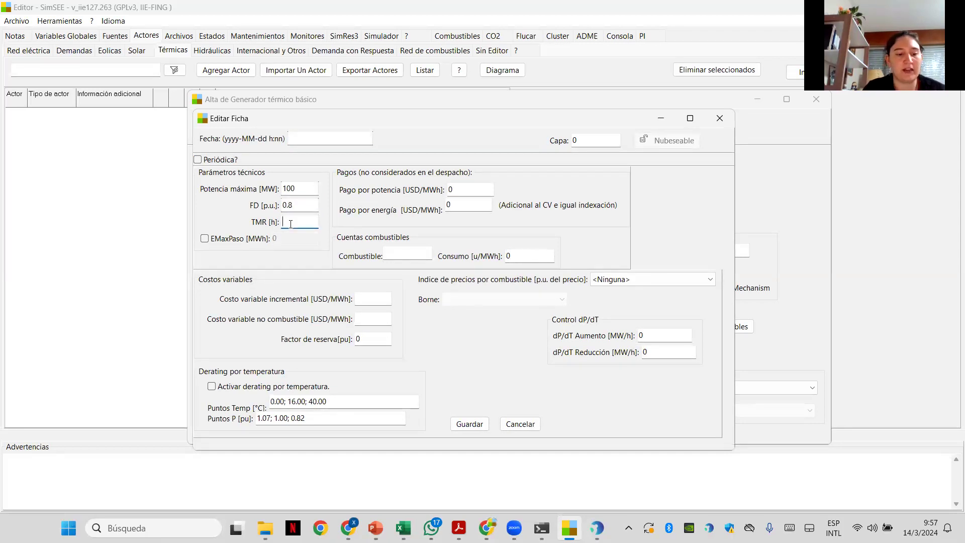
text(24)
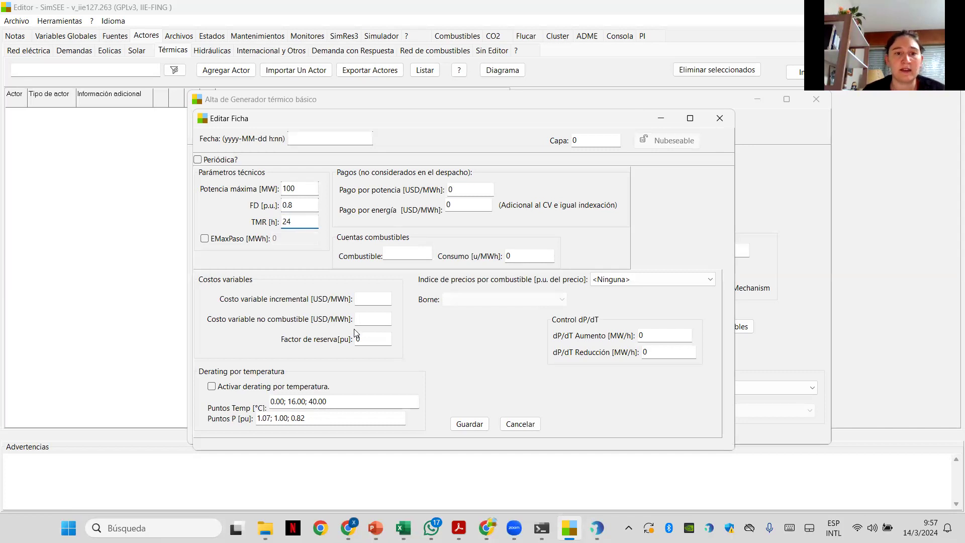
click(371, 299)
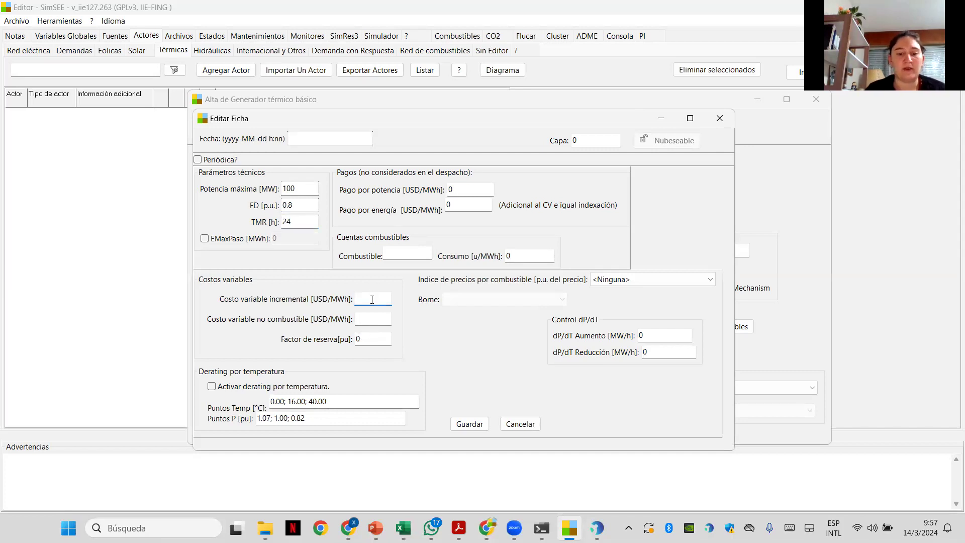
text(50)
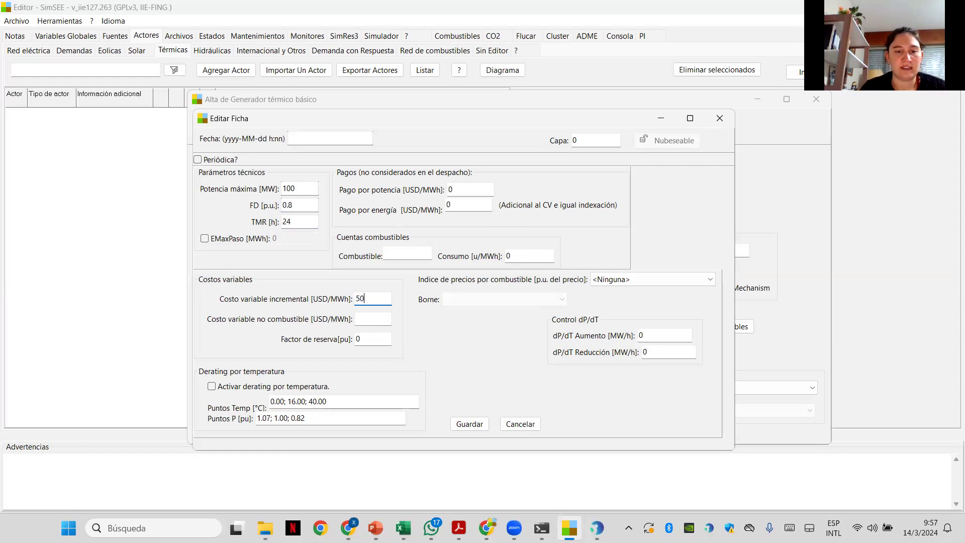
Step: Date the second sheet 2025-01-01, fill its non-fuel variable cost with 0 USD/MWh and save it
click(345, 141)
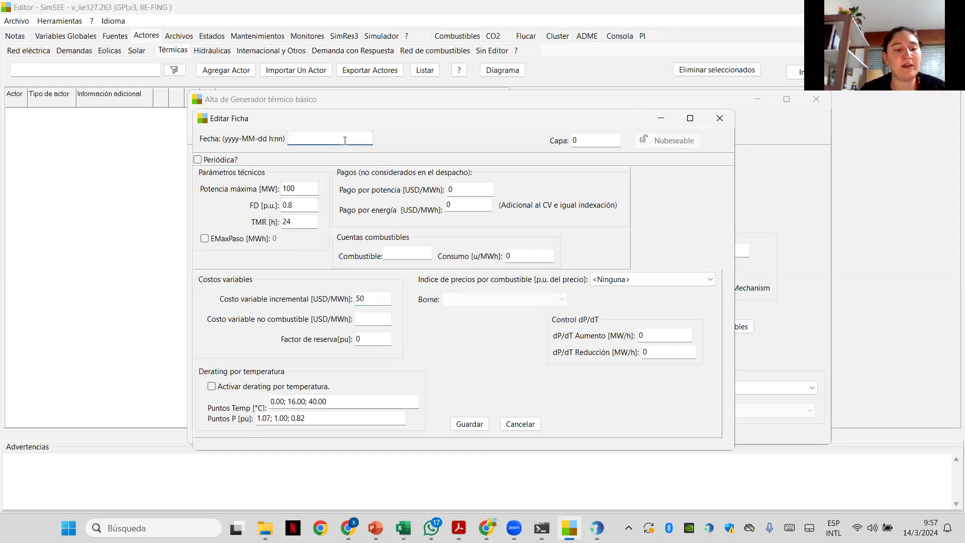
text(2025)
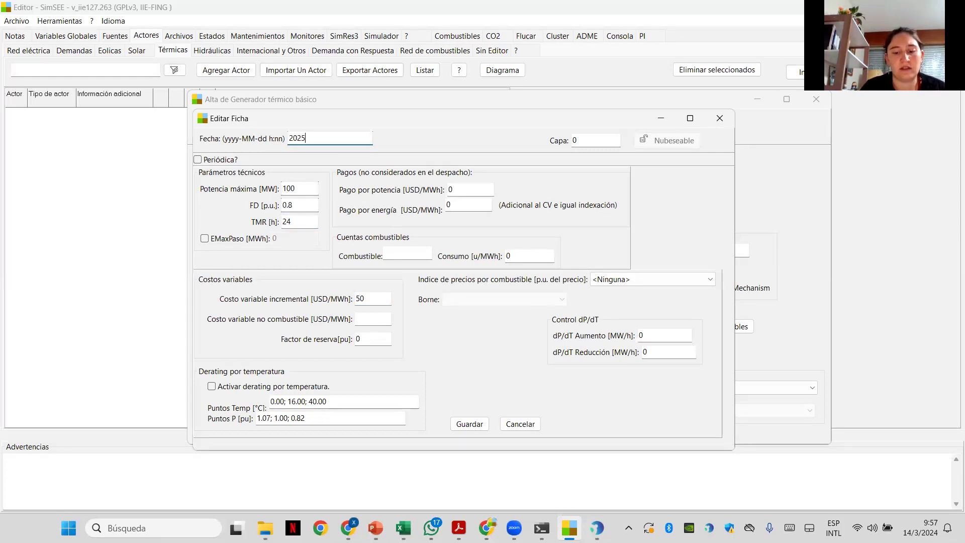
text(-01-01)
click(468, 422)
click(552, 268)
text(0)
click(468, 424)
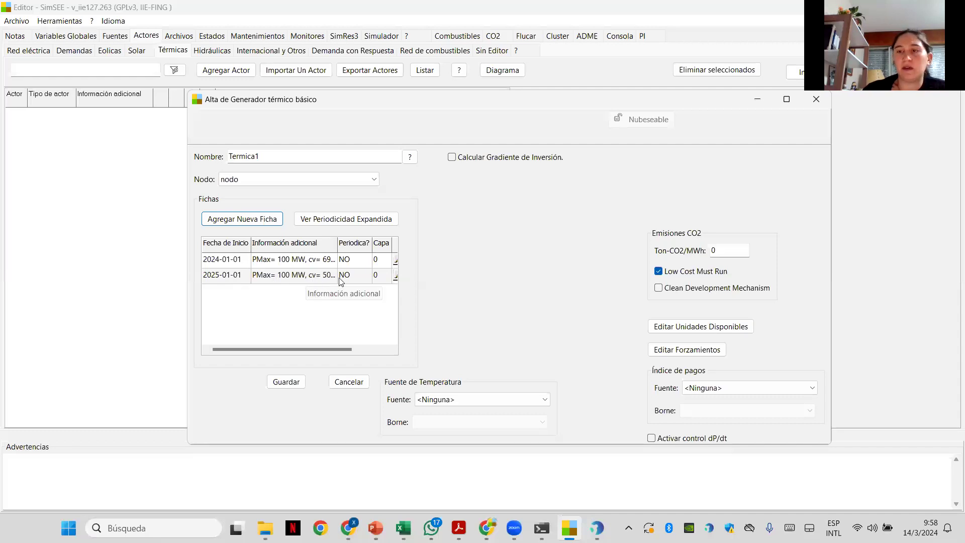
drag(319, 351, 361, 347)
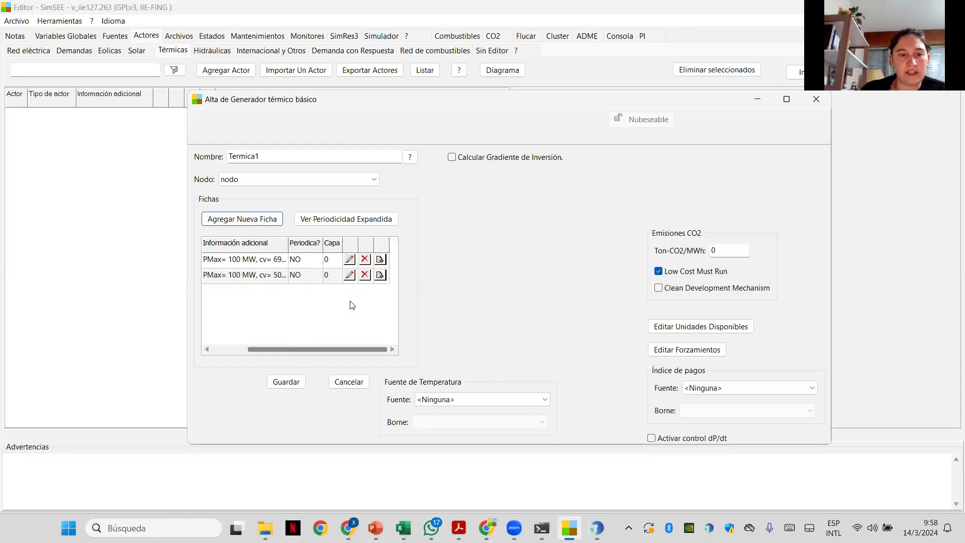
Step: Delete Termica1's second parameter sheet, the one with the 50 USD/MWh variable cost
click(365, 274)
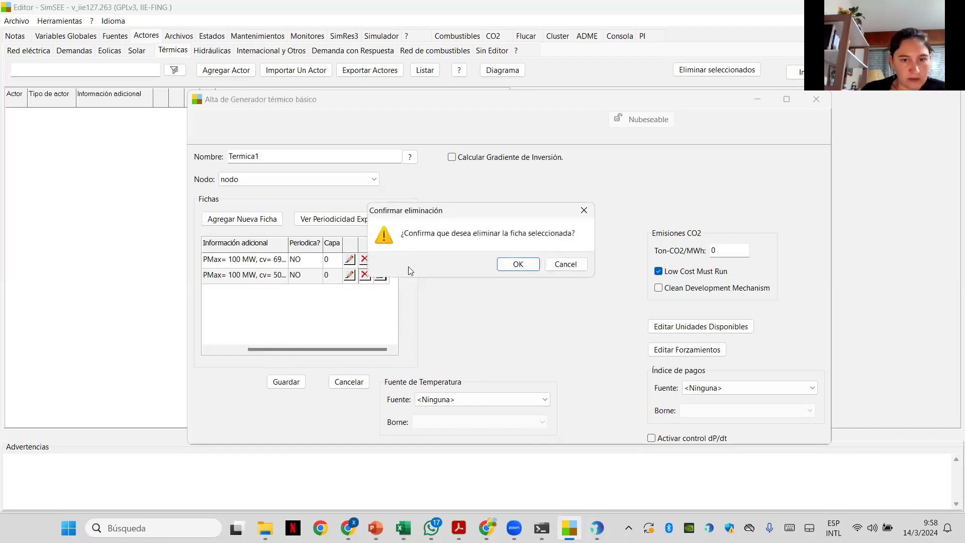
click(520, 265)
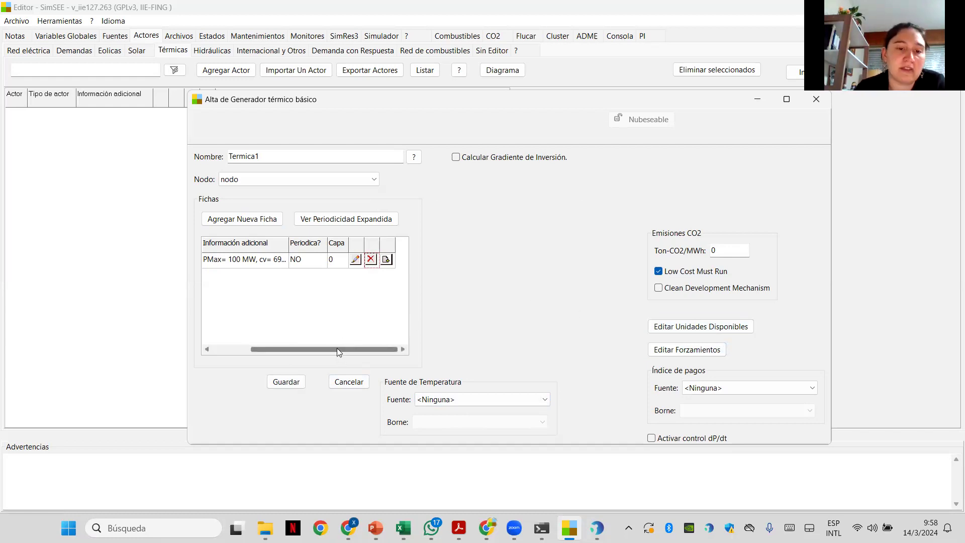
Step: Examine Termica1's available-units list alongside the generator form, and close the list
click(734, 329)
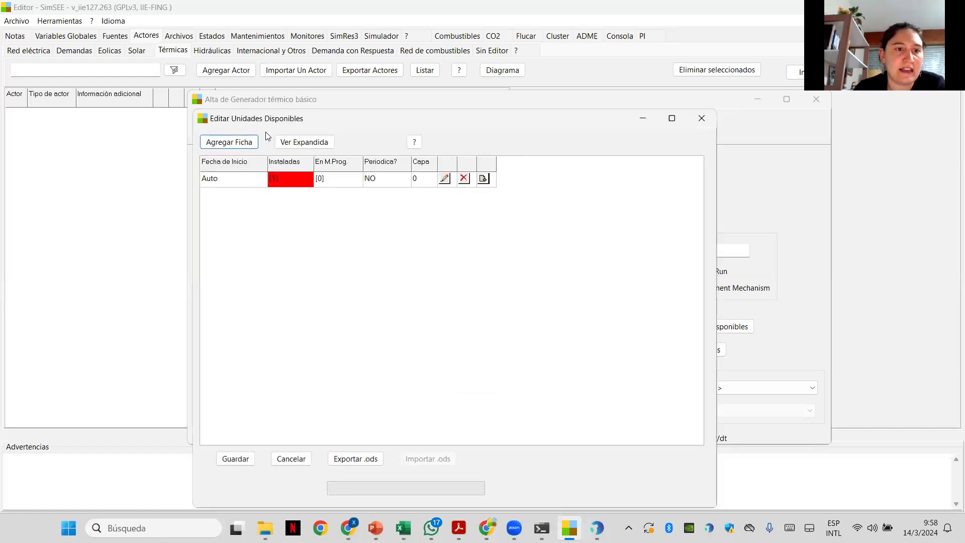
click(723, 360)
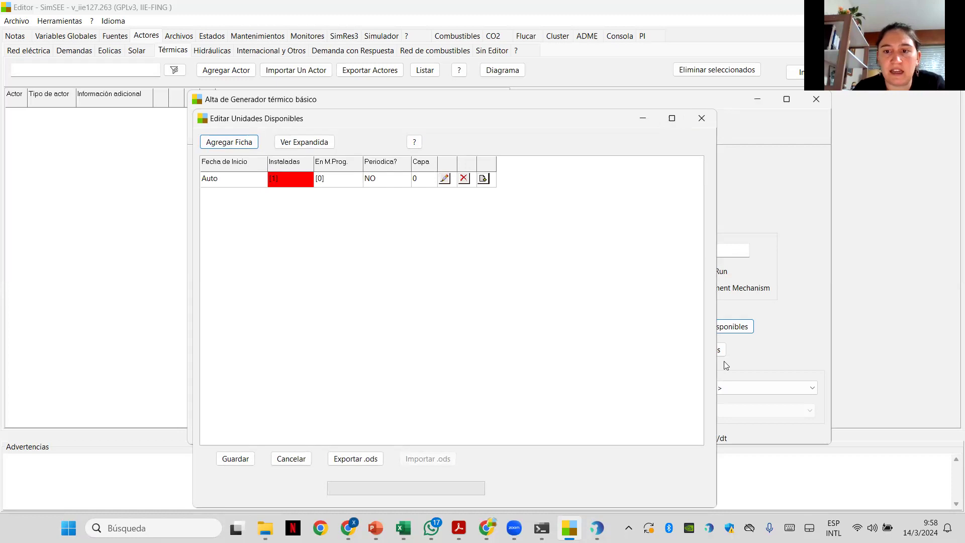
click(721, 326)
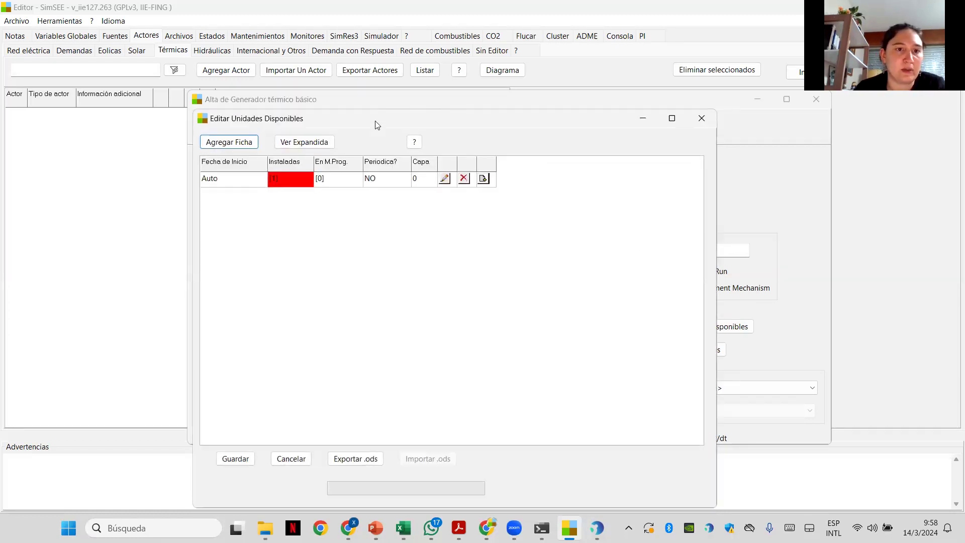
drag(377, 120, 363, 72)
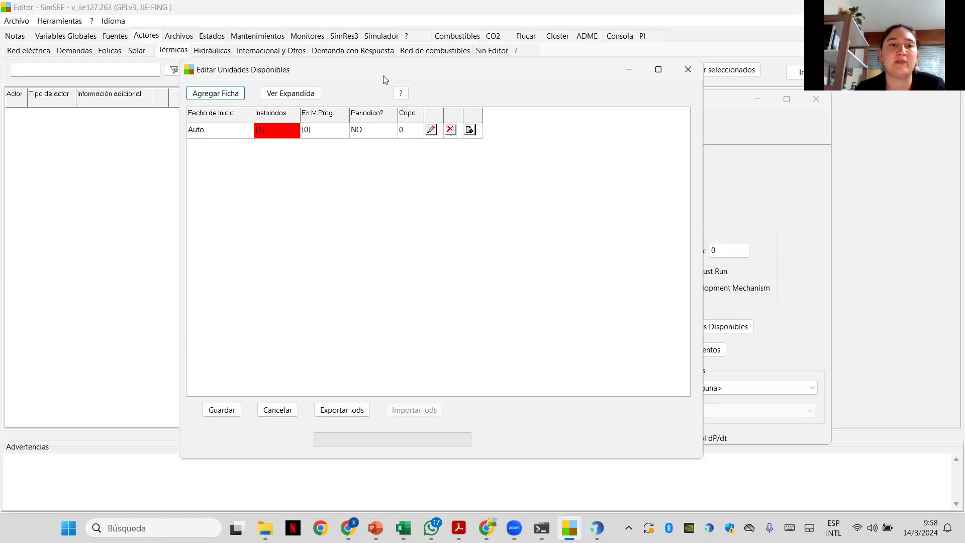
drag(383, 76, 522, 82)
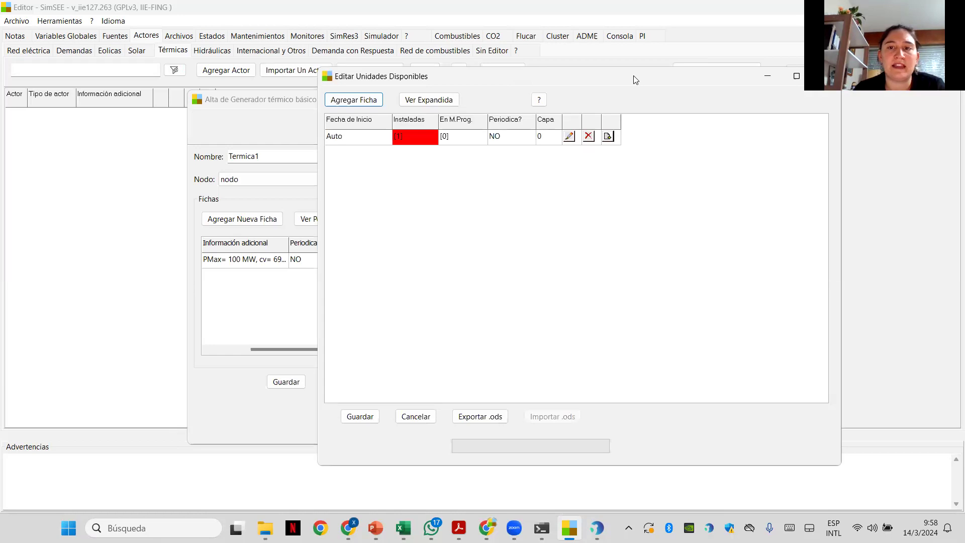
drag(636, 79, 391, 142)
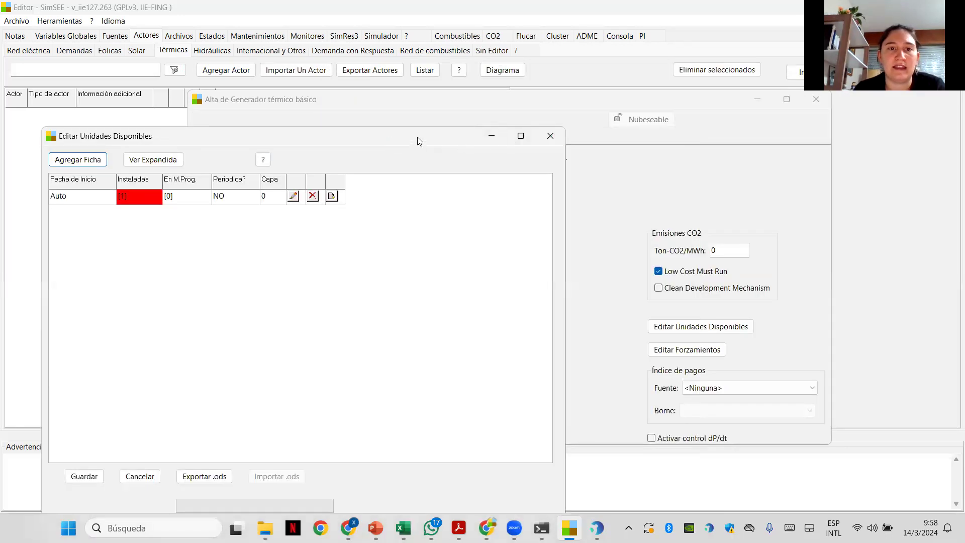
drag(420, 141, 533, 123)
click(663, 119)
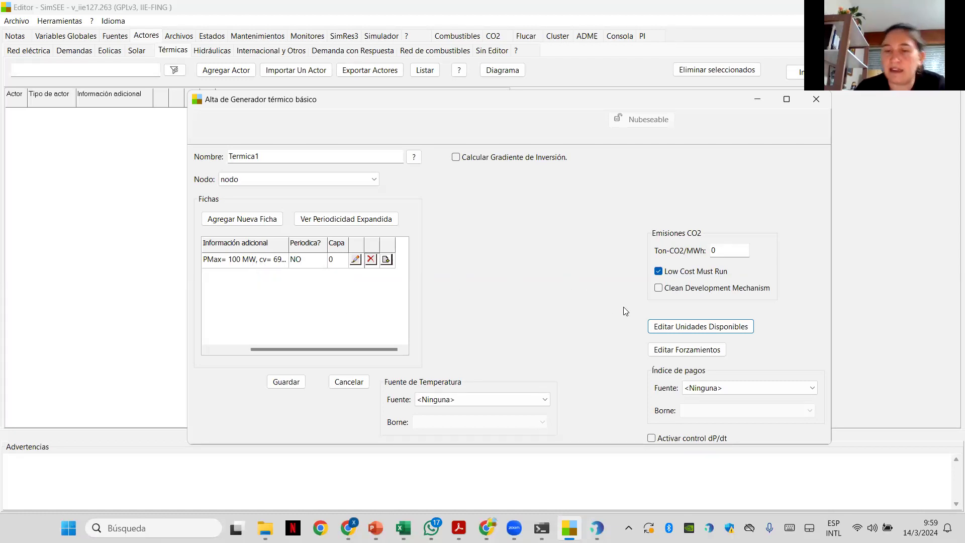
Step: Open the existing sheet in Termica1's available-units list, set its date to 0 and save it
click(676, 332)
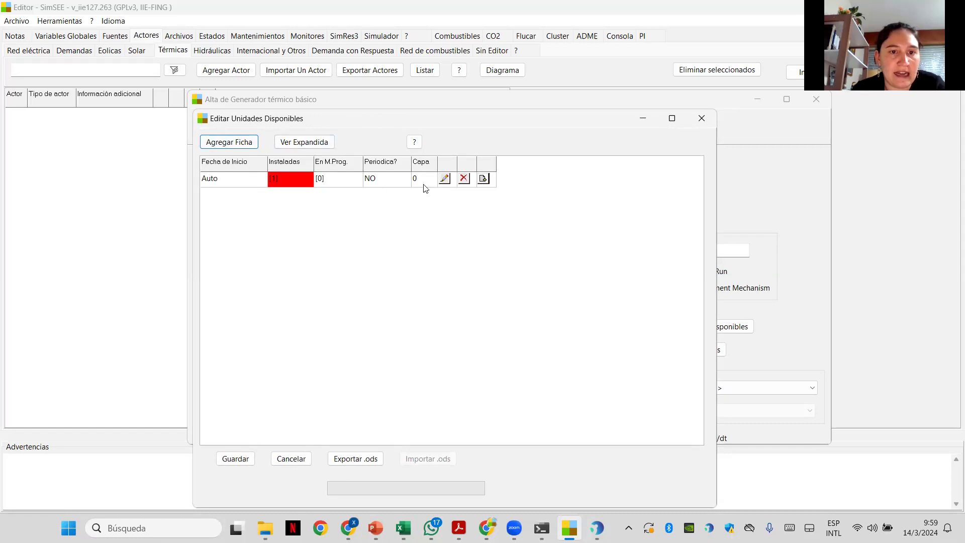
click(444, 179)
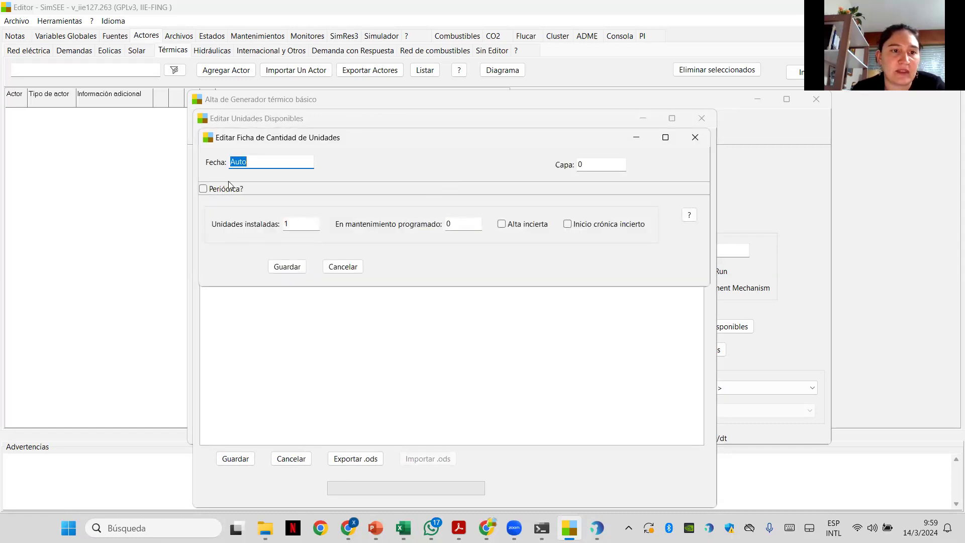
click(694, 138)
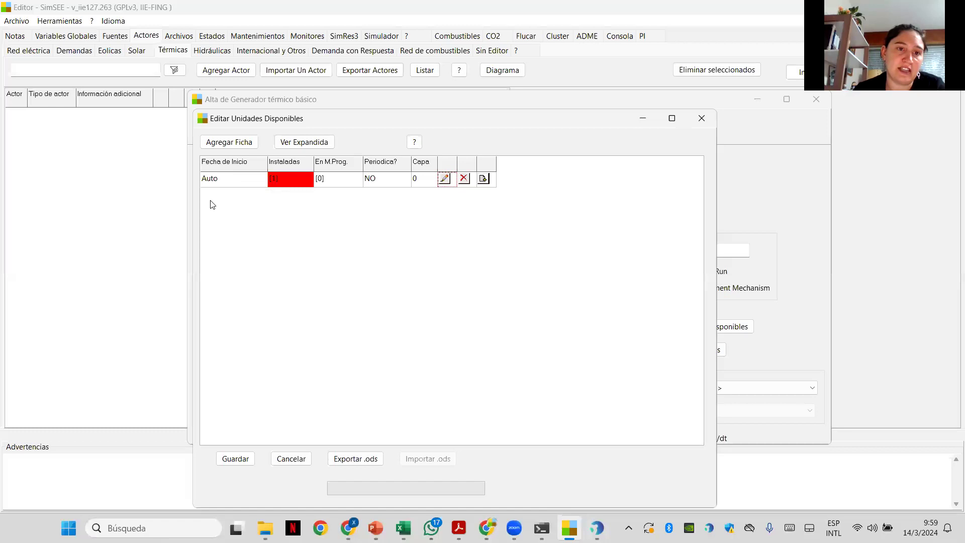
click(447, 180)
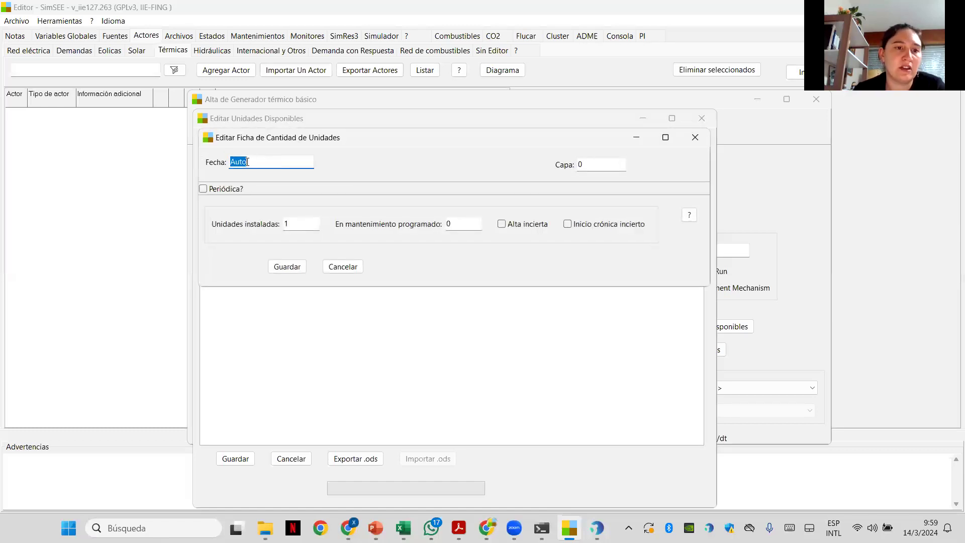
text(0)
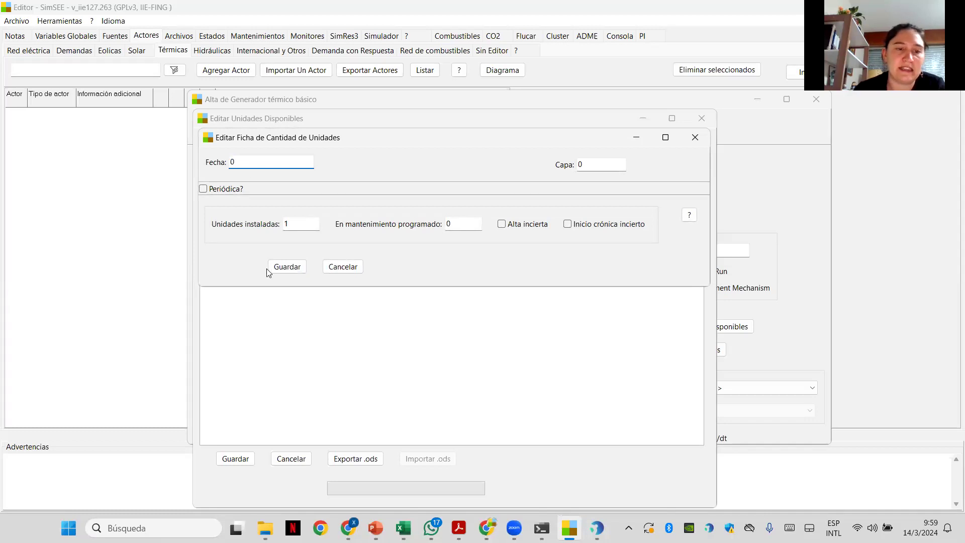
click(298, 266)
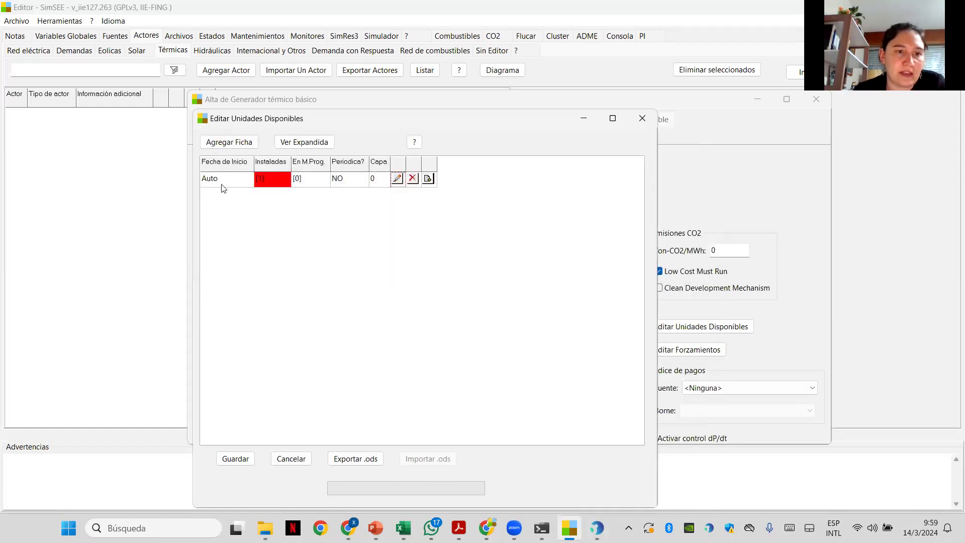
Step: Add an available-units sheet dated 2024-07-01 with 1 installed unit and 1 in scheduled maintenance, and save it
click(394, 180)
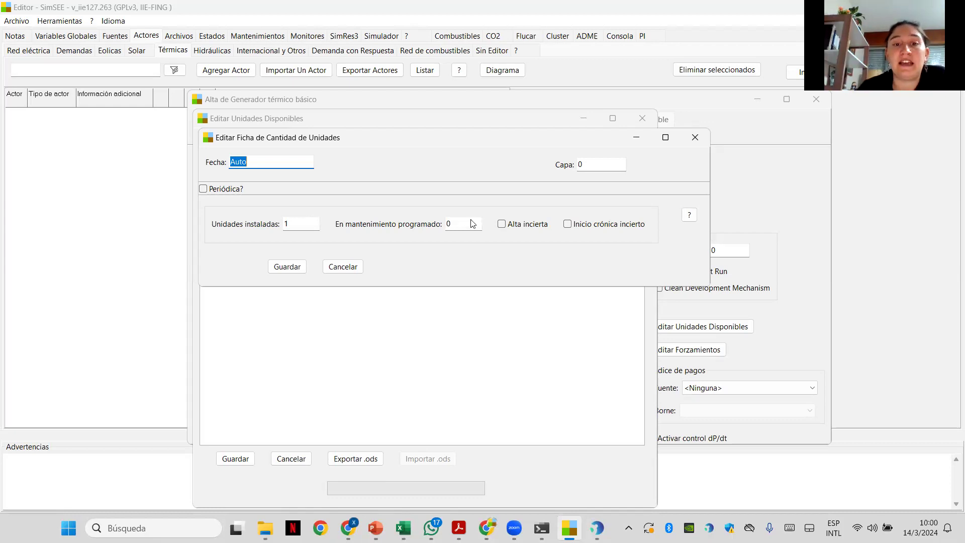
click(331, 268)
click(242, 146)
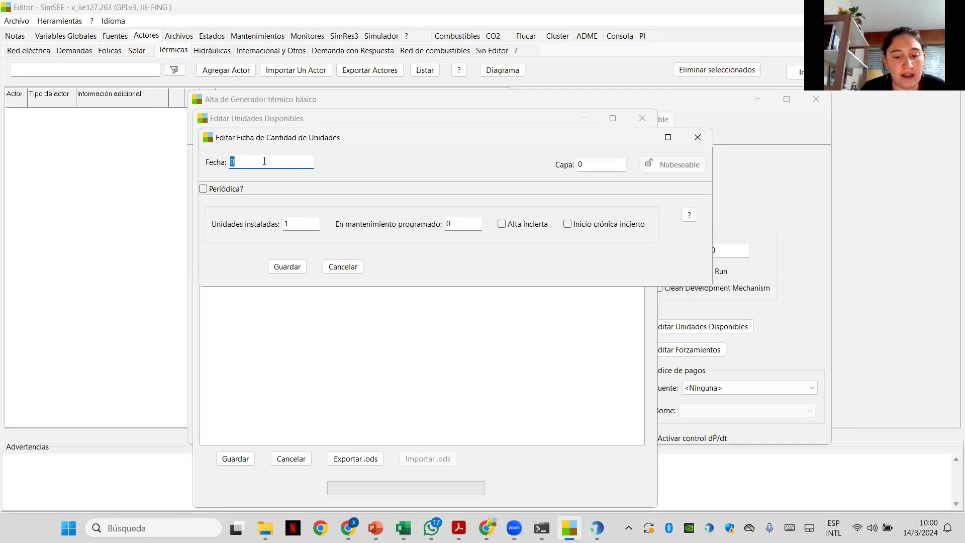
text(2024)
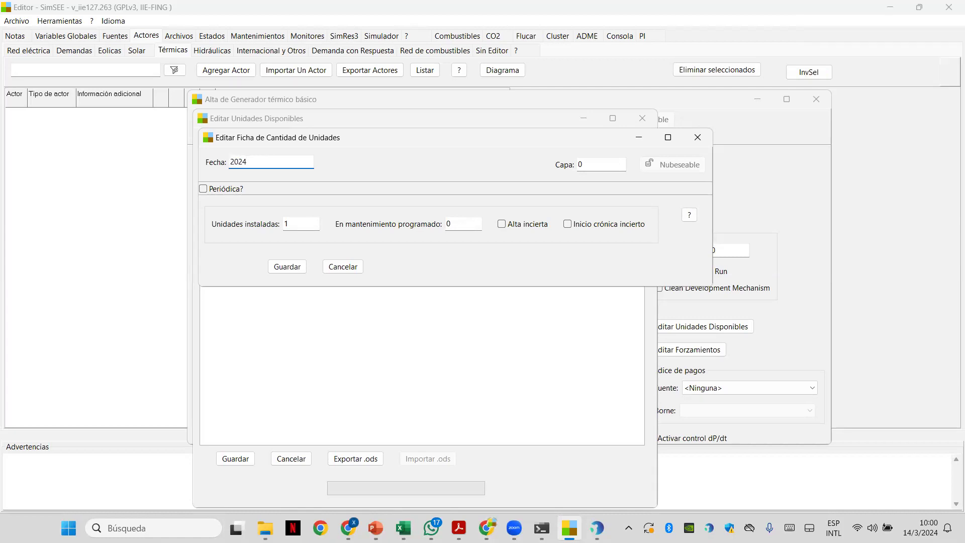
text(-07-1)
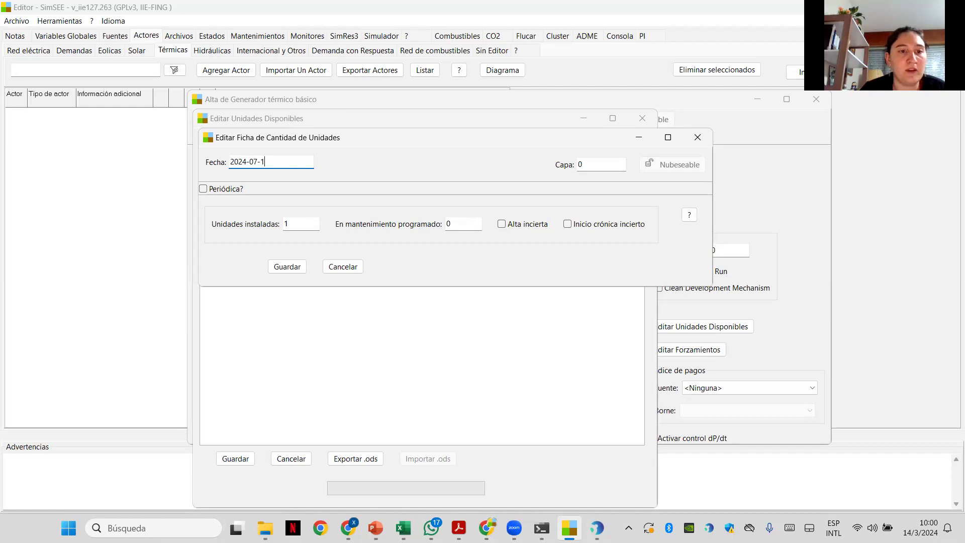
click(453, 224)
text(1)
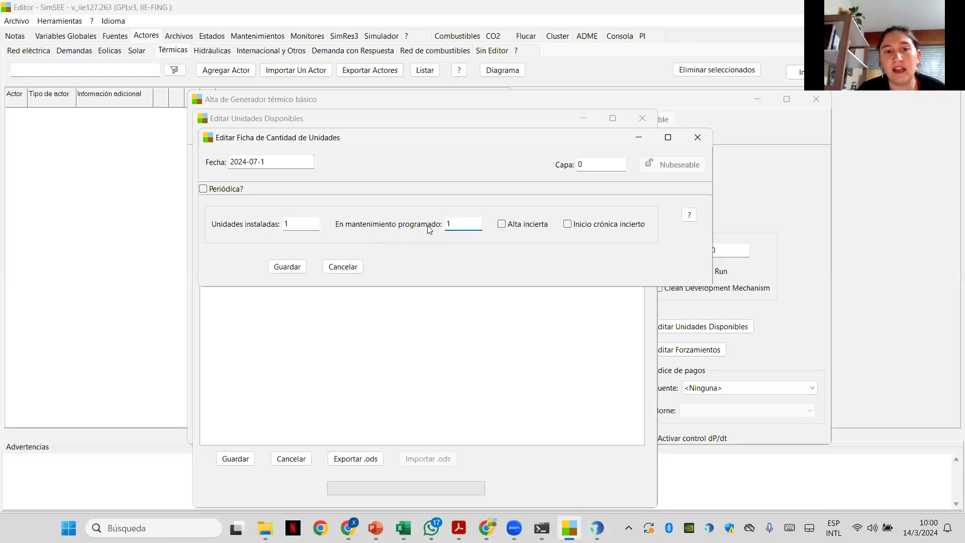
click(277, 269)
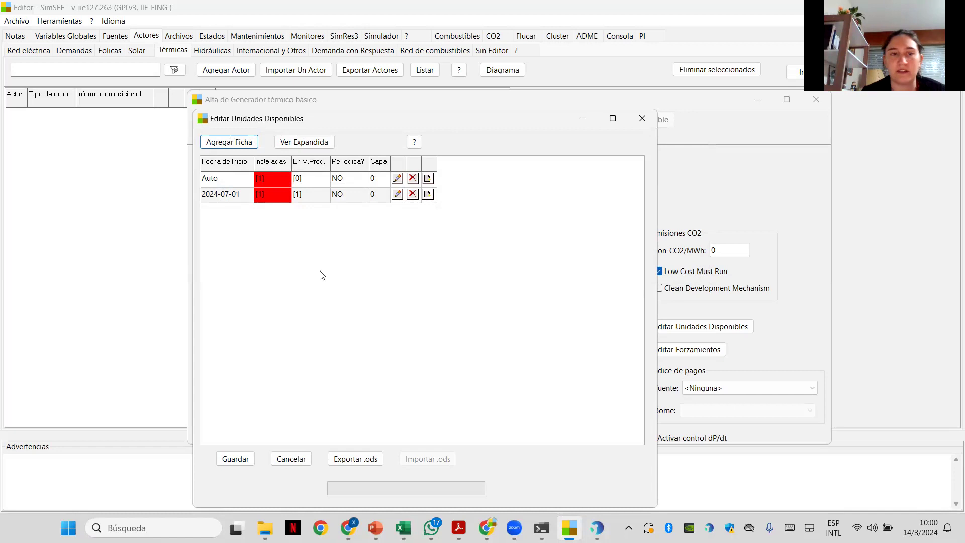
Step: Clone the 2024-07-01 units sheet, date the copy 2024-10-01 with 0 units in scheduled maintenance, and save it
click(428, 195)
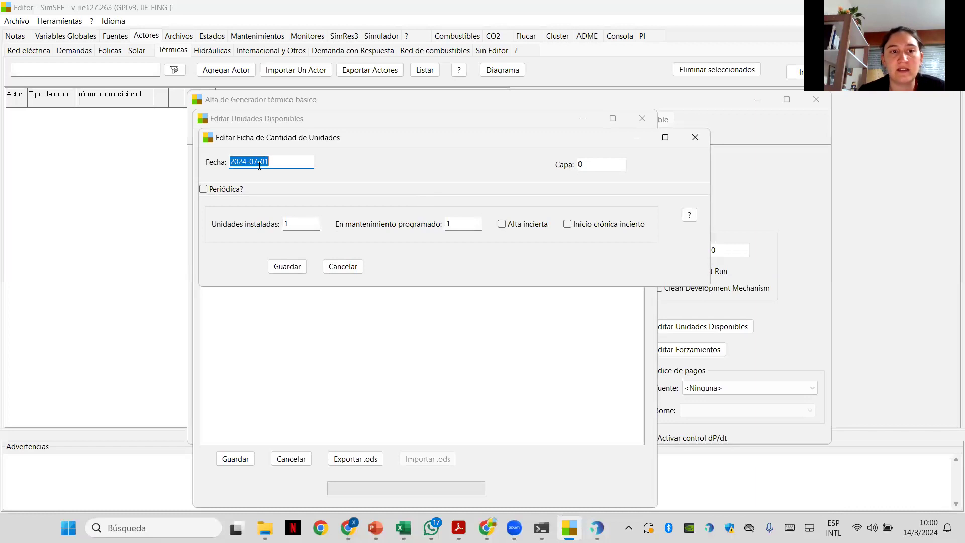
click(260, 162)
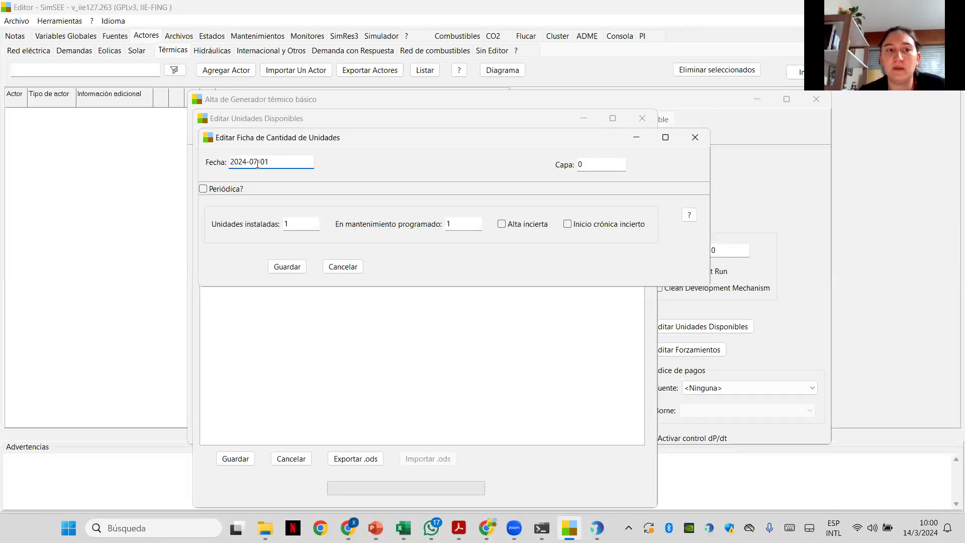
key(BackSpace)
text(9)
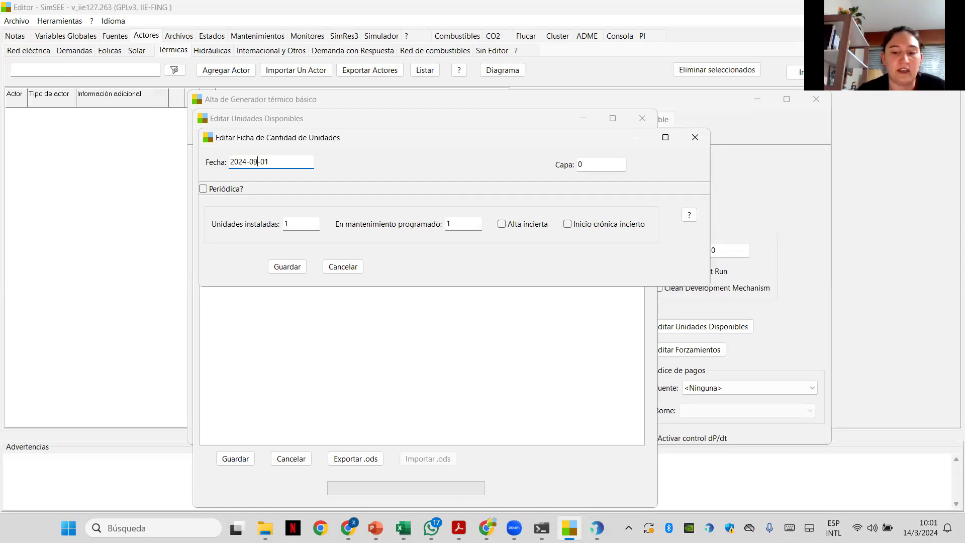
key(BackSpace)
key(BackSpace)
text(10)
double_click(468, 223)
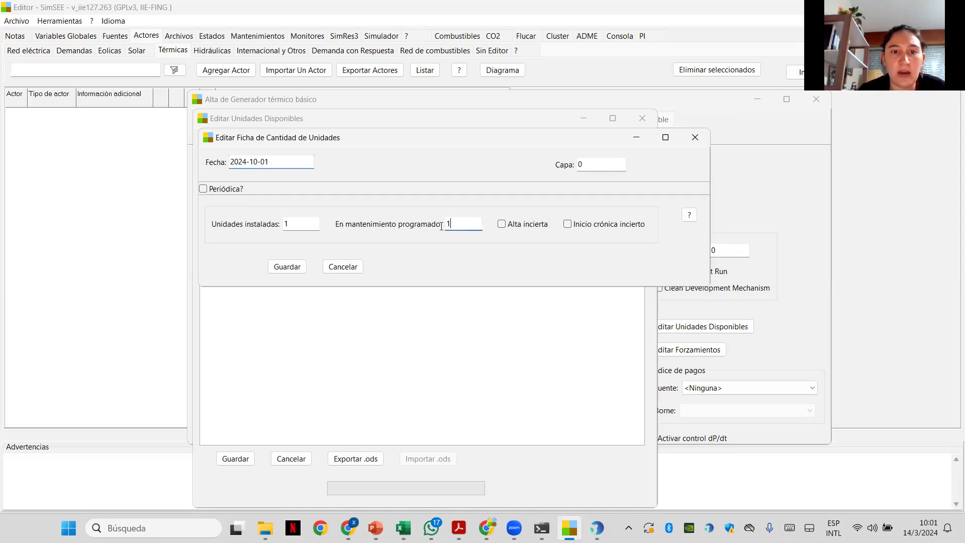
text(0)
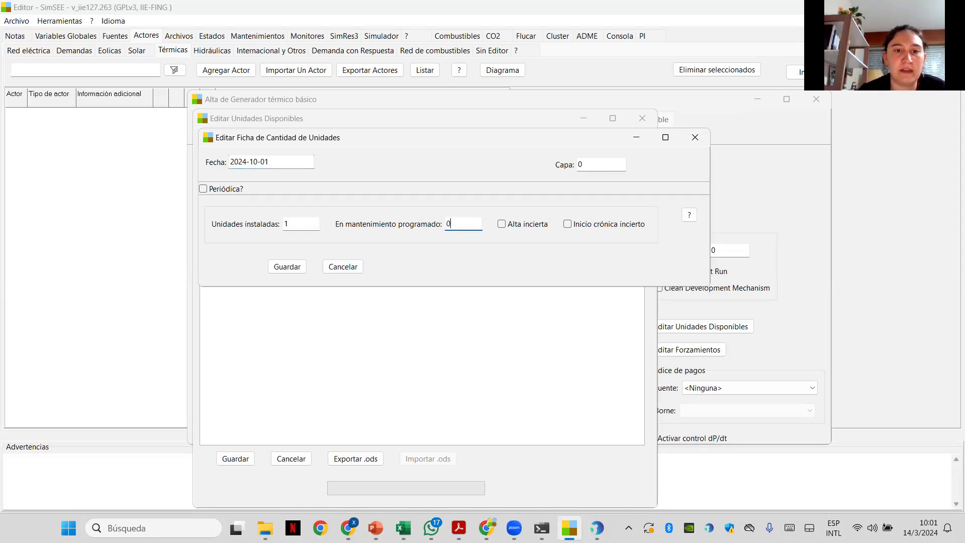
click(283, 267)
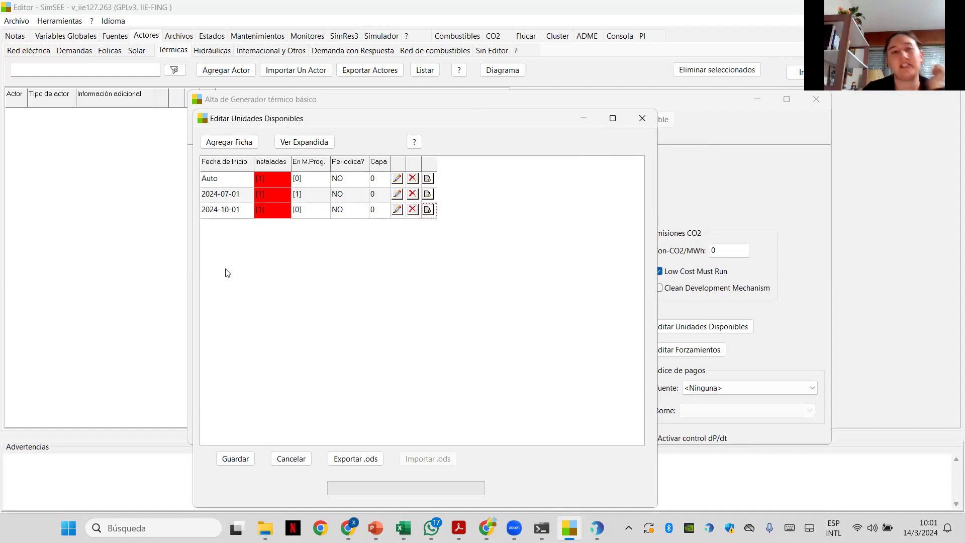
Step: Delete the 2024-07-01 and 2024-10-01 sheets from Termica1's available-units list
drag(351, 117, 526, 99)
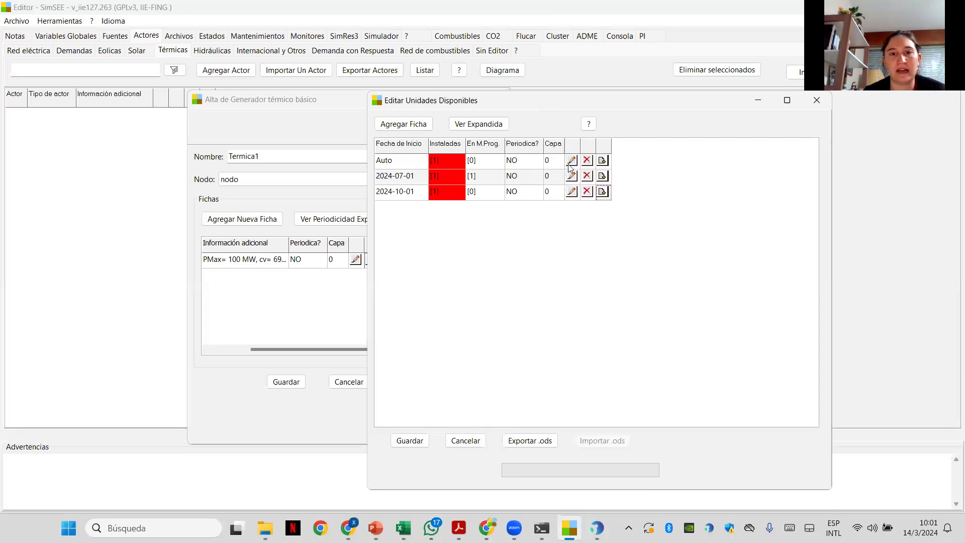
click(586, 176)
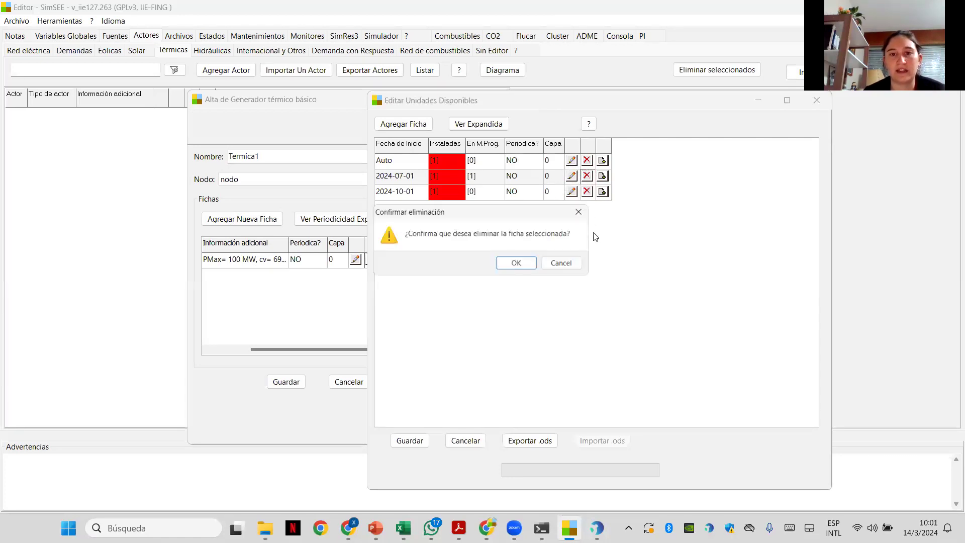
click(517, 263)
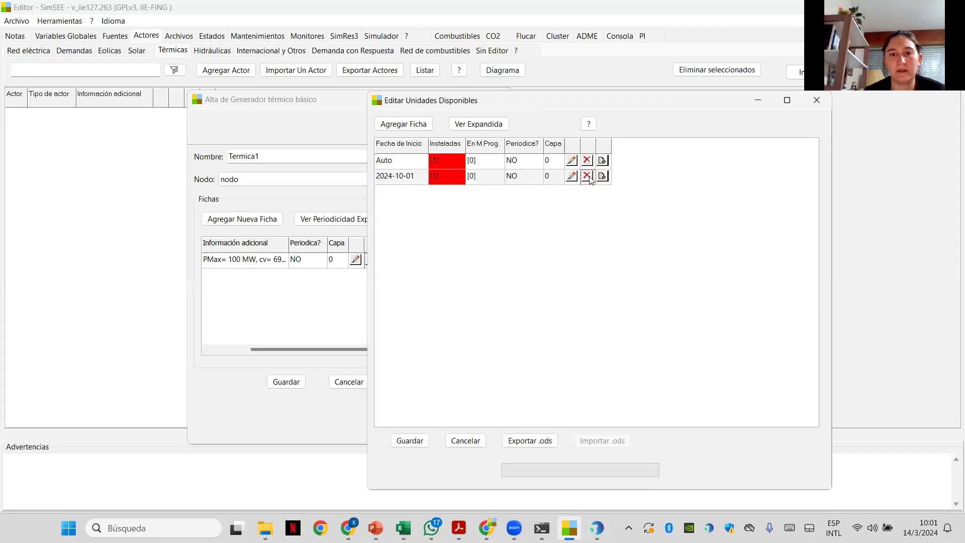
click(586, 175)
click(518, 263)
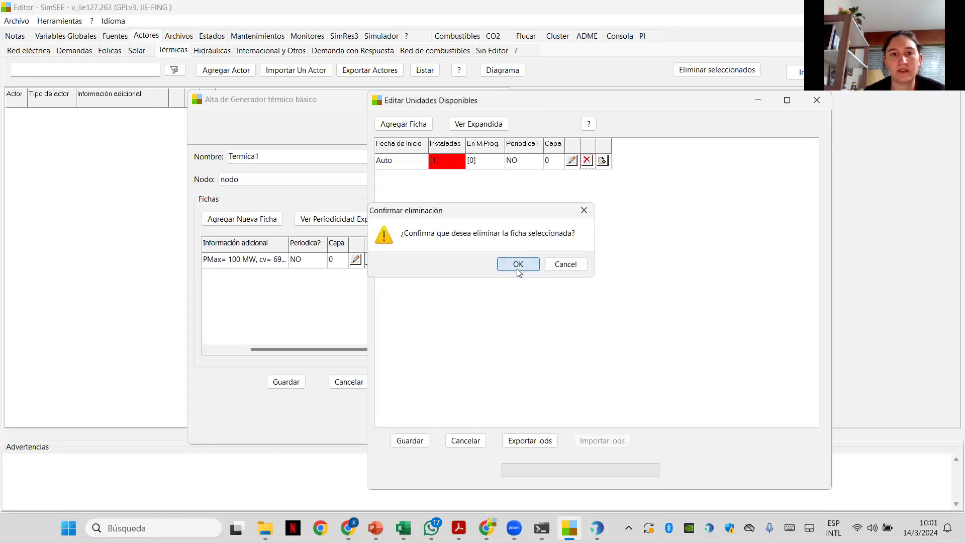
Step: Set the installed units in the Auto sheet to 2, and save both the sheet and Termica1's available-units list
click(572, 160)
double_click(467, 205)
text(2)
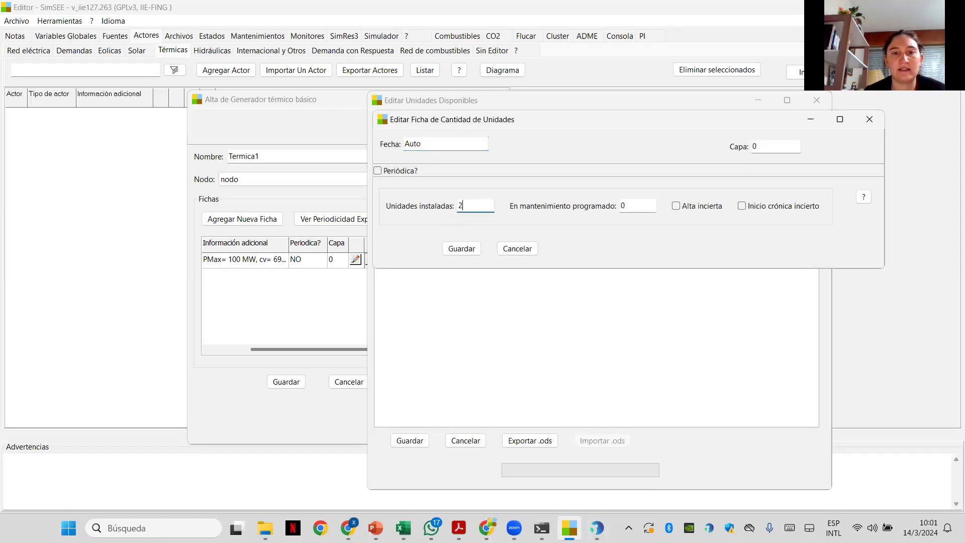
click(459, 248)
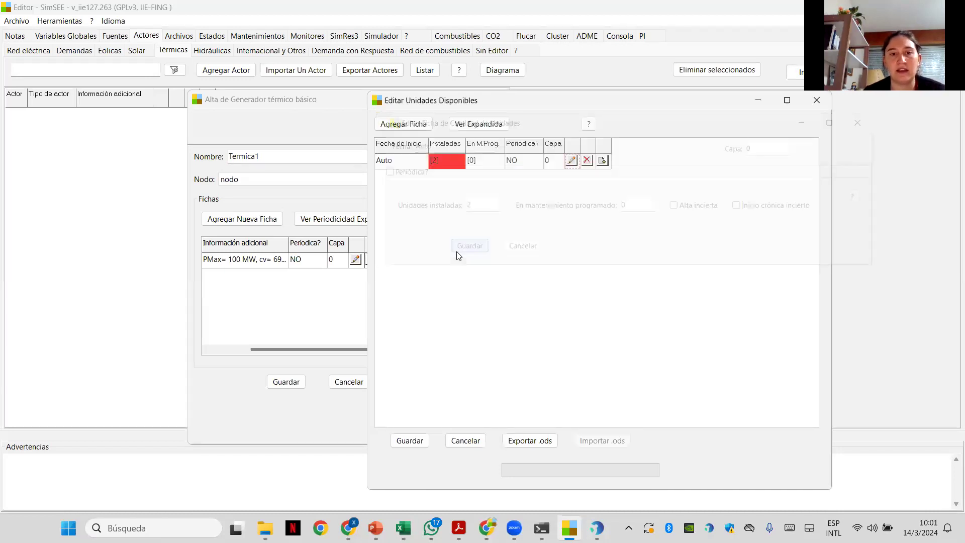
click(409, 440)
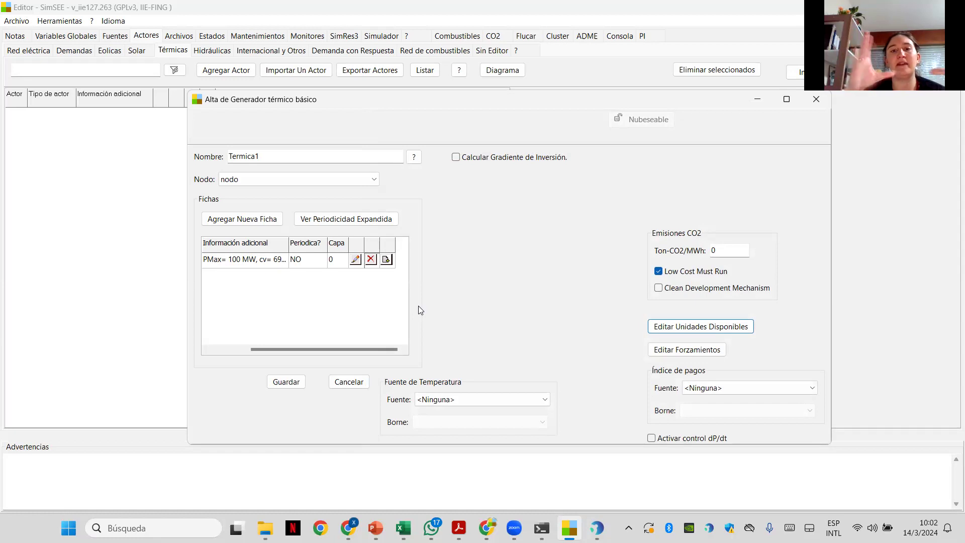
Step: Set the installed units in Termica1's Auto sheet to 1, and save the sheet and the available-units list
click(356, 261)
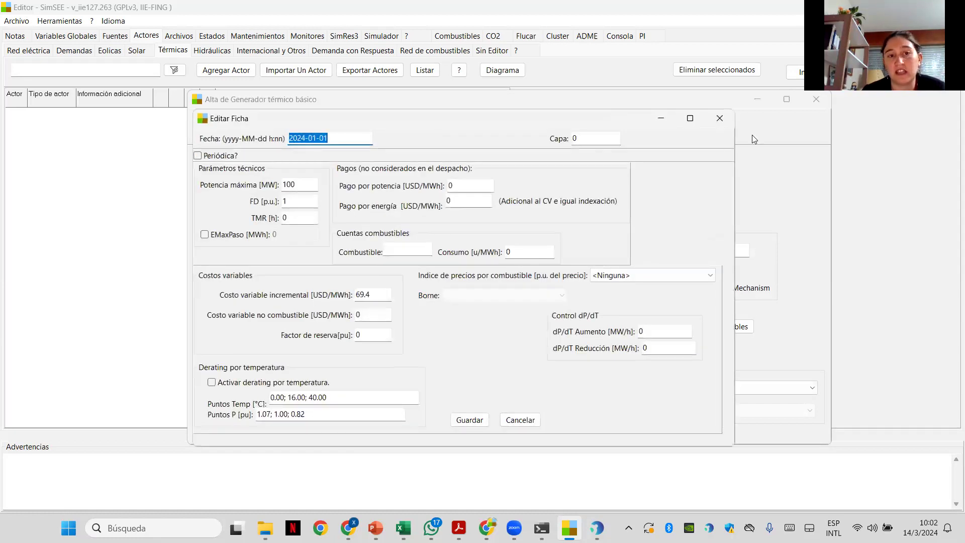
click(720, 119)
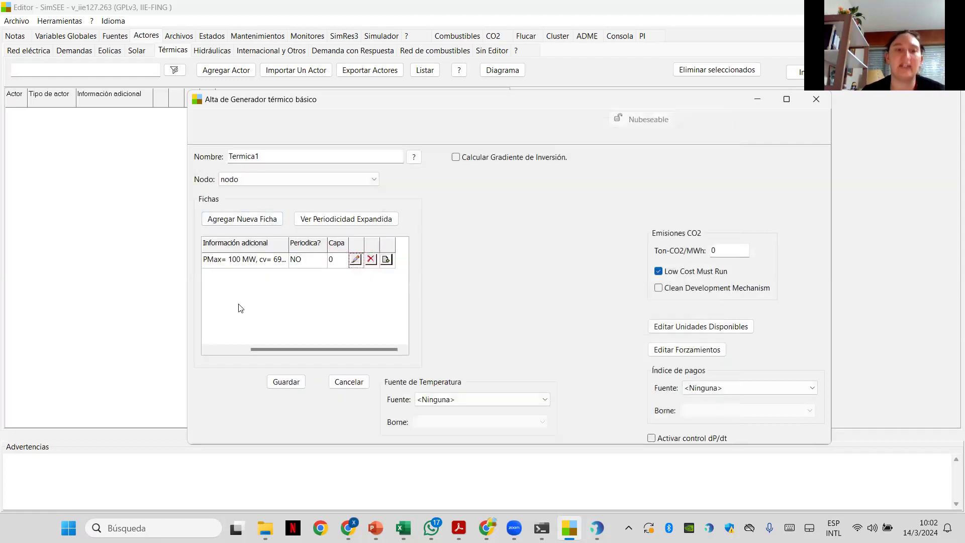
click(688, 331)
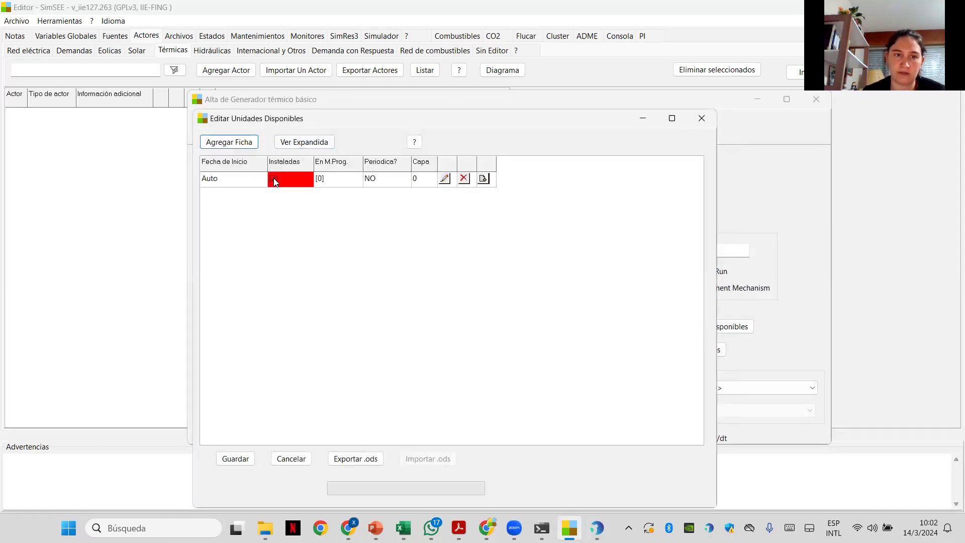
click(443, 179)
drag(310, 224, 262, 228)
text(1)
click(298, 272)
click(235, 459)
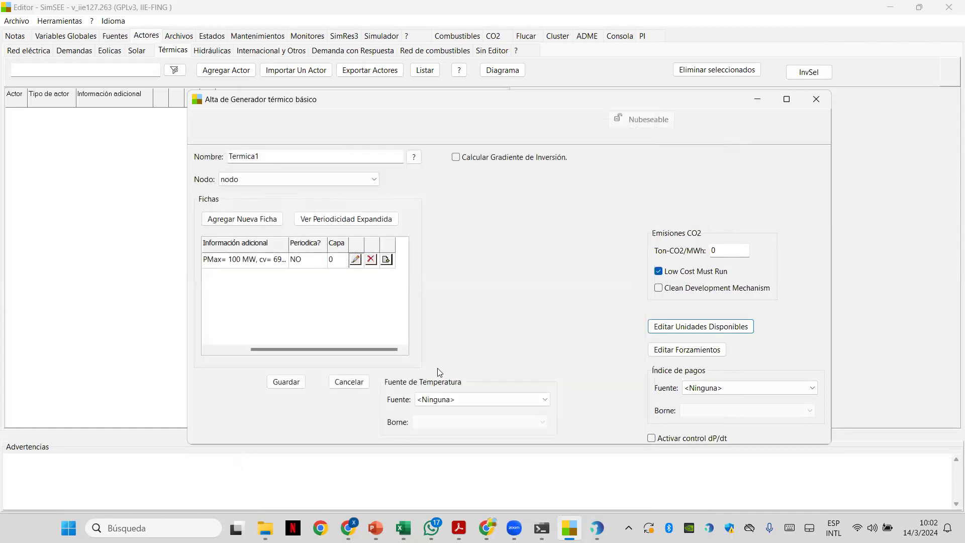
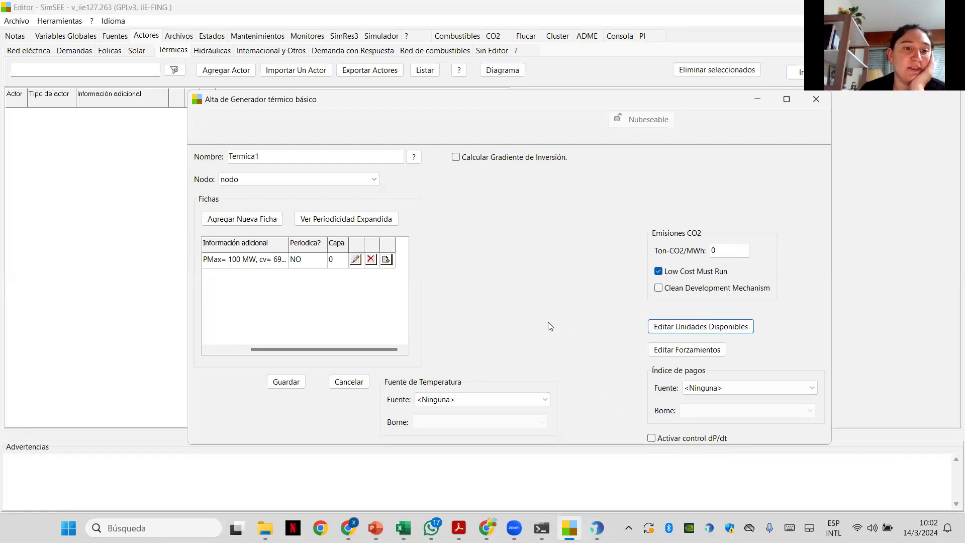
Step: Set the Auto sheet's installed units to 2 in Termica1's available-units list, and save both
click(707, 329)
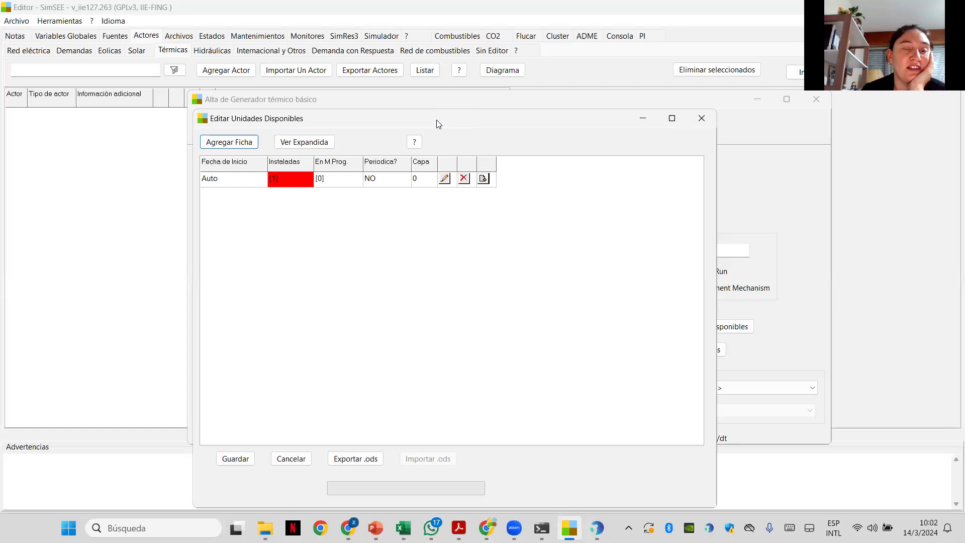
drag(437, 121, 439, 67)
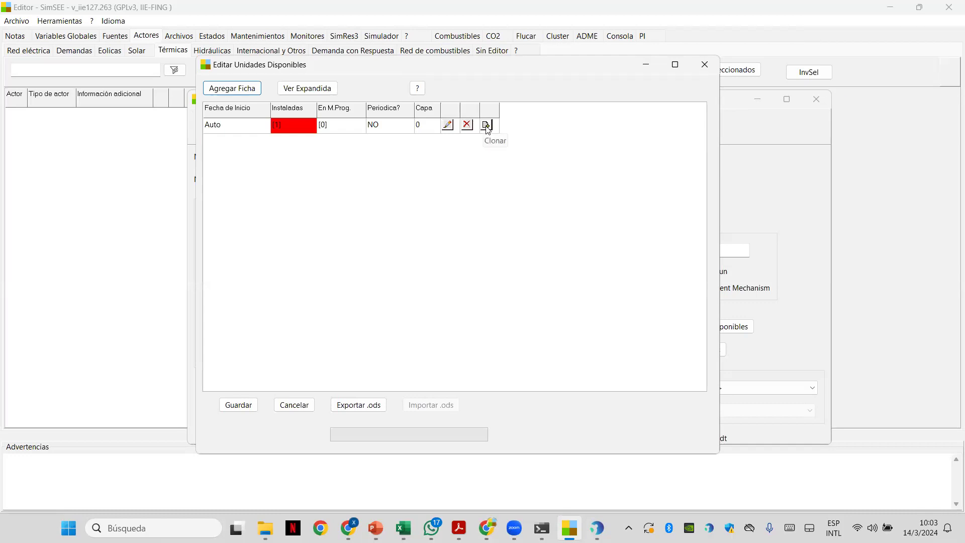
click(706, 66)
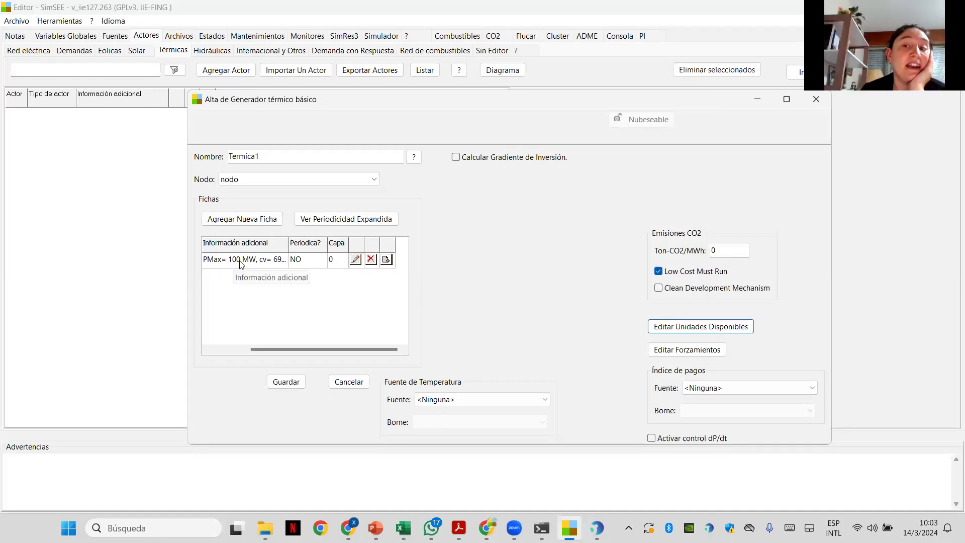
click(682, 328)
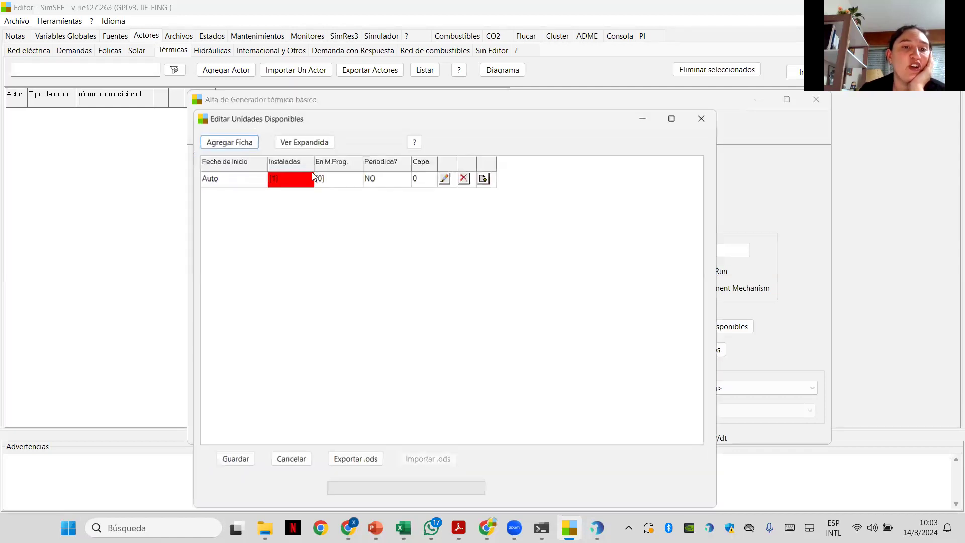
click(443, 178)
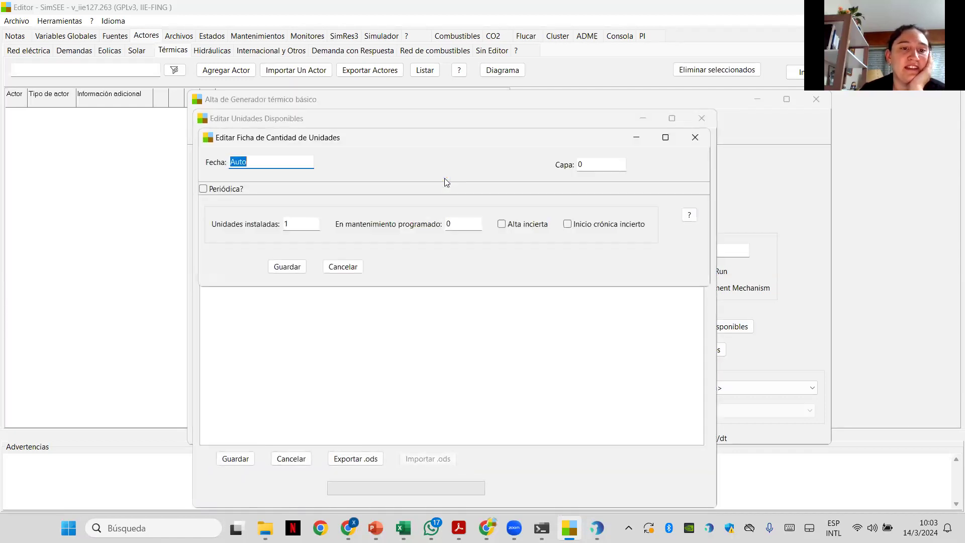
double_click(305, 220)
text(2)
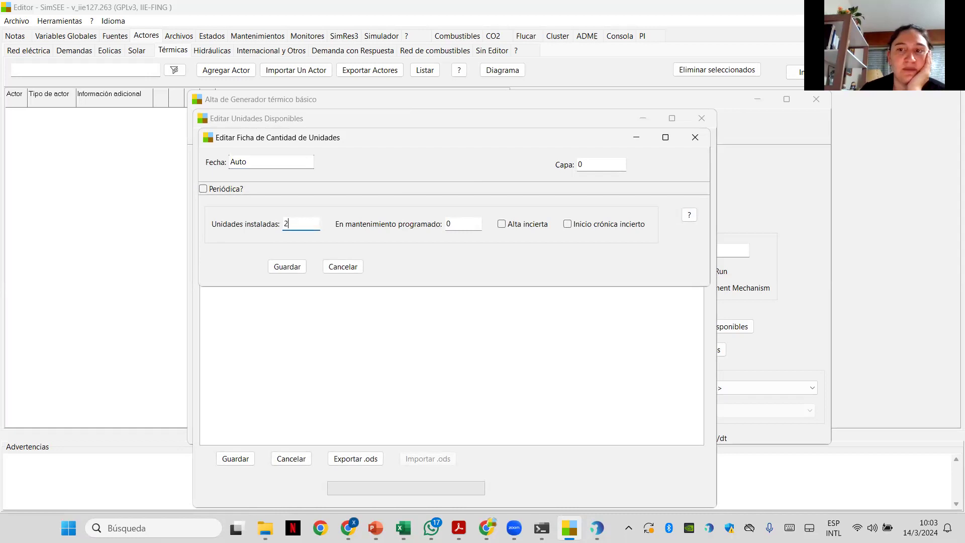
click(291, 270)
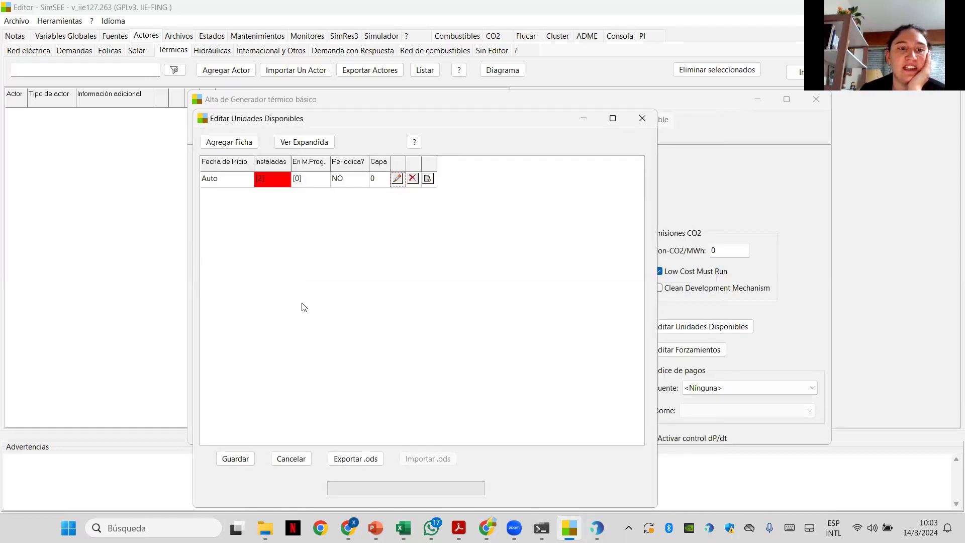
drag(401, 115, 575, 85)
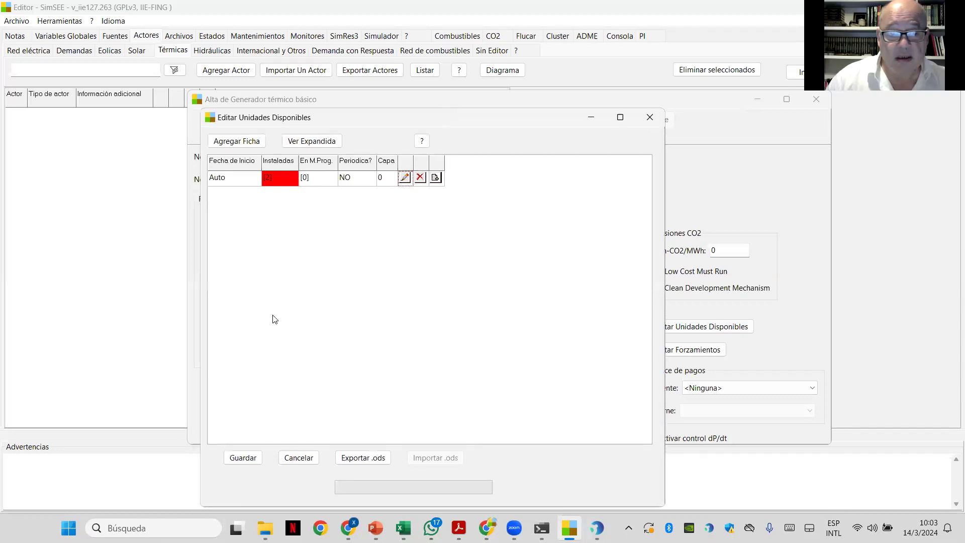
click(412, 432)
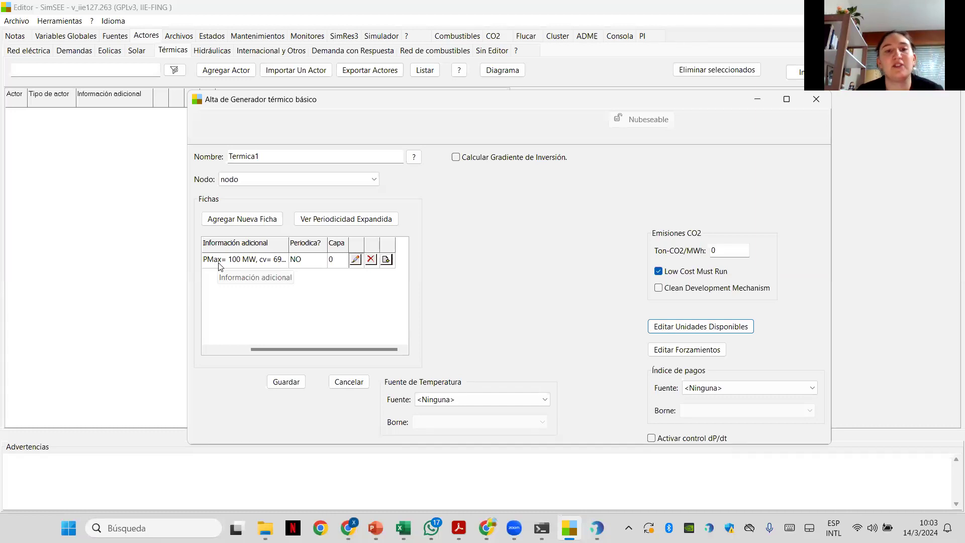
Step: Set the Auto sheet's installed units to 1, and save the sheet, the available-units list and the Termica1 generator
click(695, 327)
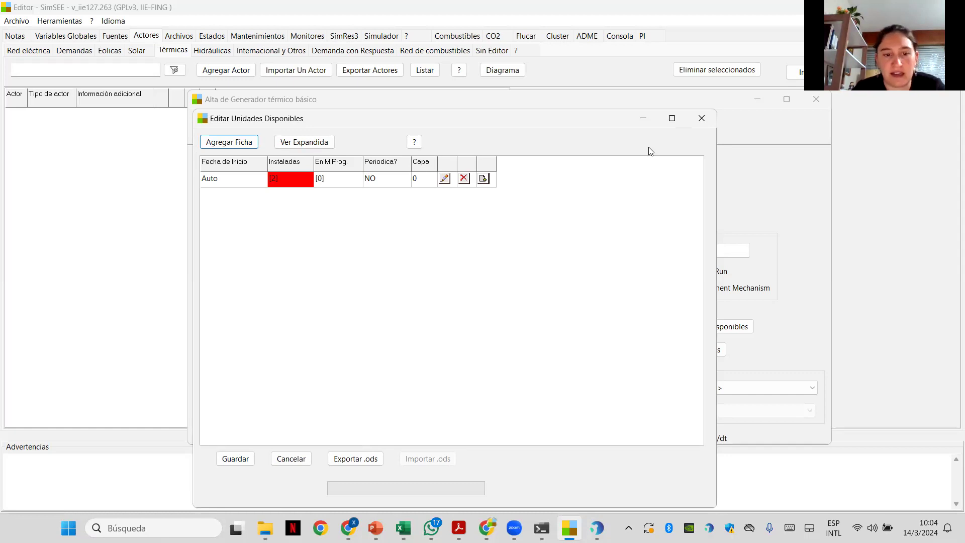
click(445, 179)
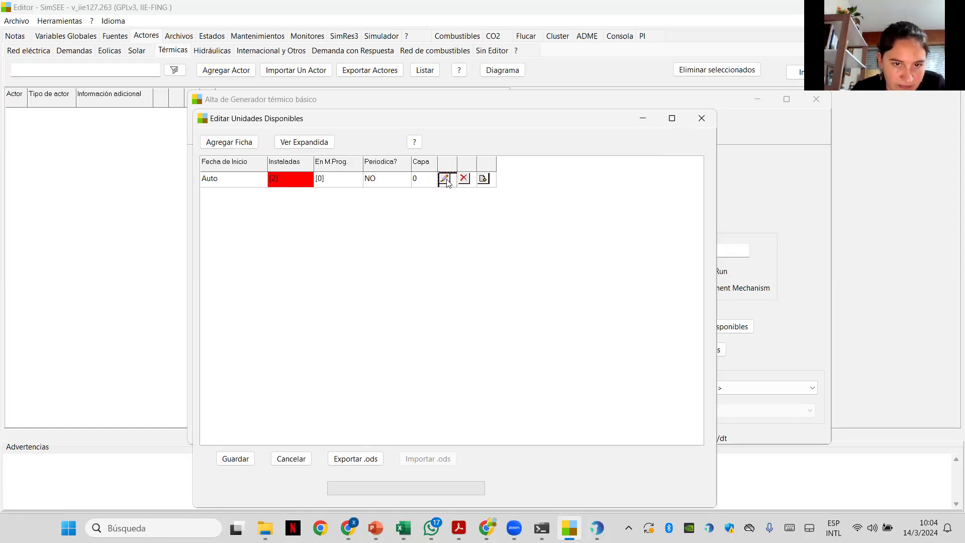
double_click(304, 223)
text(1)
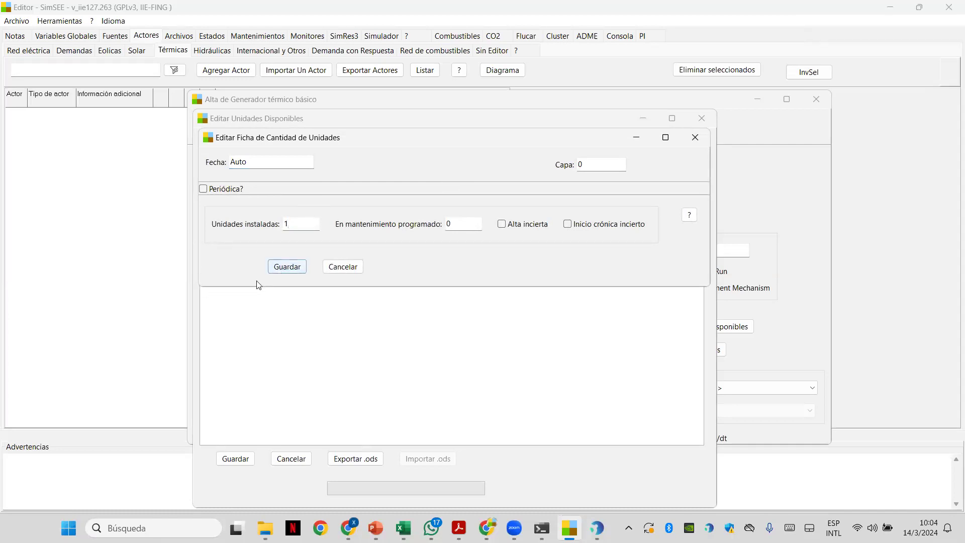
click(283, 269)
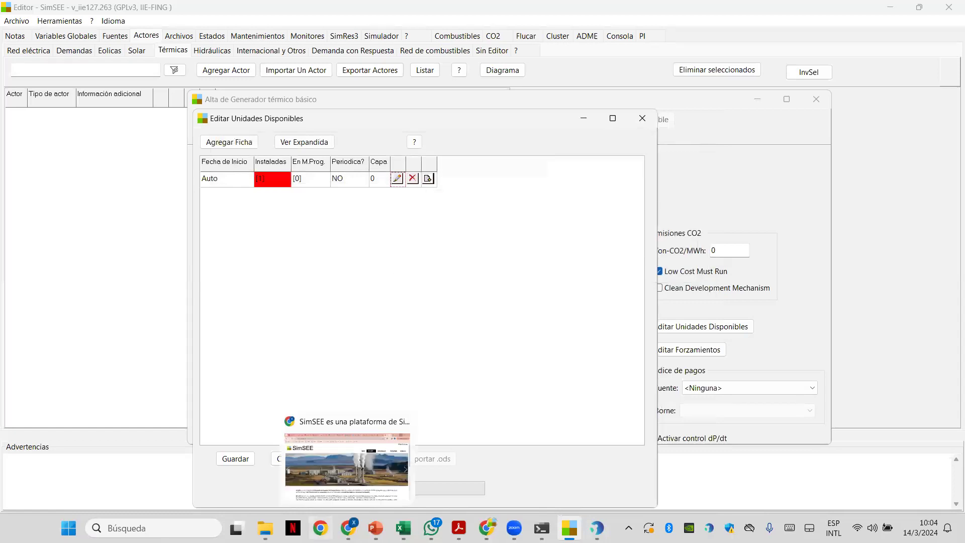
click(236, 458)
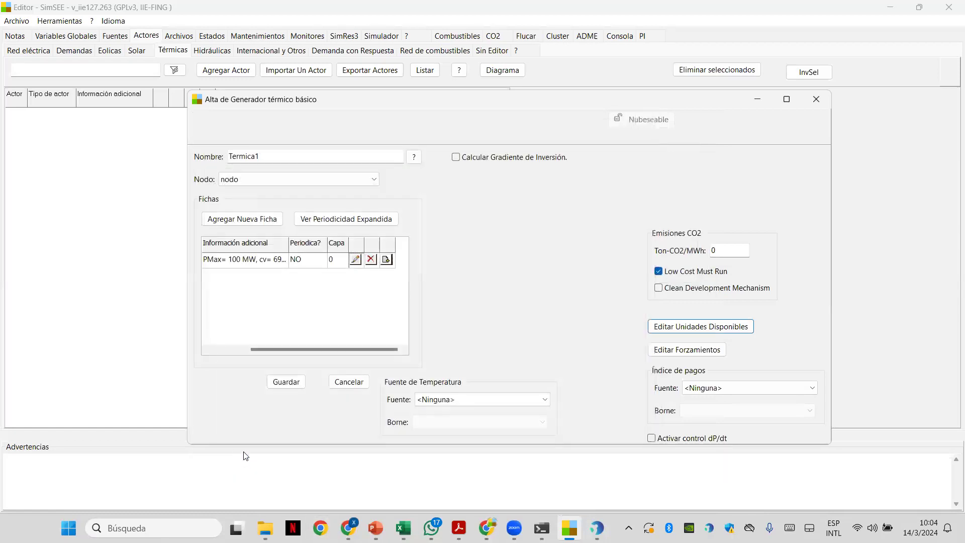
click(286, 382)
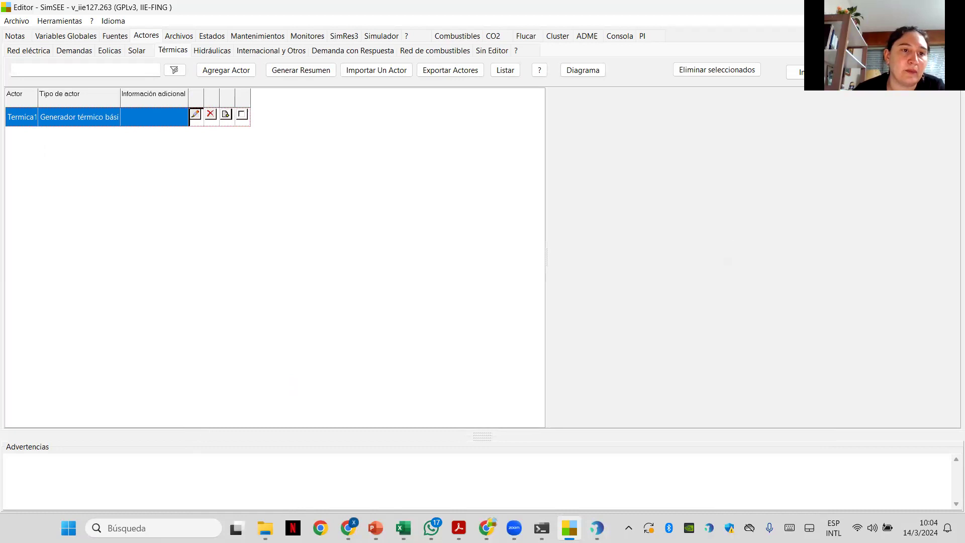
Step: Reopen Termica1, check its available-units list, and close both windows without changes
click(201, 115)
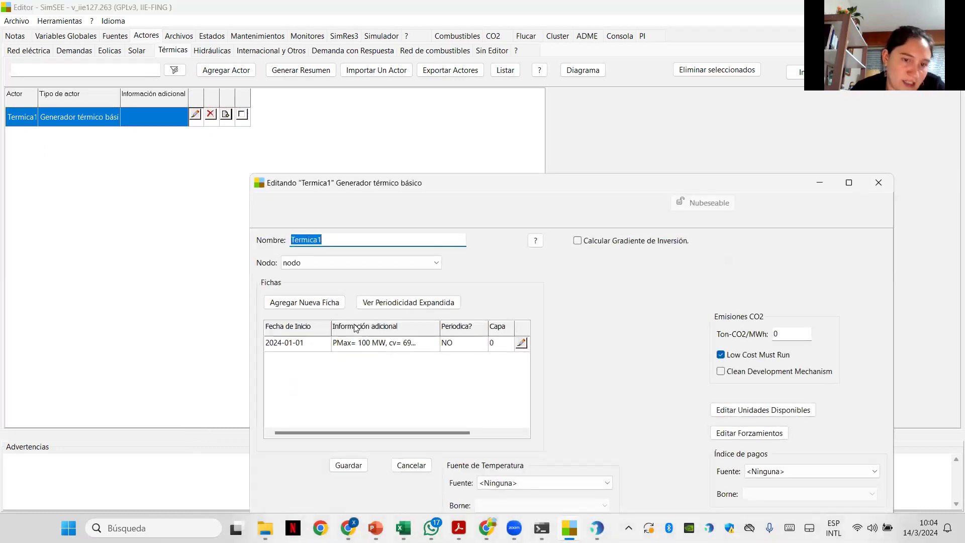
click(777, 410)
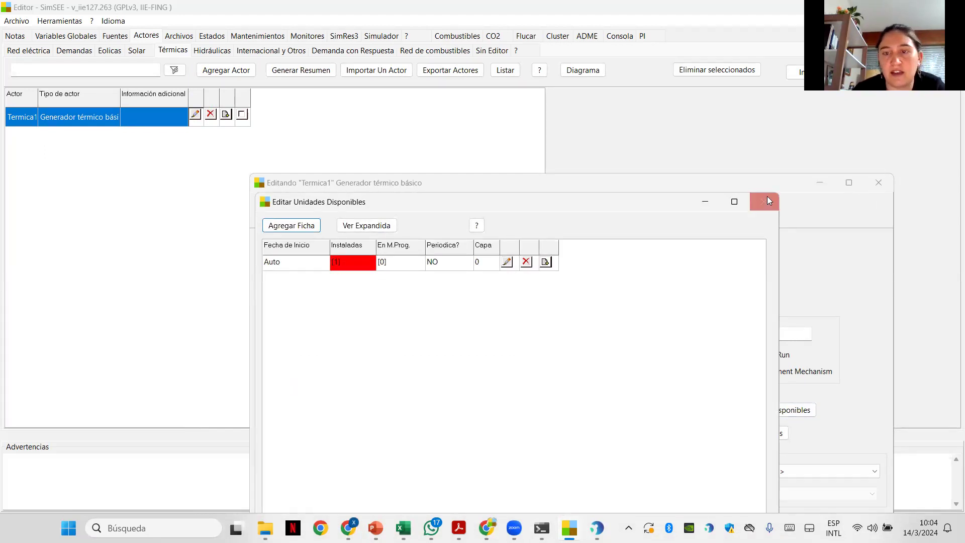
click(766, 200)
click(887, 185)
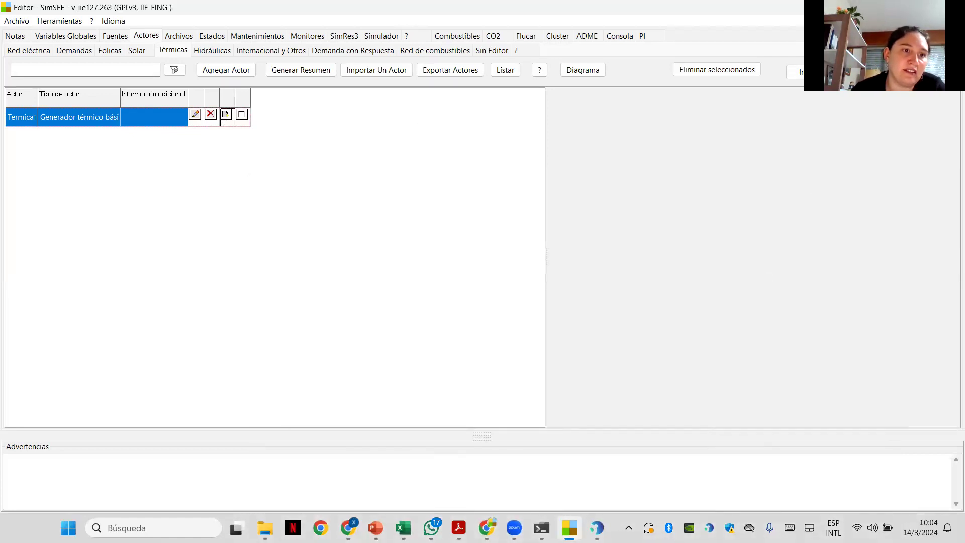
Step: Clone the Termica1 generator, name the copy Termica2, and save it
click(225, 115)
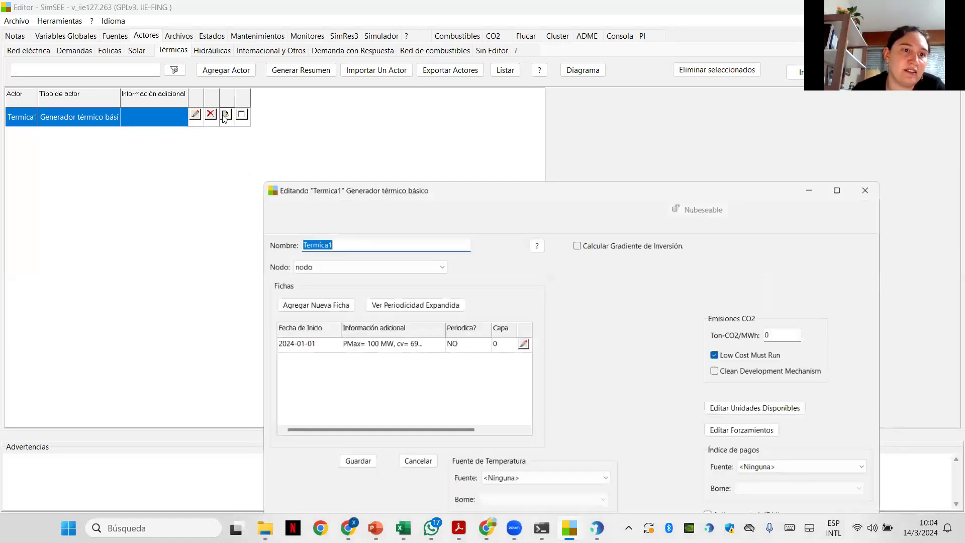
click(331, 242)
key(BackSpace)
text(2)
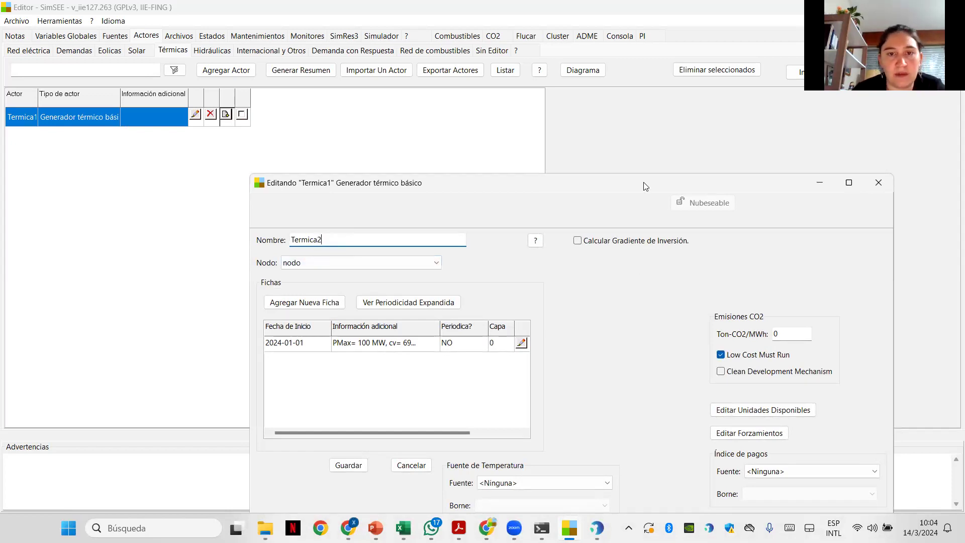
drag(646, 186, 569, 104)
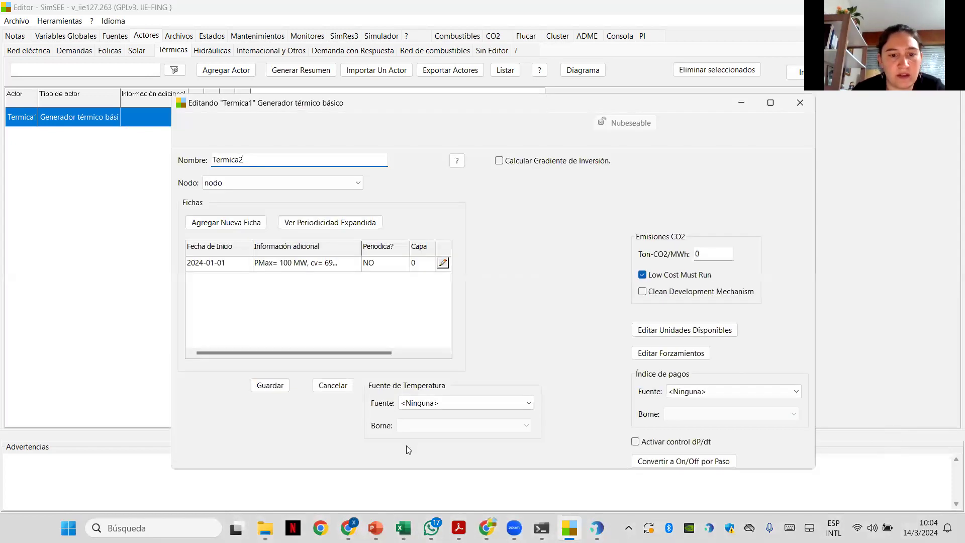
click(270, 385)
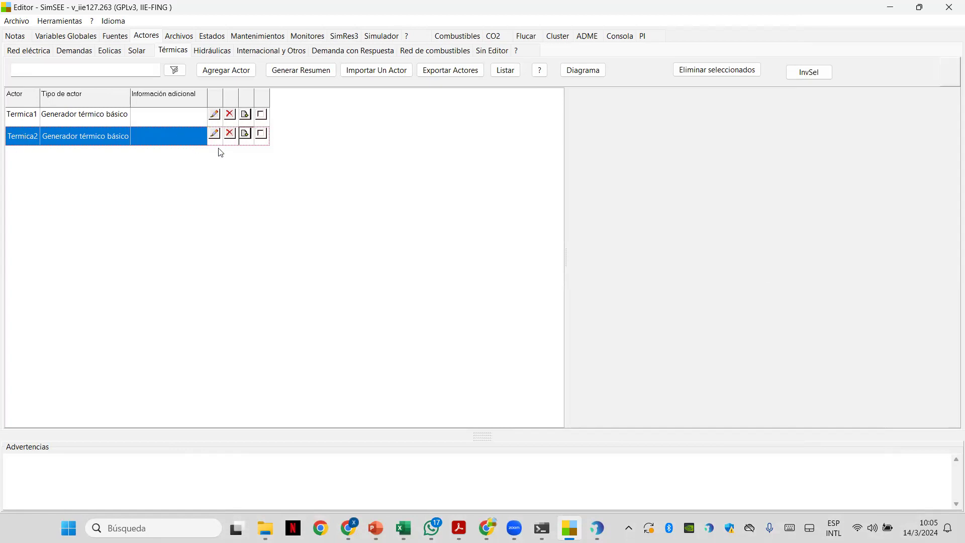
Step: Delete the Termica2 generator from the thermal actors
click(229, 133)
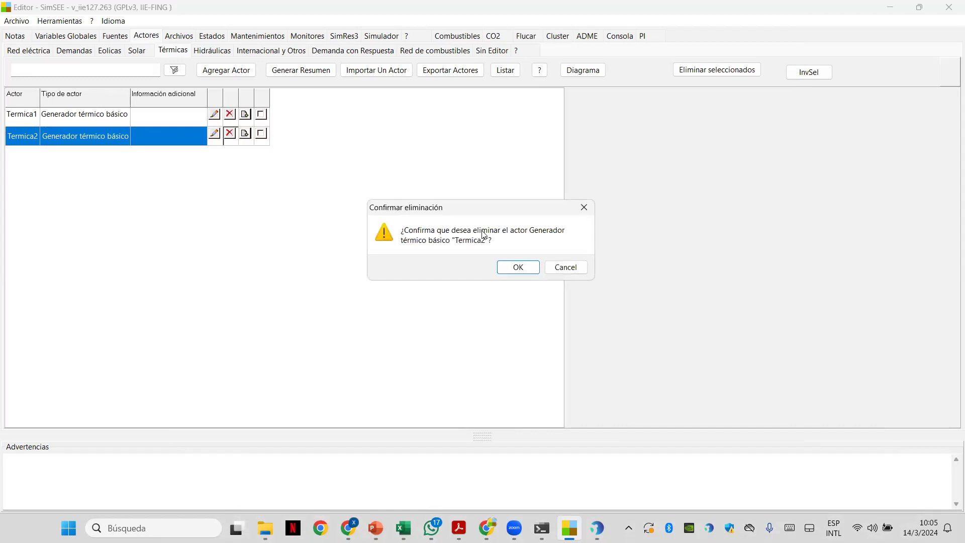
click(521, 267)
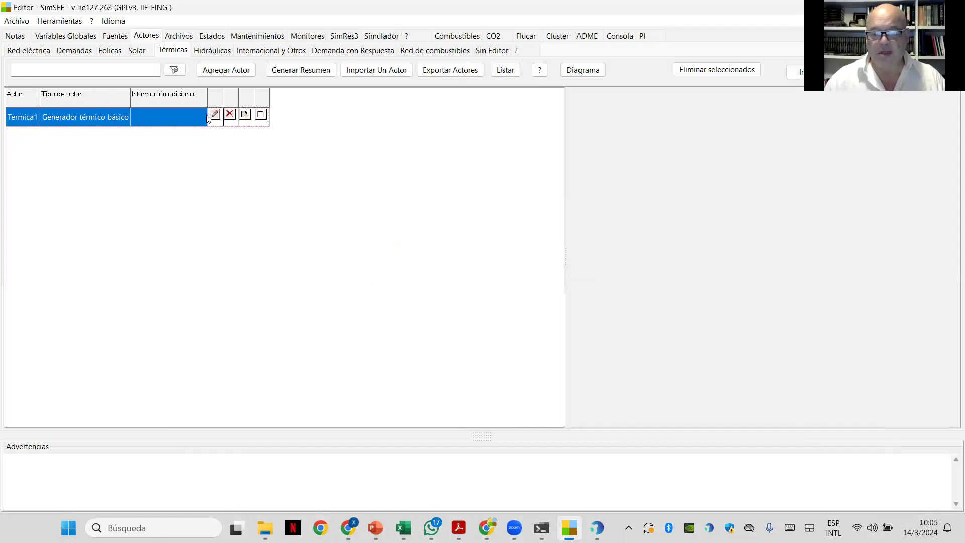
Step: Open Termica1 for editing and clone its 2024-01-01 parameter sheet
click(214, 114)
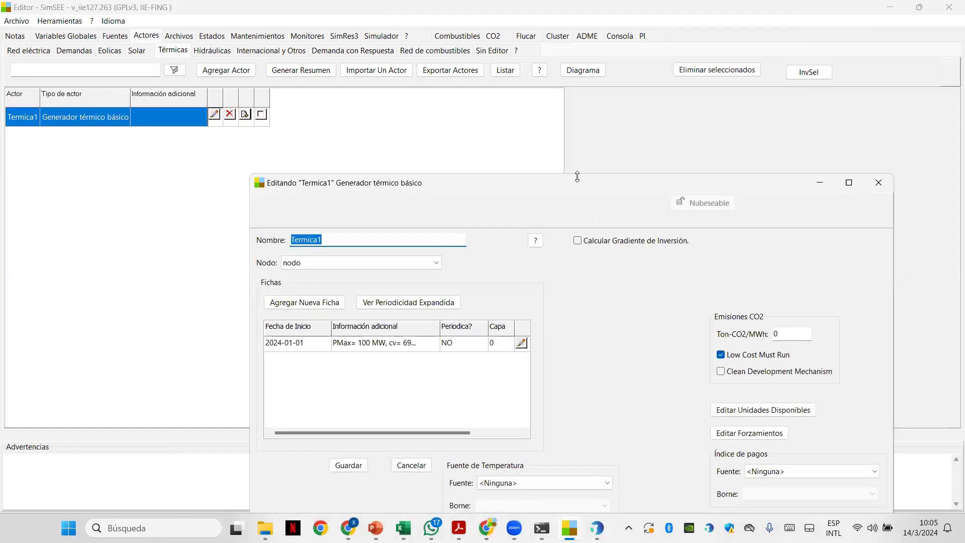
double_click(577, 177)
double_click(427, 86)
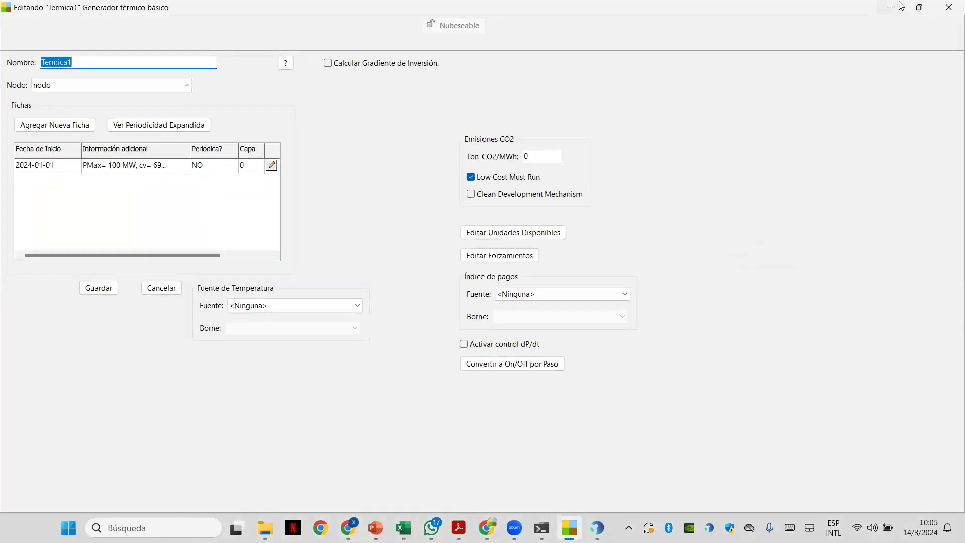
click(919, 8)
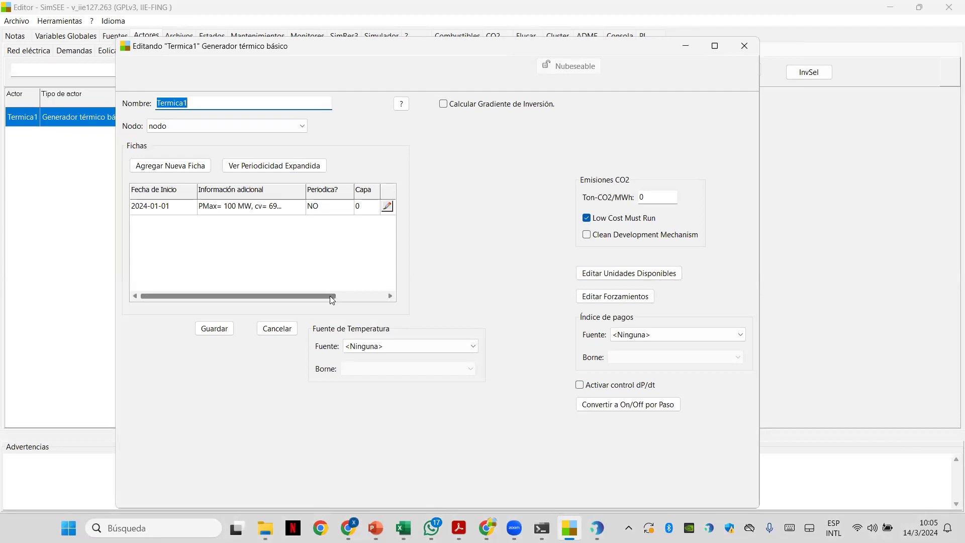
drag(333, 299, 333, 299)
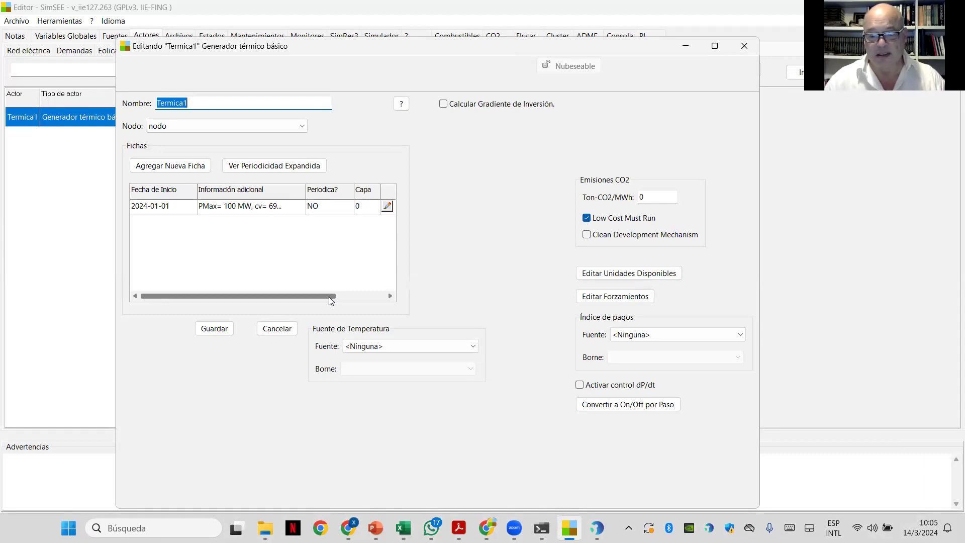
drag(329, 297, 378, 297)
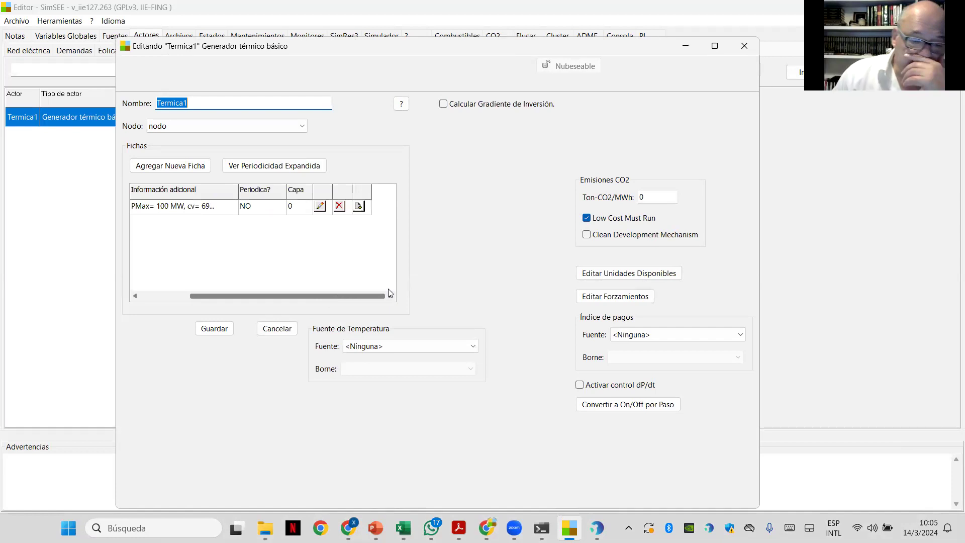
click(358, 206)
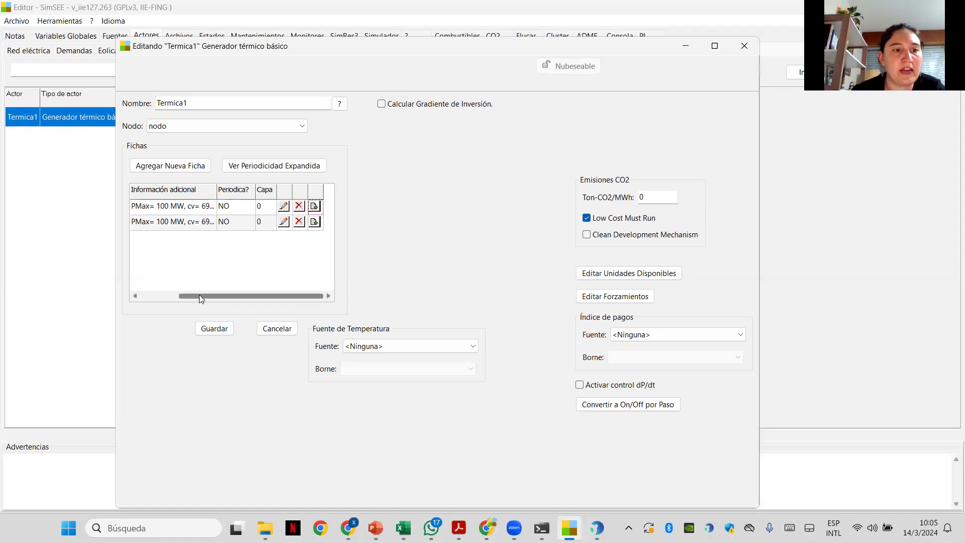
Step: Examine the start date and parameters of Termica1's cloned sheet, and close it without changes
drag(199, 297, 149, 291)
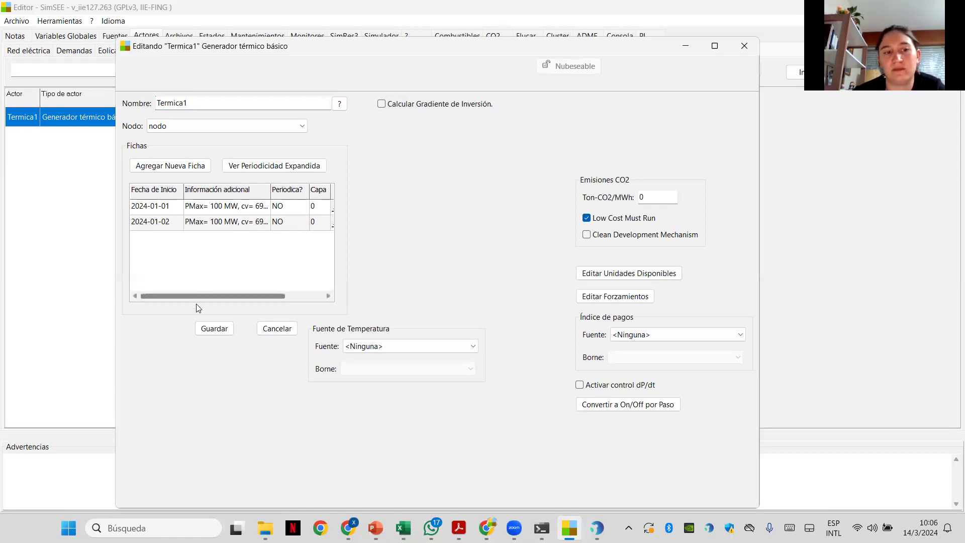
drag(188, 296, 238, 296)
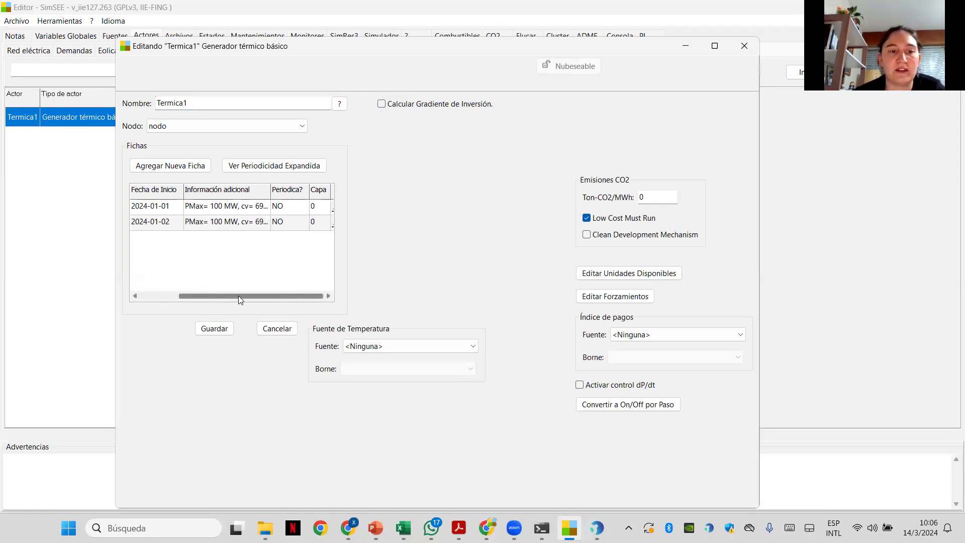
click(284, 222)
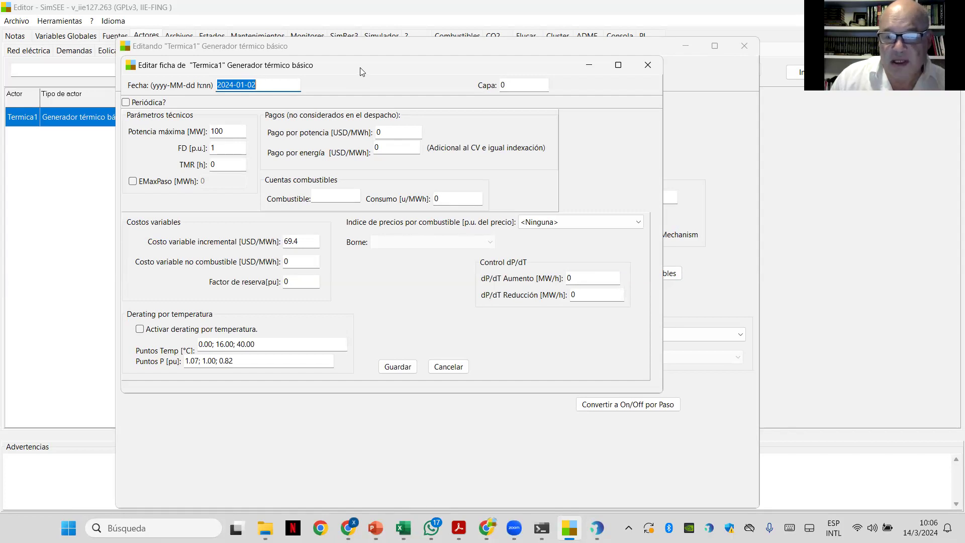
click(648, 65)
drag(267, 296, 202, 299)
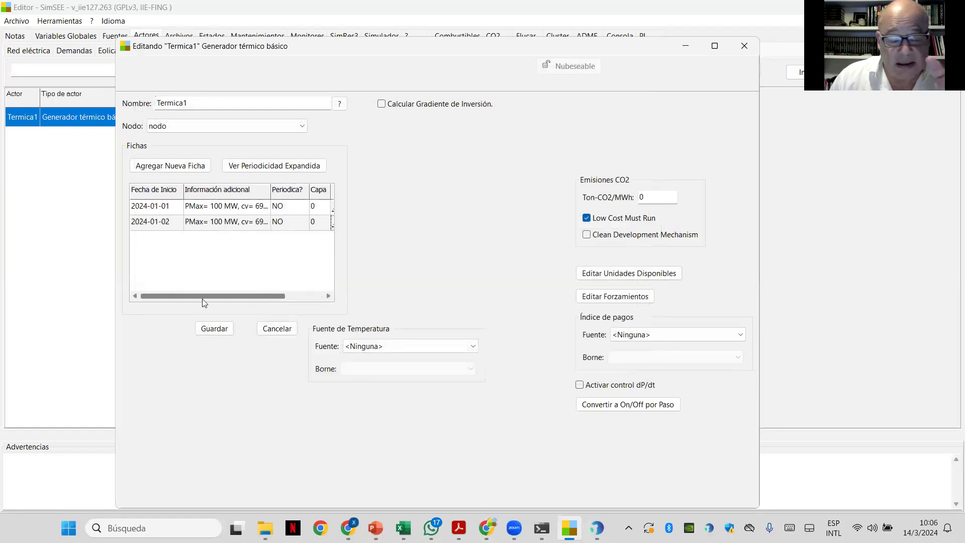
click(308, 295)
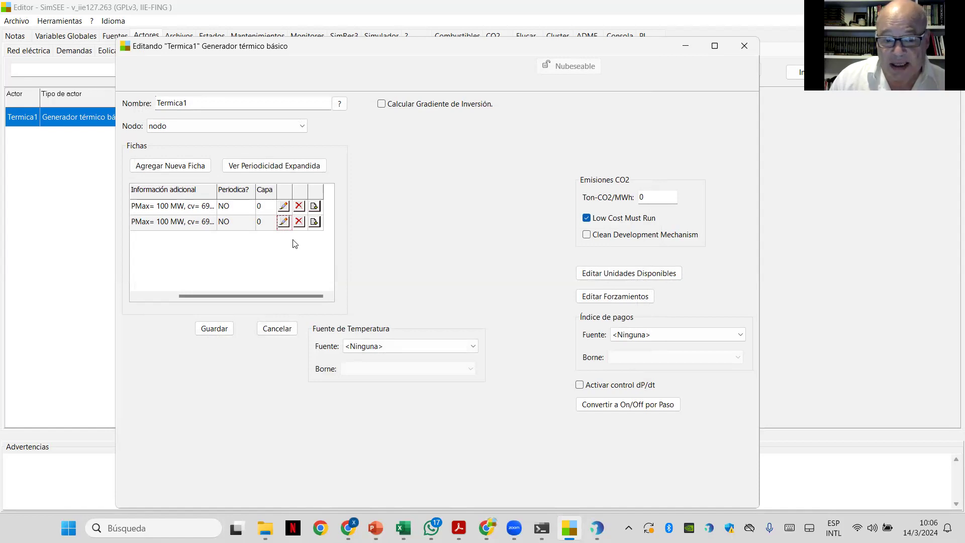
Step: Review Termica1's first ficha and its available units, closing each without changes
click(285, 208)
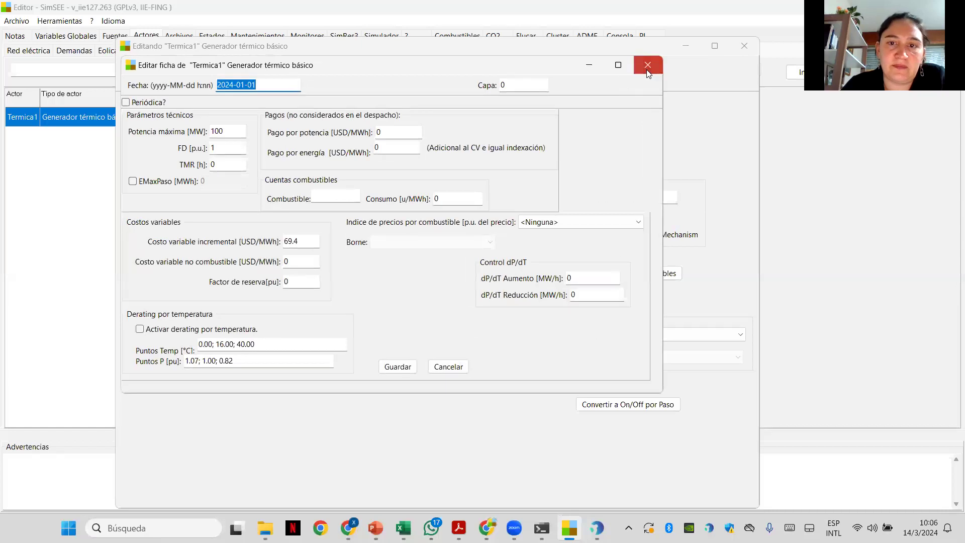
click(646, 69)
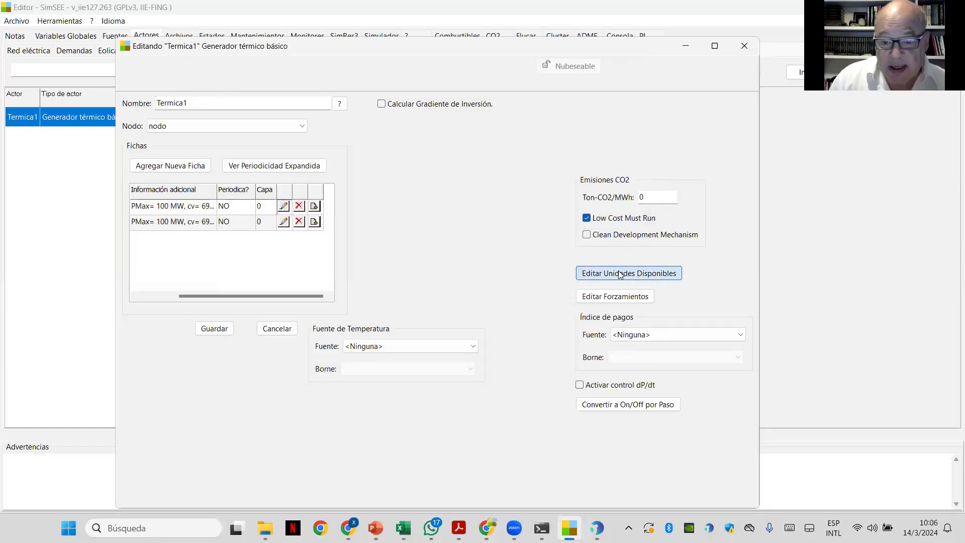
click(620, 274)
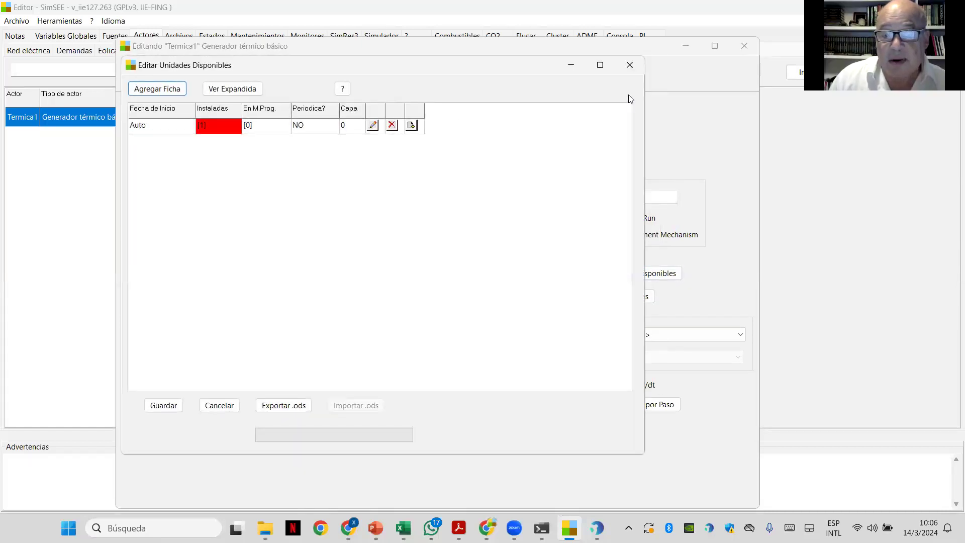
click(629, 67)
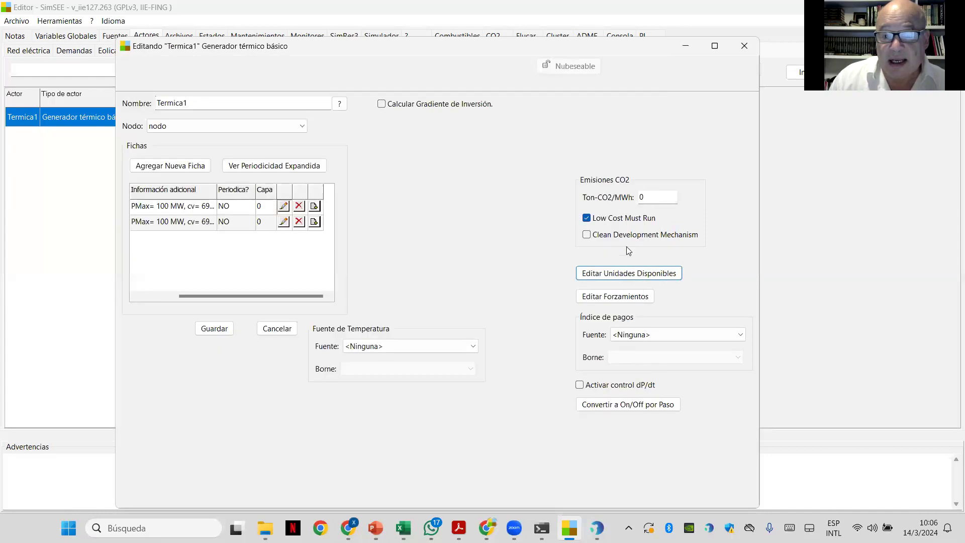
Step: Inspect the forcing settings (Forzamientos) of Termica1's Auto entry and close them without saving
click(621, 297)
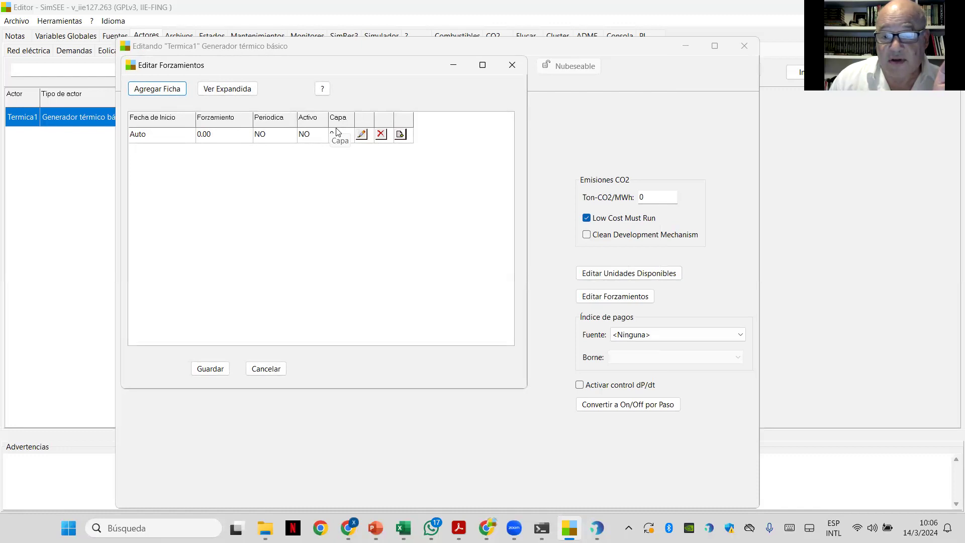
click(365, 136)
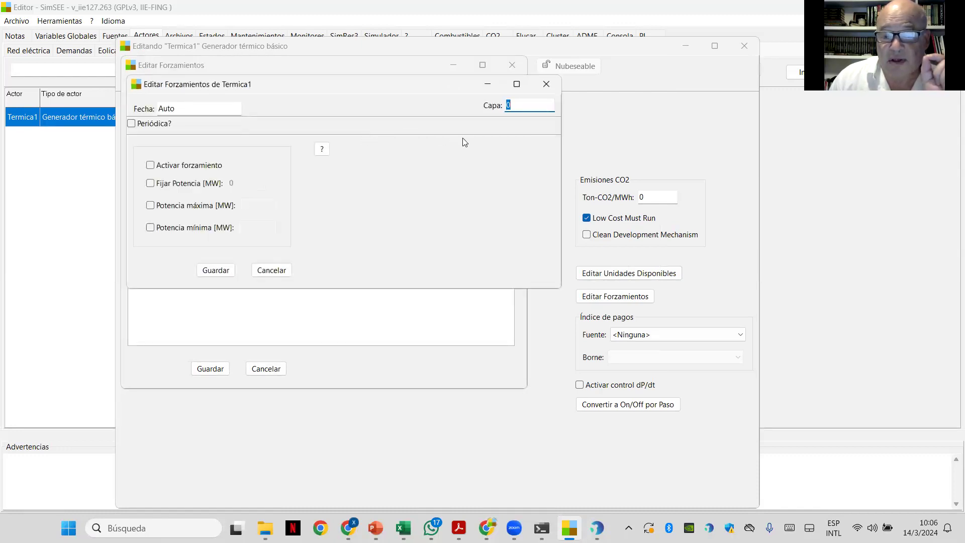
click(546, 84)
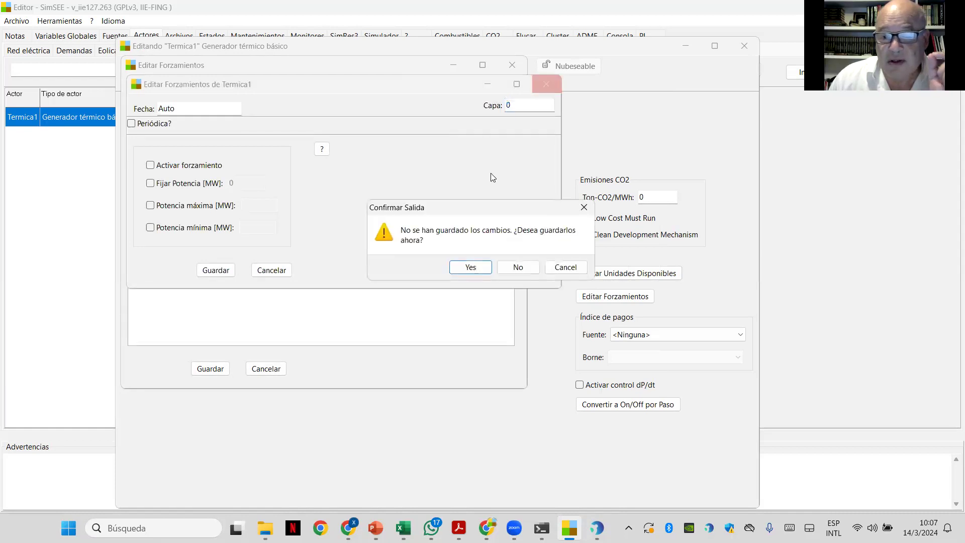
click(517, 267)
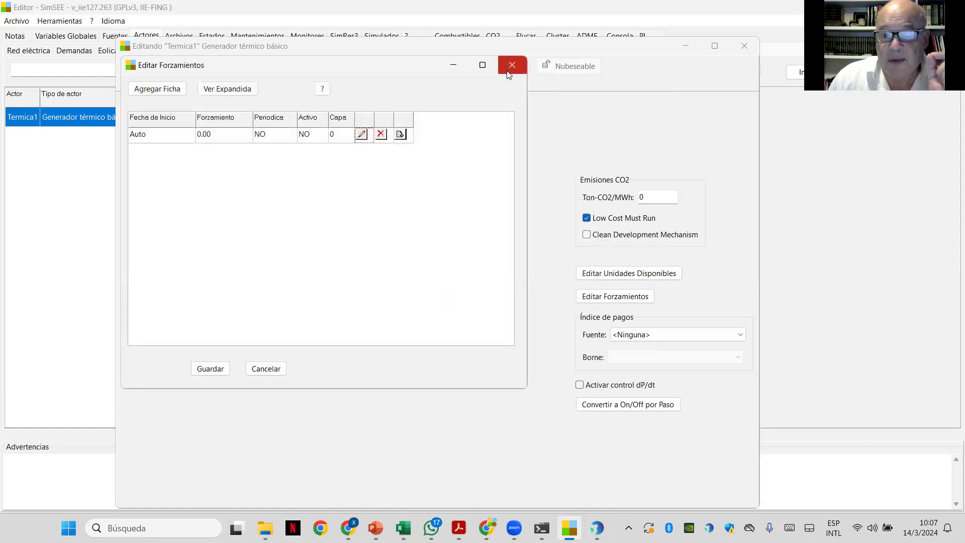
click(509, 73)
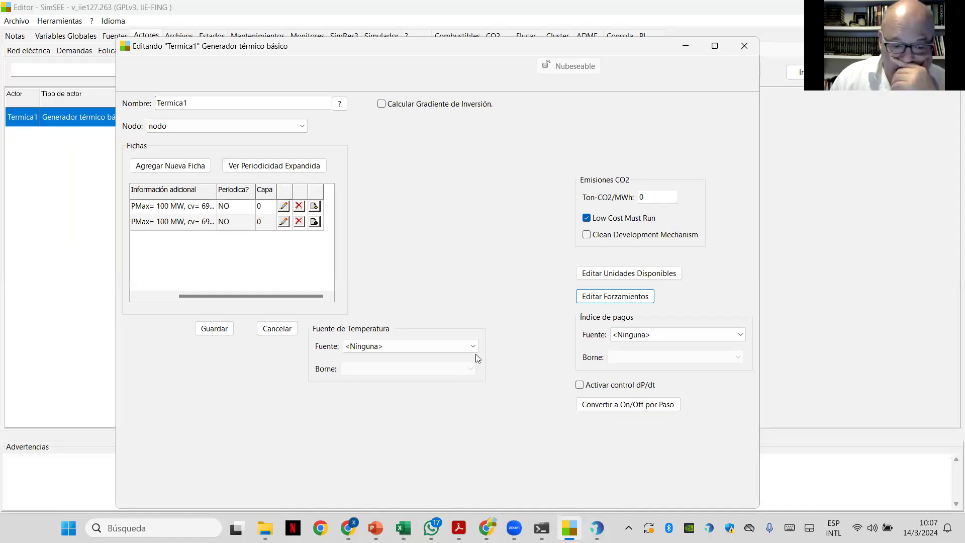
Step: Delete the second ficha of Termica1, save the generator, and reopen it briefly to check the remaining ficha
click(299, 222)
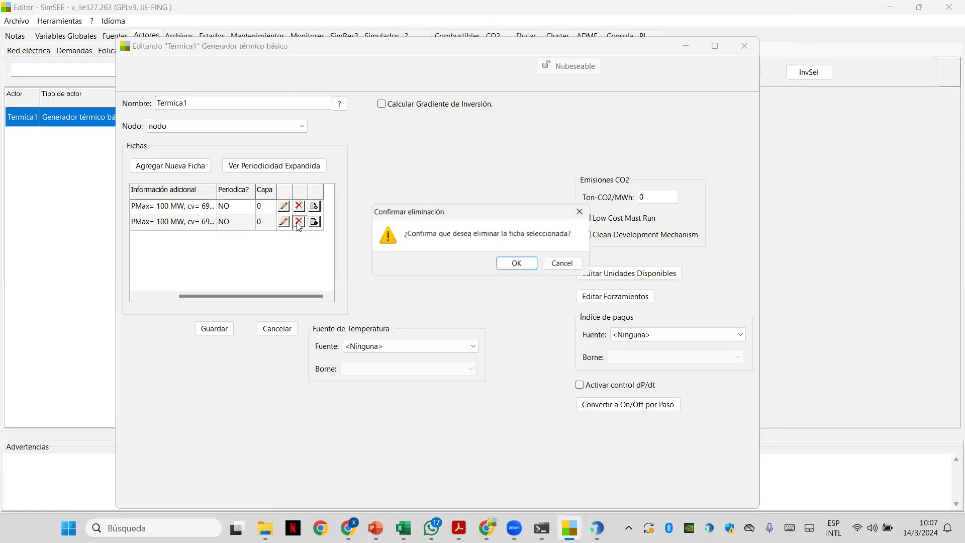
click(511, 267)
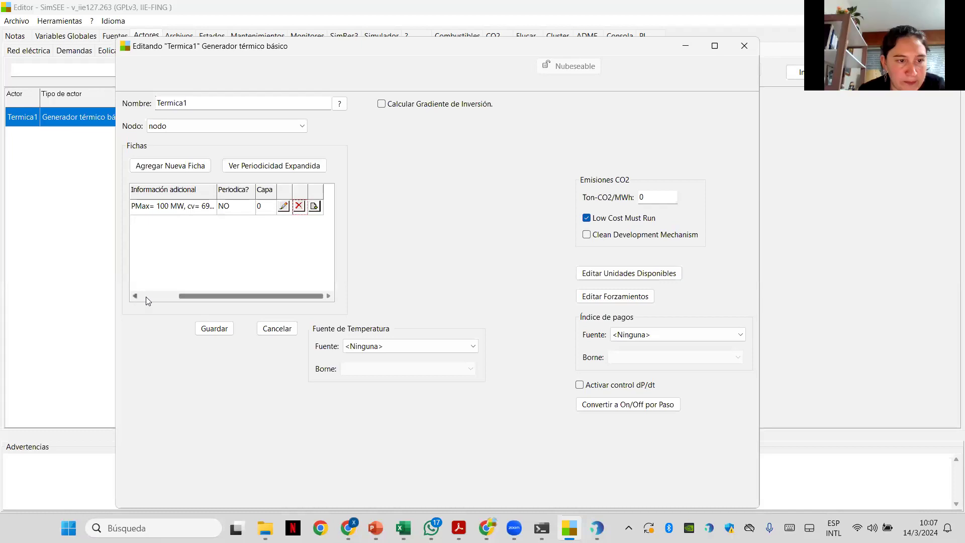
click(146, 296)
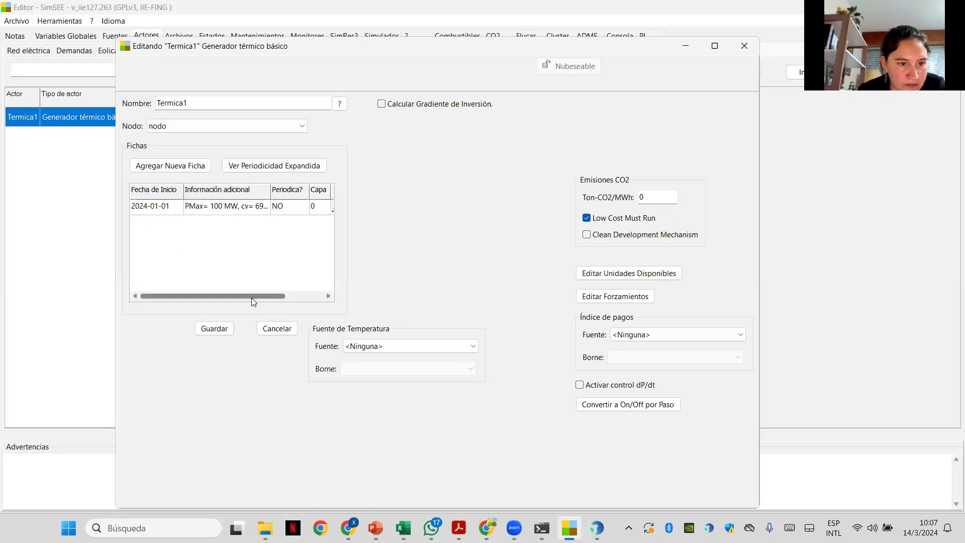
drag(251, 298, 281, 301)
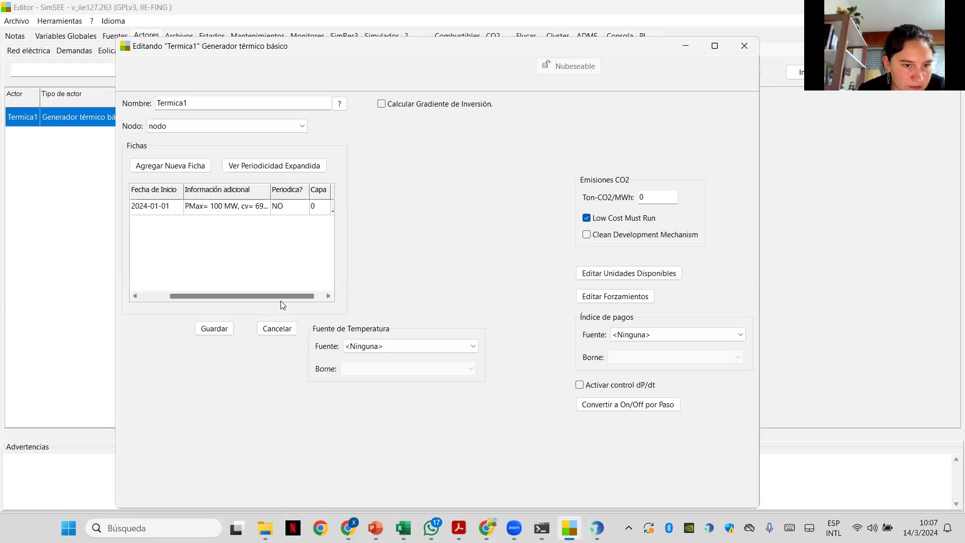
click(213, 328)
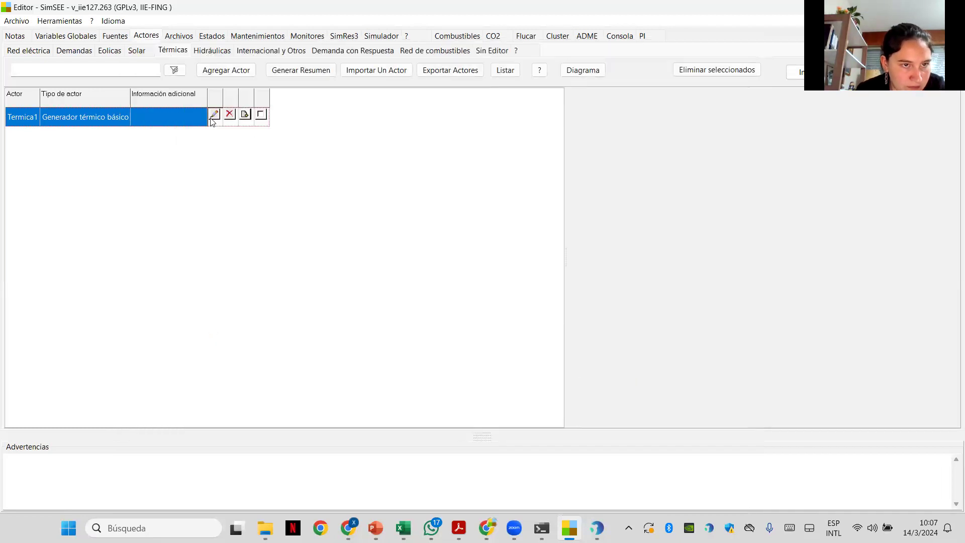
click(214, 115)
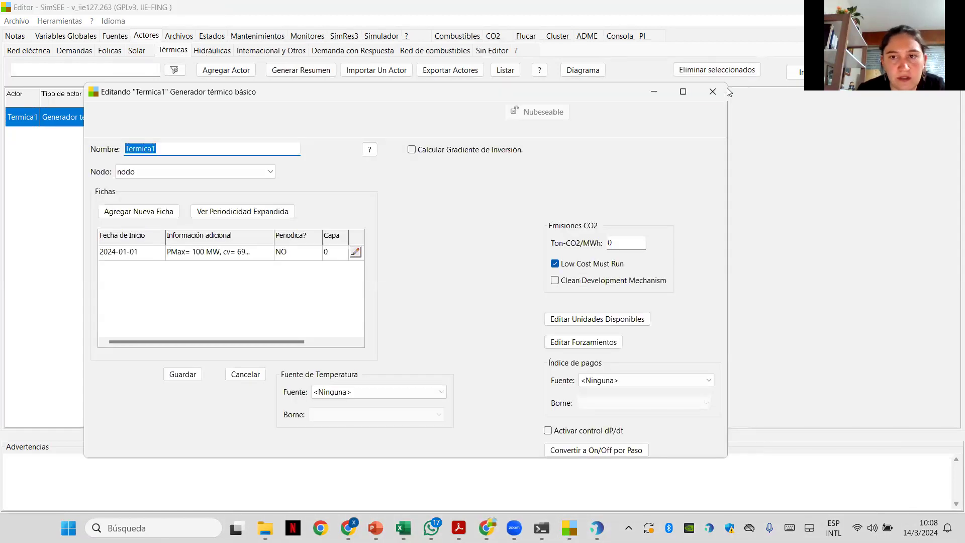
click(712, 91)
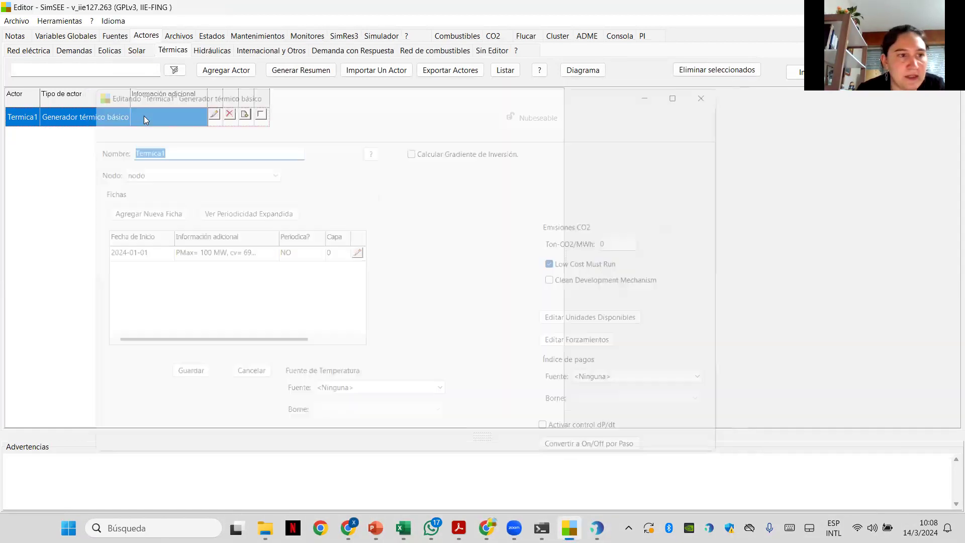
Step: Start a new basic thermal generator (Generador térmico básico) and consult Generator 2's data in the PowerPoint file Presentación_Clase2.pptx, slides 34 to 36
click(216, 70)
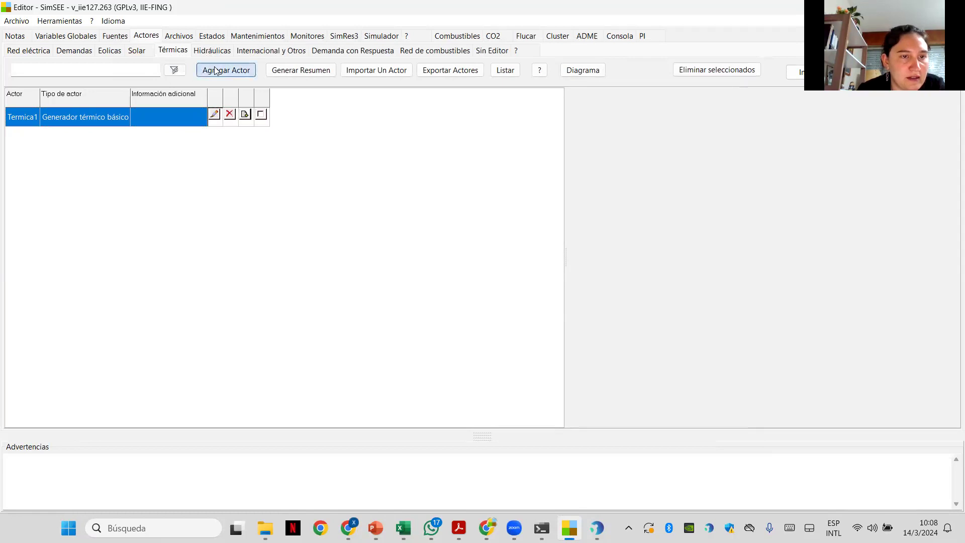
click(112, 265)
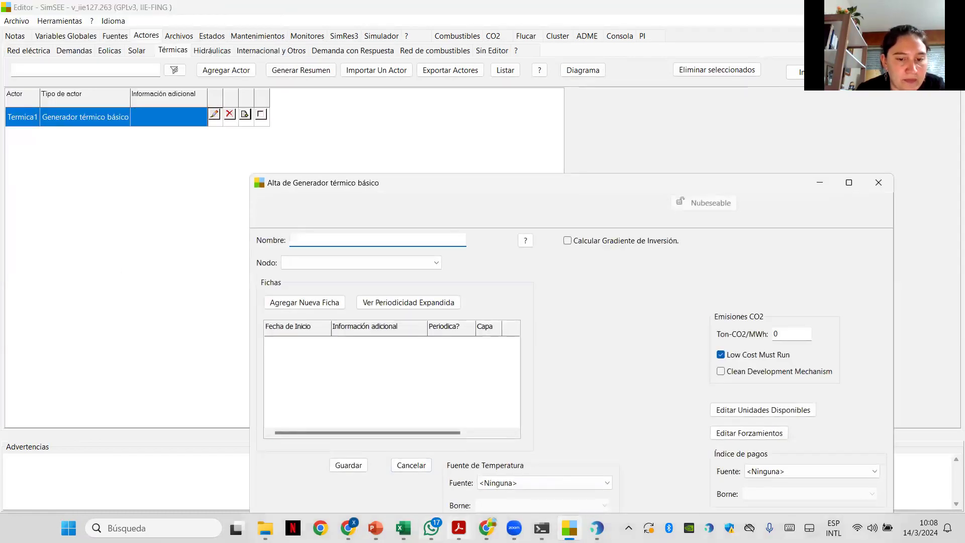
mouse_move(375, 527)
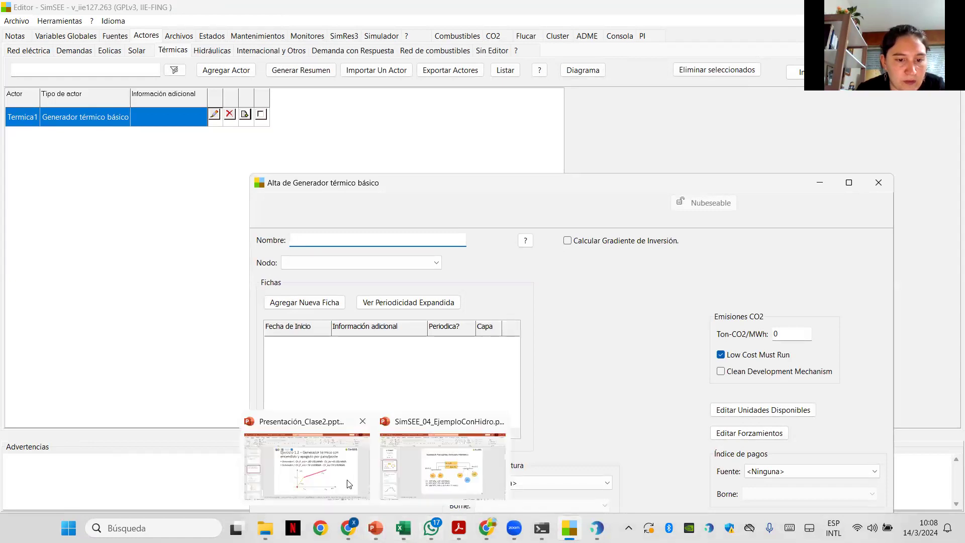
click(375, 527)
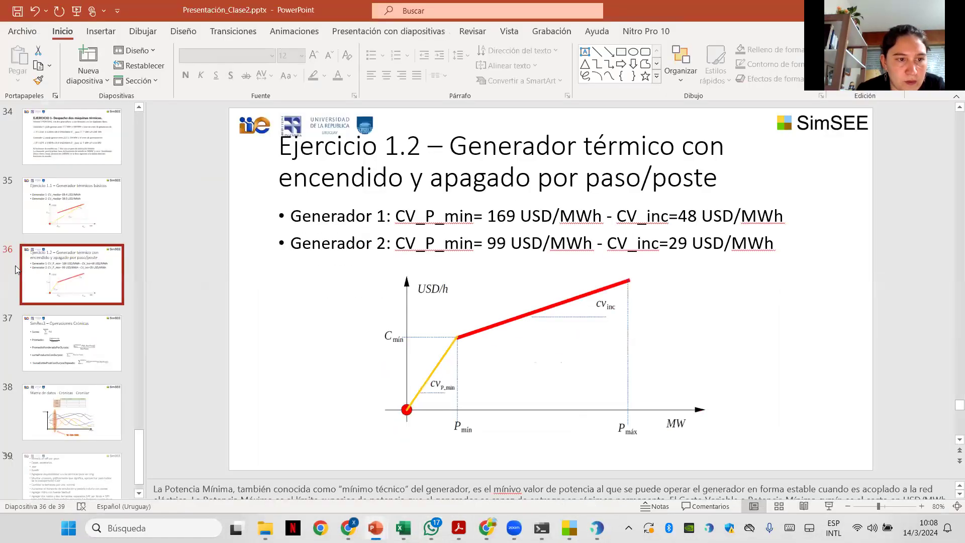
click(53, 221)
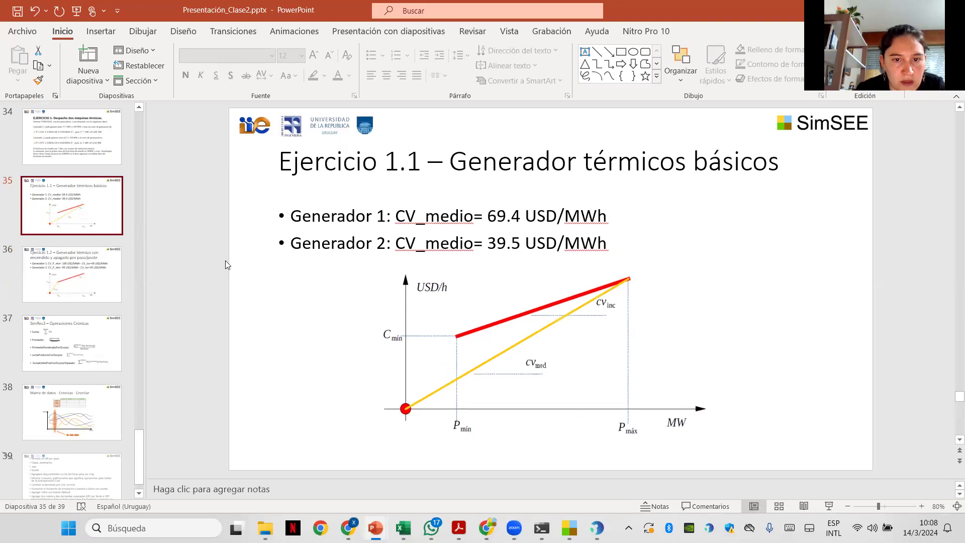
click(98, 157)
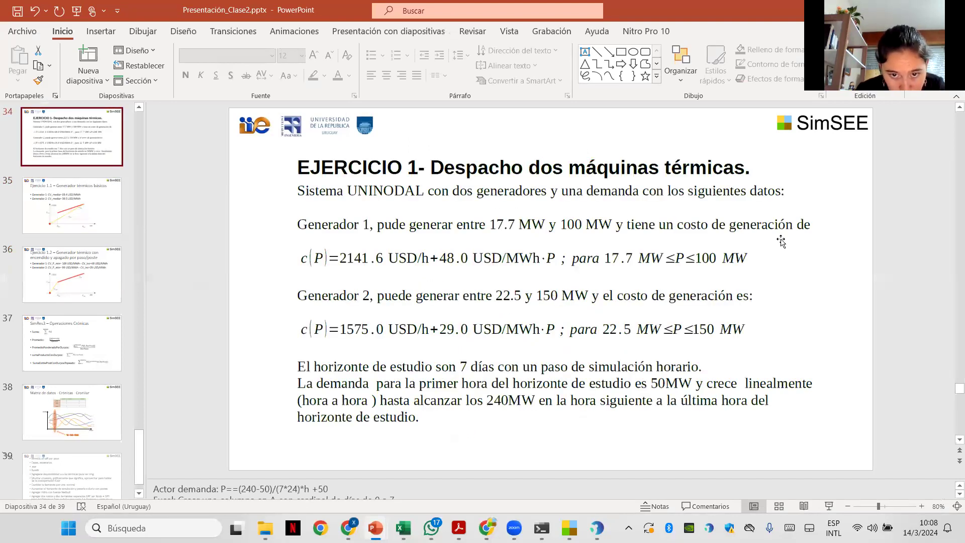
key(alt+Tab)
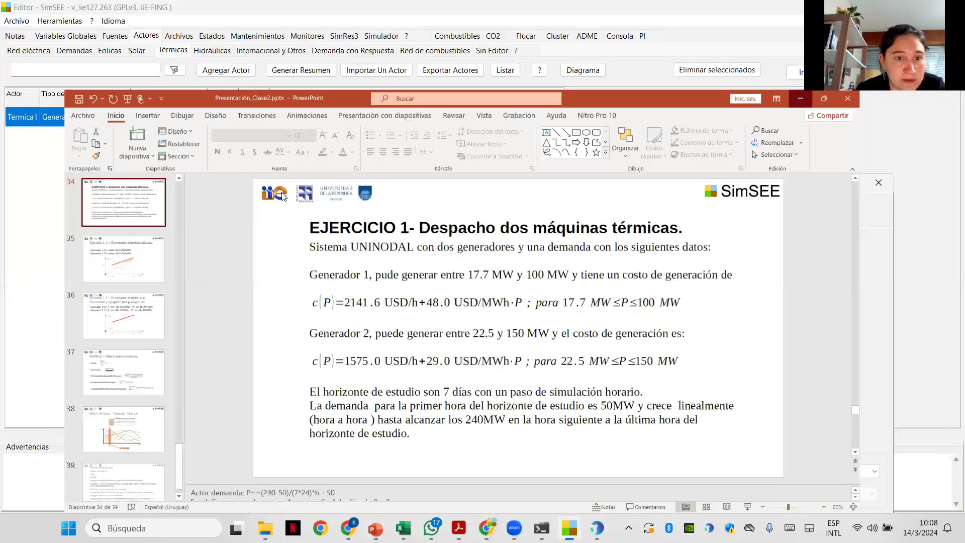
Step: Add a ficha to the new generator with maximum power 150 MW, incremental variable cost 39.5 USD/MWh, FD 1 and TMR 0
click(326, 308)
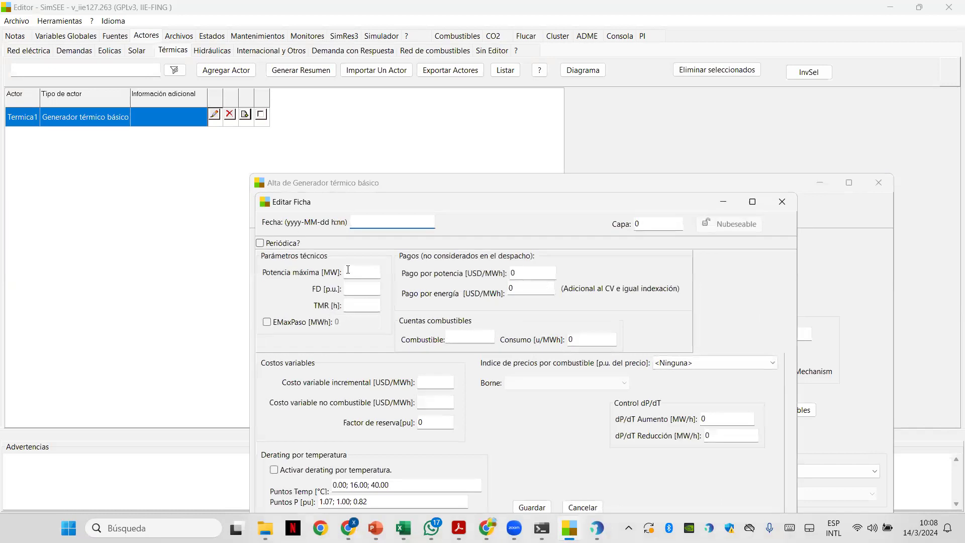
click(350, 270)
text(150)
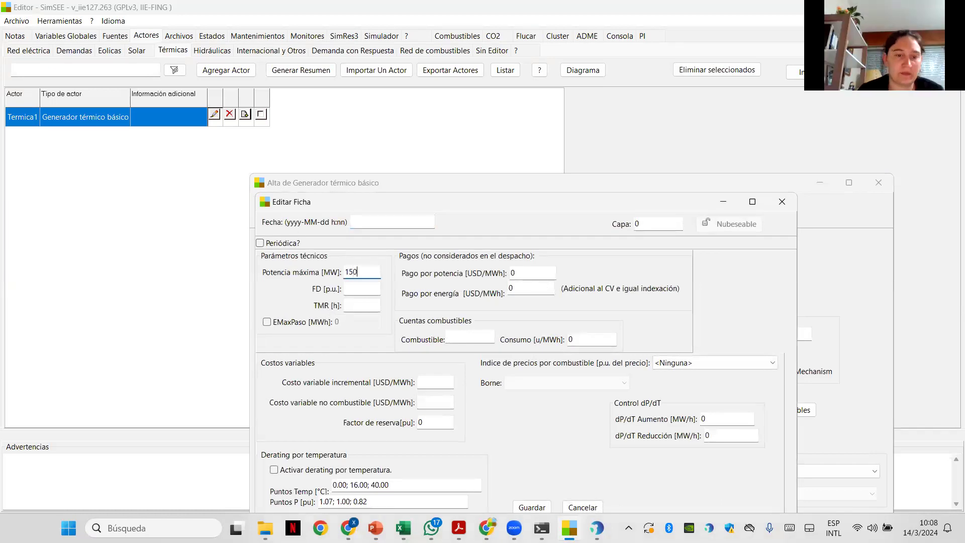
click(445, 385)
text(39.5)
click(370, 286)
text(1)
click(370, 305)
text(0)
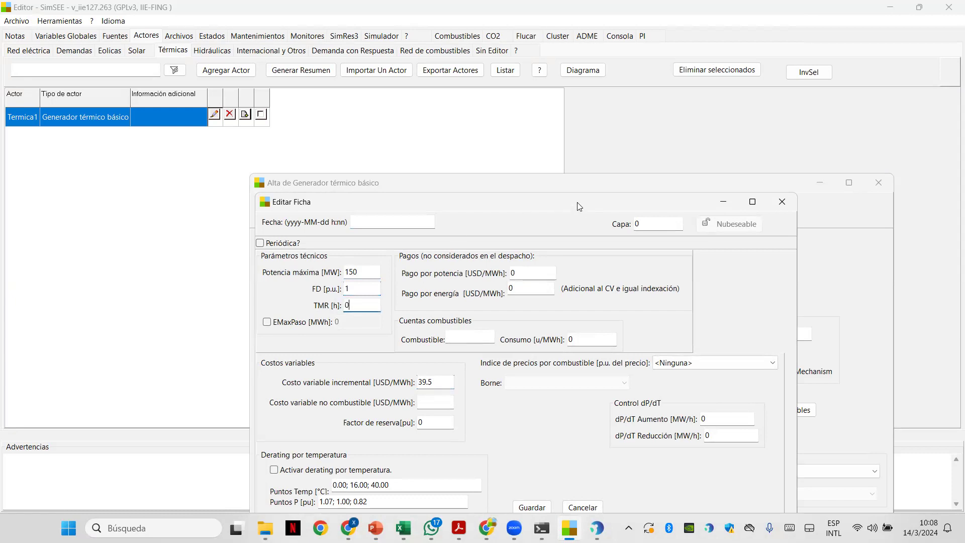
Step: Set the ficha's non-fuel variable cost to 0 USD/MWh and its date to 0
drag(577, 202, 529, 127)
click(387, 330)
text(0)
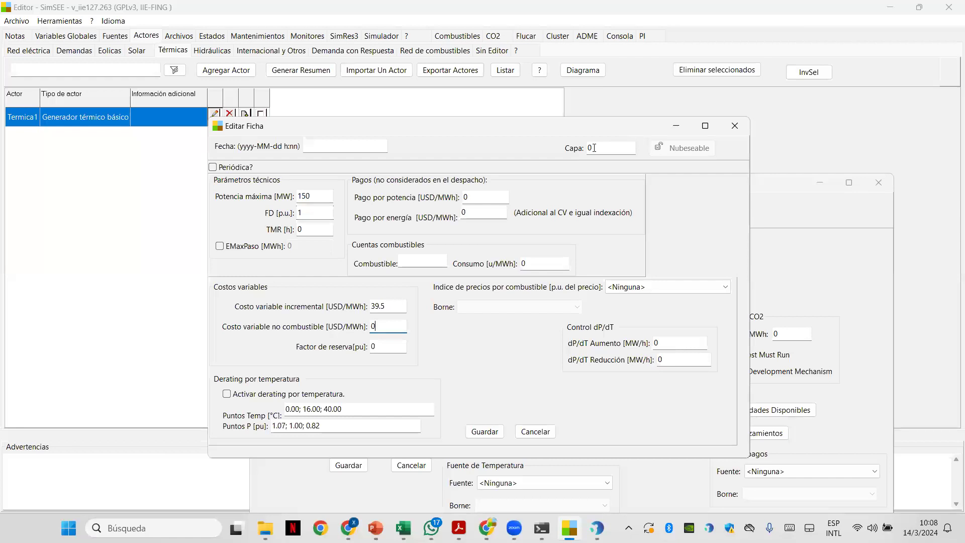
click(311, 146)
text(0)
click(588, 147)
Step: Check the average variable costs on the Ejercicio 1.1 slide in PowerPoint, return to SimSEE and save the new generator's ficha
mouse_move(376, 528)
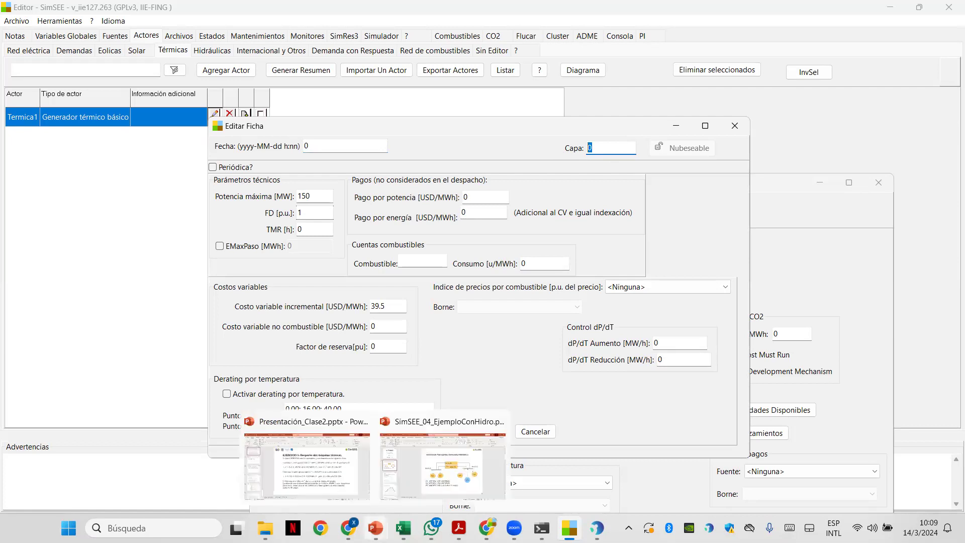
click(338, 479)
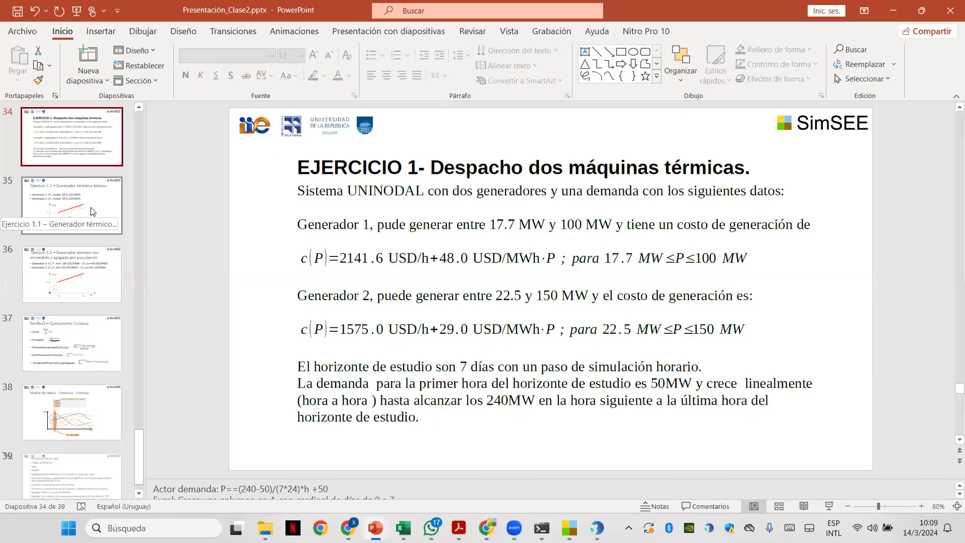
click(92, 212)
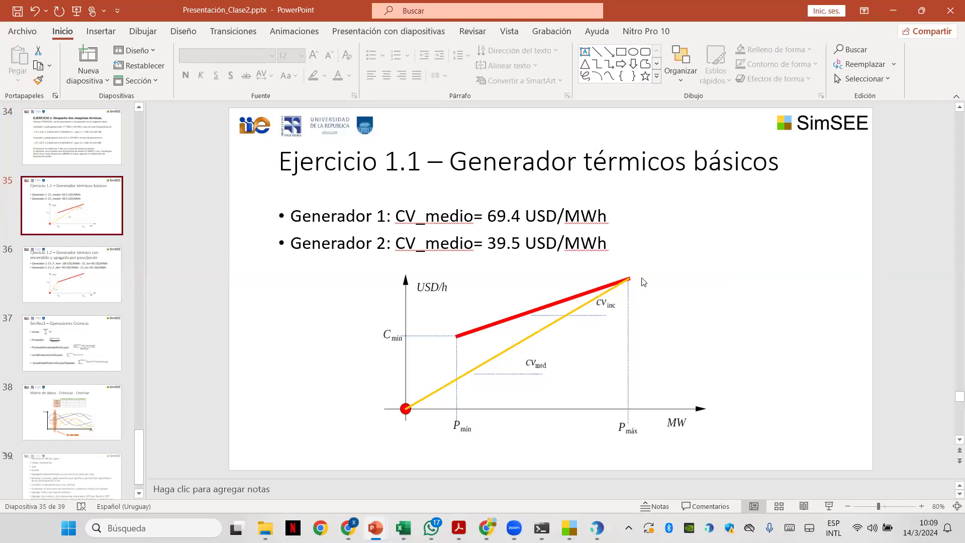
click(903, 8)
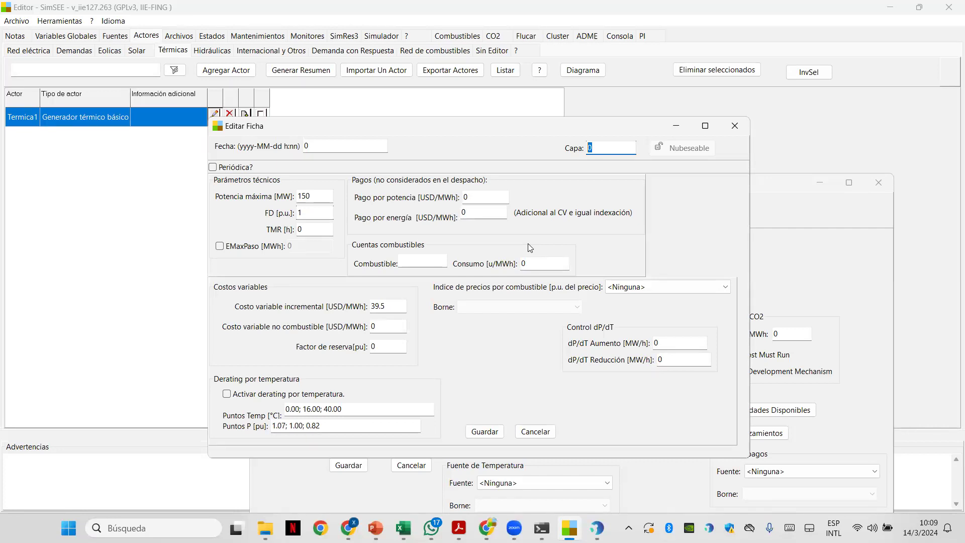
click(488, 437)
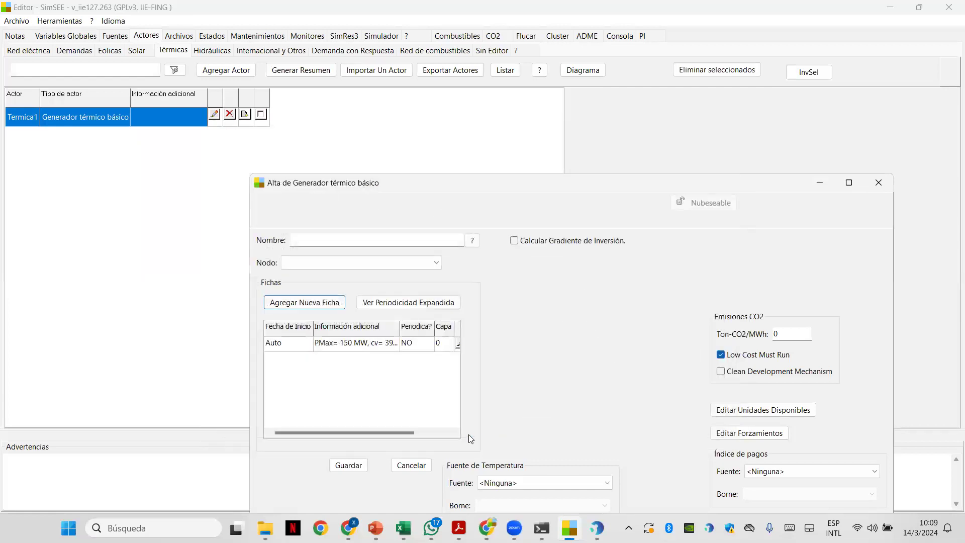
Step: Add an available-units ficha dated 2024-07-01 on layer 1, with 1 unit installed and 1 in scheduled maintenance
drag(376, 433, 450, 434)
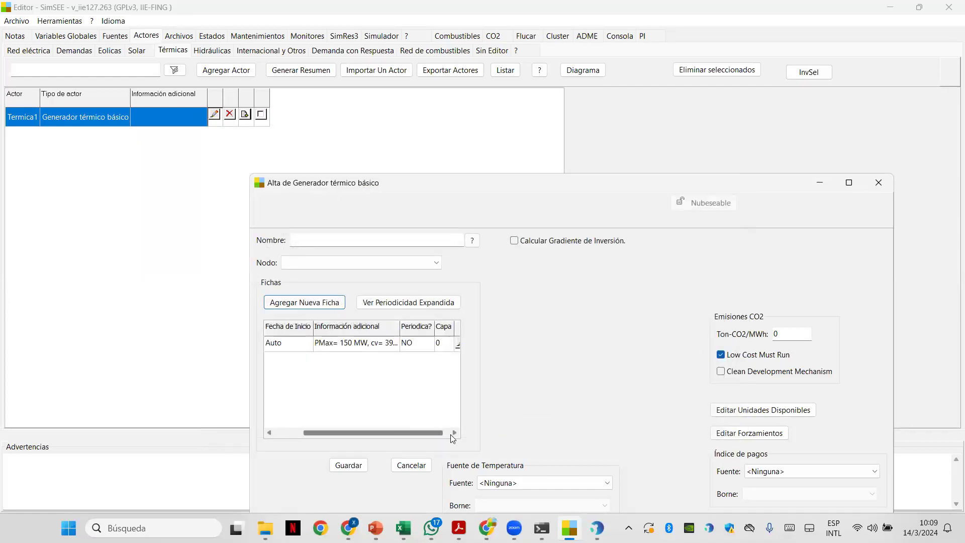
click(763, 409)
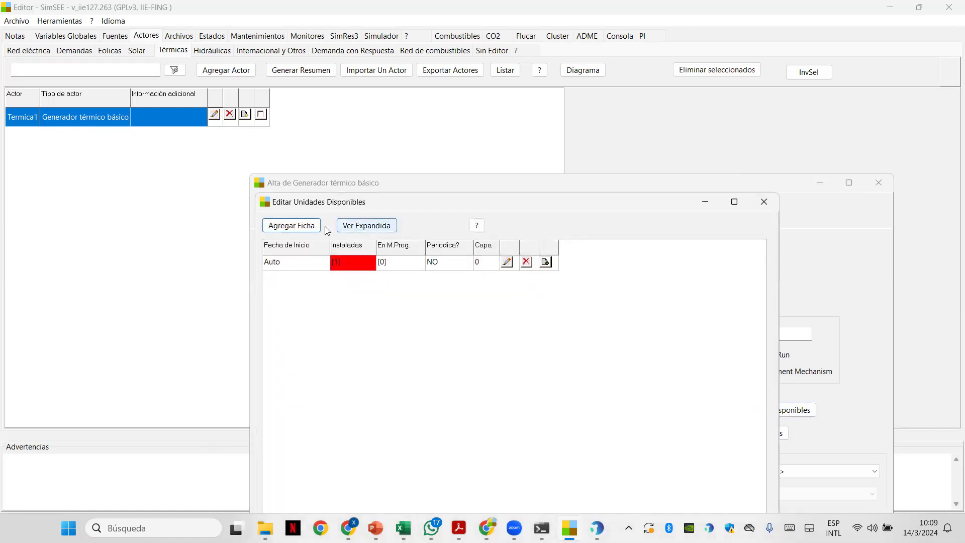
click(281, 227)
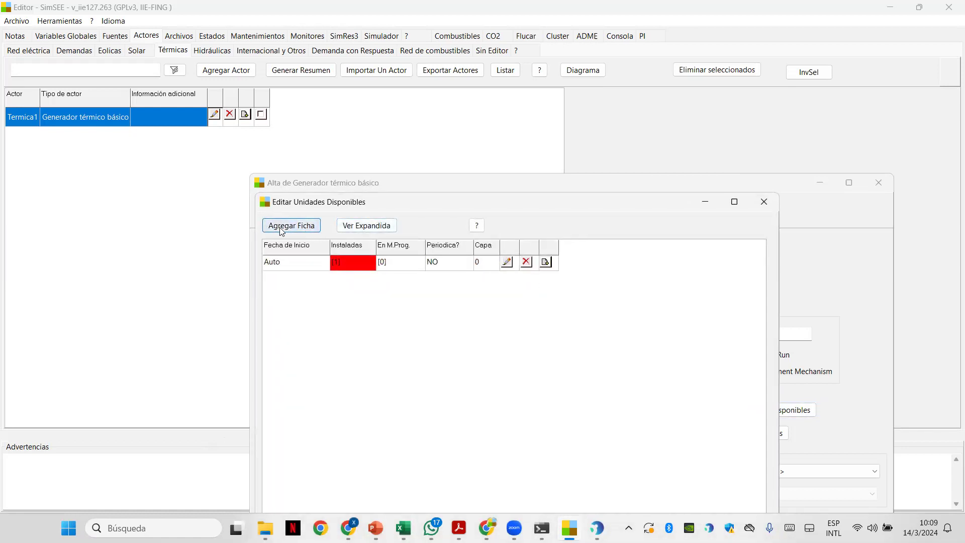
click(535, 308)
text(1)
click(654, 248)
text(1)
click(314, 244)
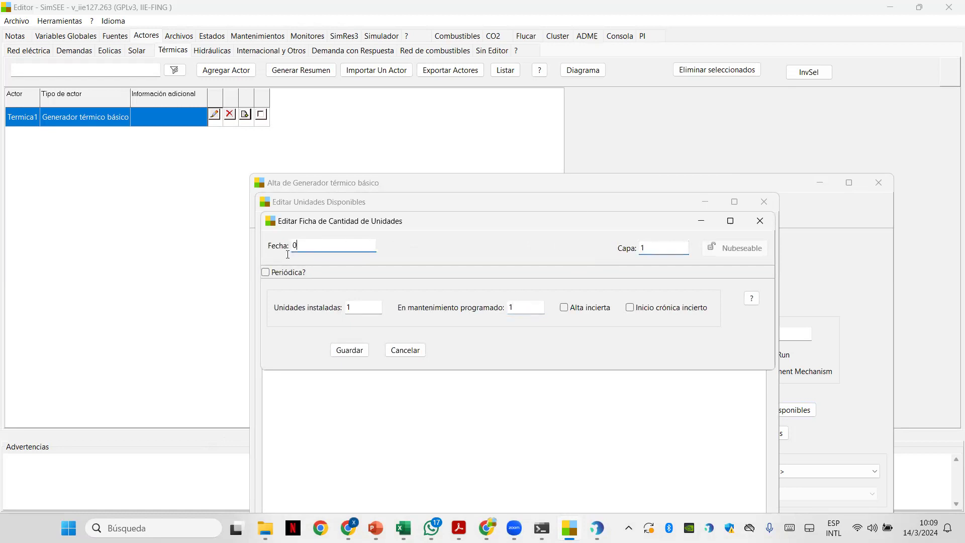
text(2024-07-01)
click(349, 350)
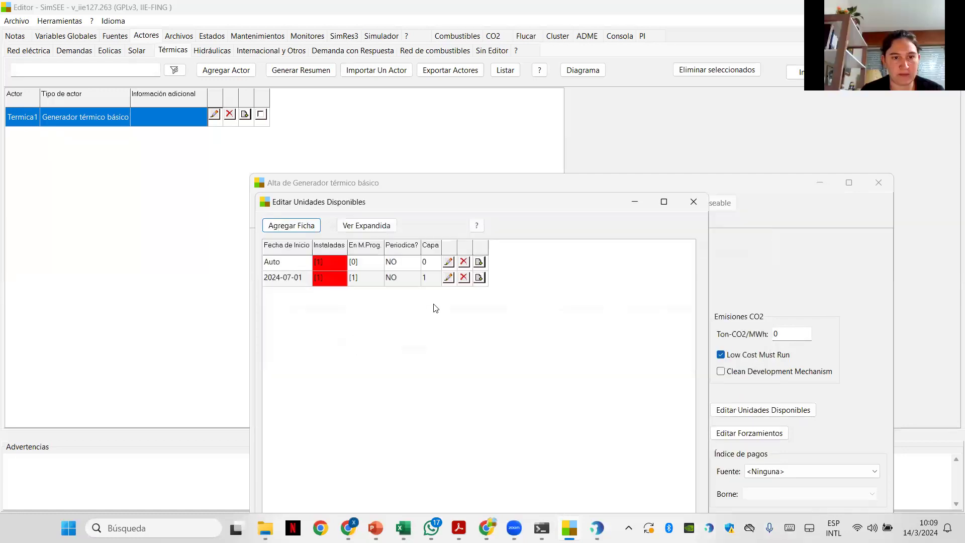
Step: Clone the 2024-07-01 units ficha, setting the copy's date to 2024-10-01 and its units in scheduled maintenance to 0
click(478, 277)
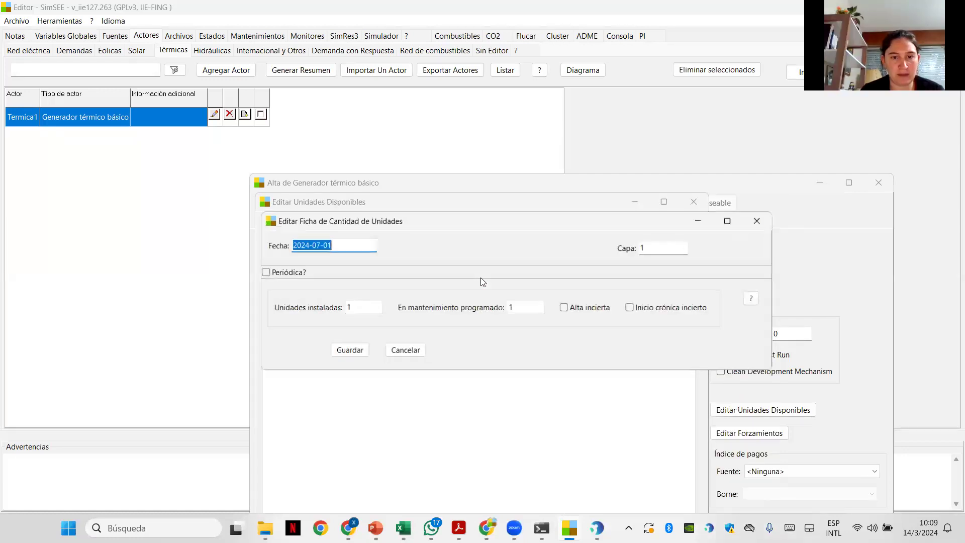
click(320, 245)
key(BackSpace)
key(BackSpace)
text(10)
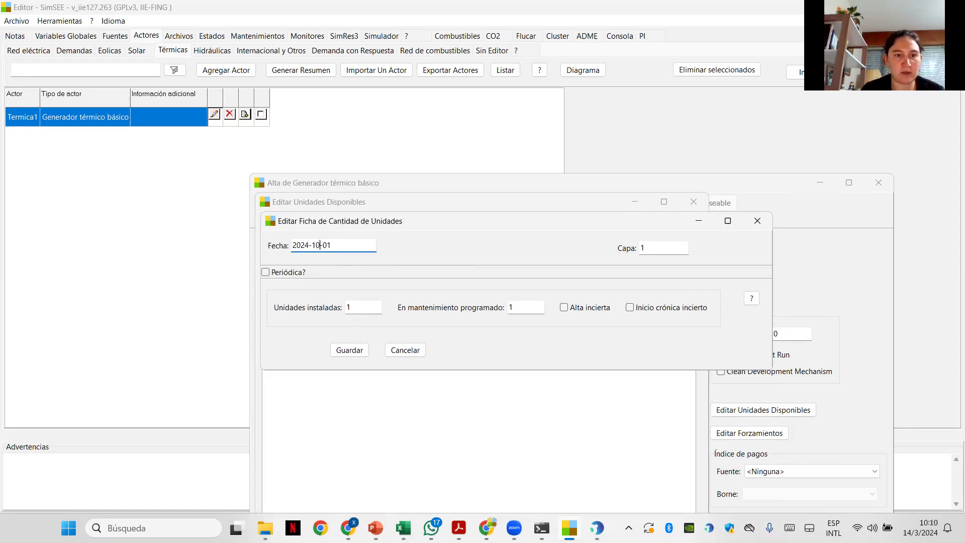
double_click(521, 306)
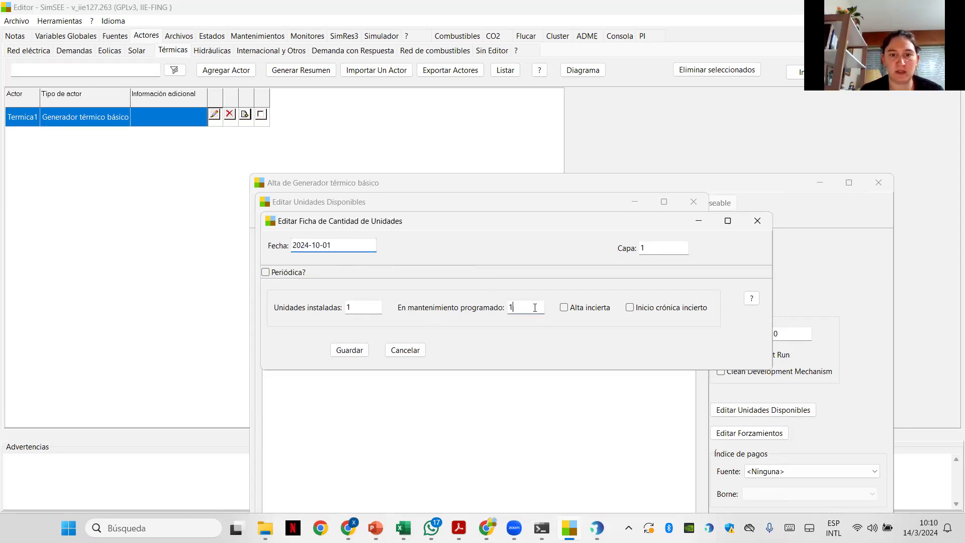
text(0)
click(351, 354)
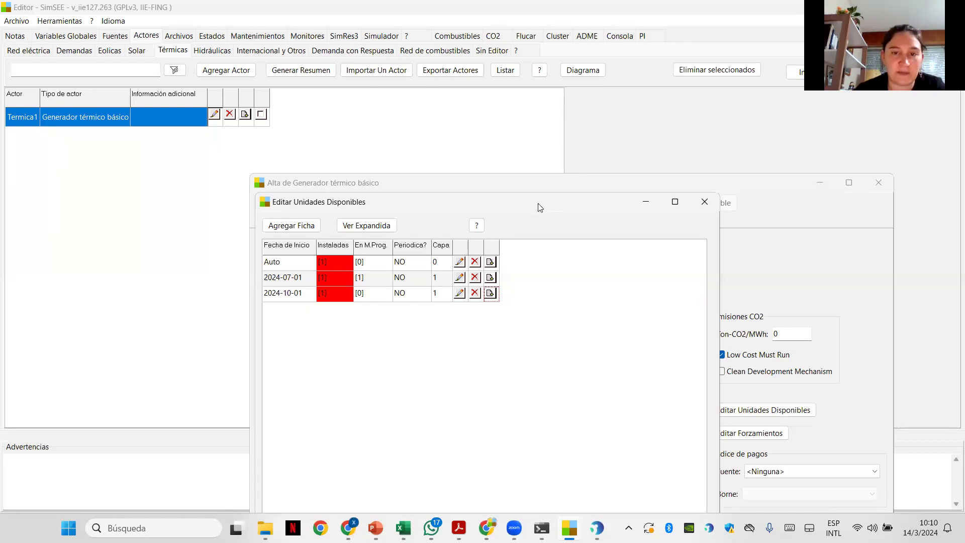
Step: Delete the 2024-07-01 and 2024-10-01 fichas and save the generator's available units
drag(537, 201, 526, 137)
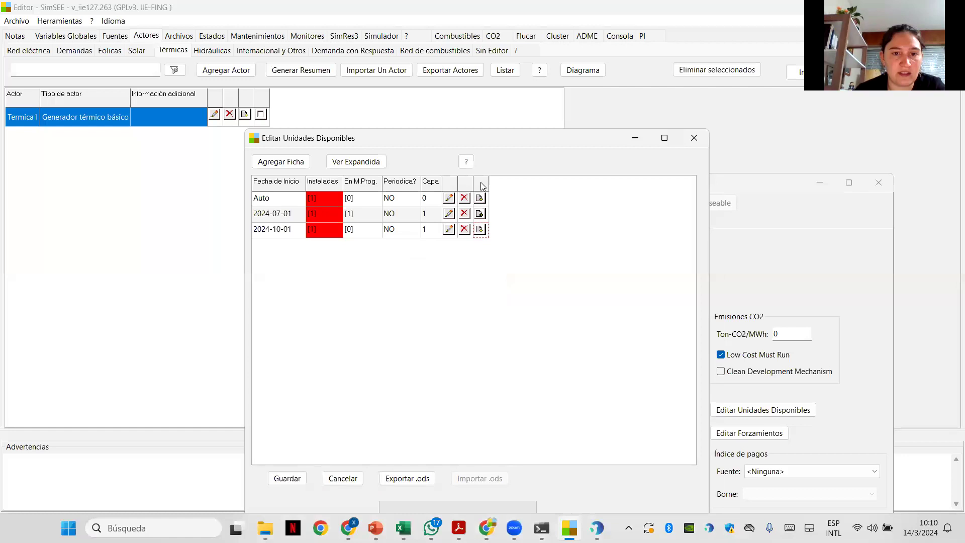
click(463, 215)
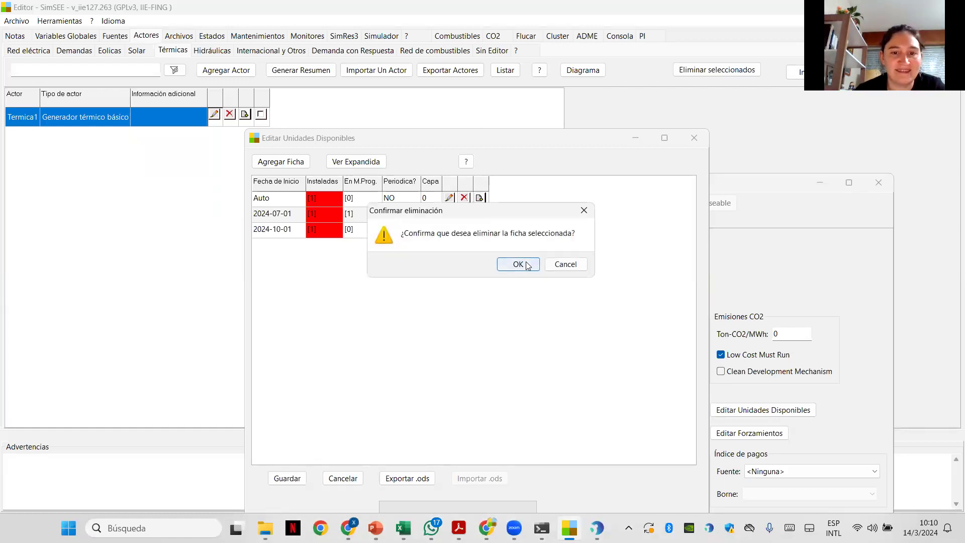
click(518, 264)
click(464, 216)
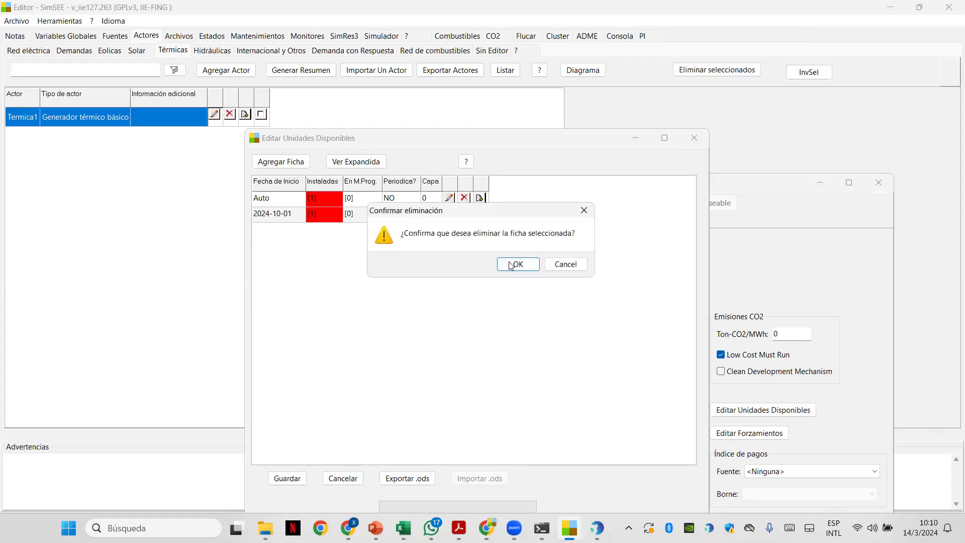
click(516, 264)
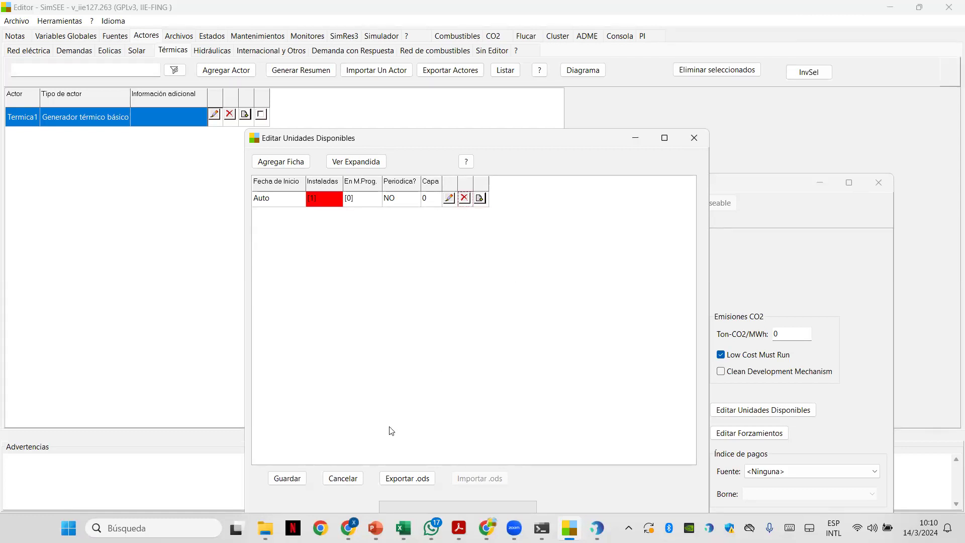
click(286, 478)
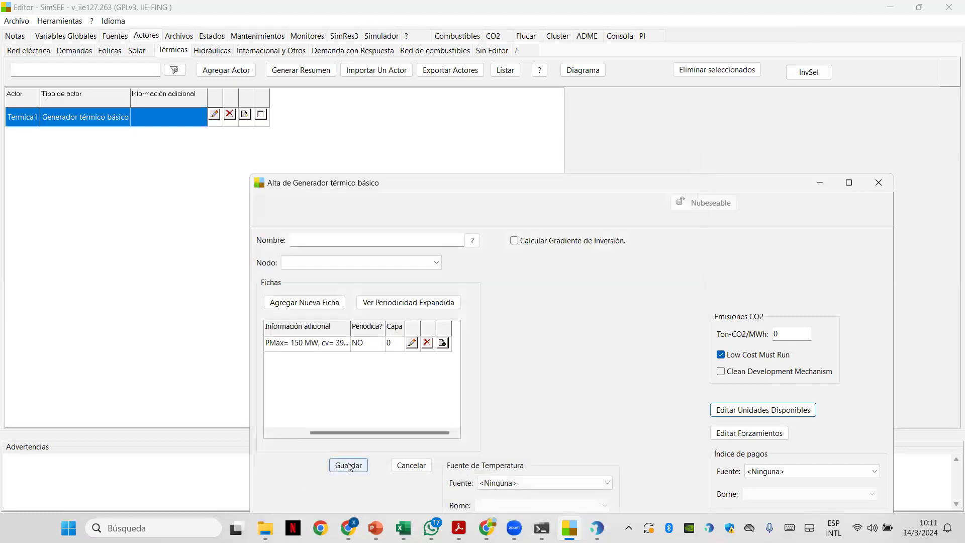
Step: Name the new generator Termica2, assign it to the node nodo and save it
click(393, 242)
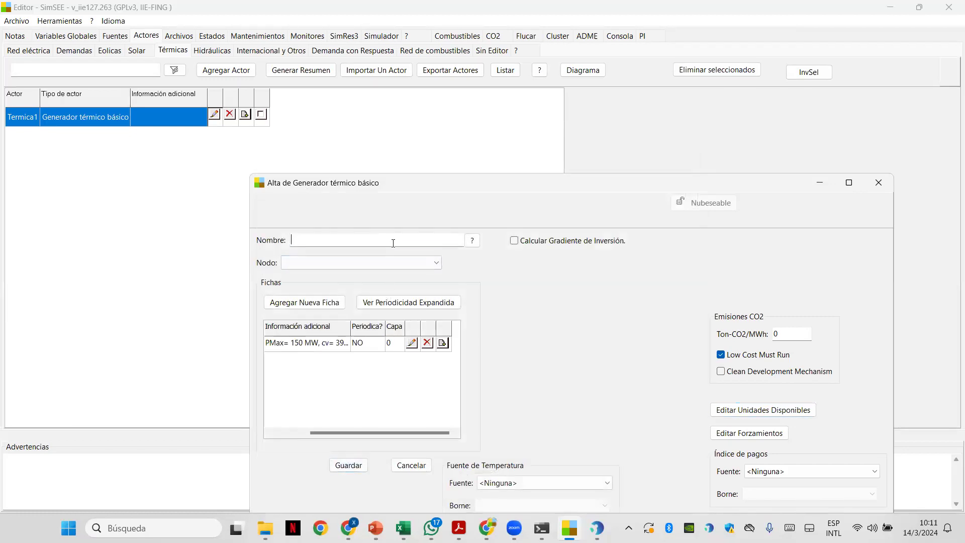
text(Termica2)
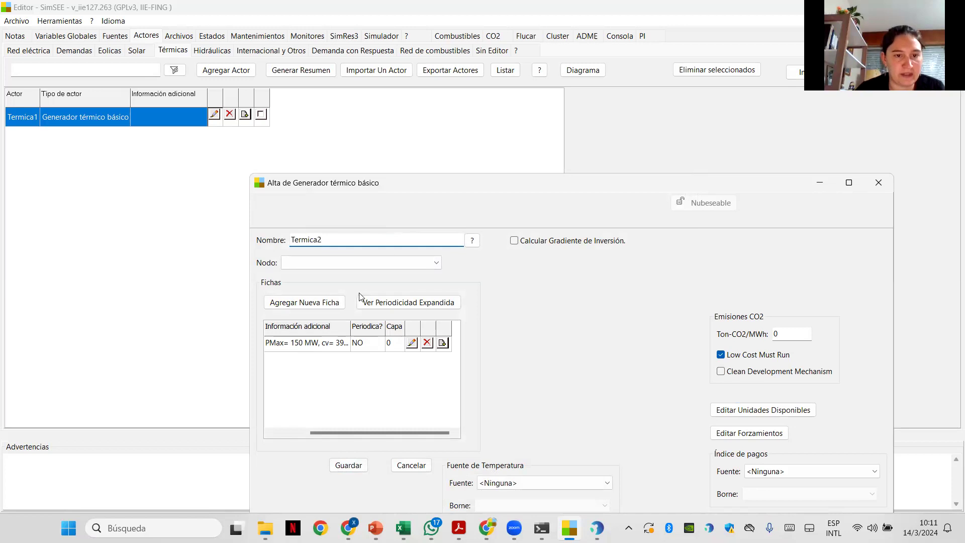
click(378, 263)
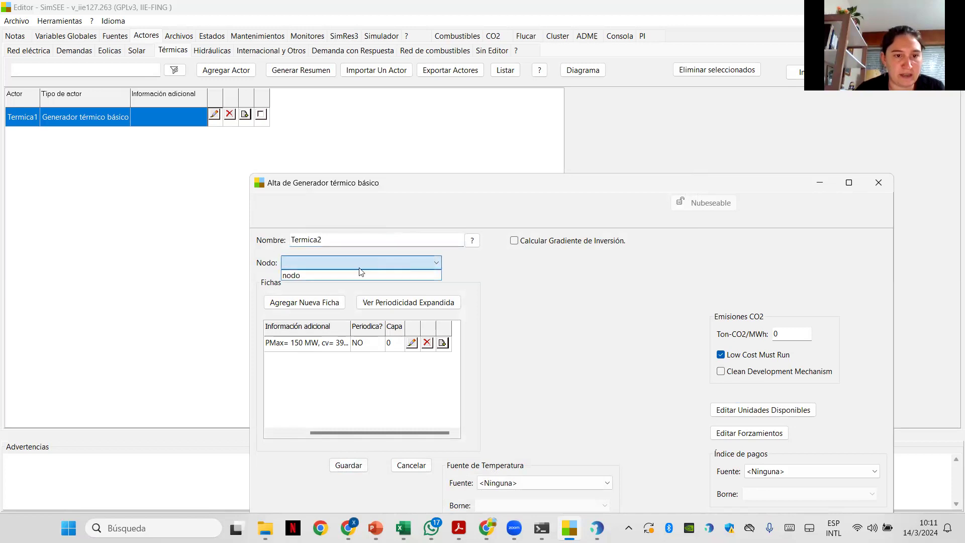
click(356, 273)
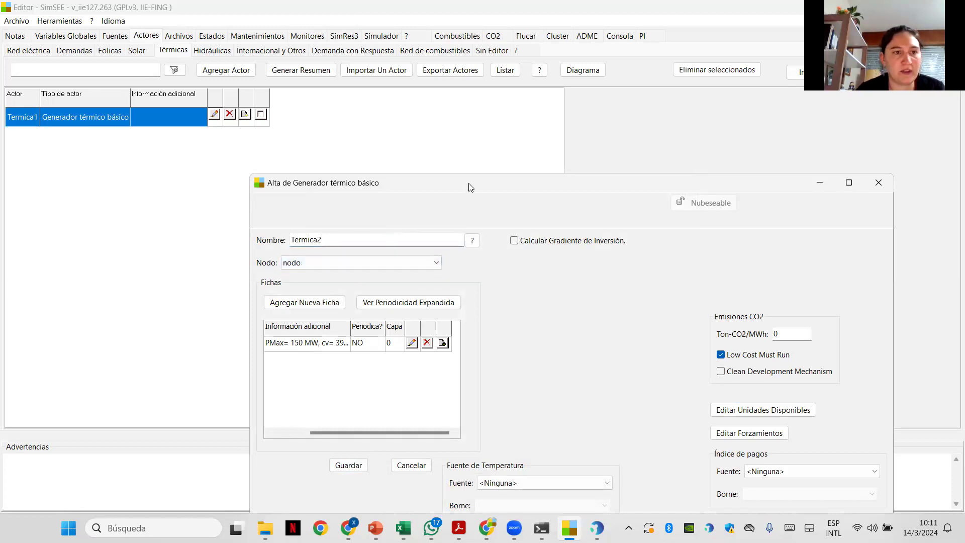
drag(469, 187, 318, 73)
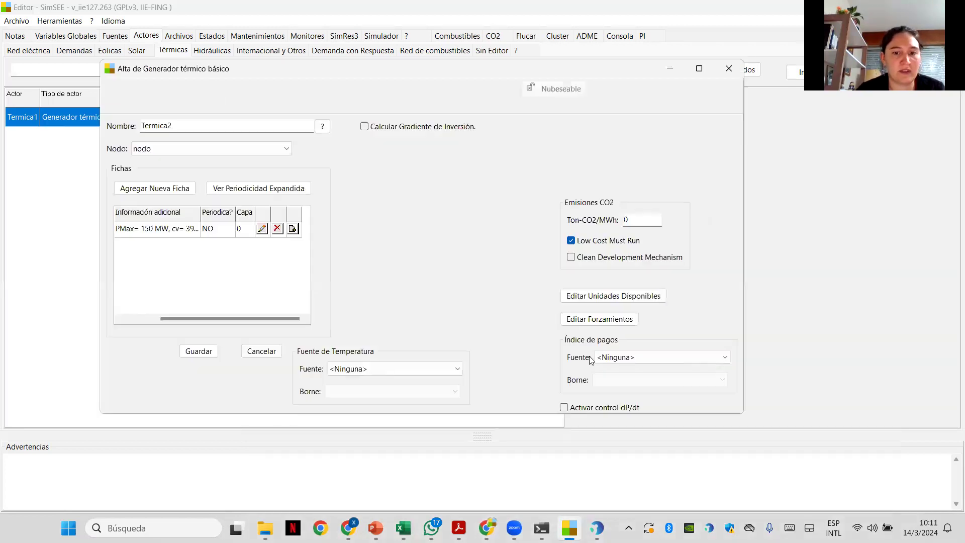
click(191, 357)
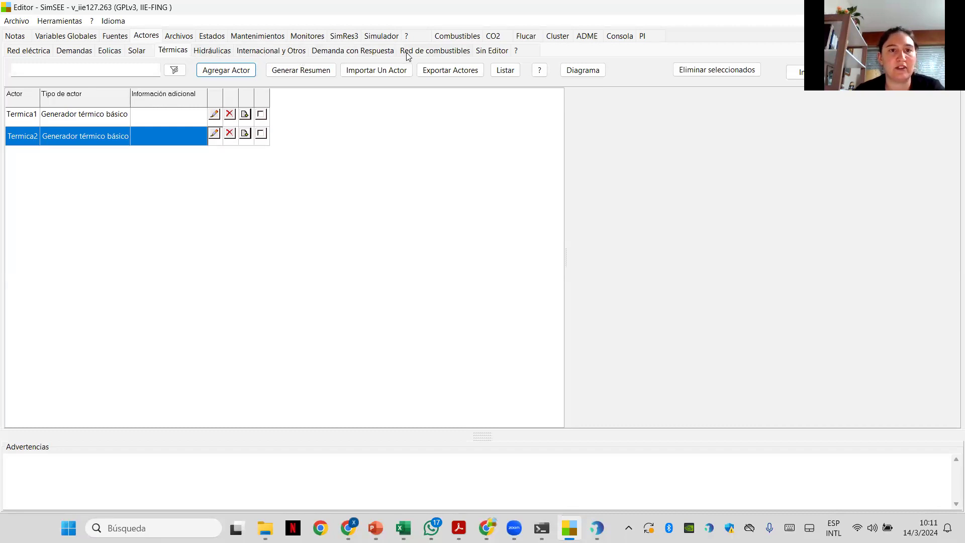
Step: Look through the international, responsive-demand and fuel-network actor categories, then show the simulator's scenarios
click(269, 52)
click(339, 51)
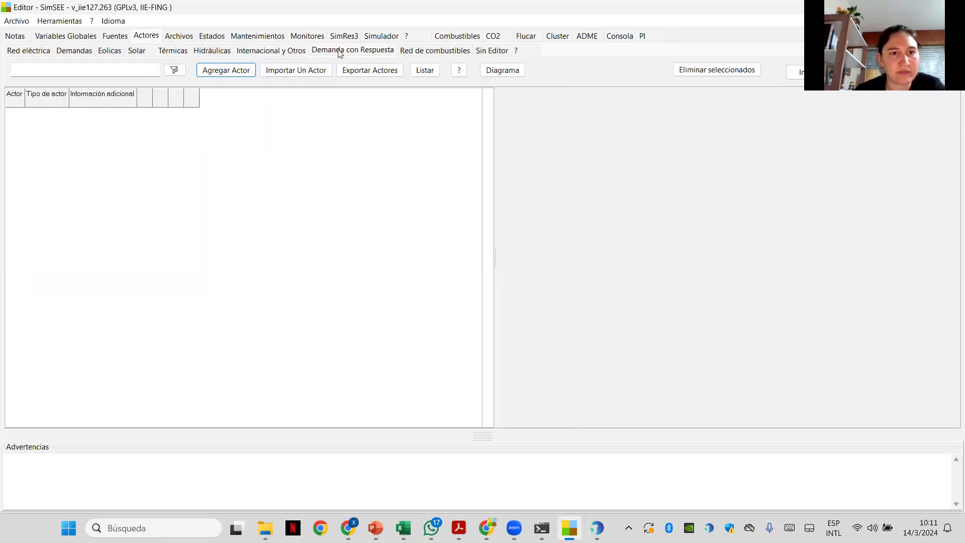
click(419, 51)
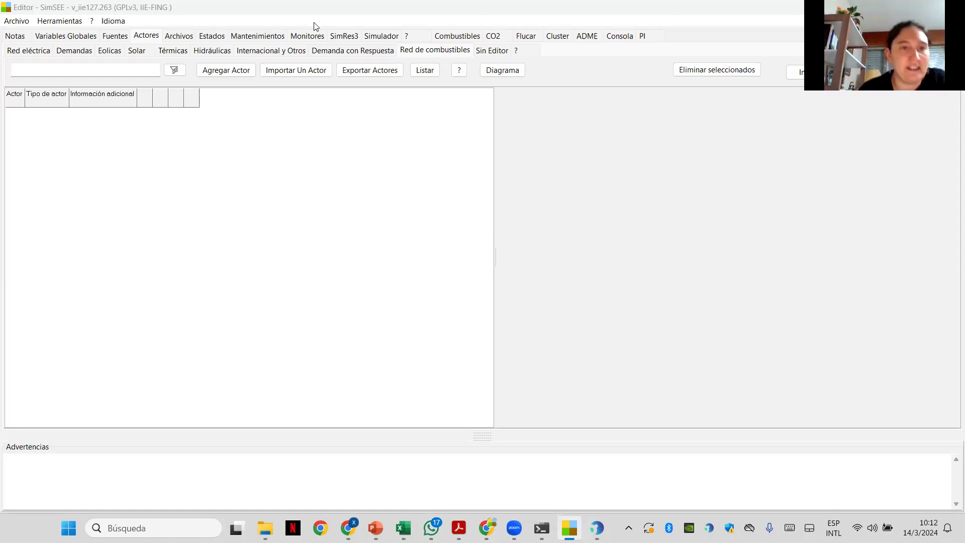
click(381, 37)
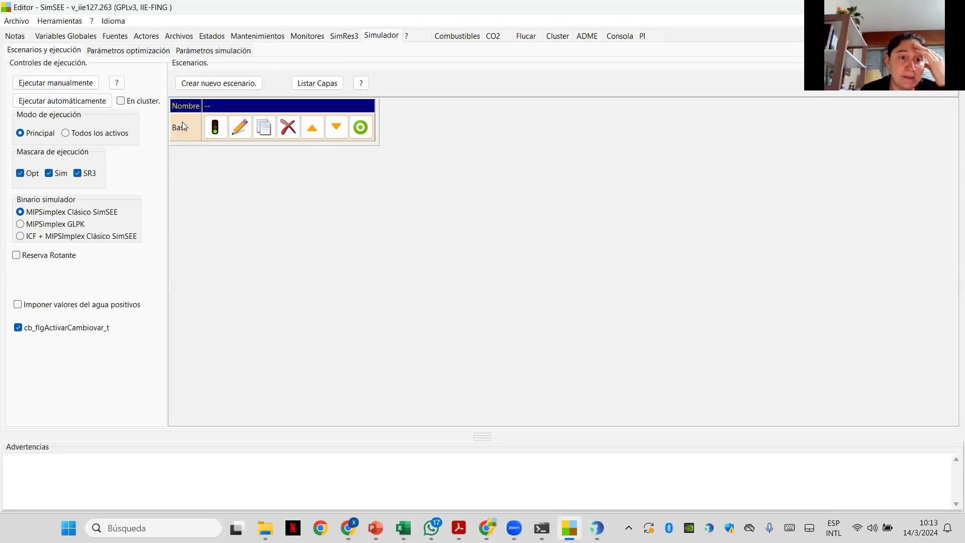
Step: Deactivate the Base scenario and activate it again
click(215, 128)
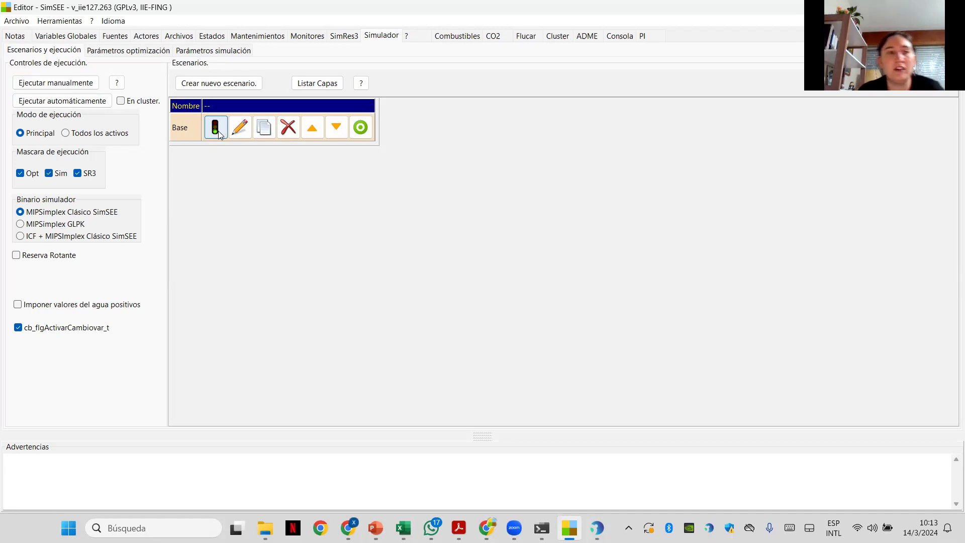
click(218, 131)
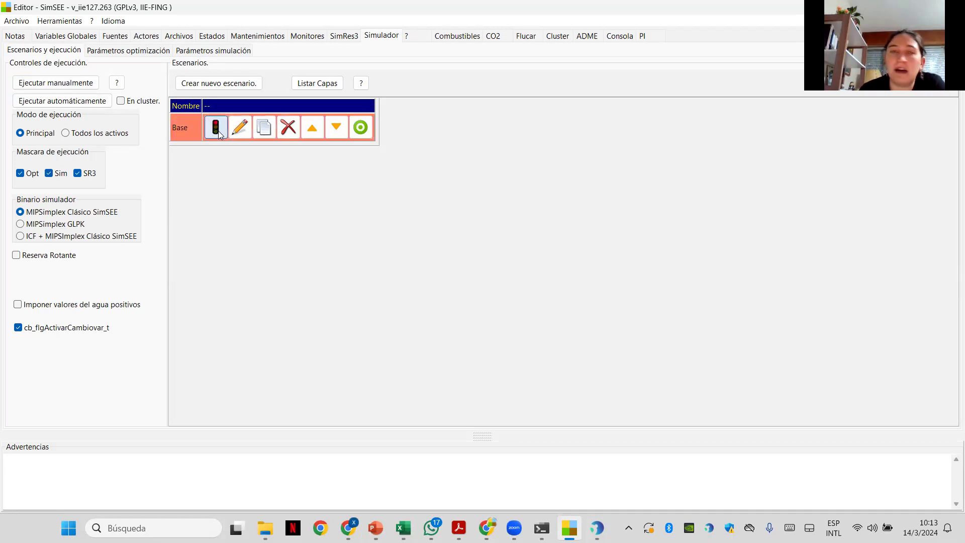
click(218, 130)
Step: Inspect the active layers in the Base scenario's settings and close them without saving
click(238, 129)
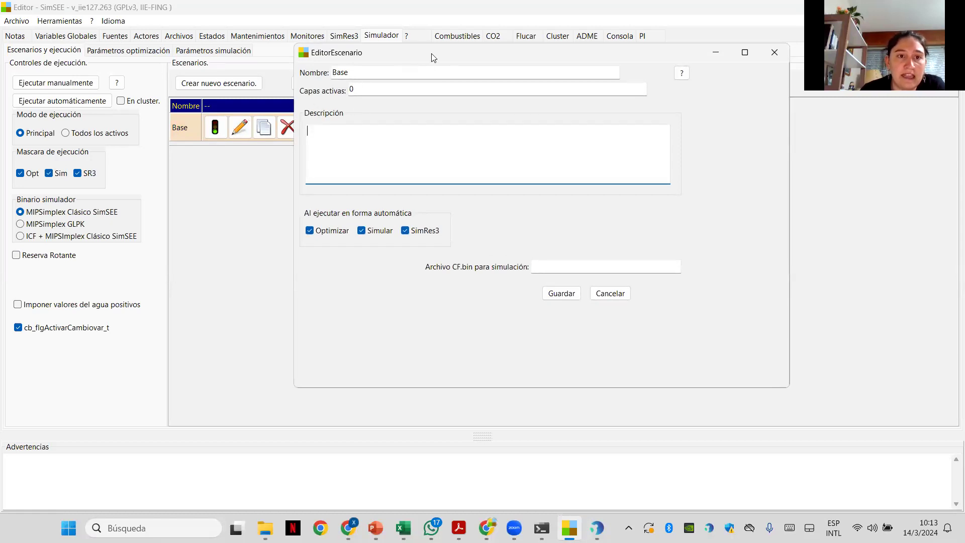
drag(433, 57, 392, 139)
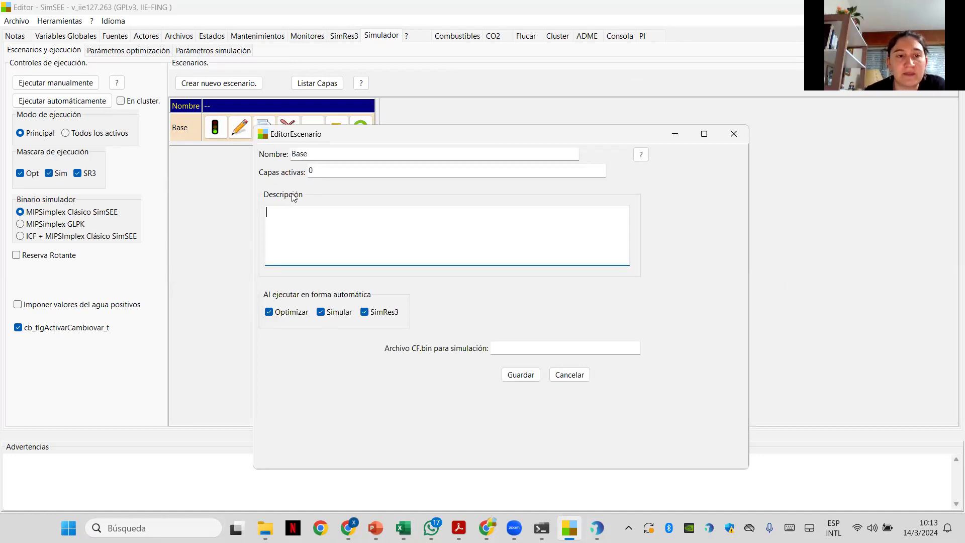
click(312, 172)
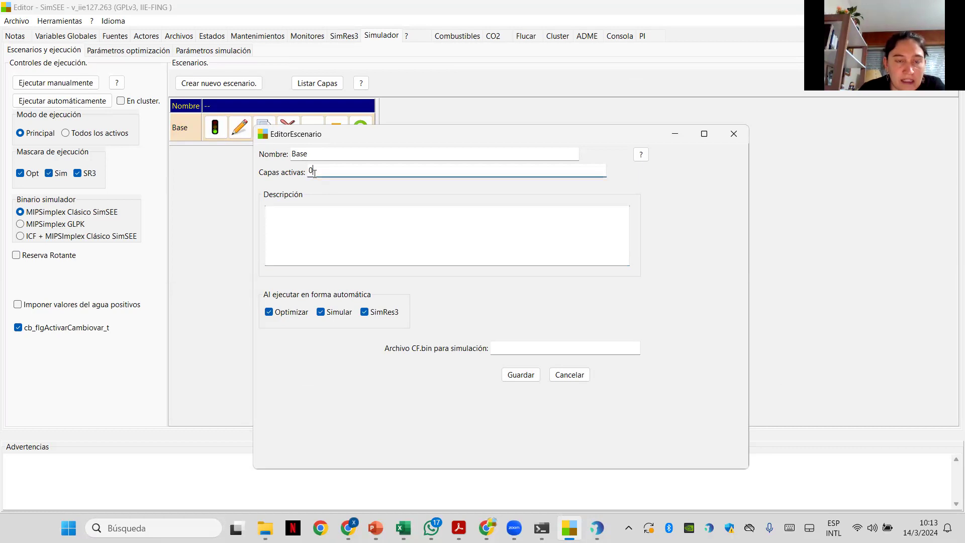
click(733, 134)
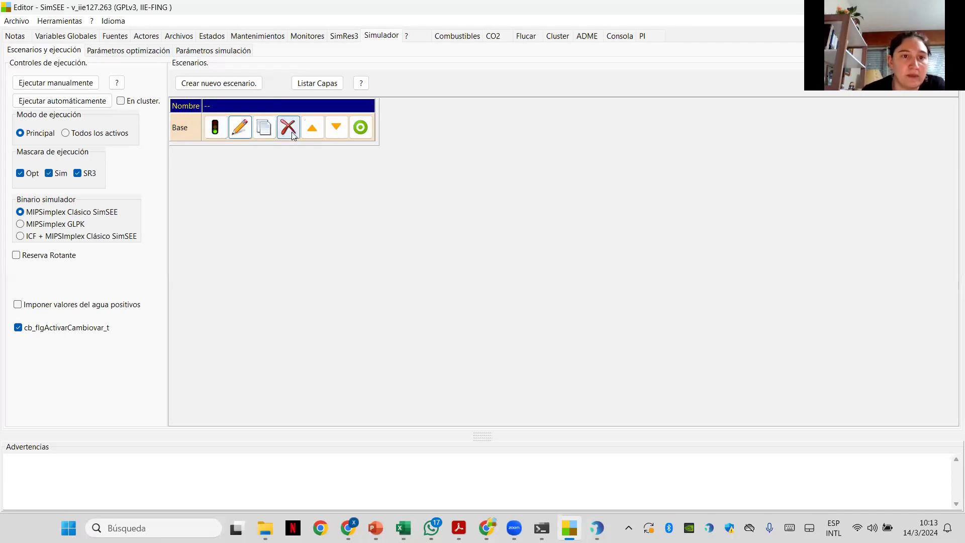
Step: Create a new scenario, set its active layers to 0;1 and save it
click(228, 83)
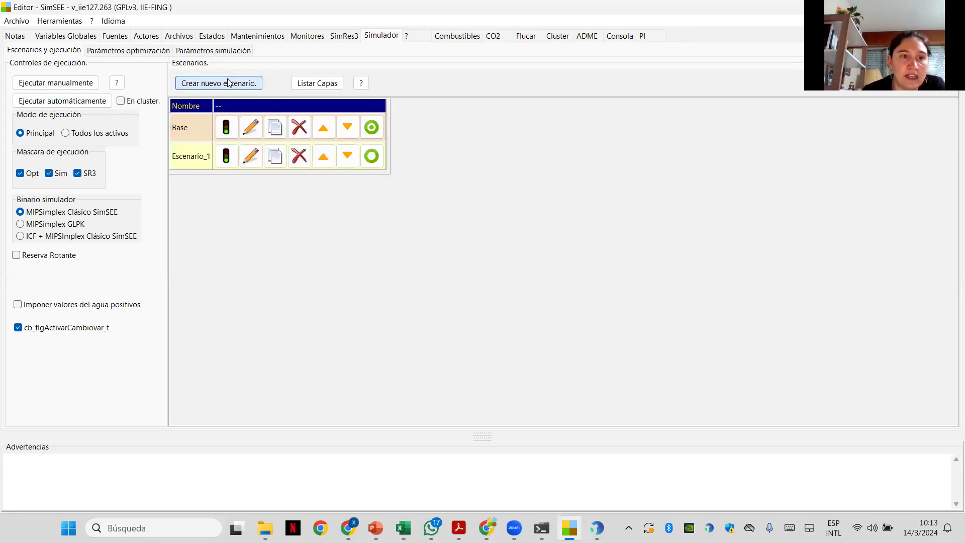
click(252, 157)
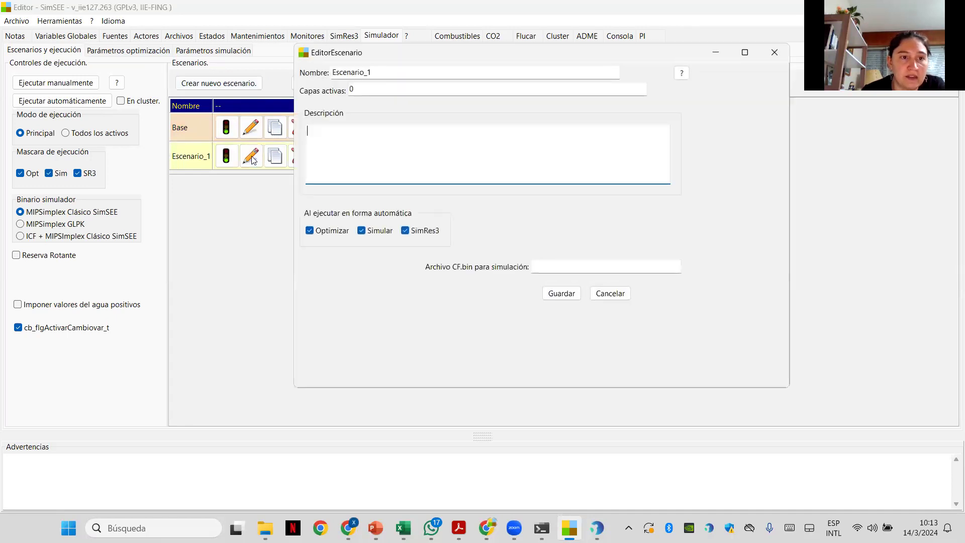
click(366, 89)
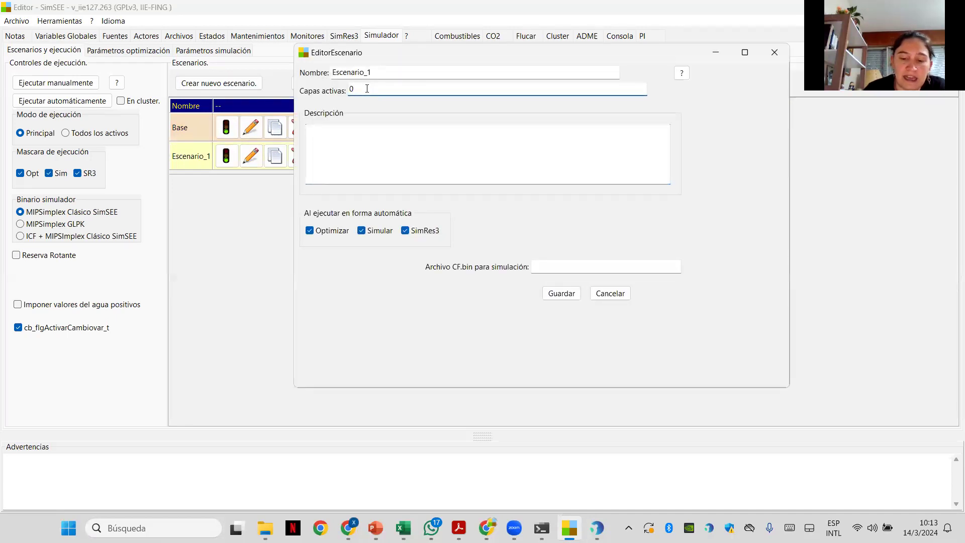
text(;)
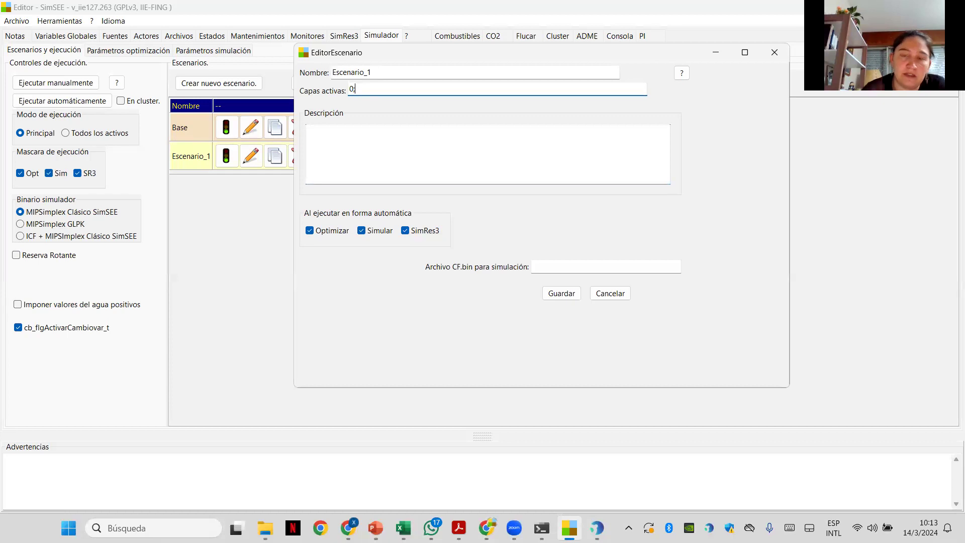
text(1)
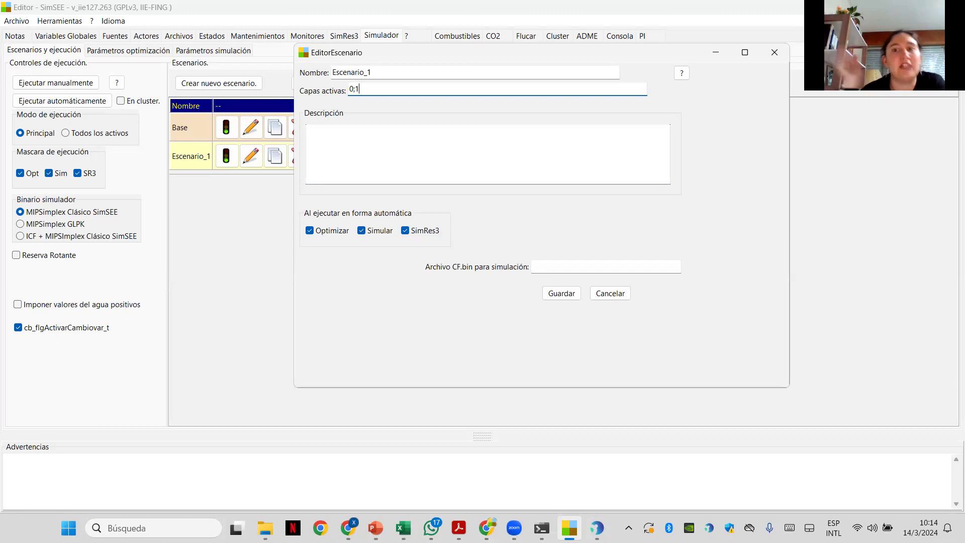
click(556, 292)
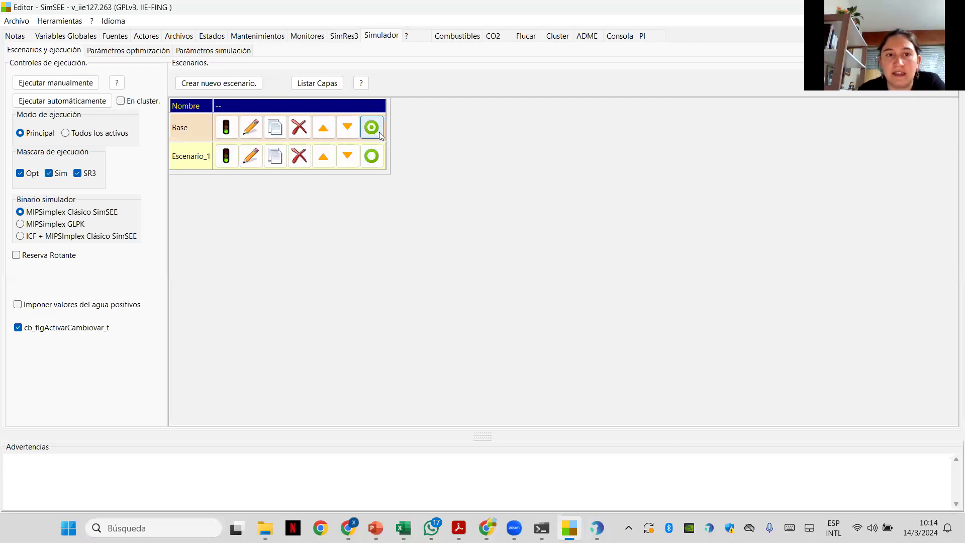
Step: Switch the execution mode to Todos los activos and back to Principal, and deactivate and delete Escenario_1
click(66, 134)
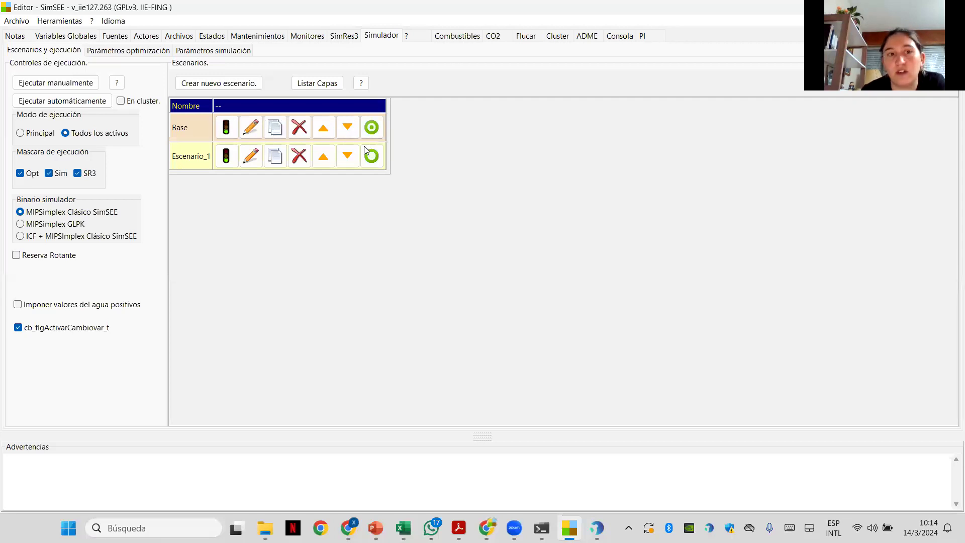
click(227, 156)
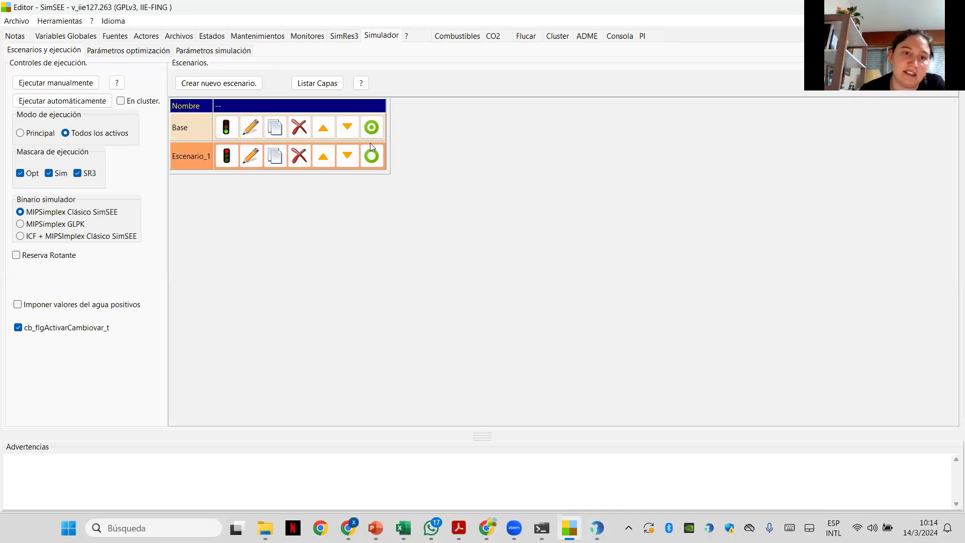
click(21, 134)
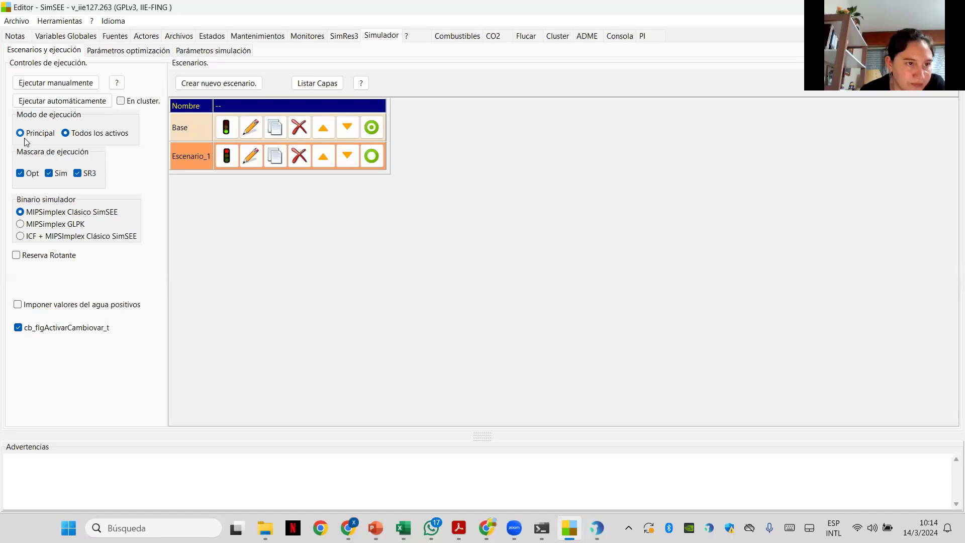
click(300, 156)
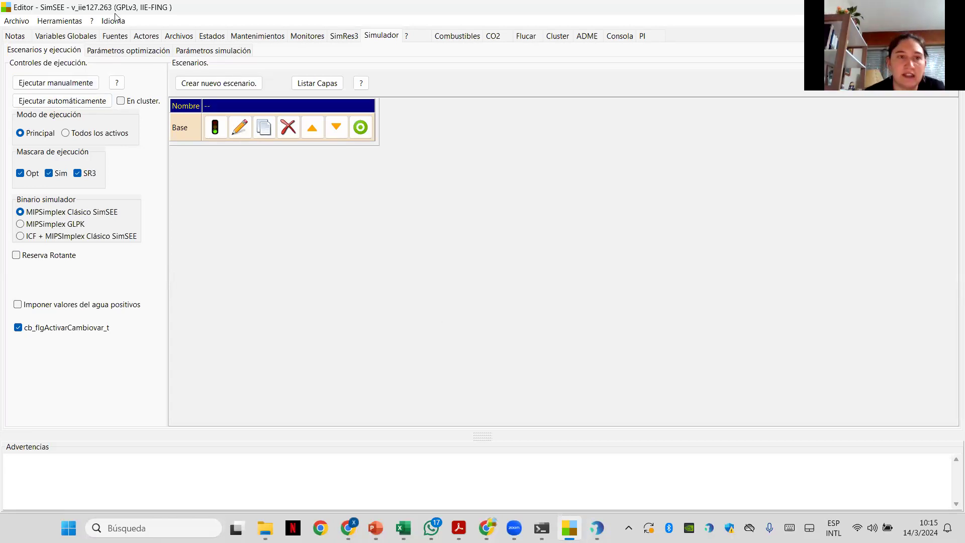
Step: Start a manual run and save the room as sala in the SalaEjericio1_2024 folder inside corridas
click(78, 82)
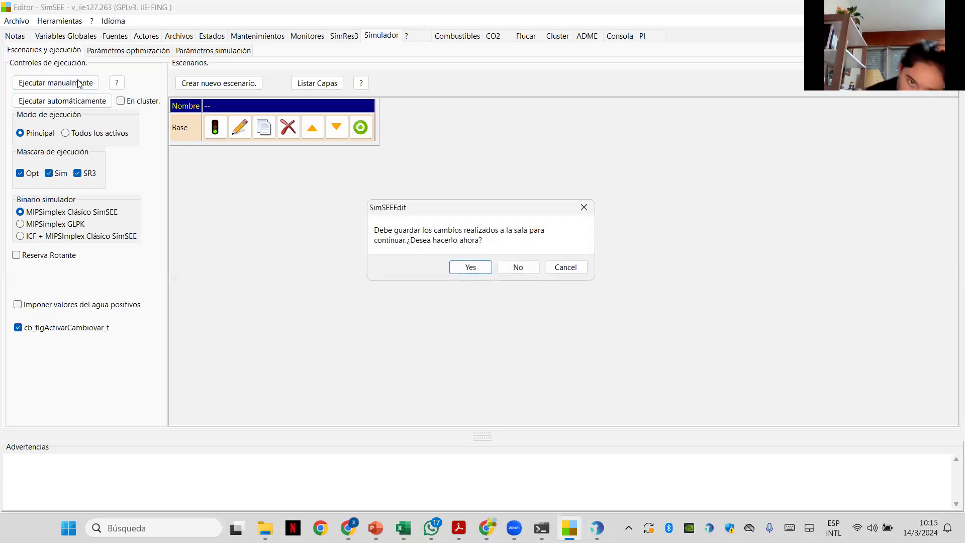
click(471, 268)
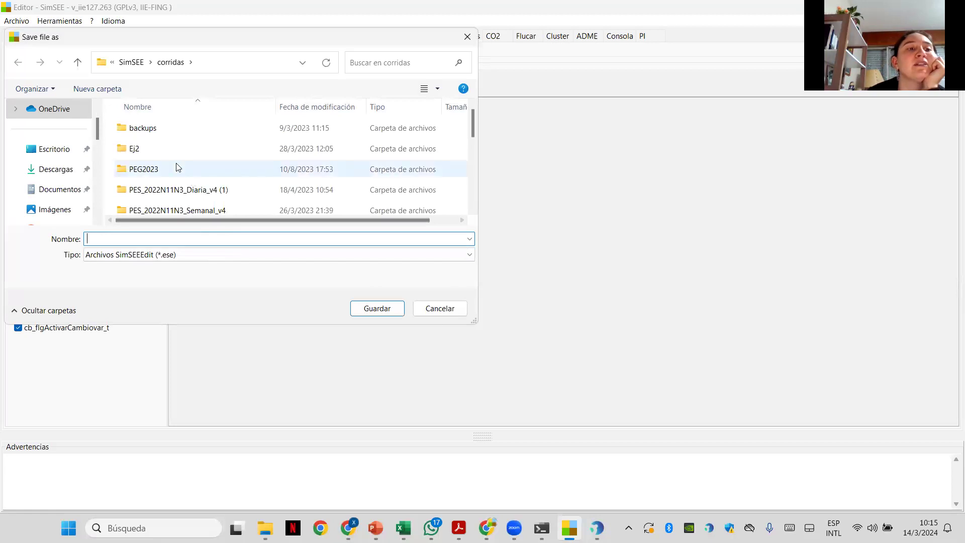
scroll(177, 166, down, 2)
scroll(176, 166, down, 1)
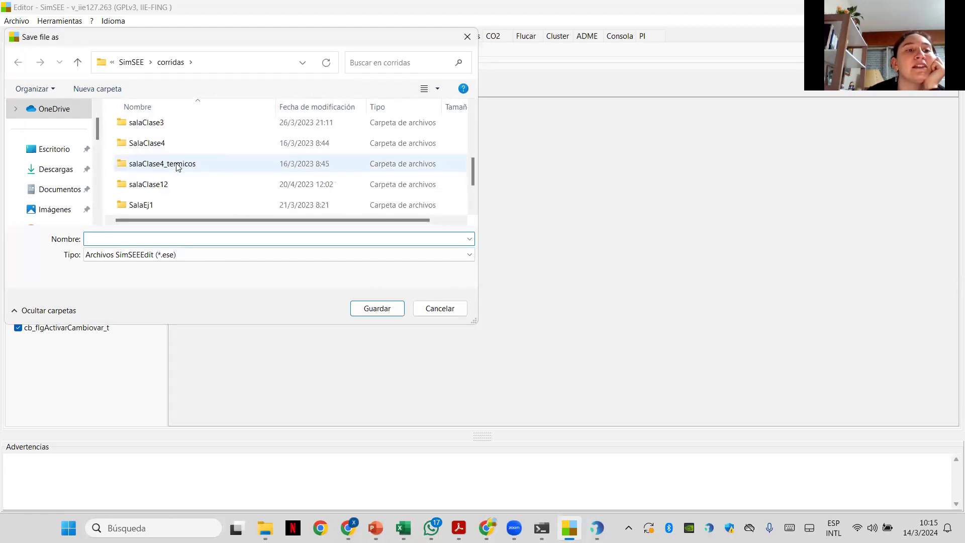
scroll(176, 166, up, 5)
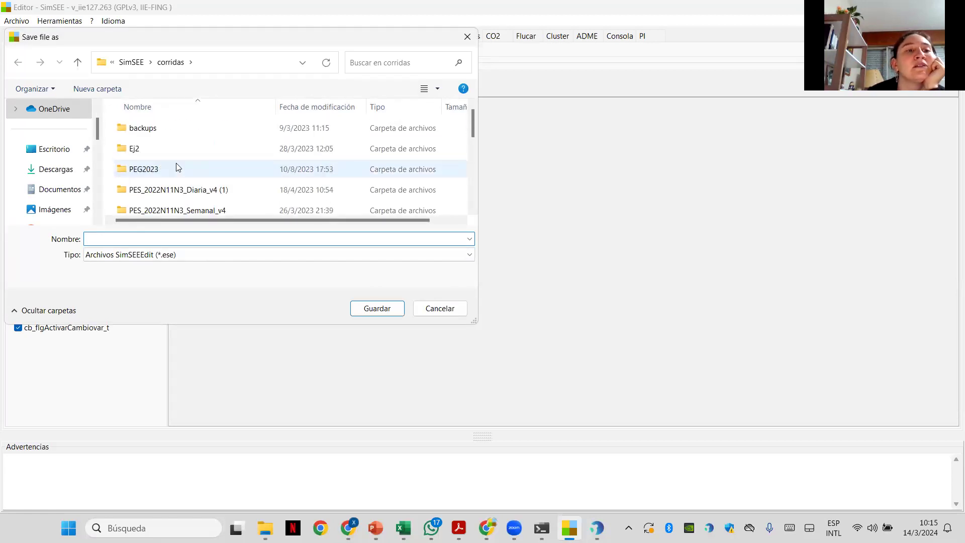
scroll(177, 166, down, 2)
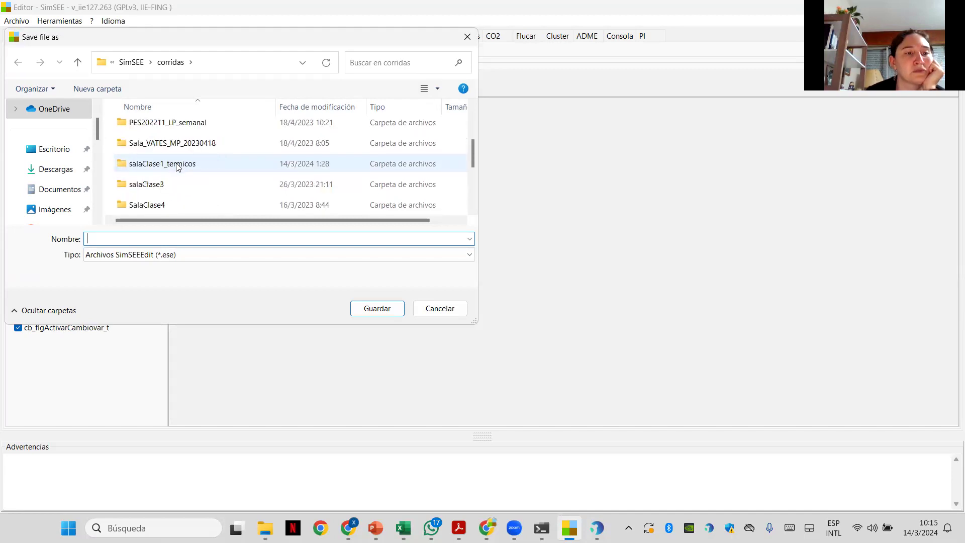
scroll(472, 210, down, 2)
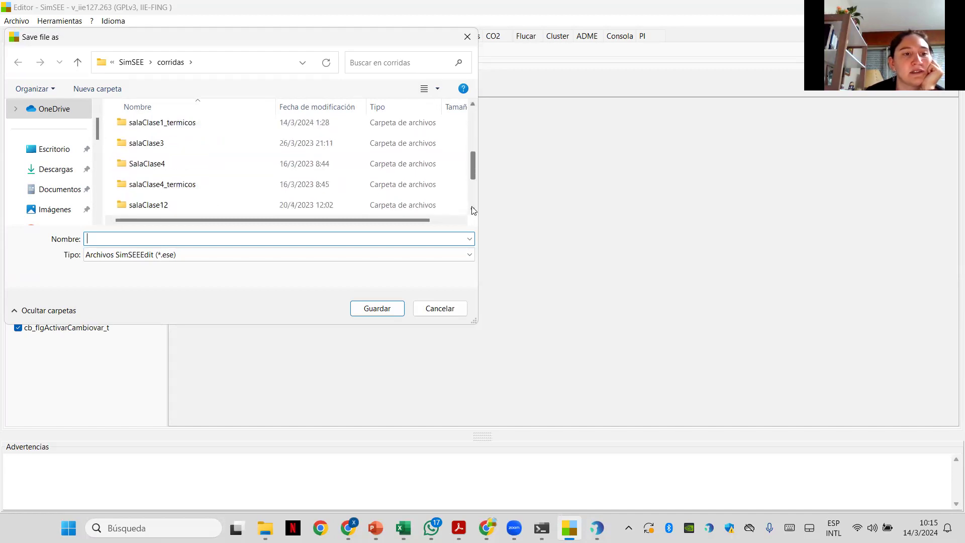
scroll(472, 210, down, 2)
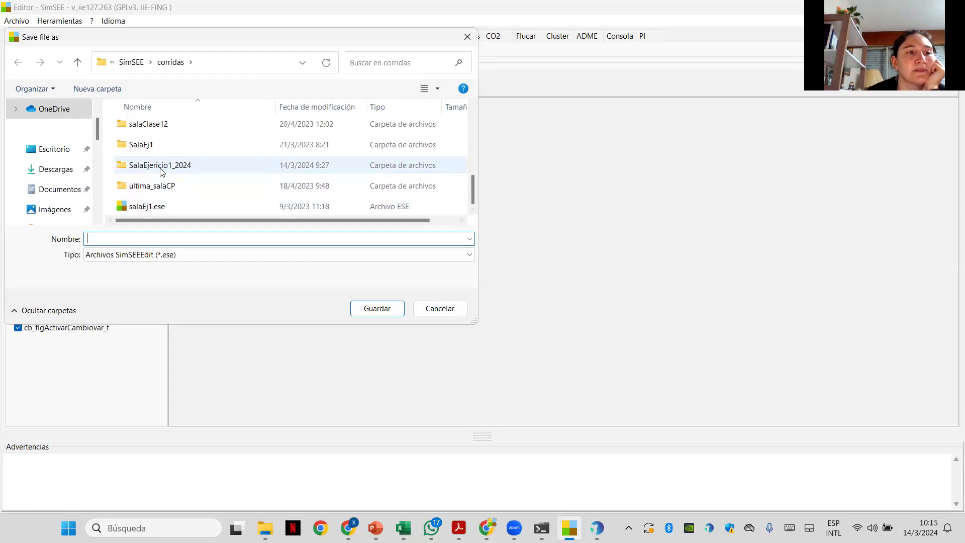
double_click(162, 170)
click(157, 239)
text(sala)
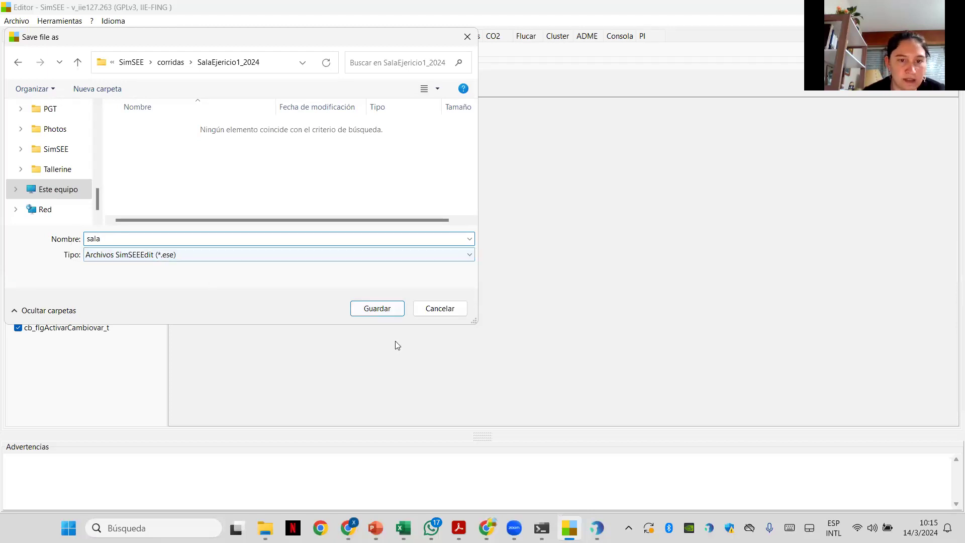
click(394, 312)
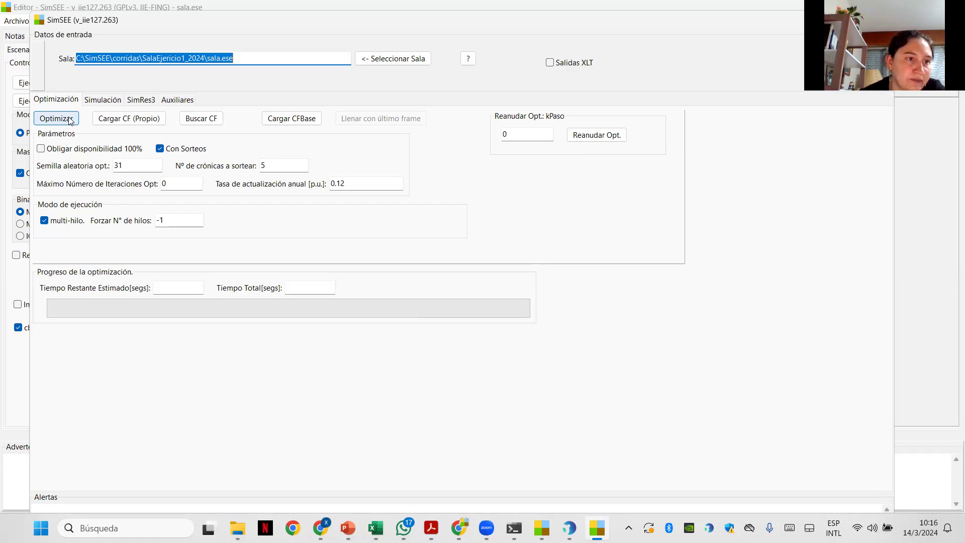
Step: Run the simulation for the saved room with the existing parameters and close the simulator window
key(ctrl+Tab)
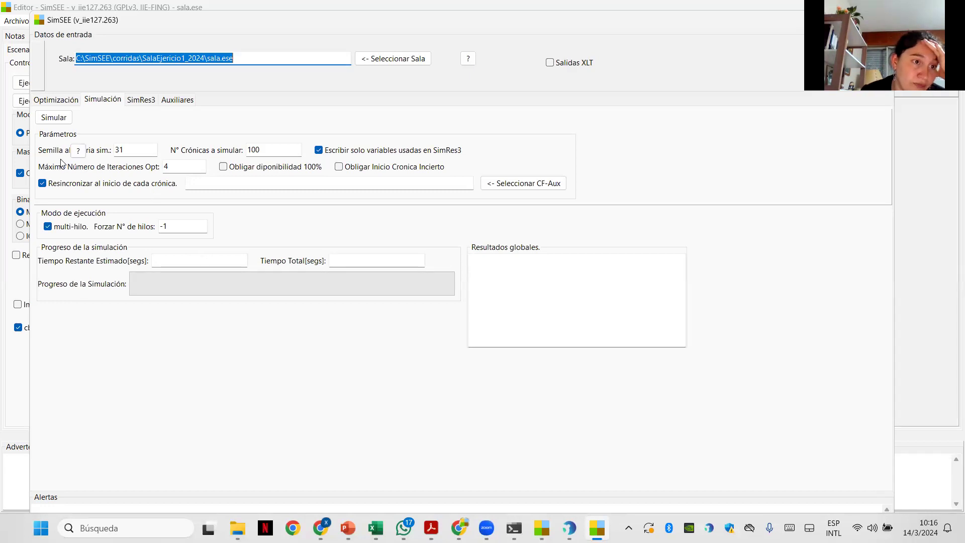
click(56, 120)
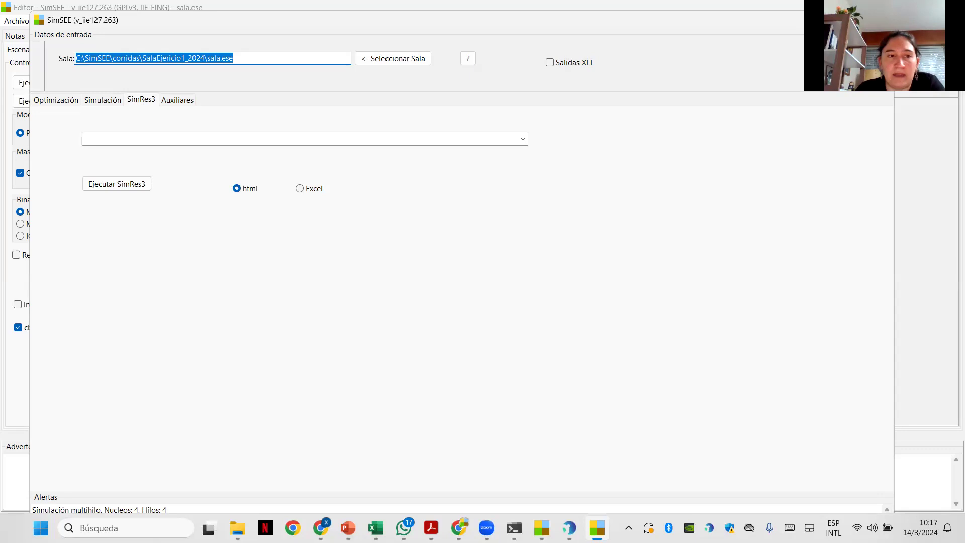
click(880, 20)
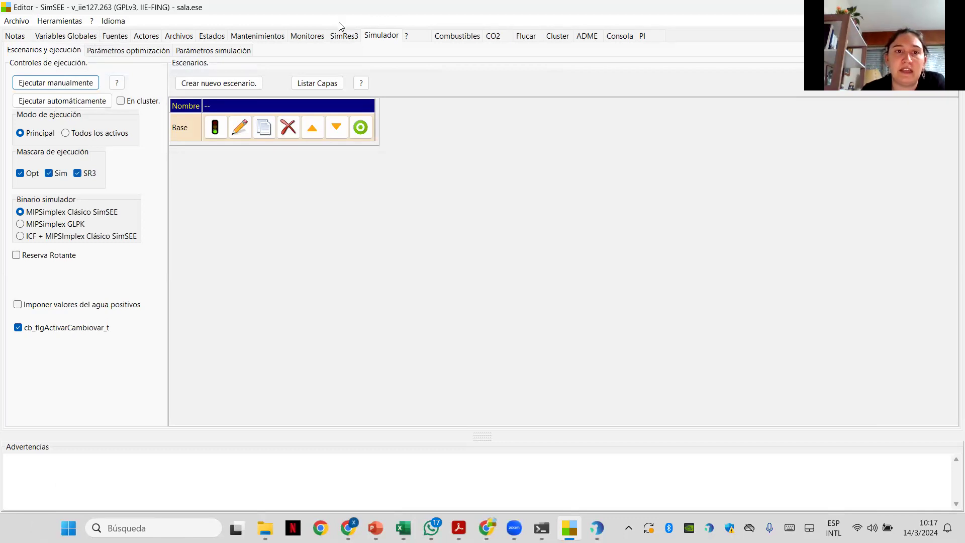
Step: Create a new SimRes3 template for the room
click(342, 40)
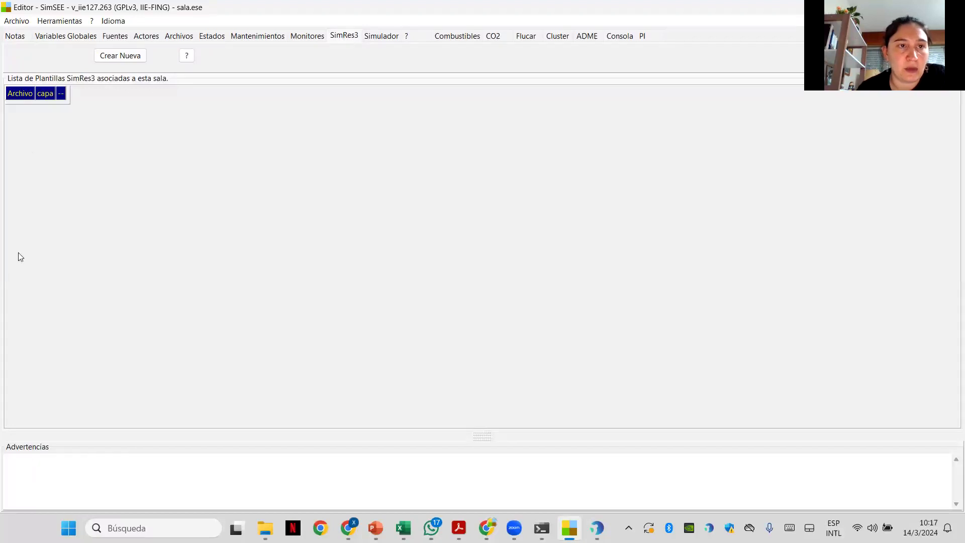
mouse_move(570, 527)
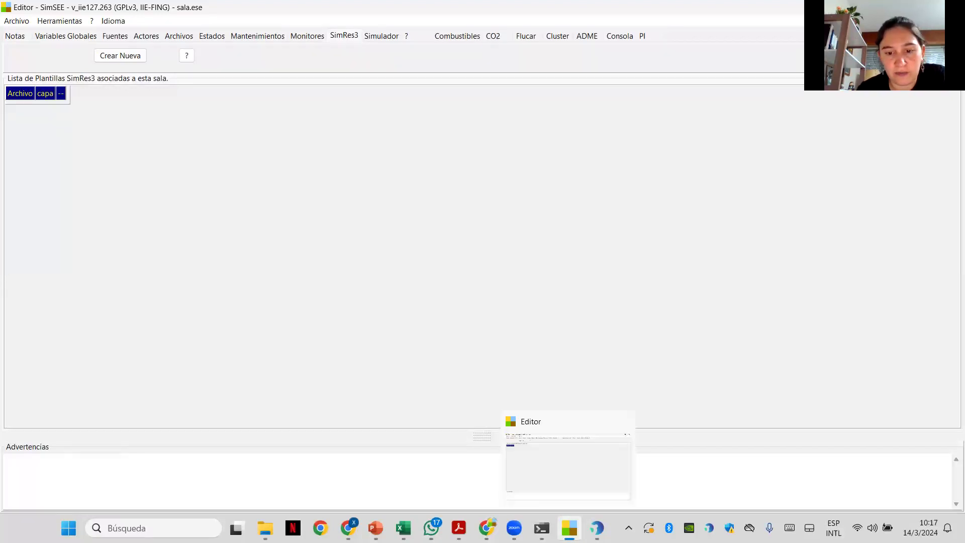
click(590, 473)
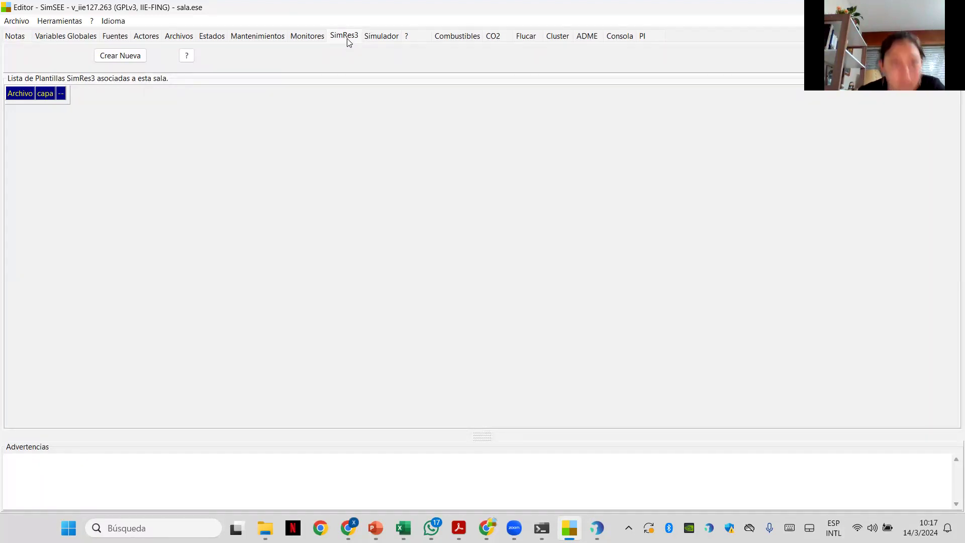
click(123, 57)
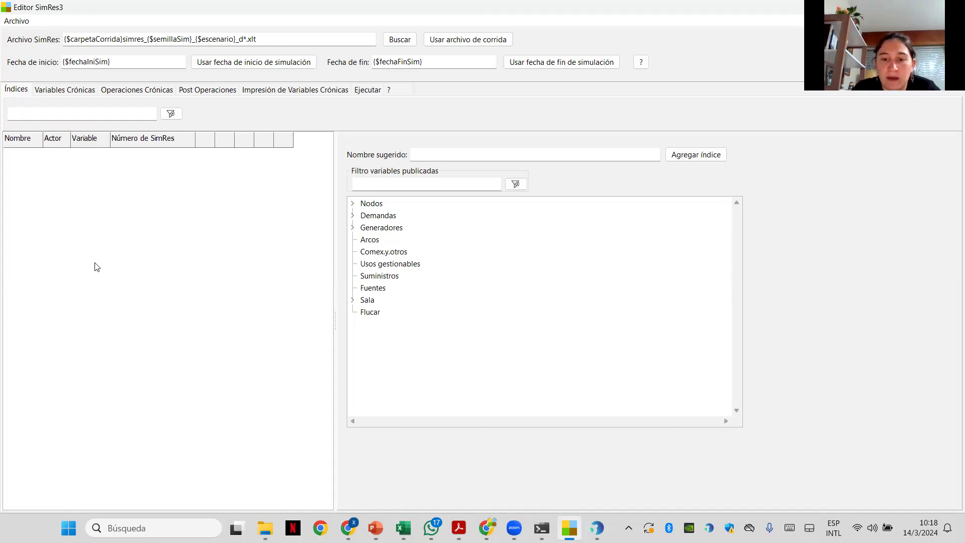
Step: Add an index for the power variable P [MW] of generator Termica1, keeping the suggested name idx_Termica1_P
click(353, 229)
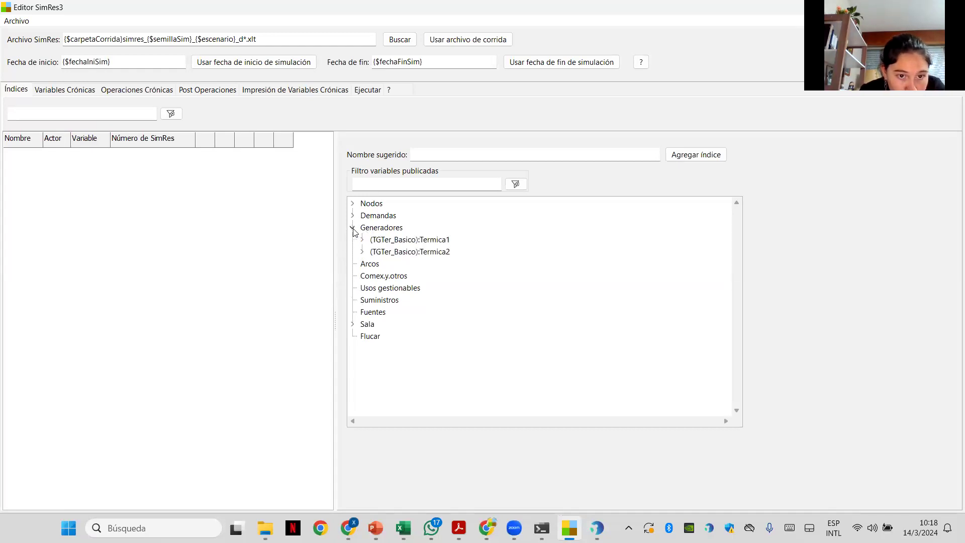
click(413, 245)
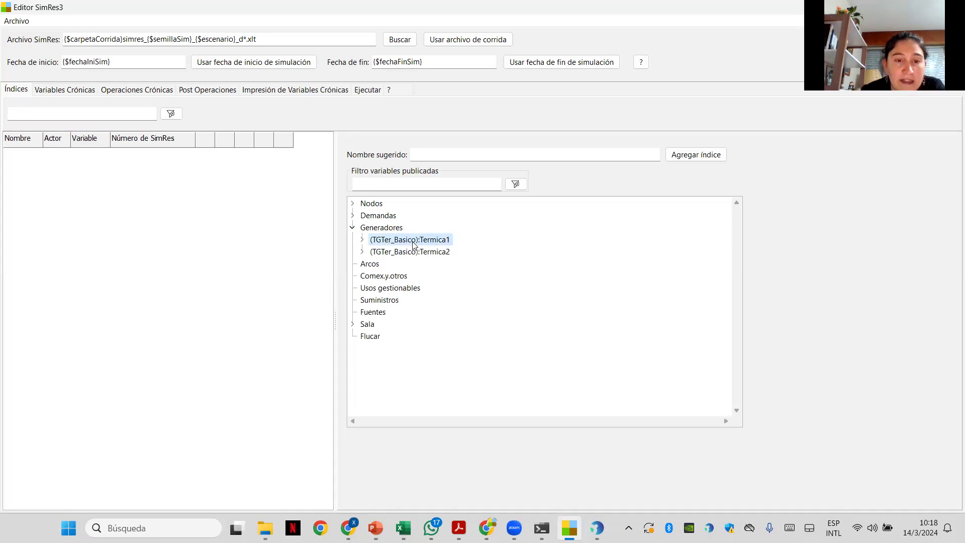
click(363, 240)
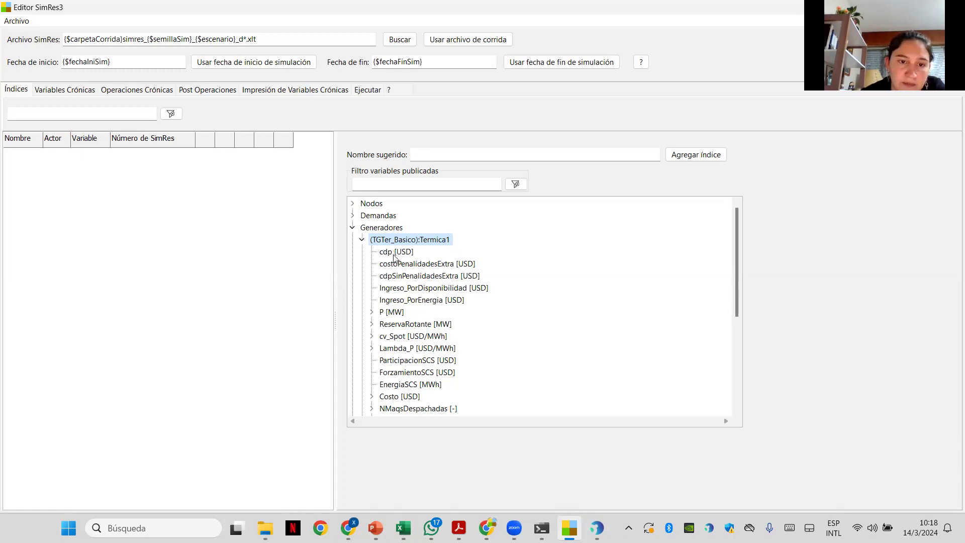
scroll(406, 326, down, 1)
scroll(406, 327, down, 3)
scroll(406, 327, up, 1)
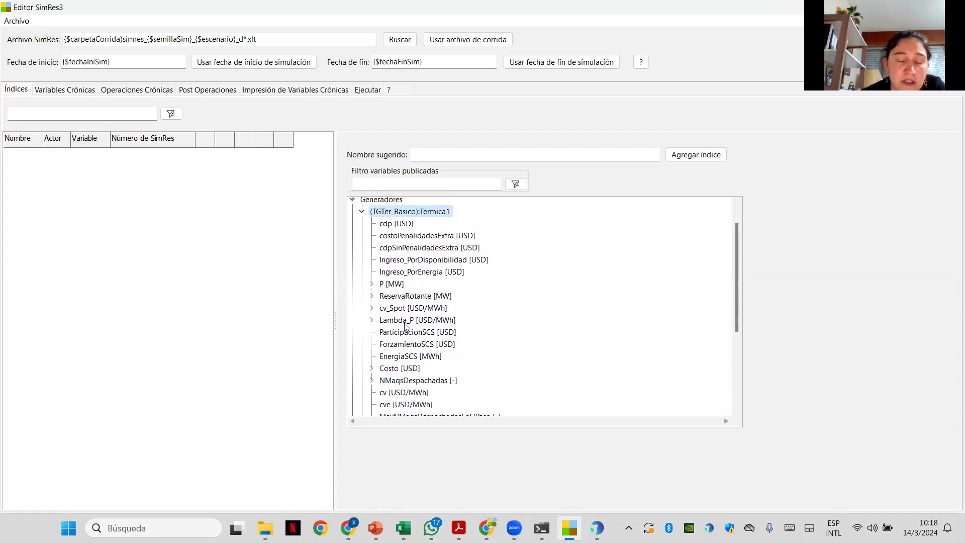
click(396, 287)
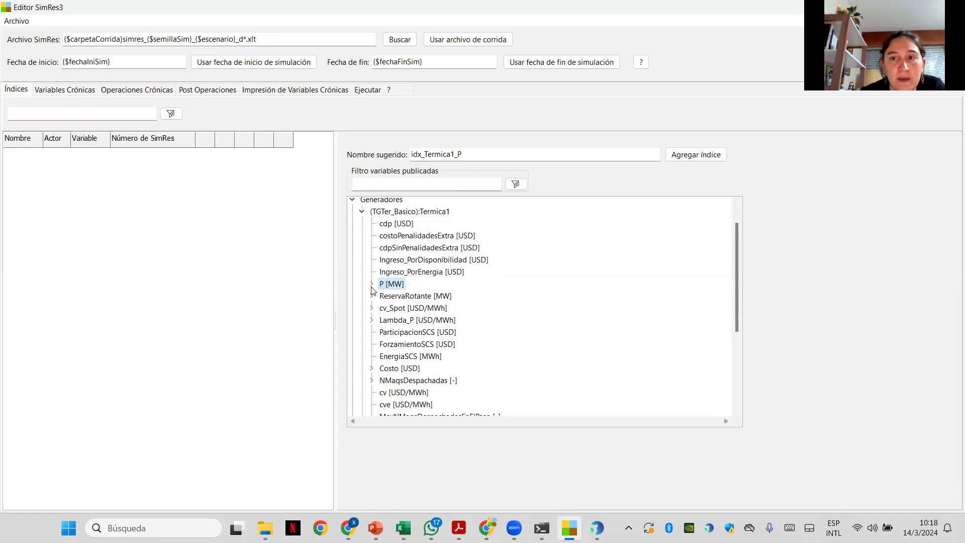
click(372, 285)
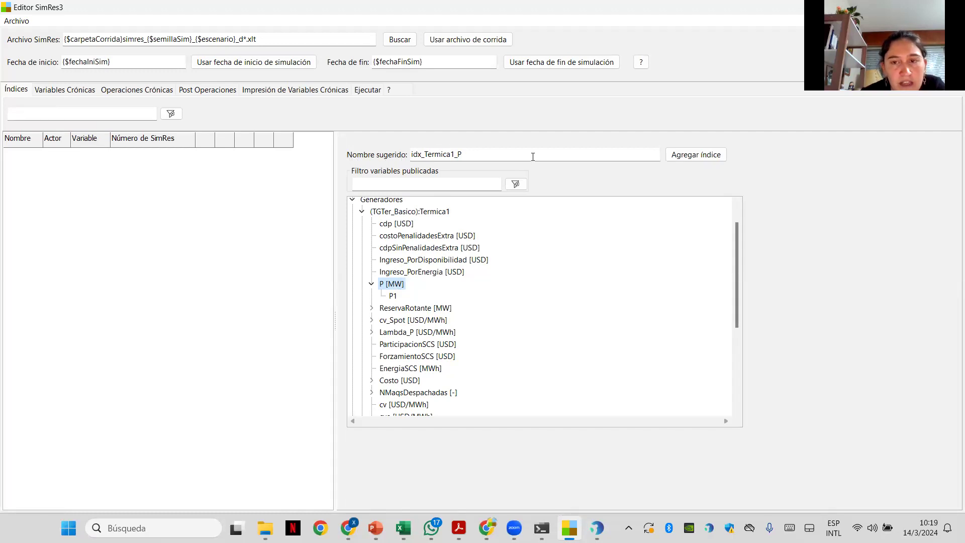
click(709, 157)
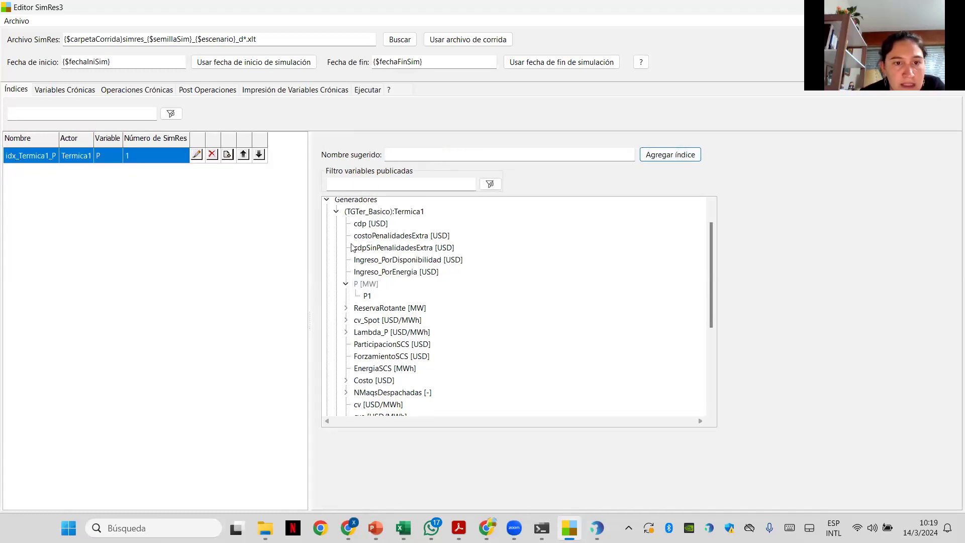
Step: Add an index for the power variable P [MW] of generator Termica2, keeping the suggested name idx_Termica2_P
click(336, 211)
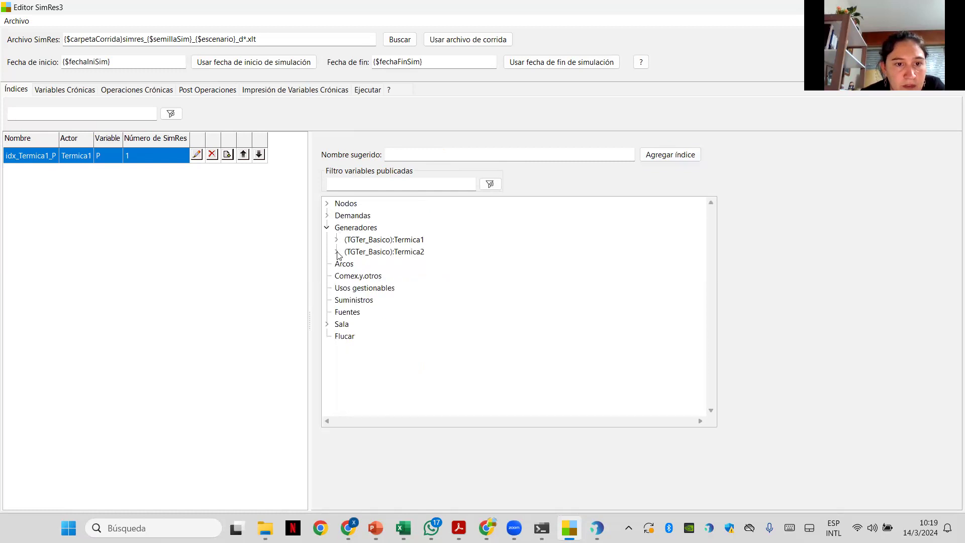
click(337, 251)
click(364, 326)
click(672, 154)
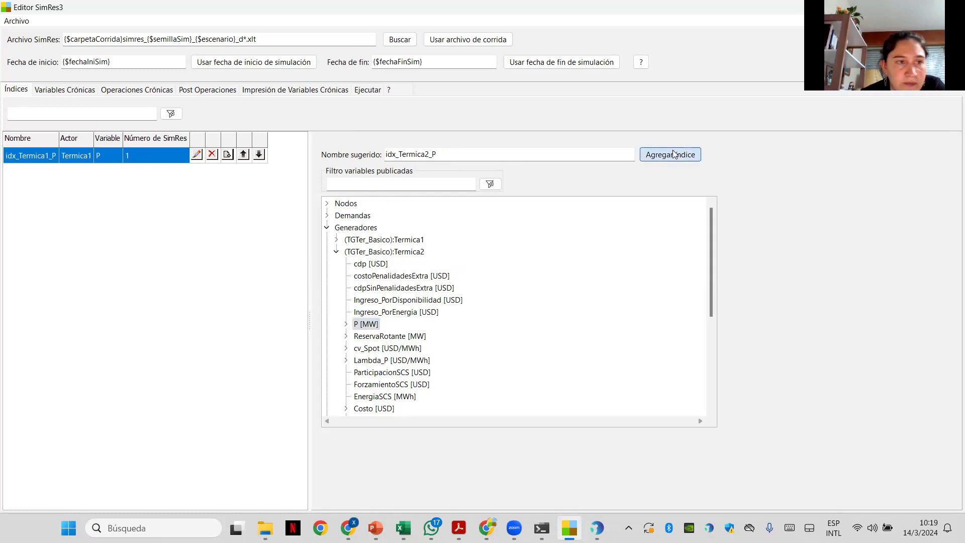
Step: Add an index for the power variable P [MW] of the detailed demand, keeping the suggested name idx_demanda_P
click(327, 215)
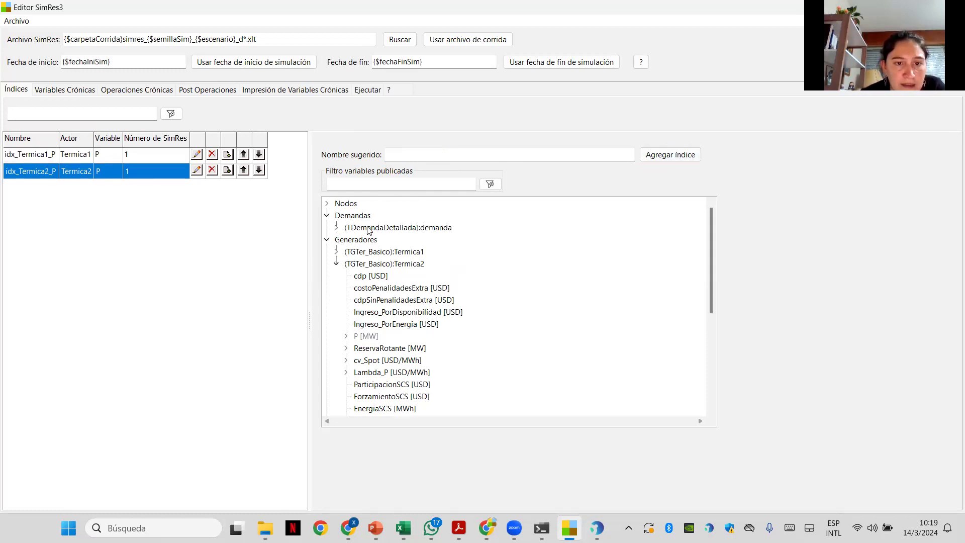
click(367, 229)
click(337, 227)
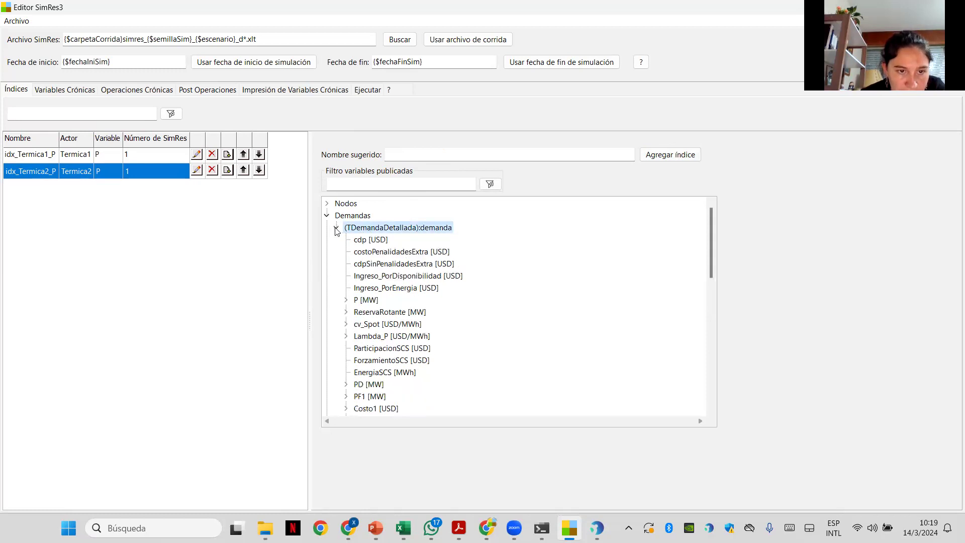
click(347, 300)
click(365, 301)
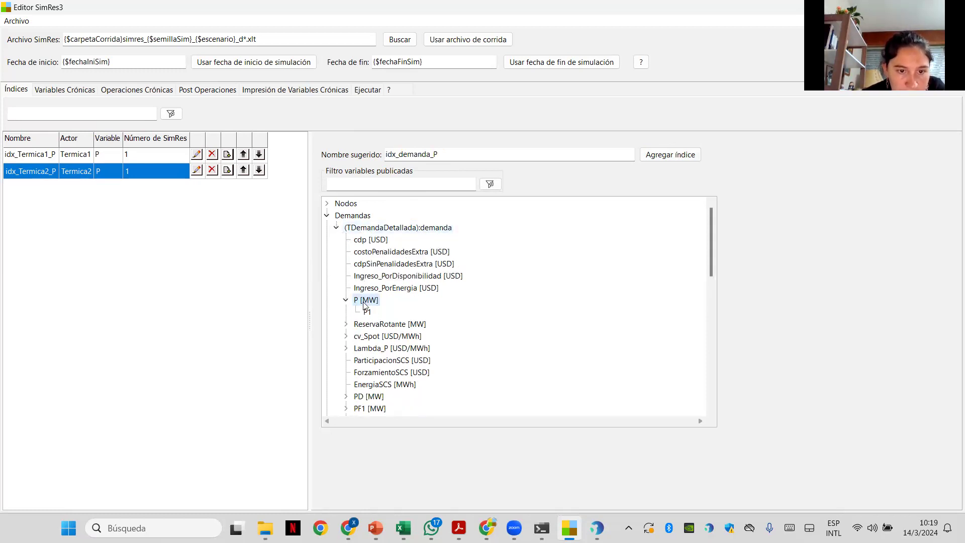
click(663, 155)
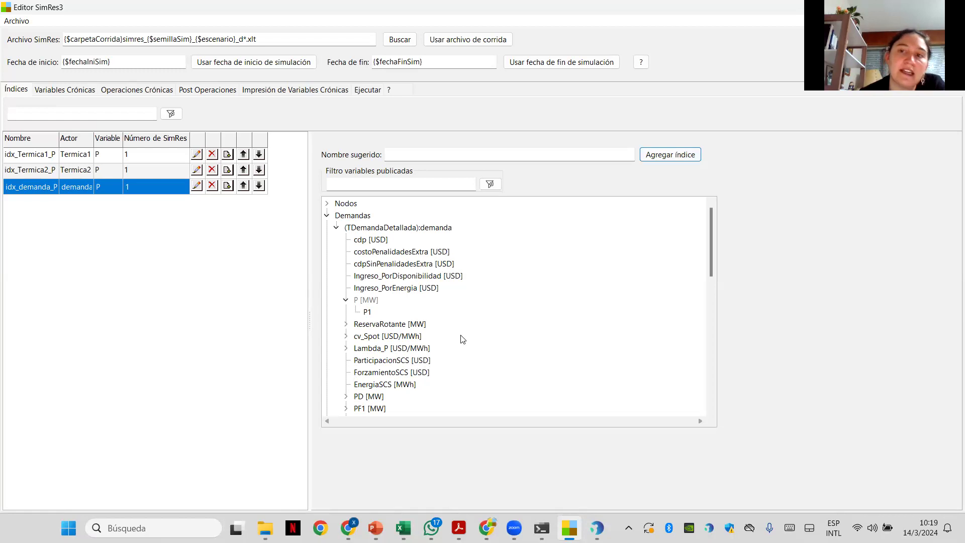
Step: Delete the index idx_demanda_P after checking the detailed demand's other published variables
scroll(462, 339, down, 1)
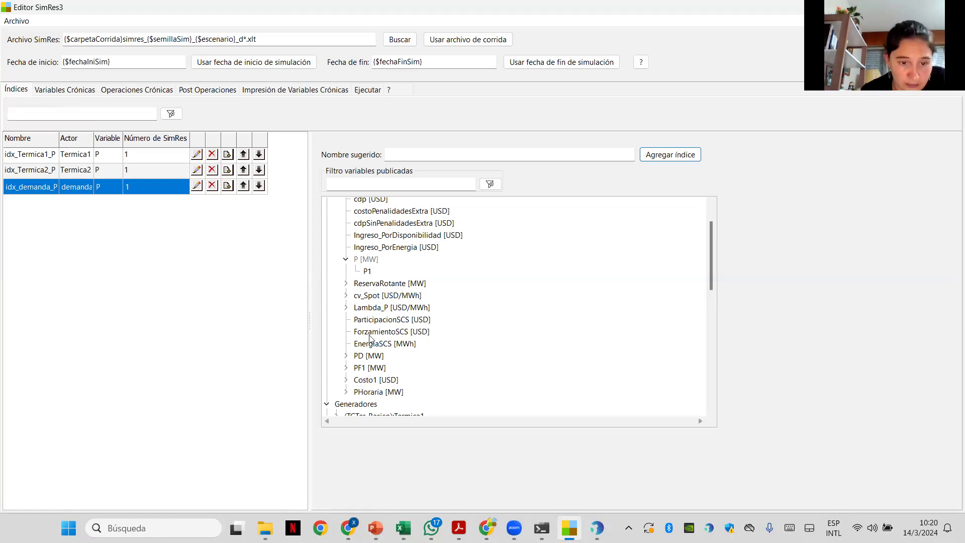
scroll(360, 353, down, 1)
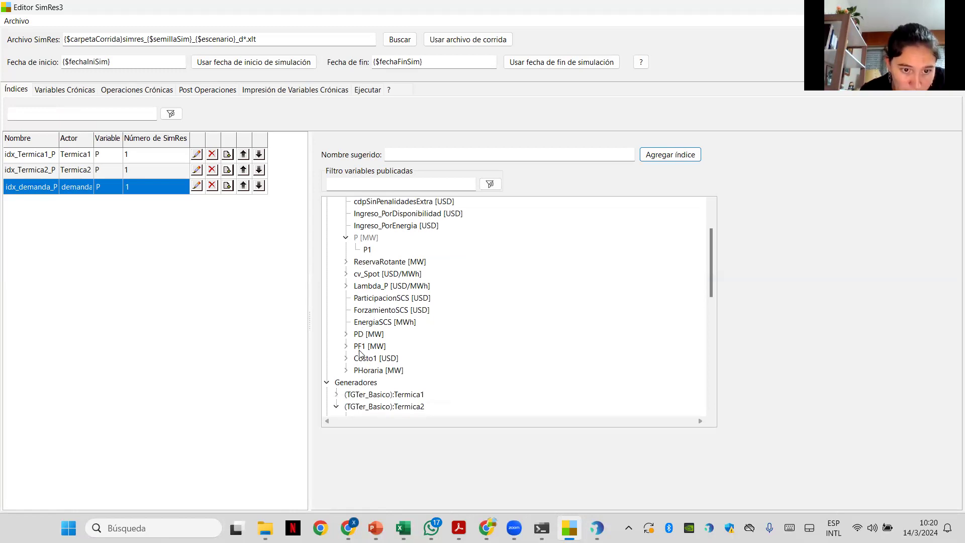
scroll(383, 270, up, 2)
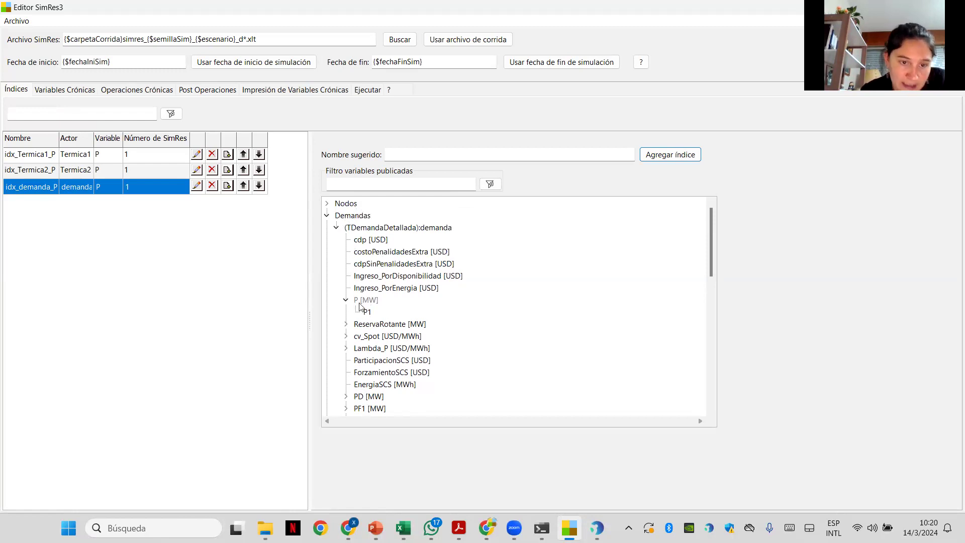
scroll(361, 323, down, 2)
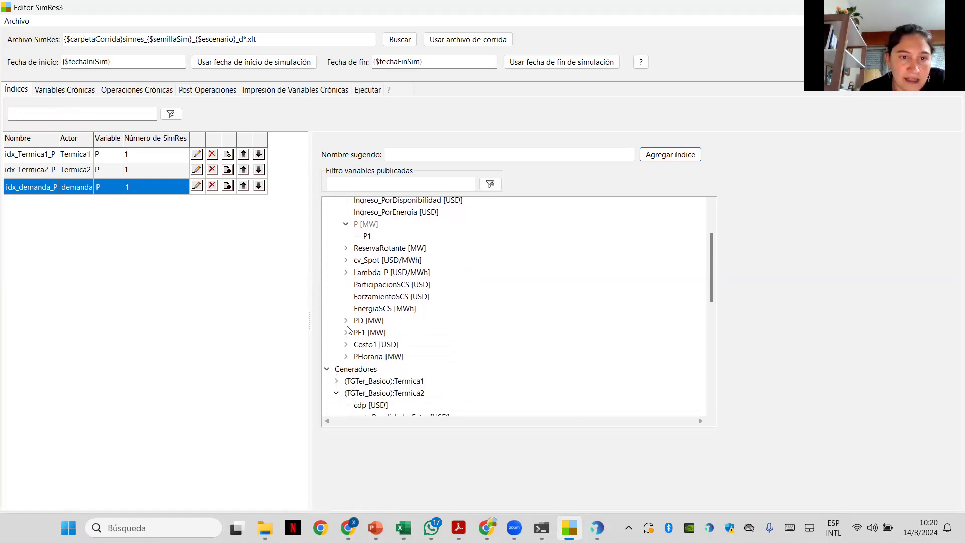
scroll(386, 266, up, 1)
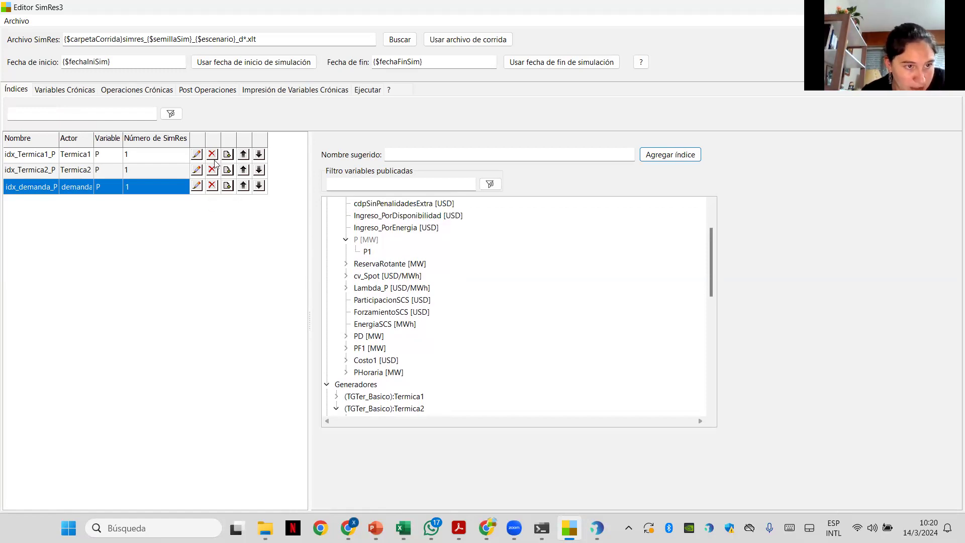
click(212, 187)
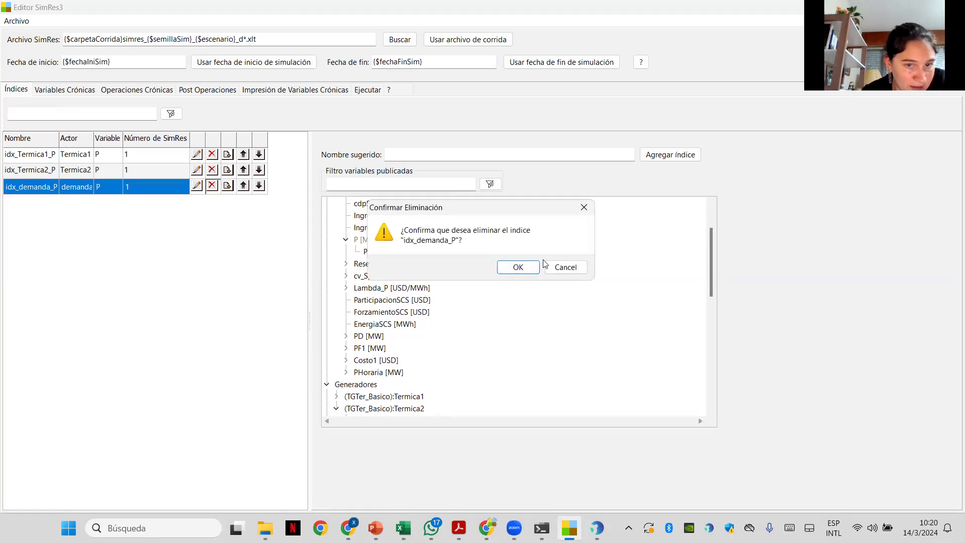
click(525, 268)
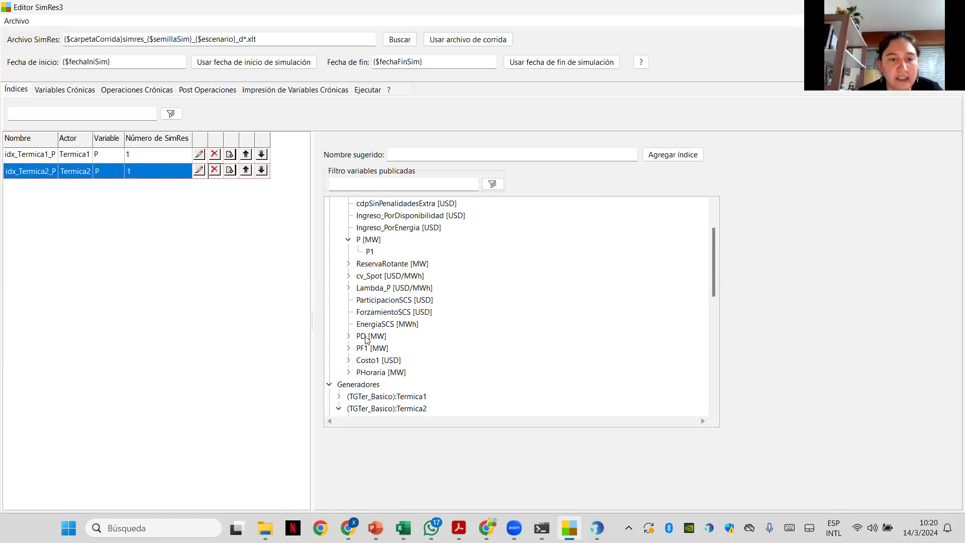
Step: Add indices for the detailed demand's variables PD [MW] and PF1 [MW], keeping the suggested names idx_demanda_PD and idx_demanda_PF1
click(367, 338)
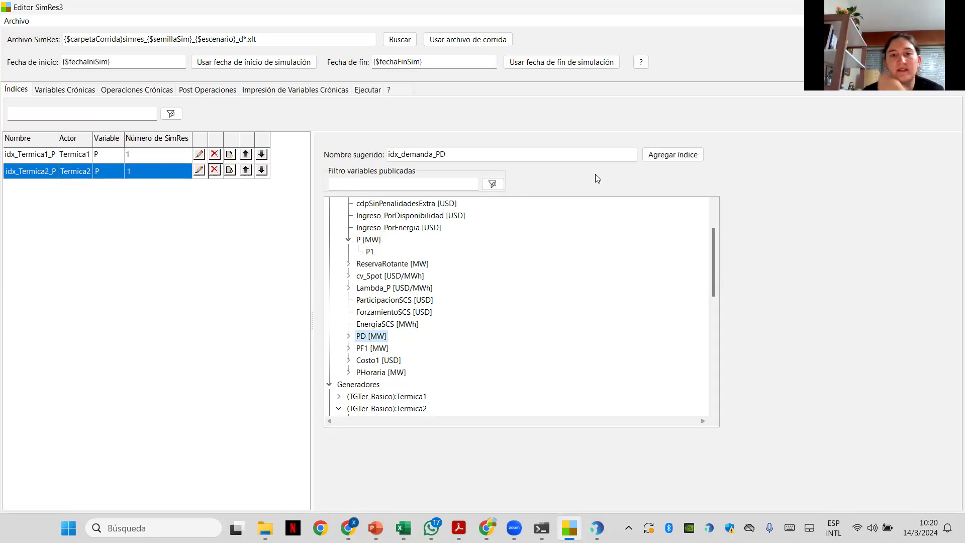
click(656, 157)
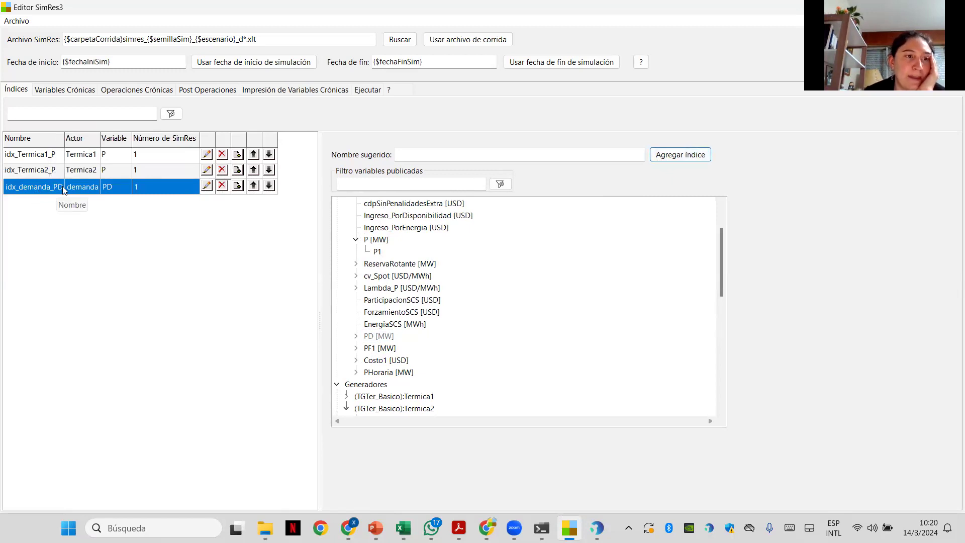
click(374, 354)
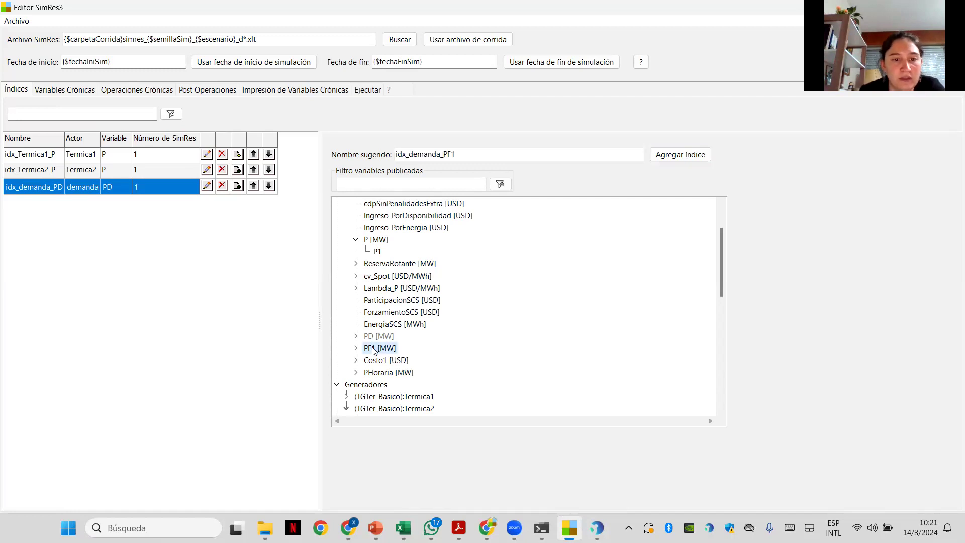
double_click(374, 351)
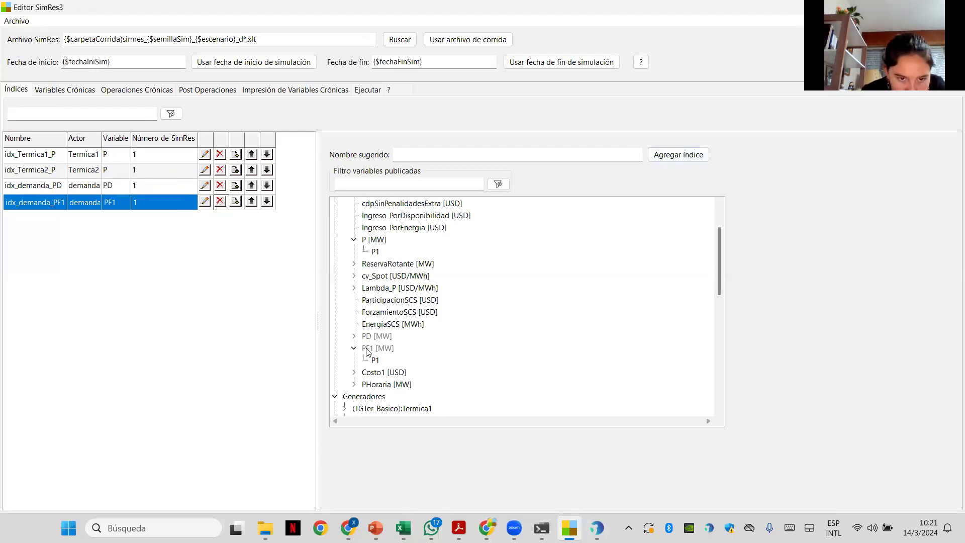
click(354, 337)
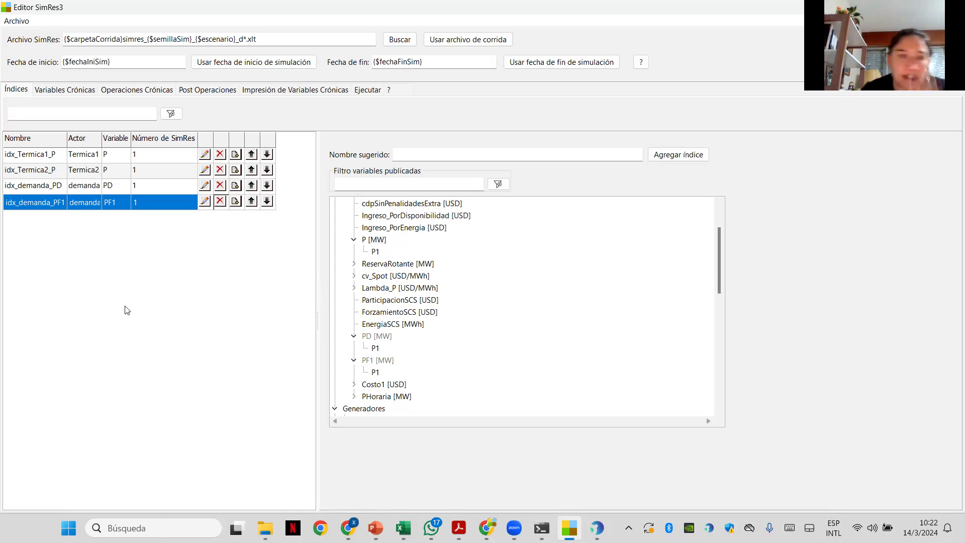
Step: Create a chronic variable named P_Ter1
click(77, 94)
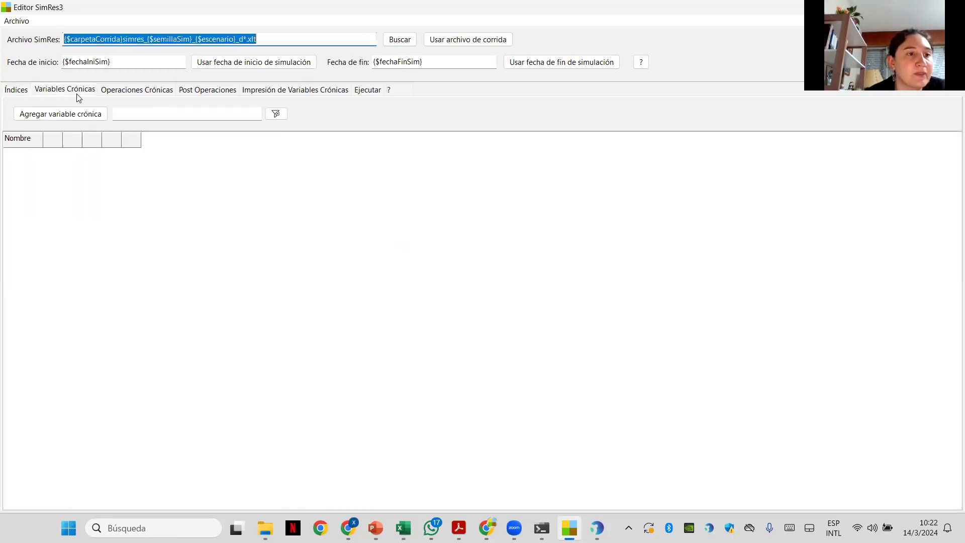
click(26, 94)
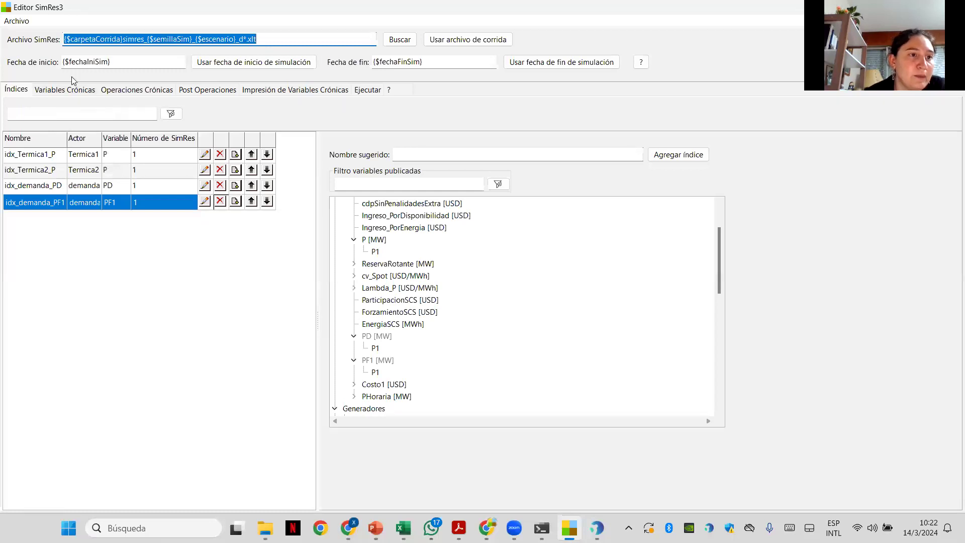
click(78, 94)
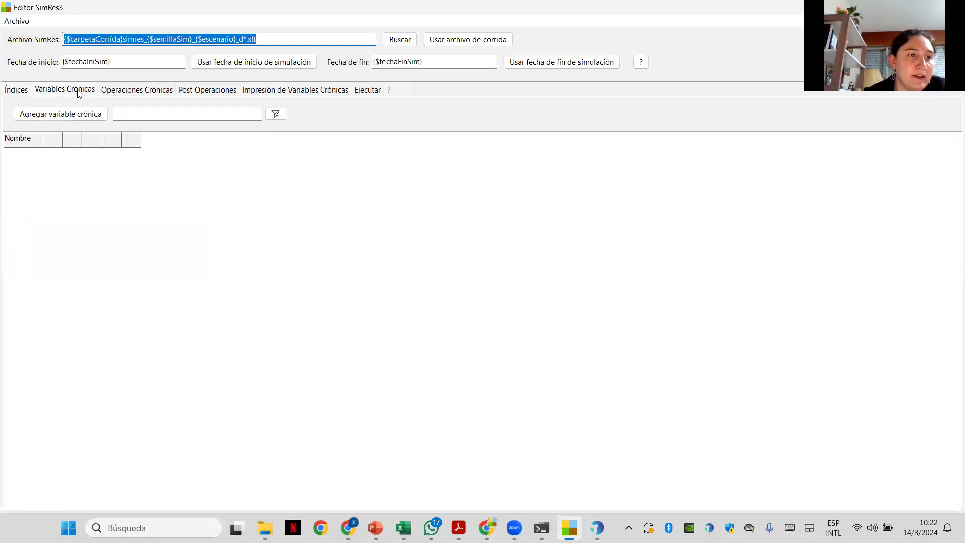
click(70, 115)
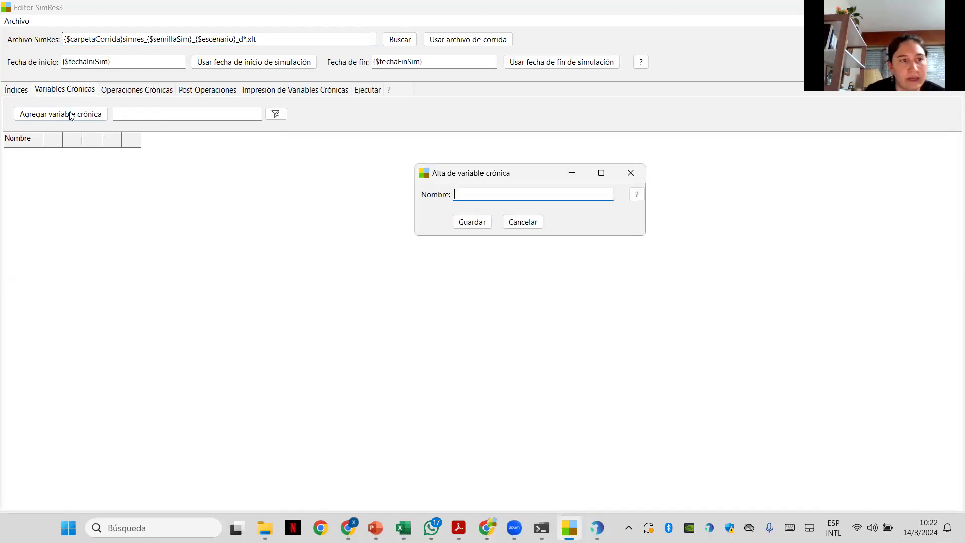
text(P_Ter1)
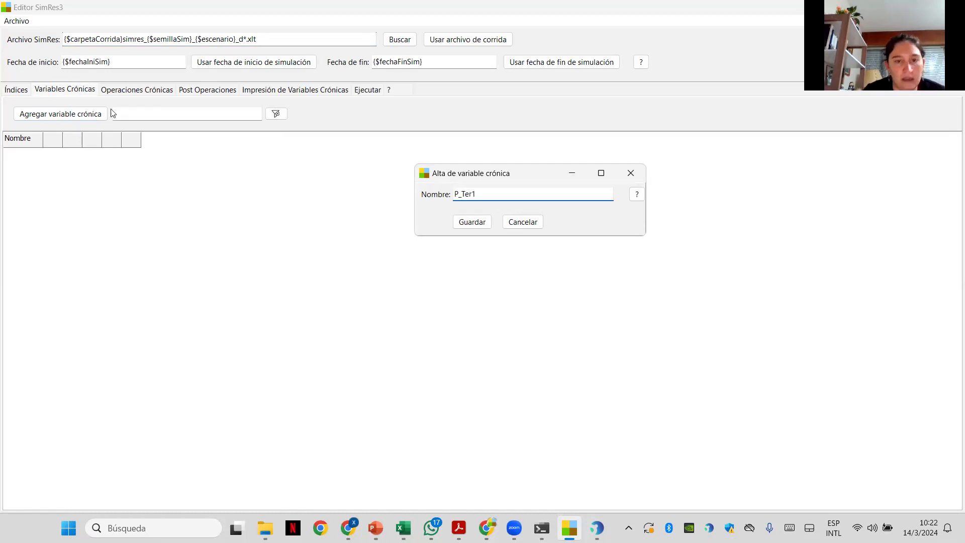
click(472, 222)
Step: Clone the chronic variable P_Ter1 and name the copy P_Ter2
click(71, 155)
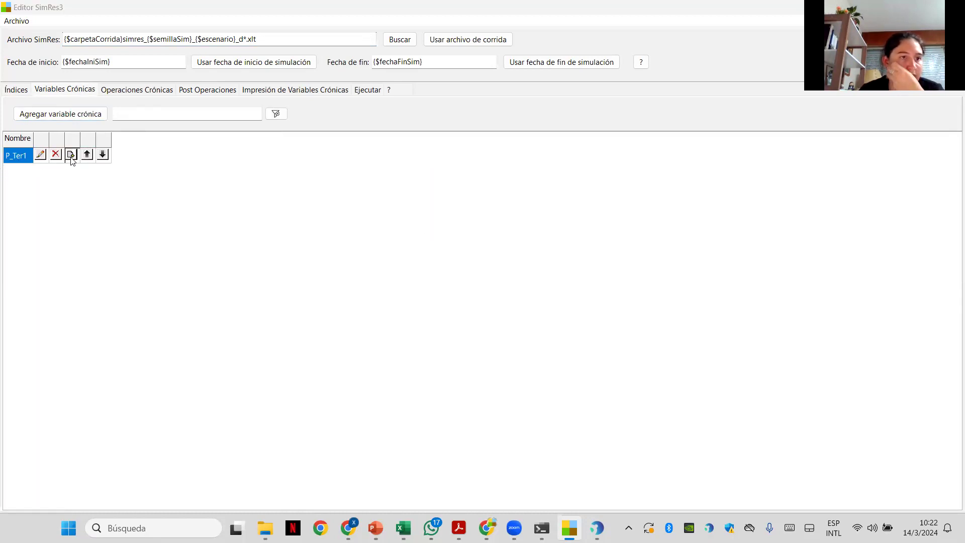
click(558, 194)
key(BackSpace)
text(2)
click(468, 223)
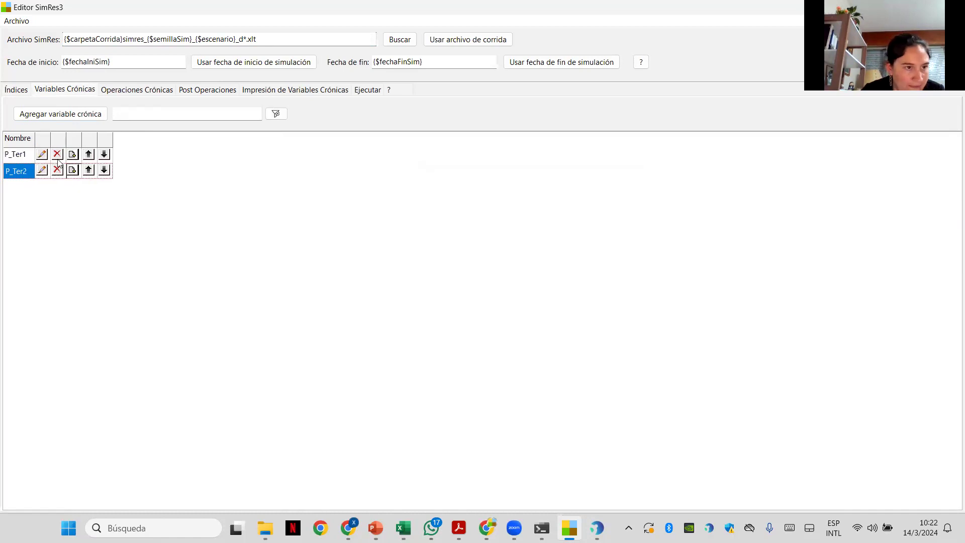
Step: Clone the chronic variable P_Ter2 and name the copy P_Dem
click(72, 170)
click(523, 195)
text(\)
key(BackSpace)
key(BackSpace)
key(BackSpace)
key(BackSpace)
key(BackSpace)
text(Dem)
click(471, 226)
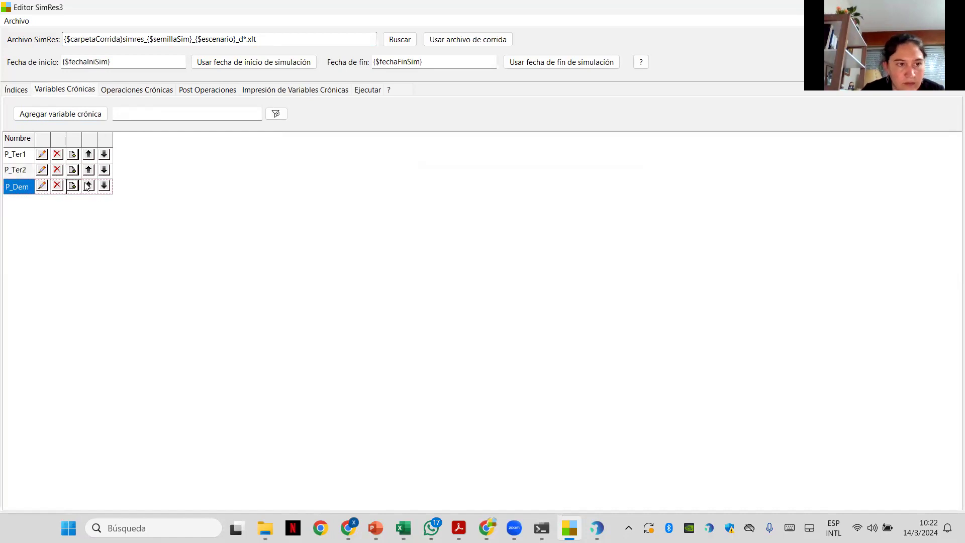
Step: Clone the chronic variable P_Dem and name the copy P_Falla
click(74, 186)
click(524, 197)
key(BackSpace)
key(BackSpace)
key(BackSpace)
text(Falla)
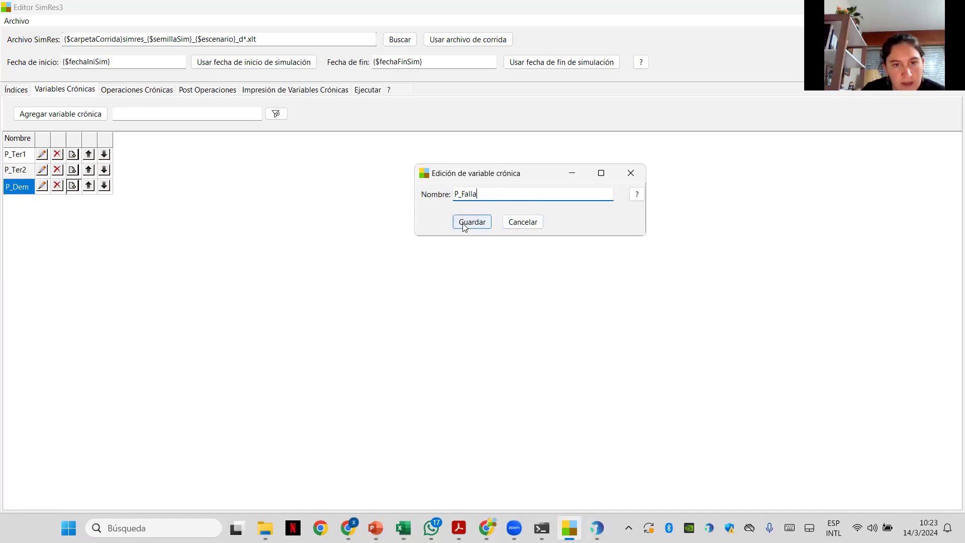
click(465, 224)
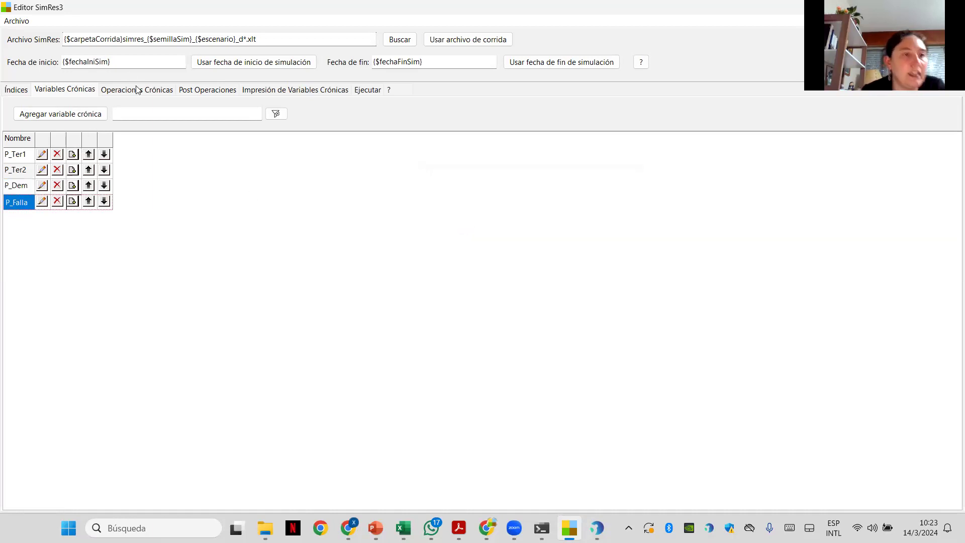
Step: Compare the available chronic operation types with the post-operation types, and review the defined indices they draw on
click(135, 90)
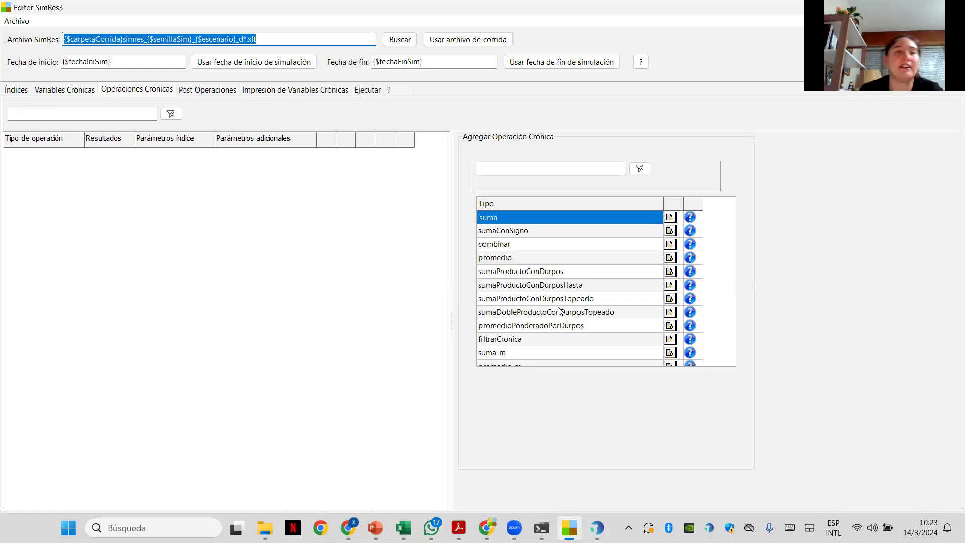
click(212, 91)
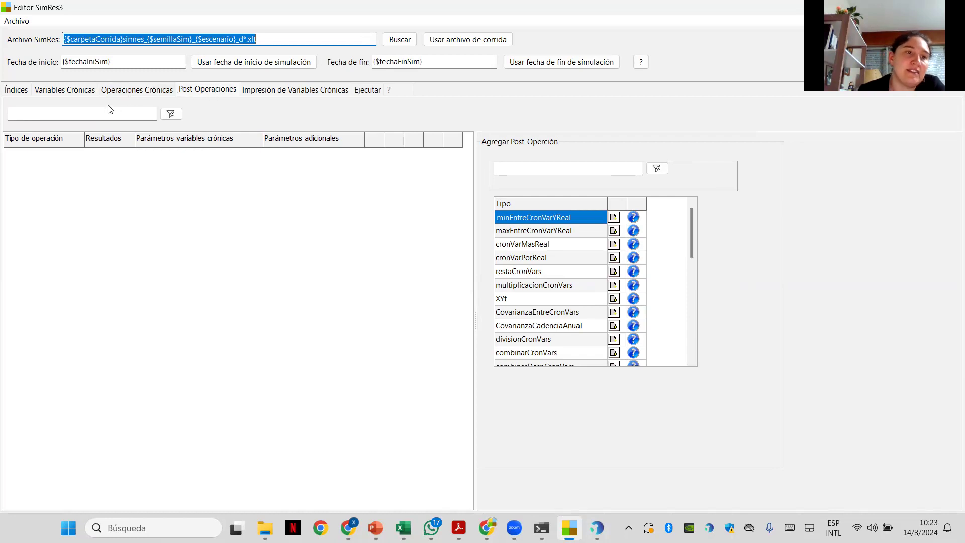
click(129, 90)
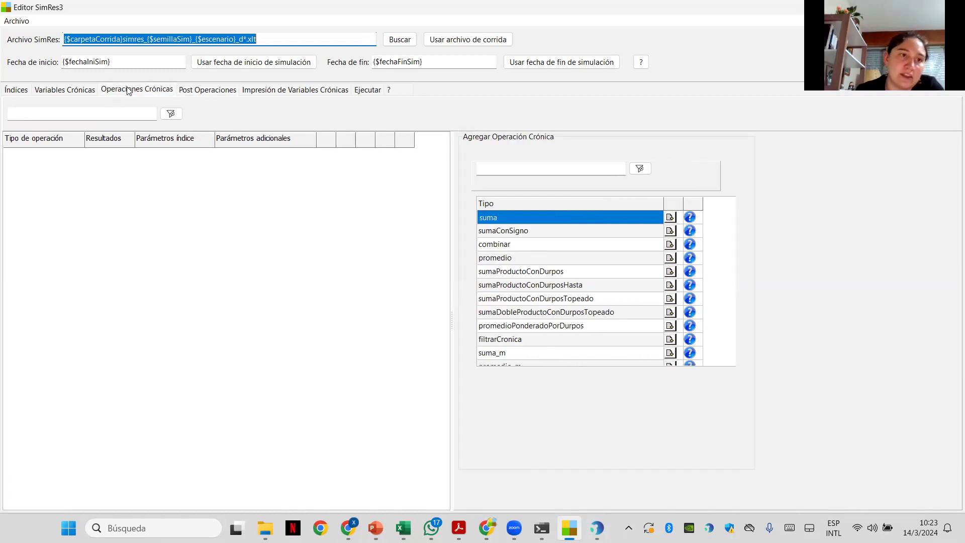
click(20, 90)
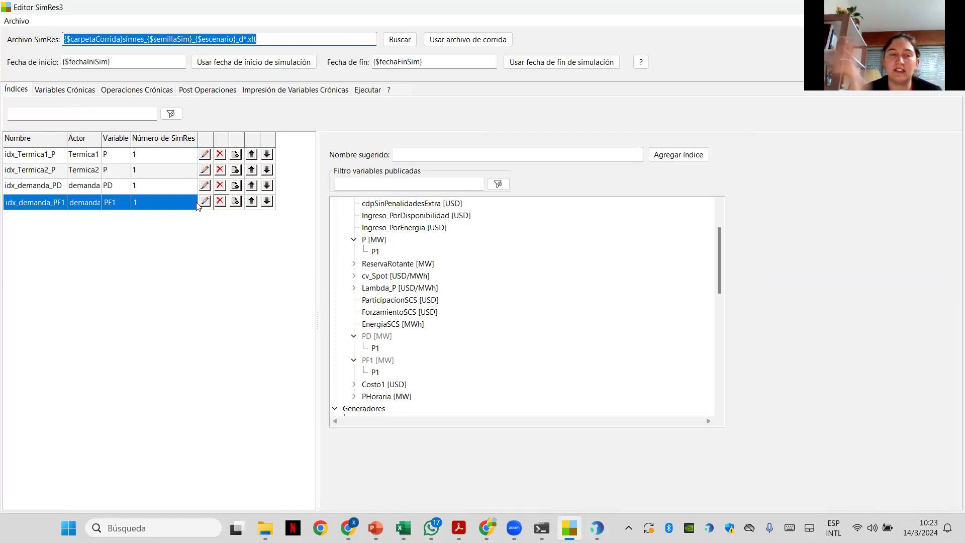
click(165, 93)
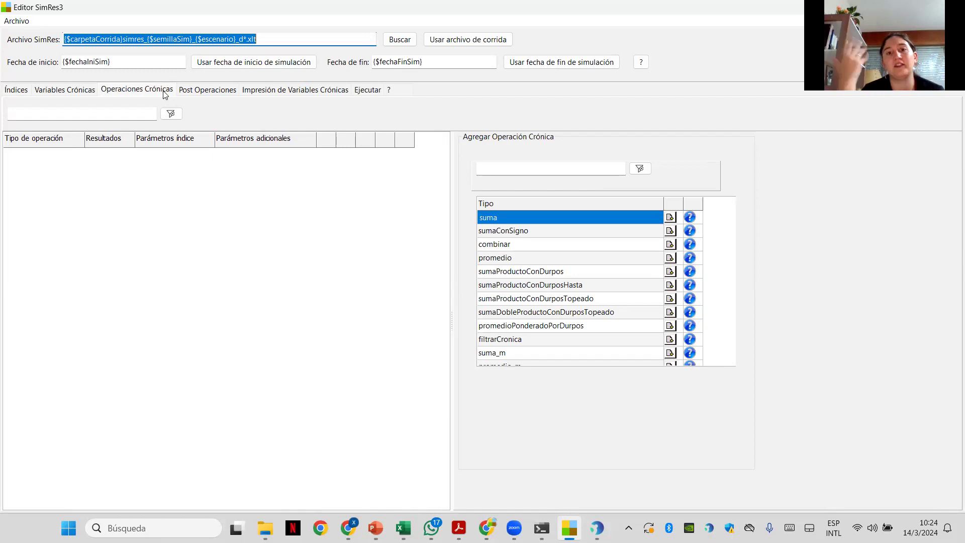
click(201, 91)
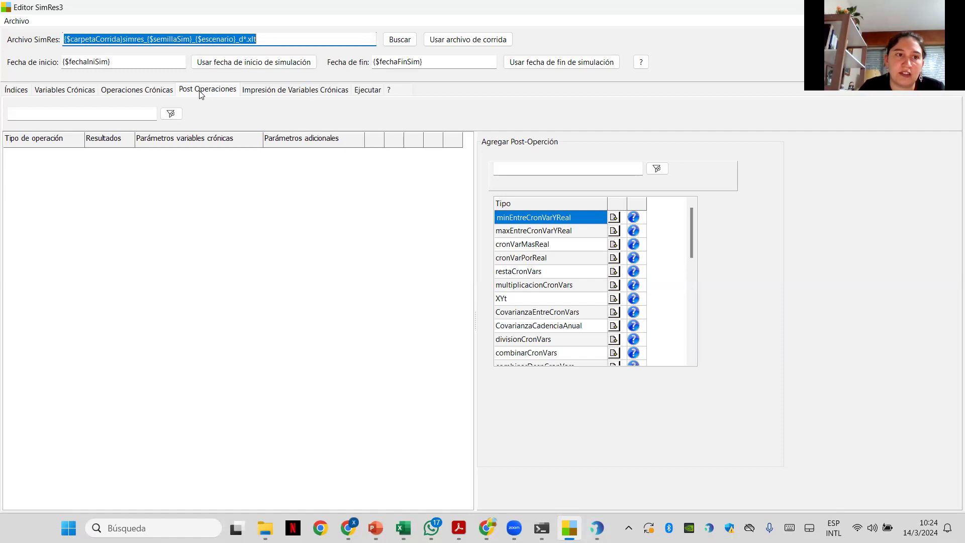
click(161, 97)
click(184, 95)
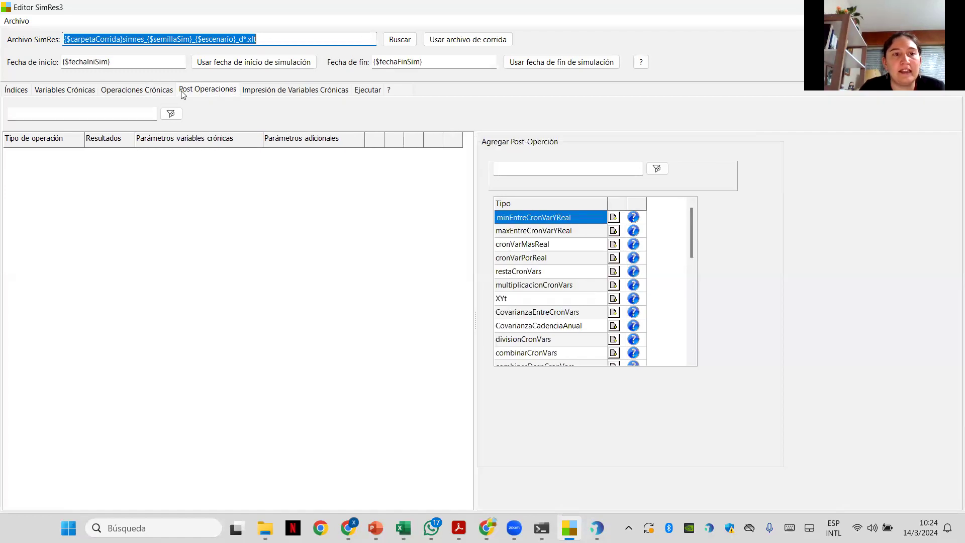
click(167, 96)
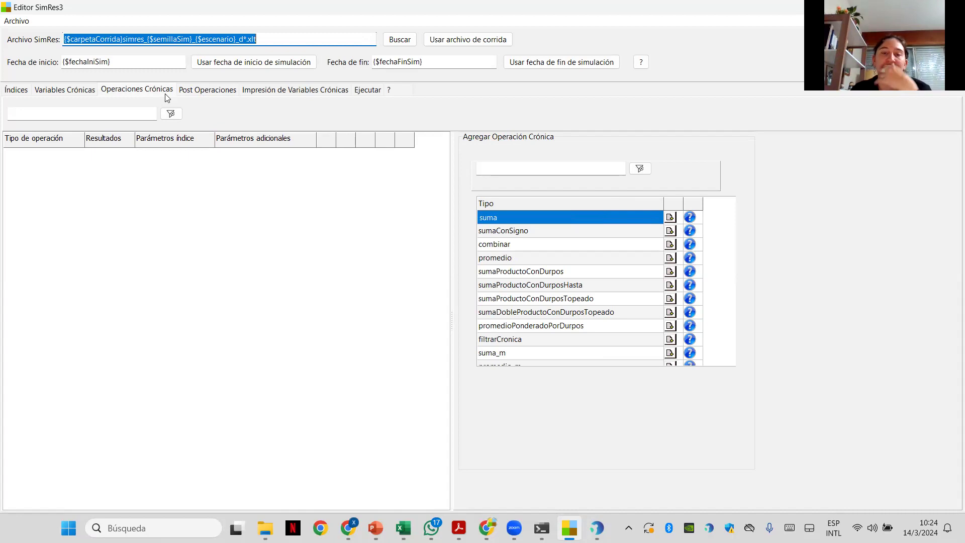
click(201, 89)
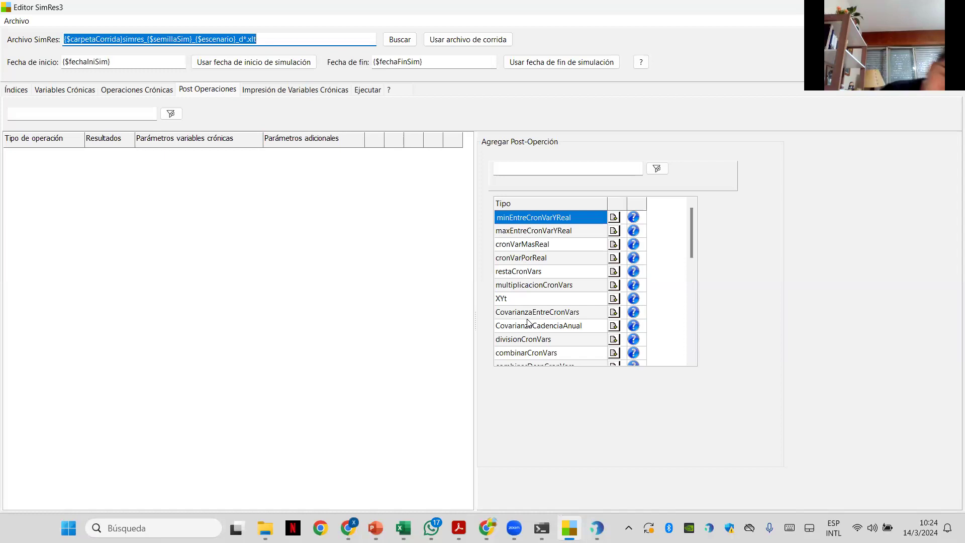
click(526, 235)
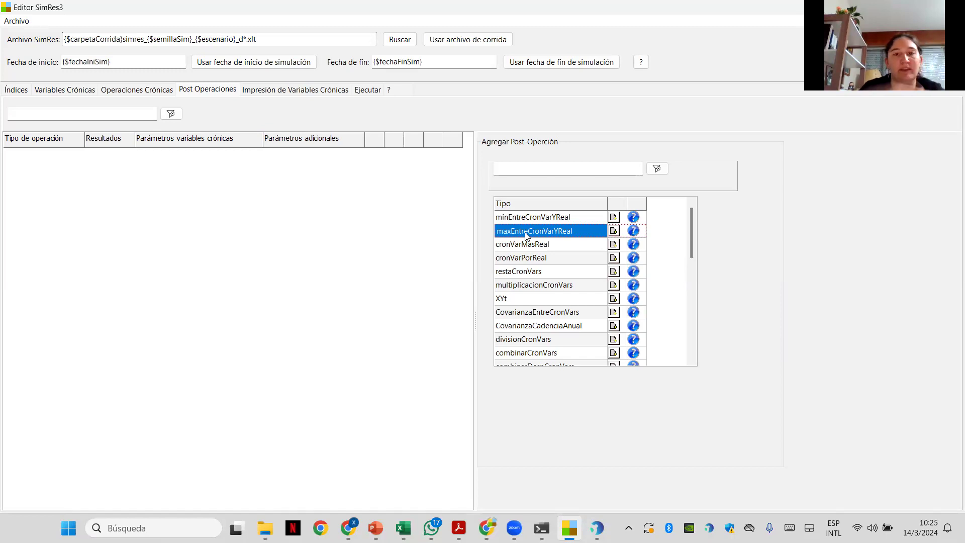
Step: Start a new chronic variable printout of type CompararValoresMultiplesCronVars, with Promedios as the values to compare
click(270, 93)
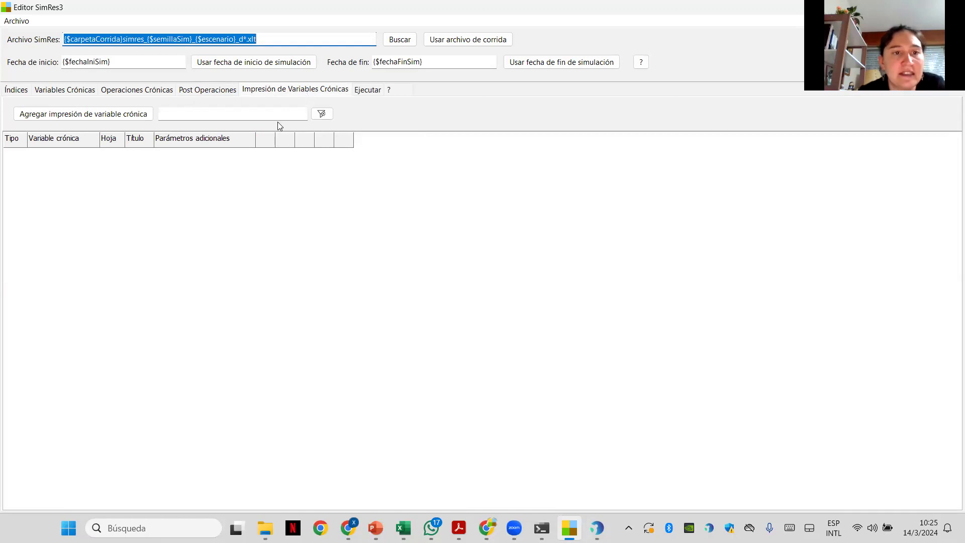
click(127, 115)
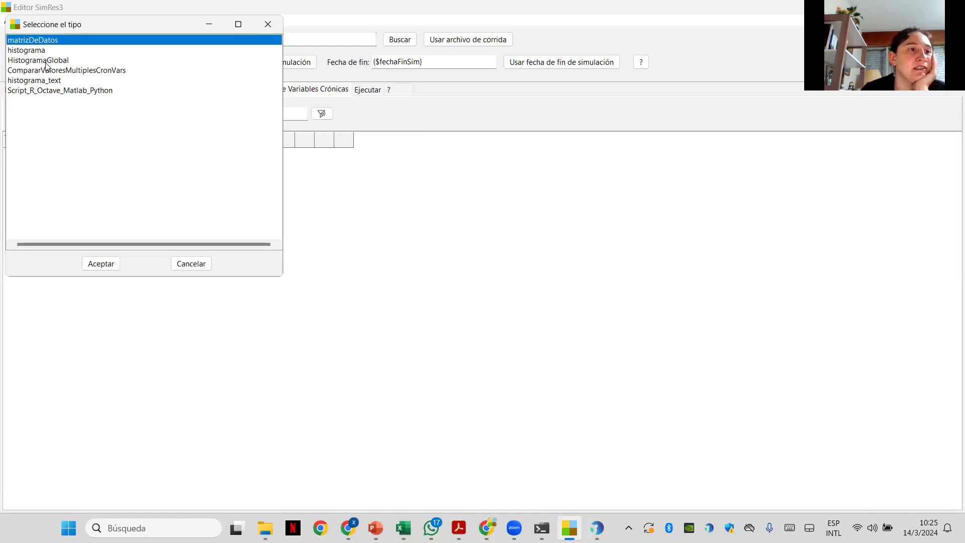
click(49, 71)
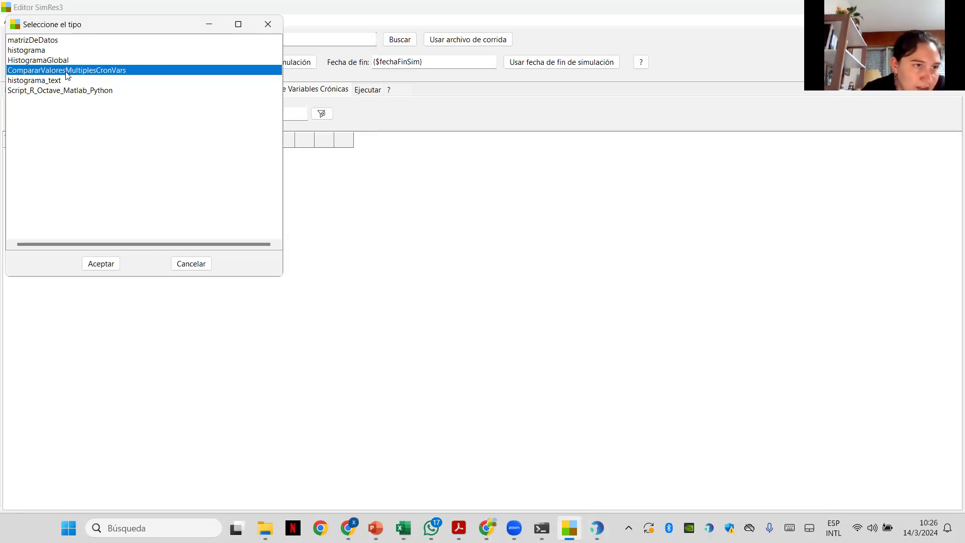
click(101, 263)
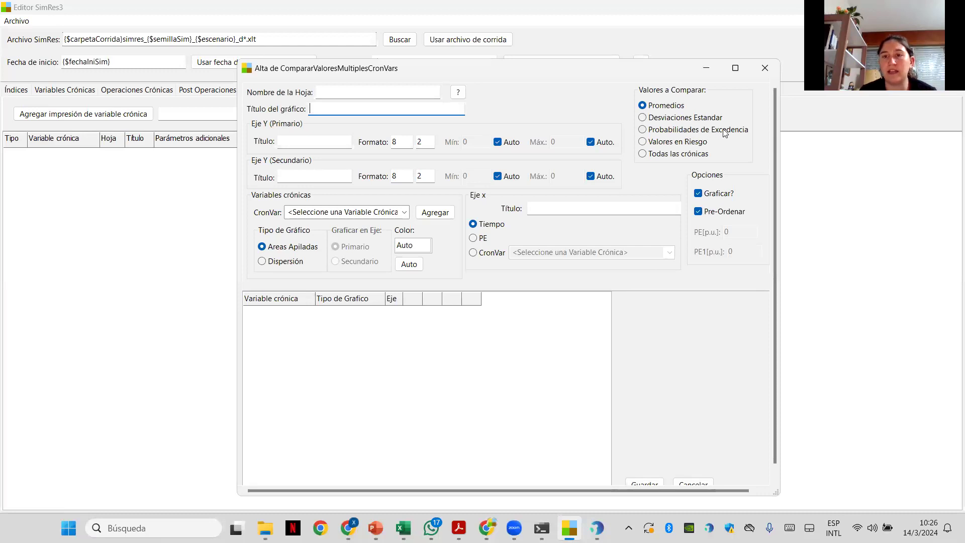
click(643, 130)
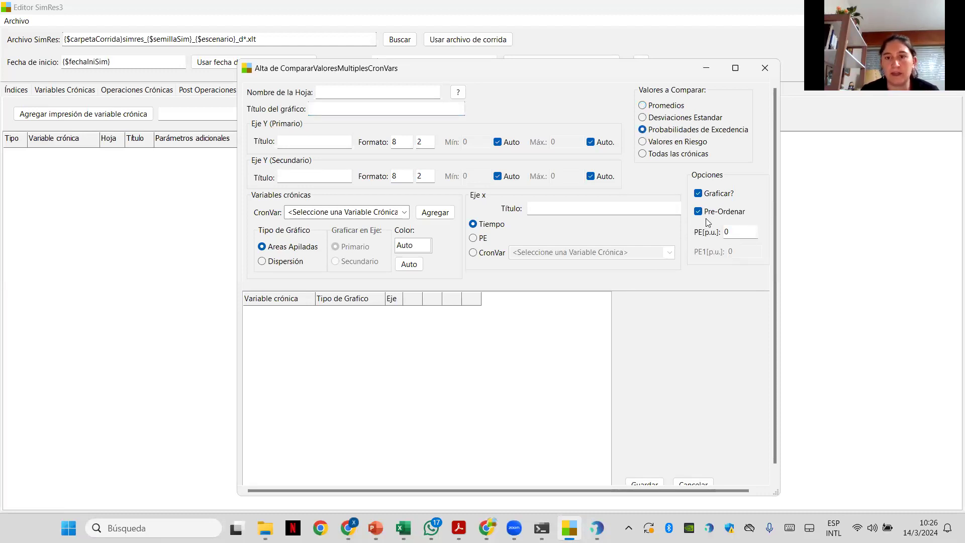
click(643, 106)
click(642, 106)
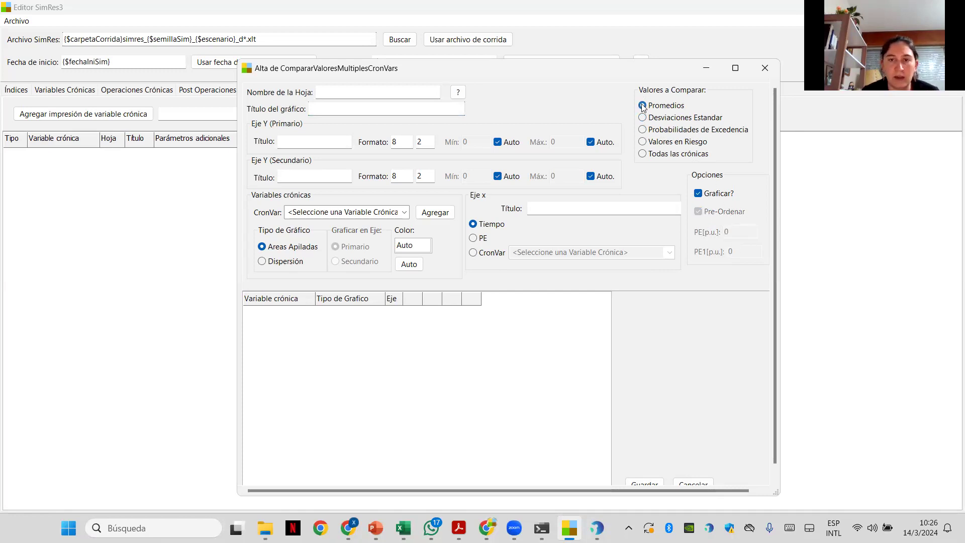
Step: Name the printout's sheet GPF and give its chart the title GPF
click(323, 93)
text(GPF)
click(318, 111)
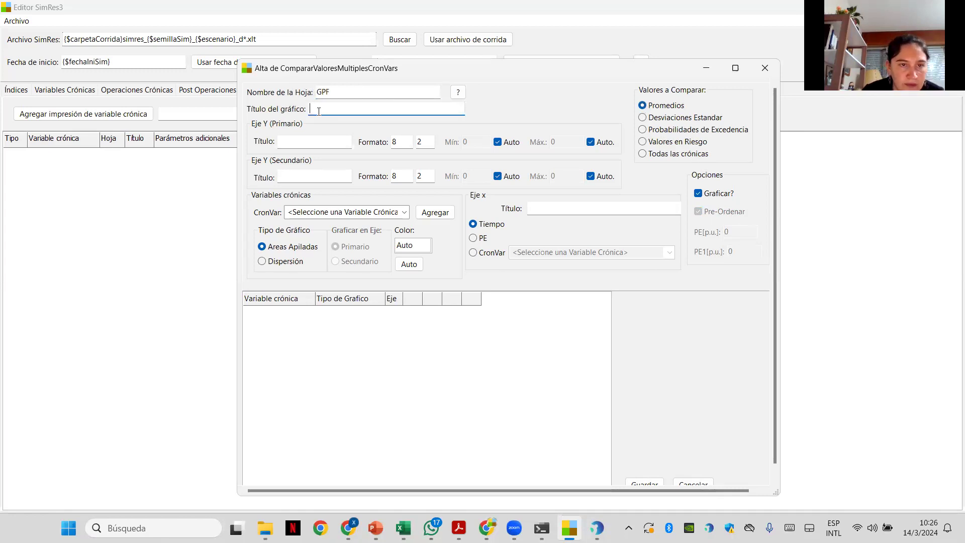
text(GPF)
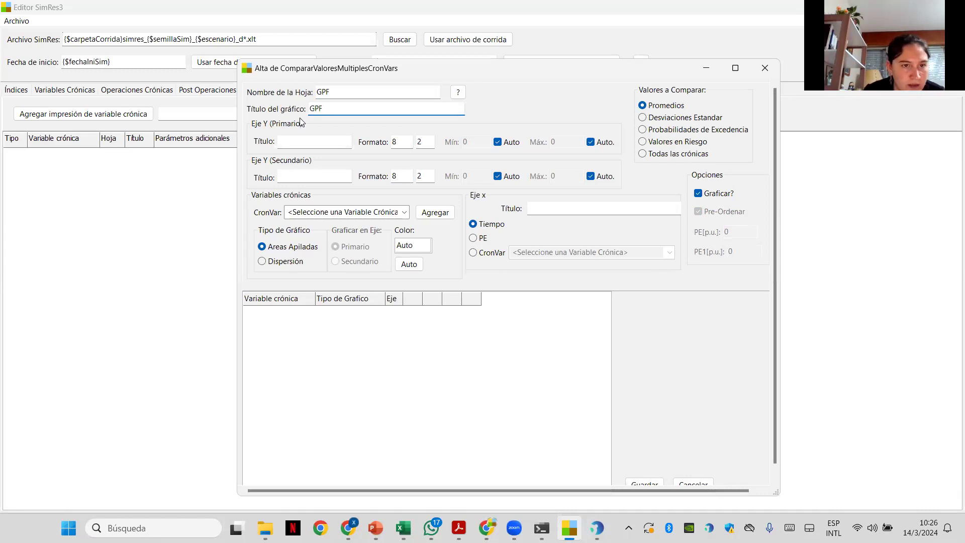
Step: Title the chart's primary Y axis MW and its secondary Y axis h
click(286, 142)
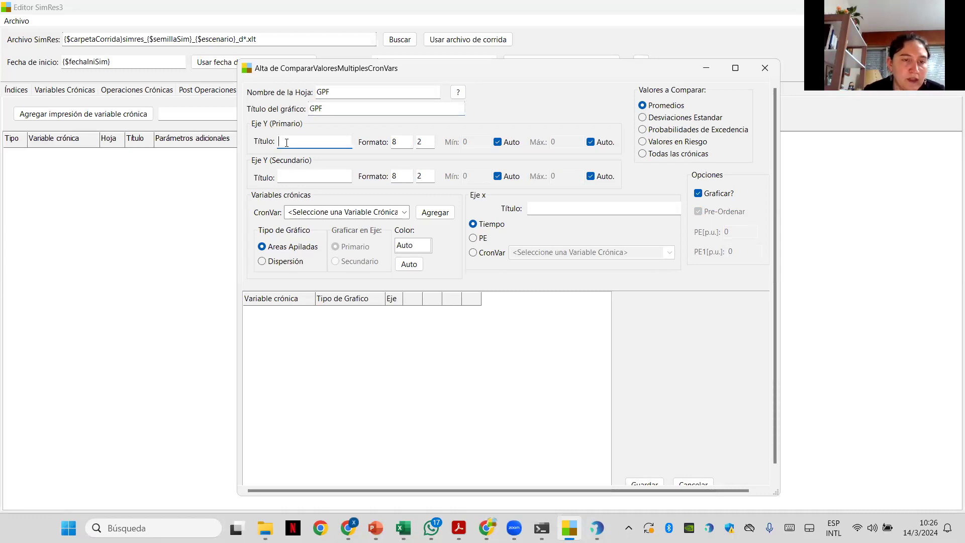
text(MW)
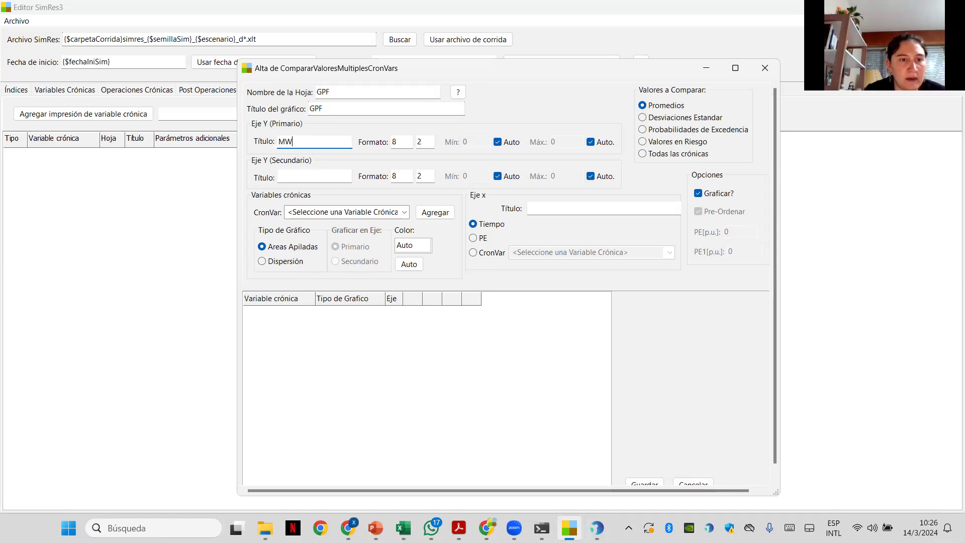
click(298, 179)
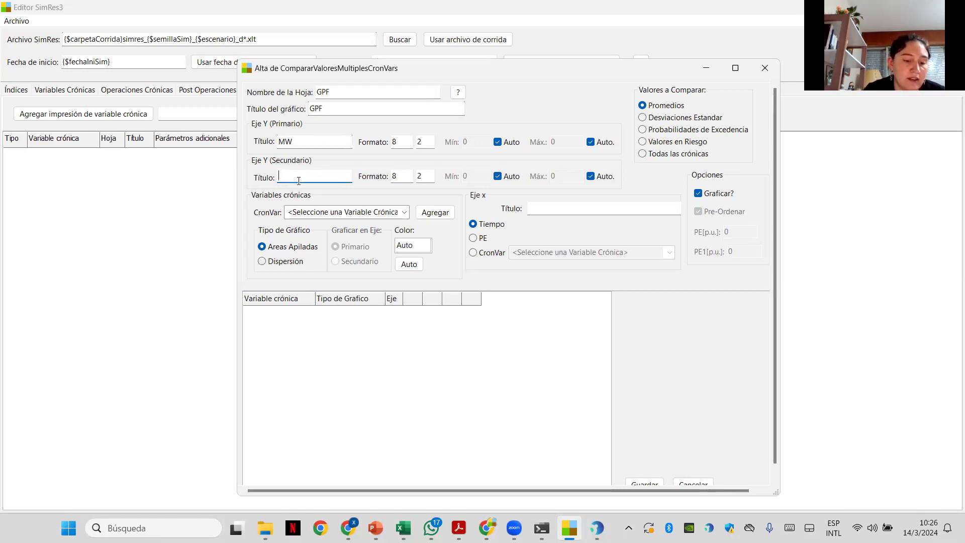
text(hor)
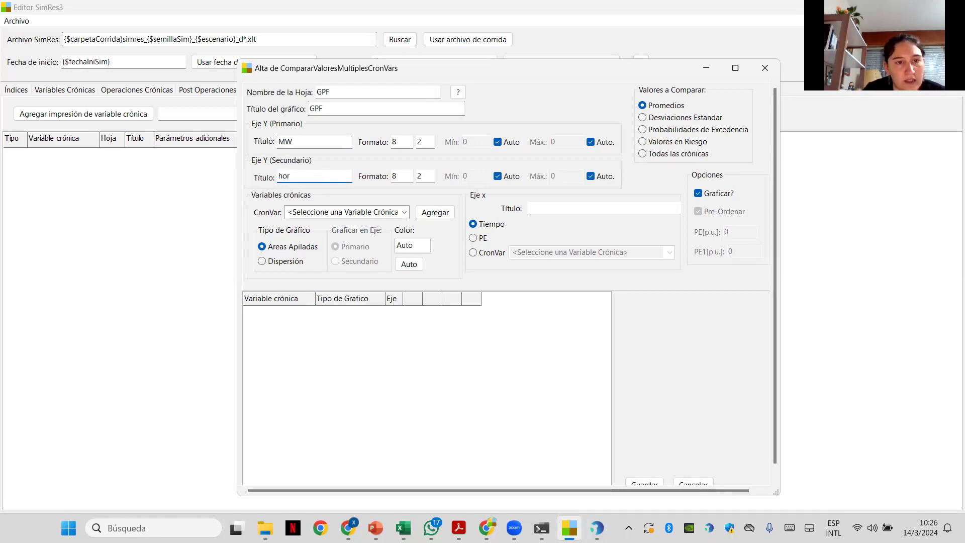
key(BackSpace)
key(BackSpace)
key(BackSpace)
text(h)
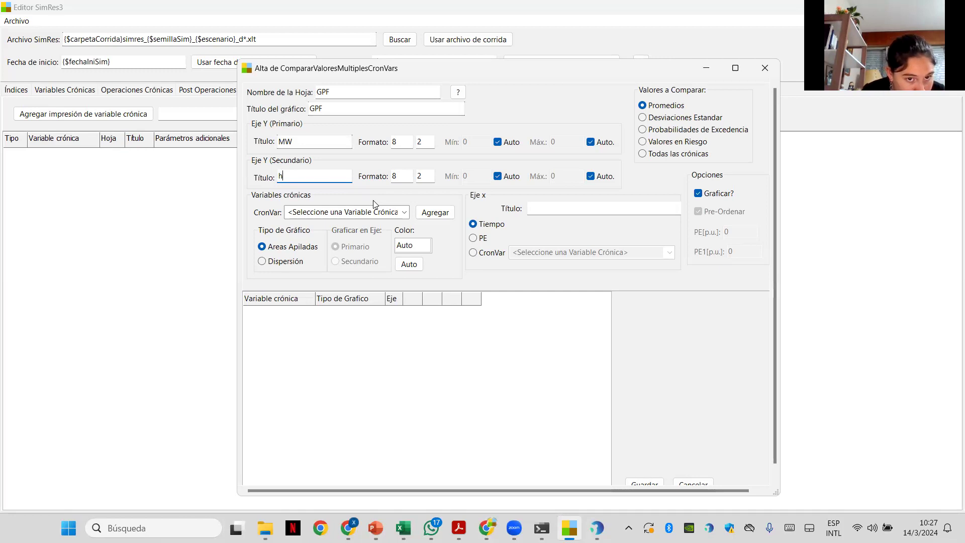
Step: Include the chronic variables P_Ter1, P_Ter2 and P_Falla in the chart as stacked areas
click(405, 212)
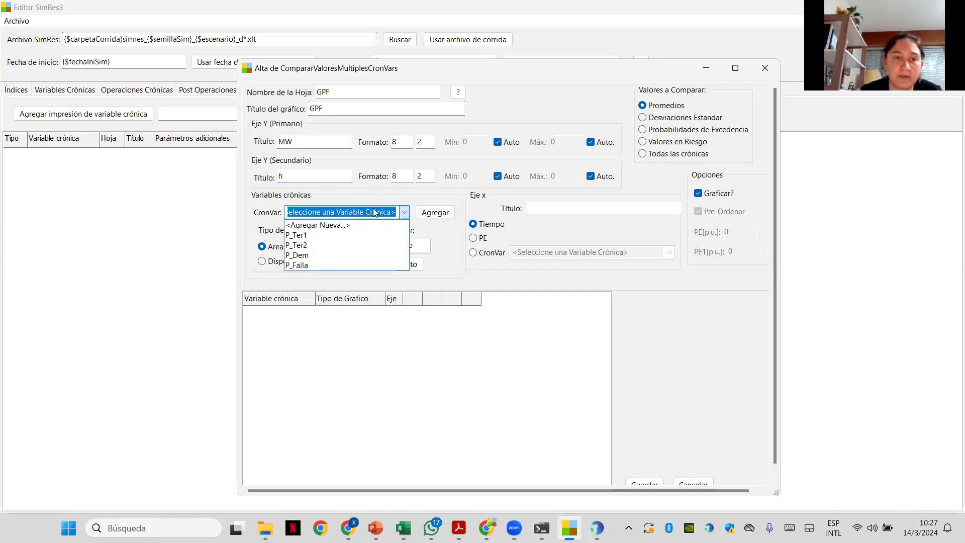
click(297, 235)
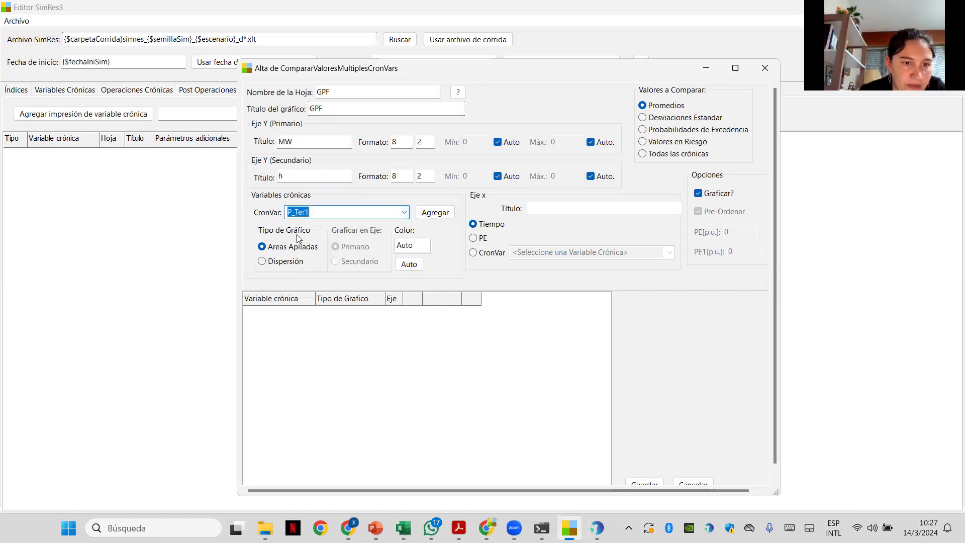
click(262, 246)
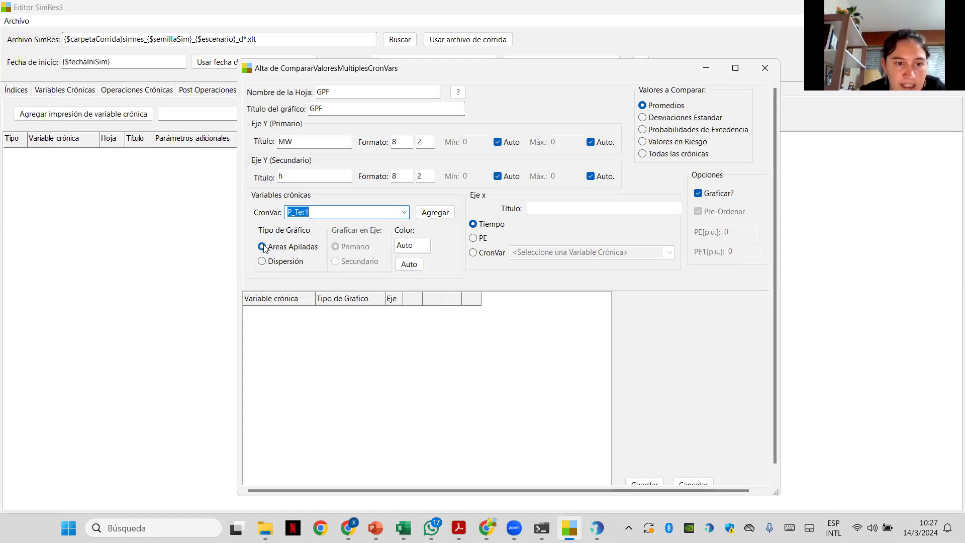
click(435, 212)
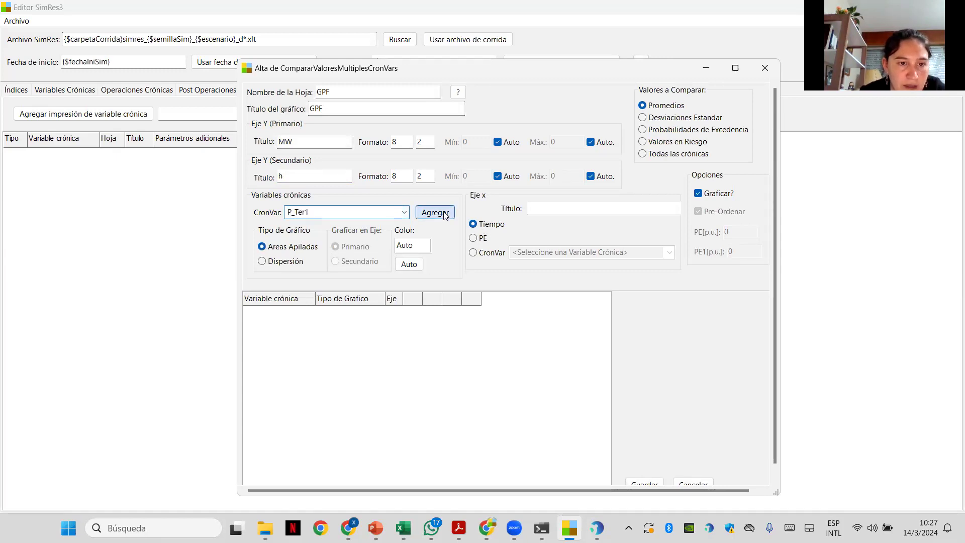
scroll(359, 215, down, 1)
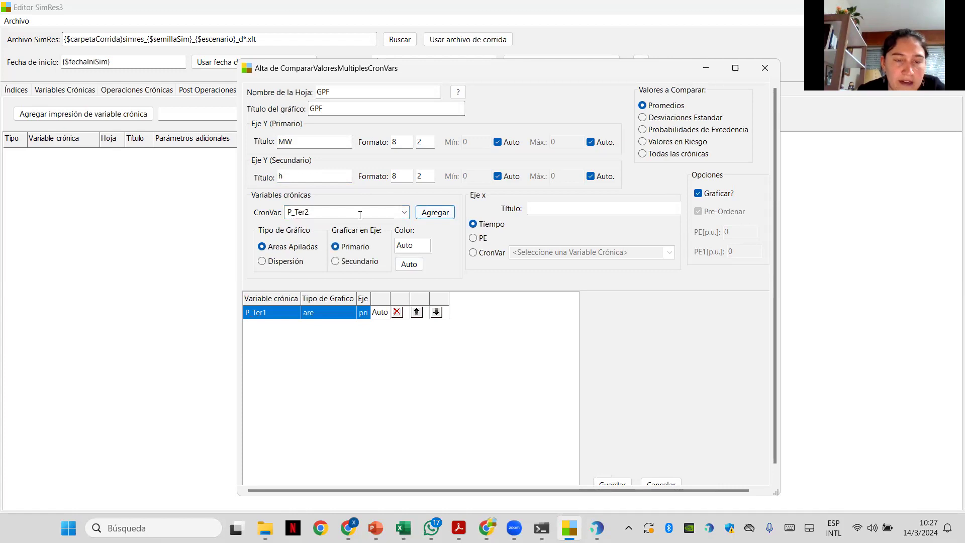
click(433, 213)
scroll(299, 217, down, 1)
click(403, 211)
click(318, 246)
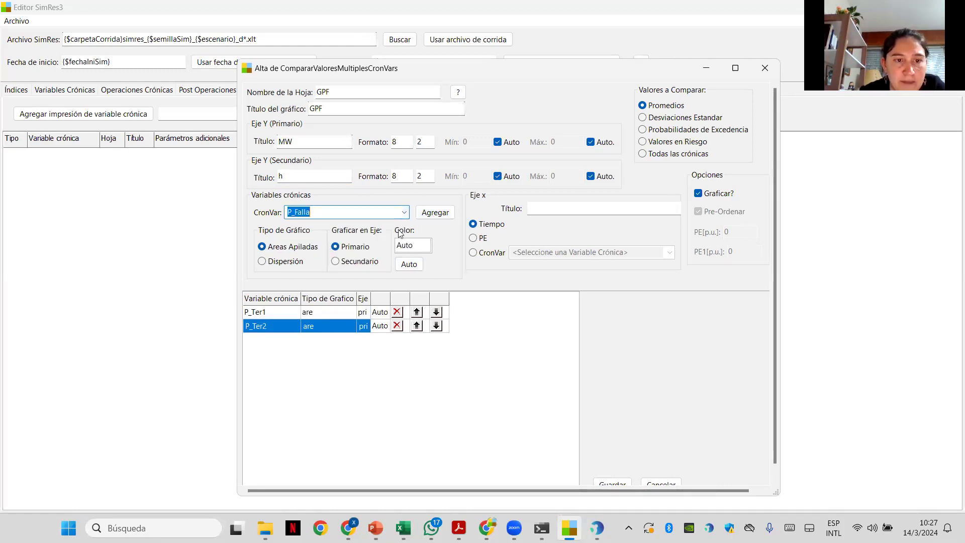
click(435, 213)
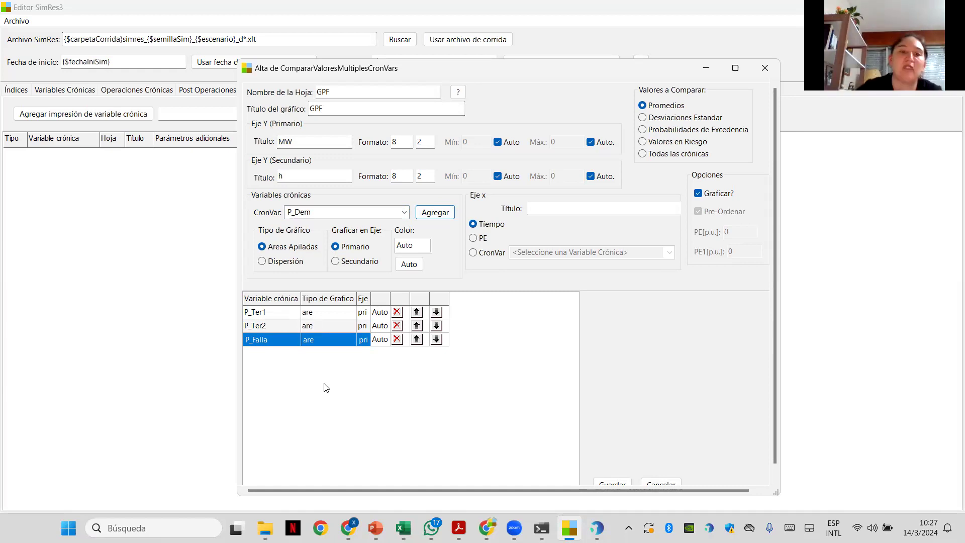
Step: Include P_Dem as a scatter (Dispersión) series on the primary axis and save the GPF printout
click(291, 262)
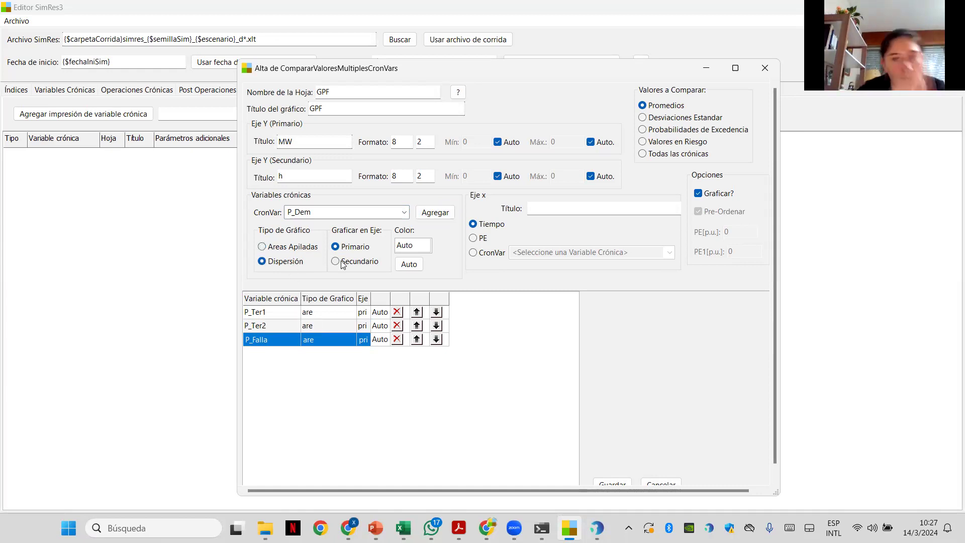
click(435, 213)
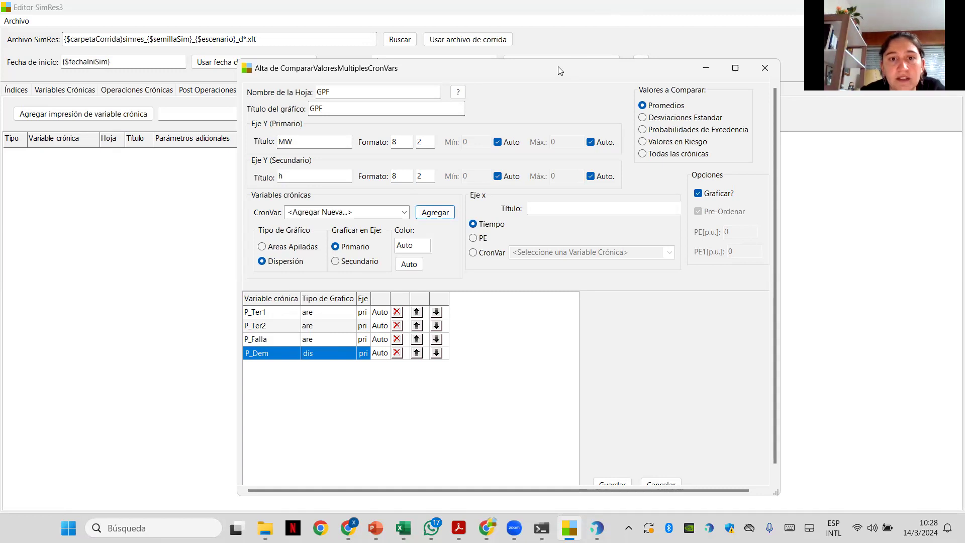
drag(572, 72, 496, 48)
scroll(678, 420, down, 1)
click(534, 450)
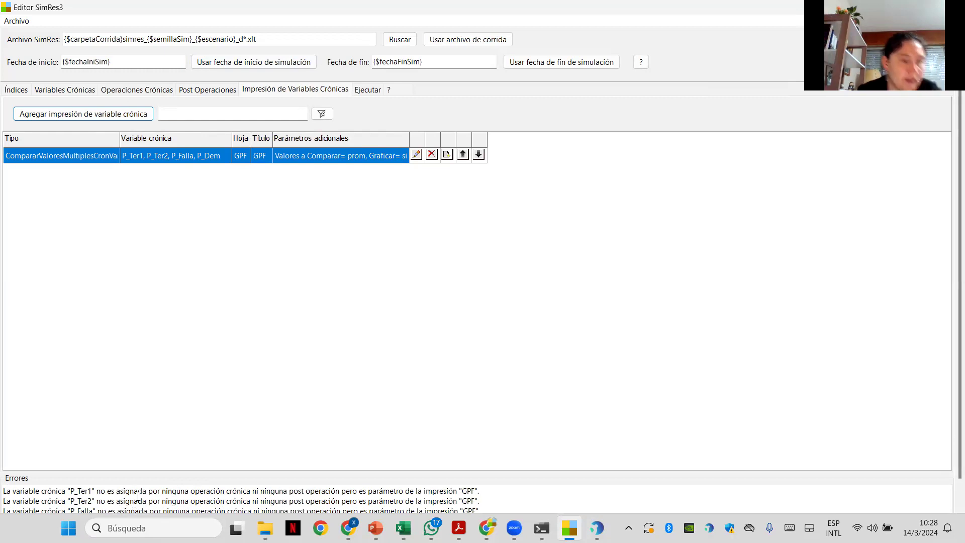
Step: Compare the defined indices with the declared chronic variables to see which index each variable needs
click(121, 93)
click(88, 97)
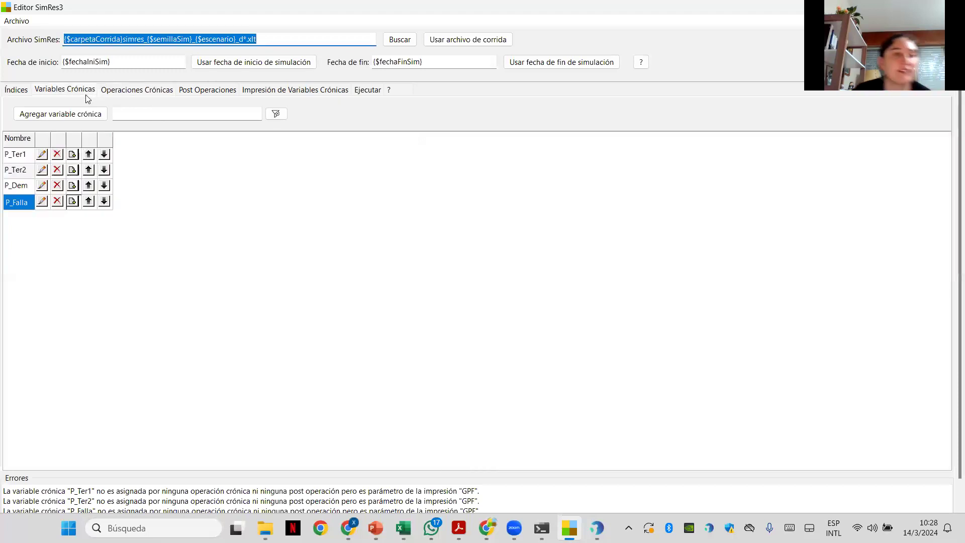
click(18, 89)
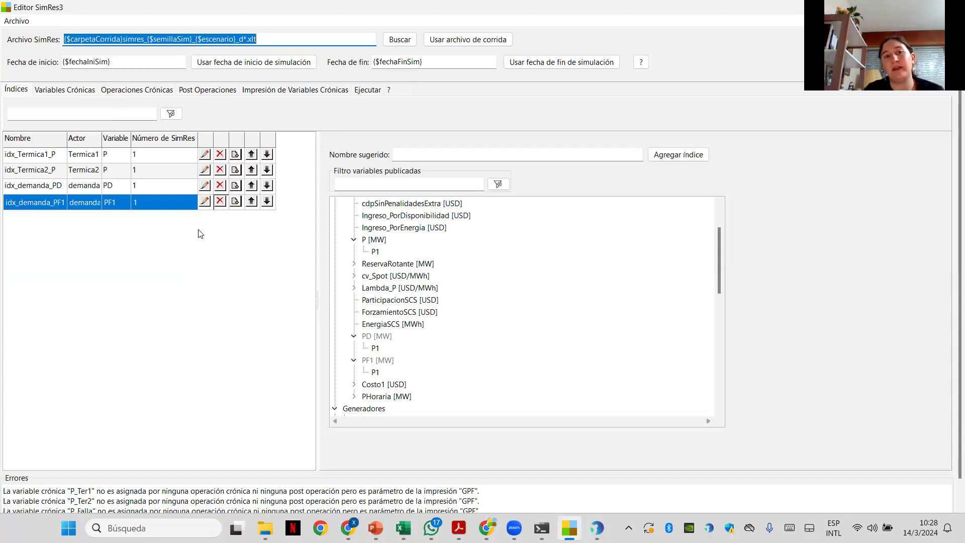
click(70, 95)
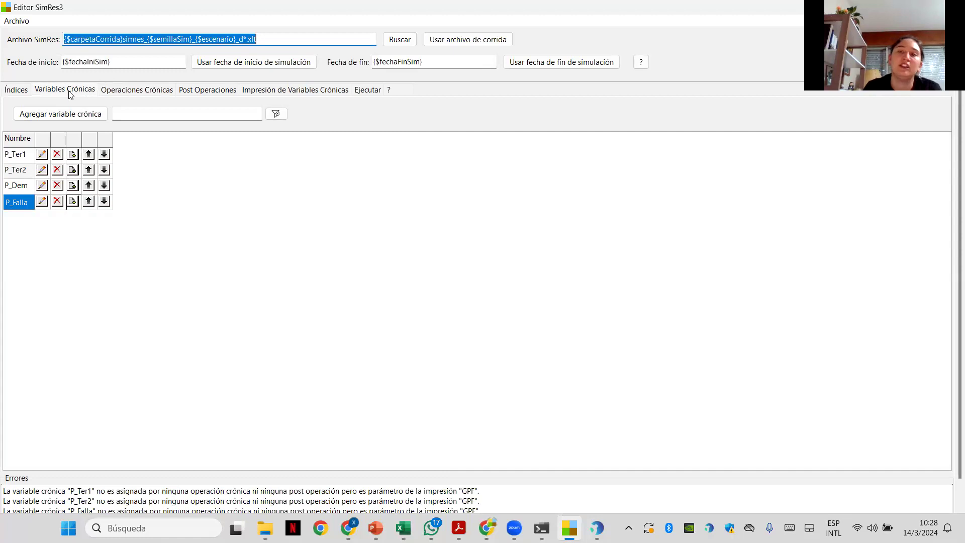
click(22, 93)
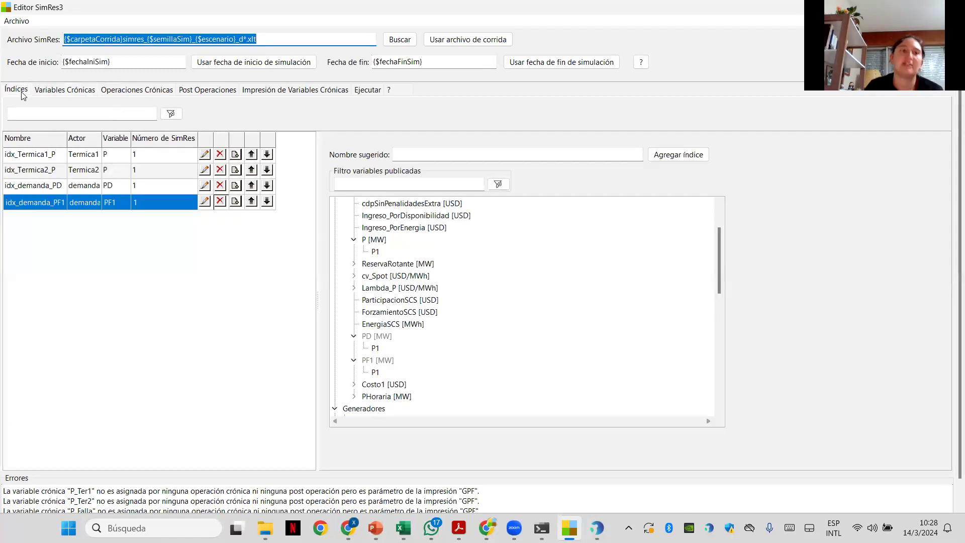
click(91, 94)
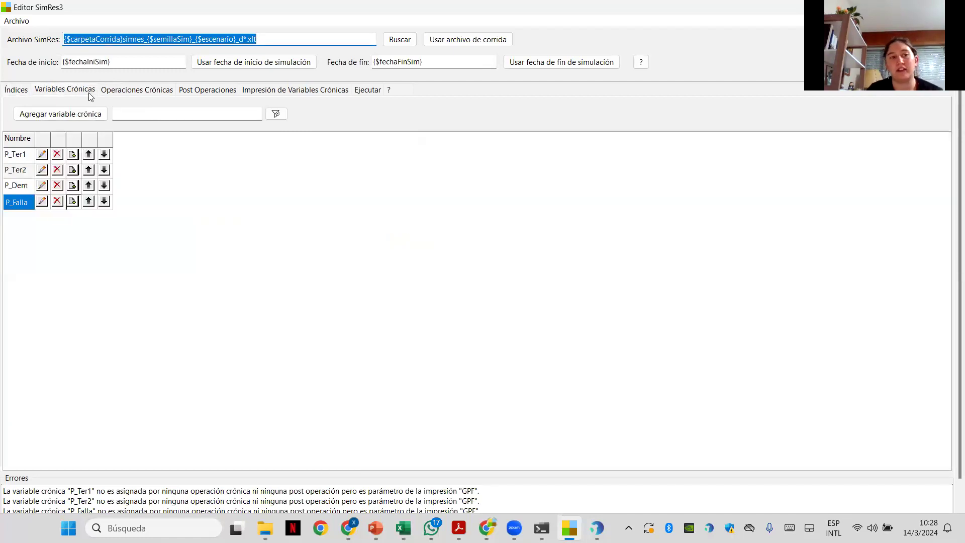
click(23, 95)
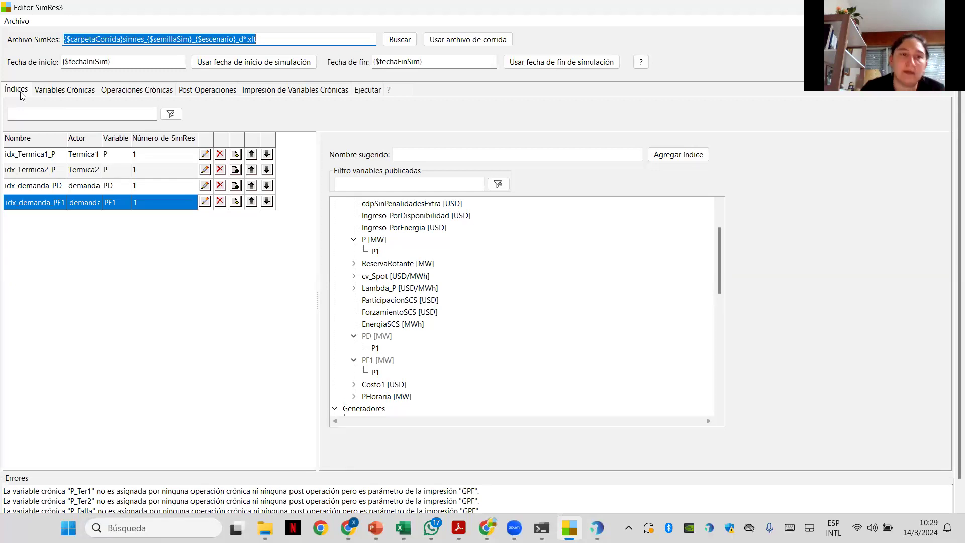
click(58, 91)
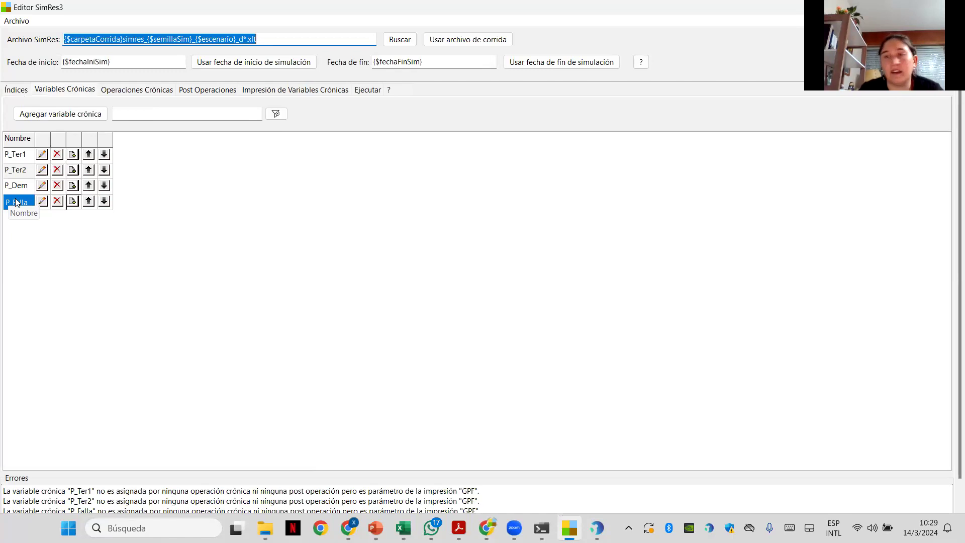
Step: Add a suma chronic operation that assigns the index idx_Termica1_P to the chronic variable P_Ter1
click(152, 92)
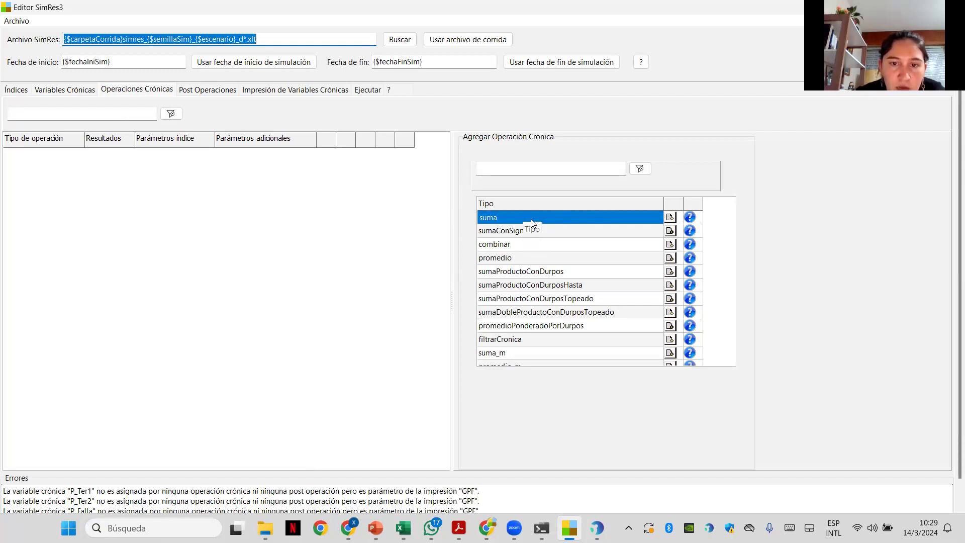
click(669, 217)
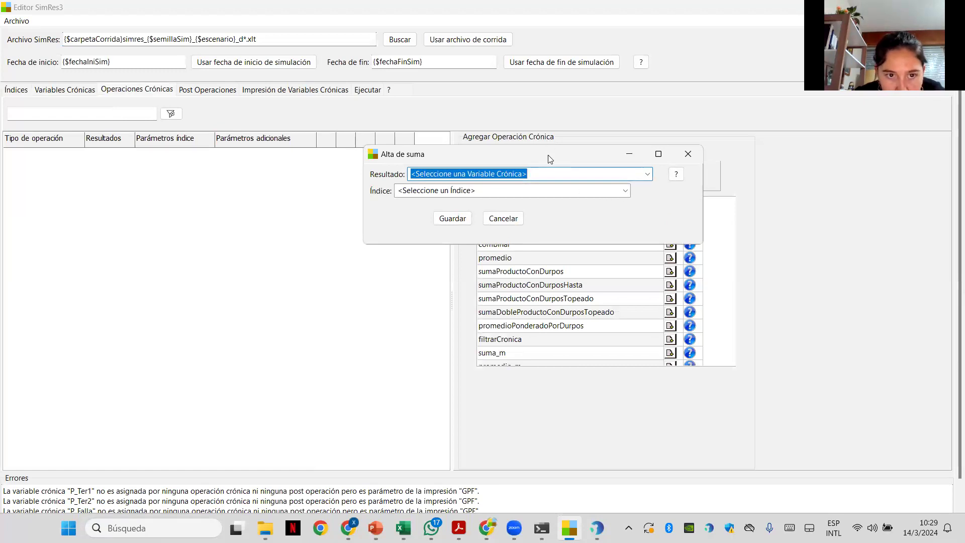
drag(548, 155, 491, 161)
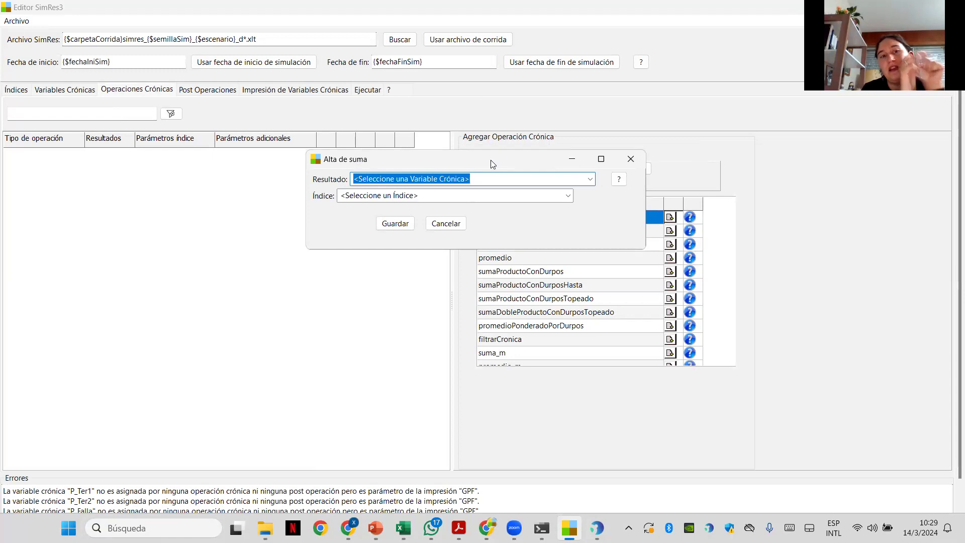
click(566, 196)
click(395, 218)
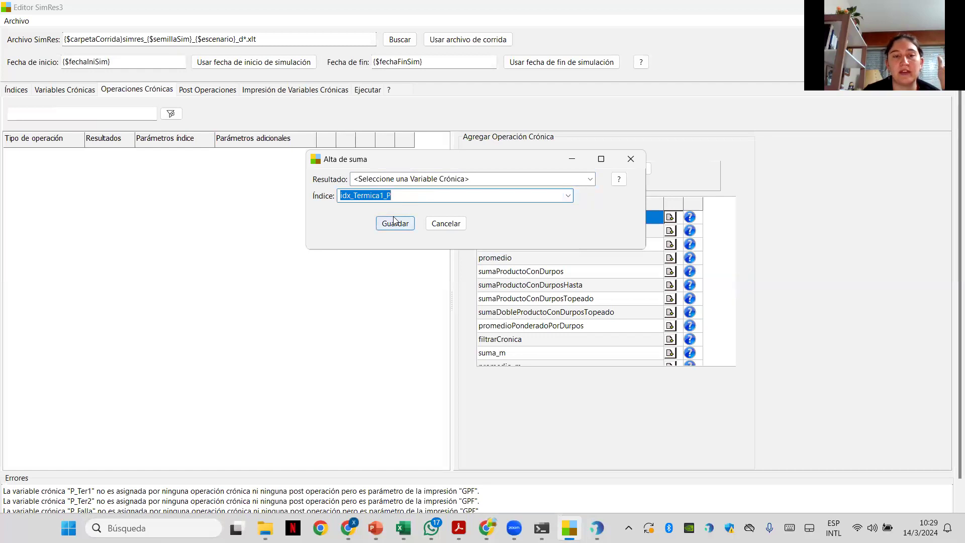
click(590, 179)
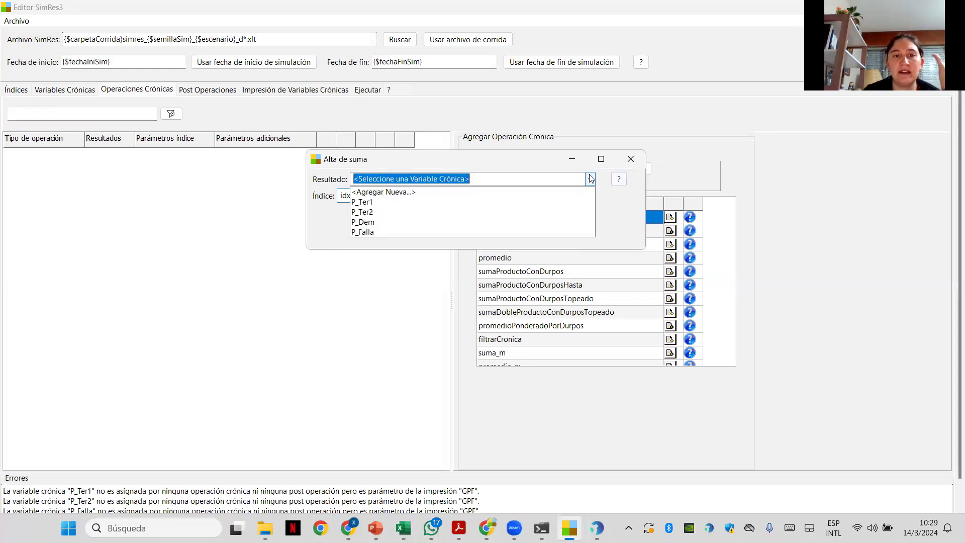
click(359, 201)
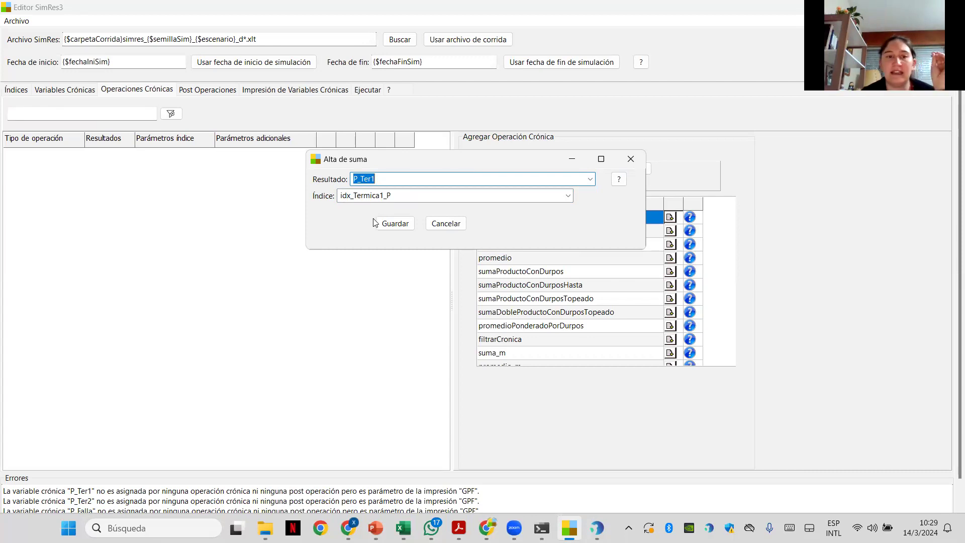
click(390, 226)
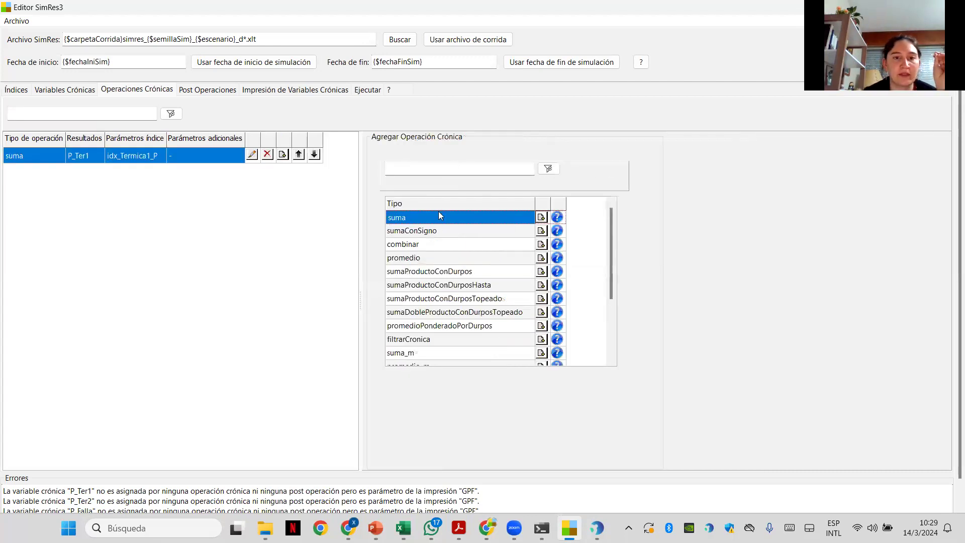
Step: Clone the P_Ter1 suma operation for the result P_Ter2 with the index idx_Termica2_P
click(284, 156)
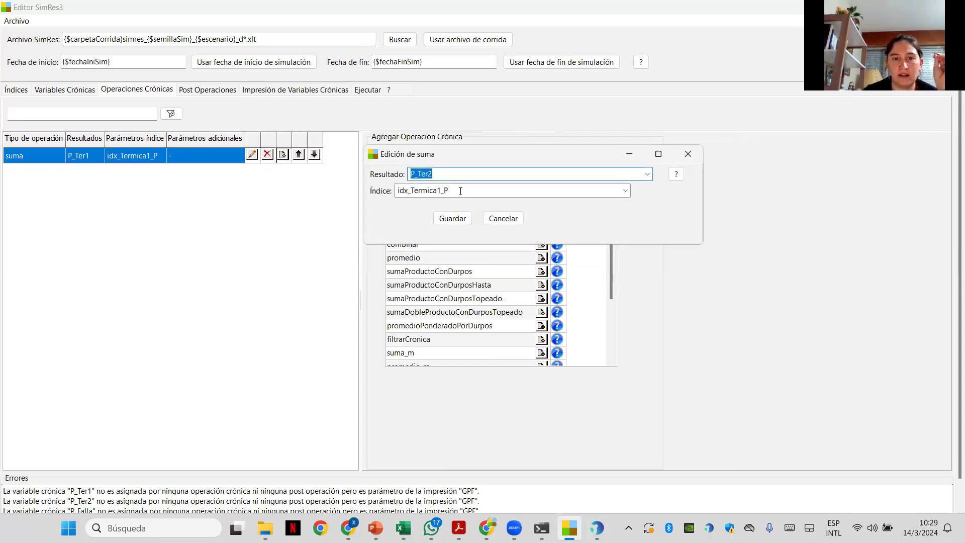
double_click(460, 191)
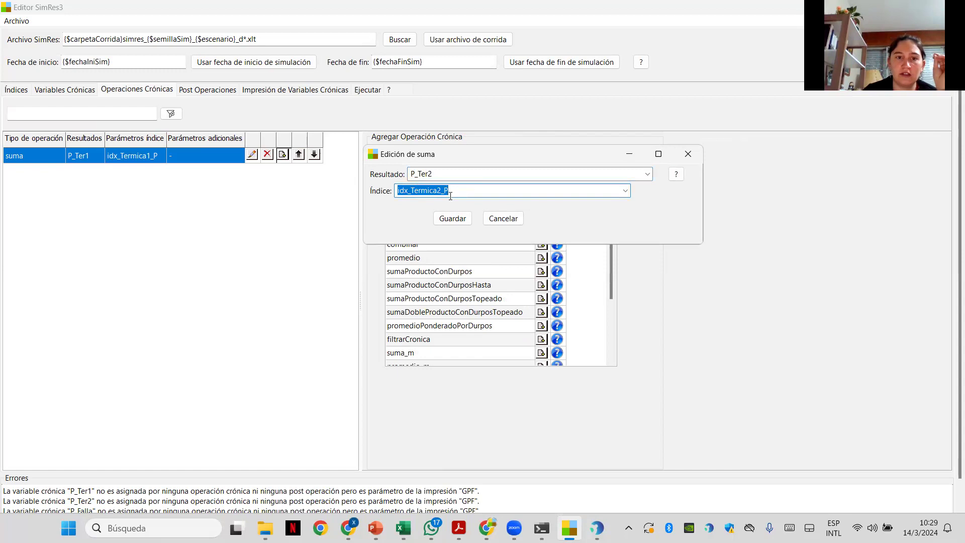
click(452, 218)
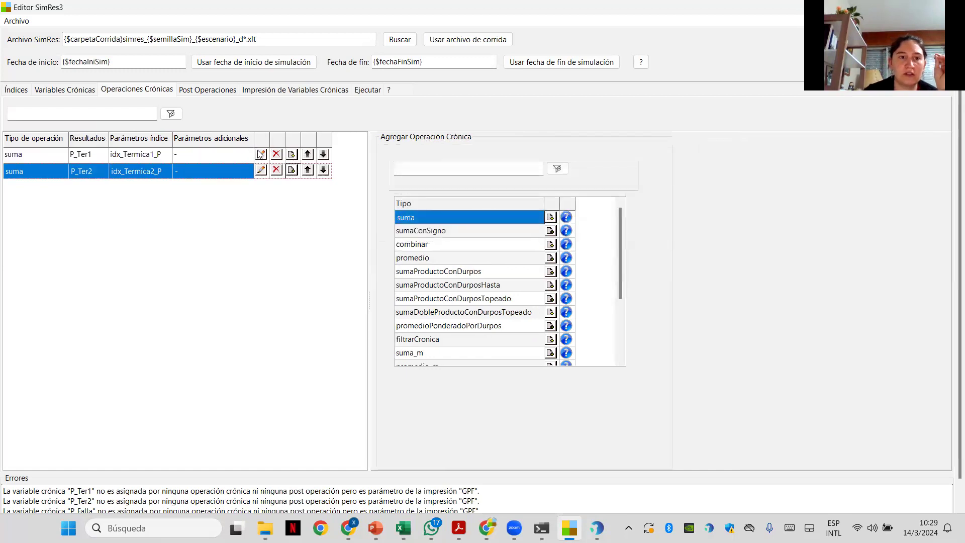
Step: Clone the P_Ter2 suma operation for the result P_Dem with the index idx_demanda_PD
click(291, 170)
text(P_Dem)
double_click(461, 190)
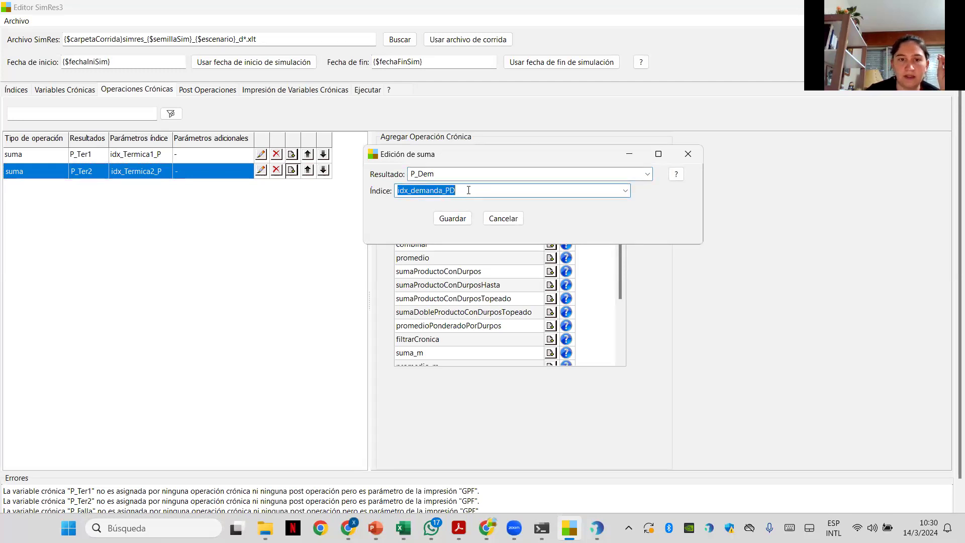
click(452, 218)
Step: Clone the P_Dem suma operation for the result P_Falla with the index idx_demanda_PF1
click(296, 188)
key(Down)
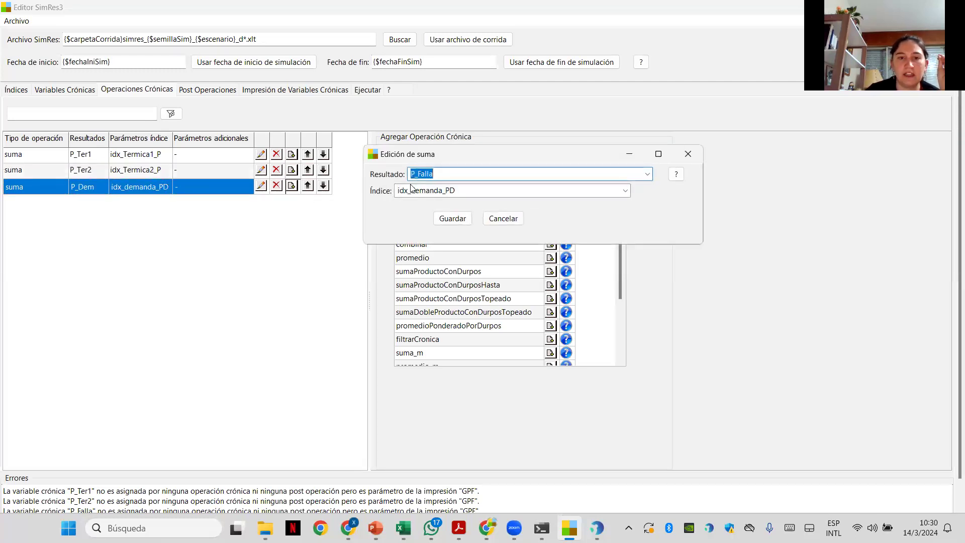
double_click(476, 190)
key(Down)
click(452, 218)
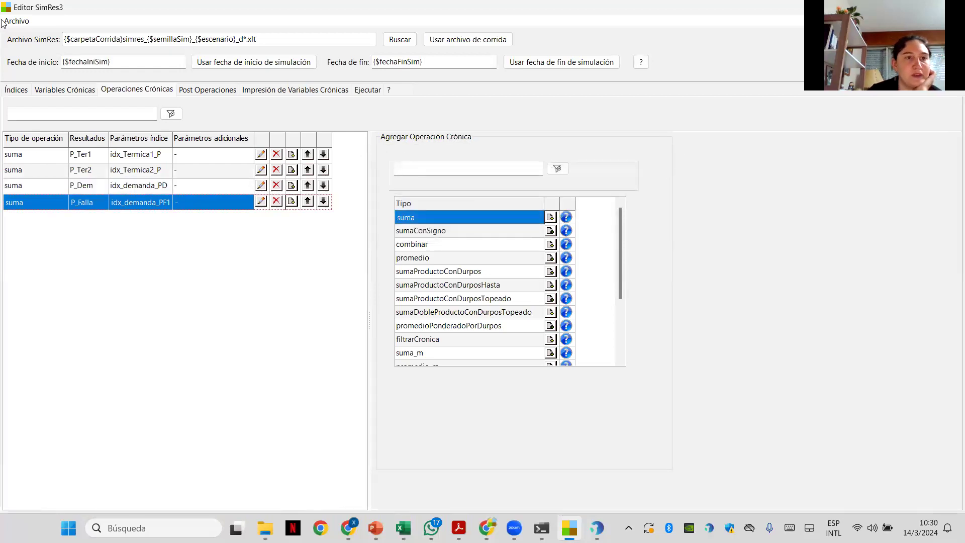
Step: Save the SimRes3 template as plantilla in the SalaEjericio1_2024 folder and close its editor
click(12, 22)
click(24, 63)
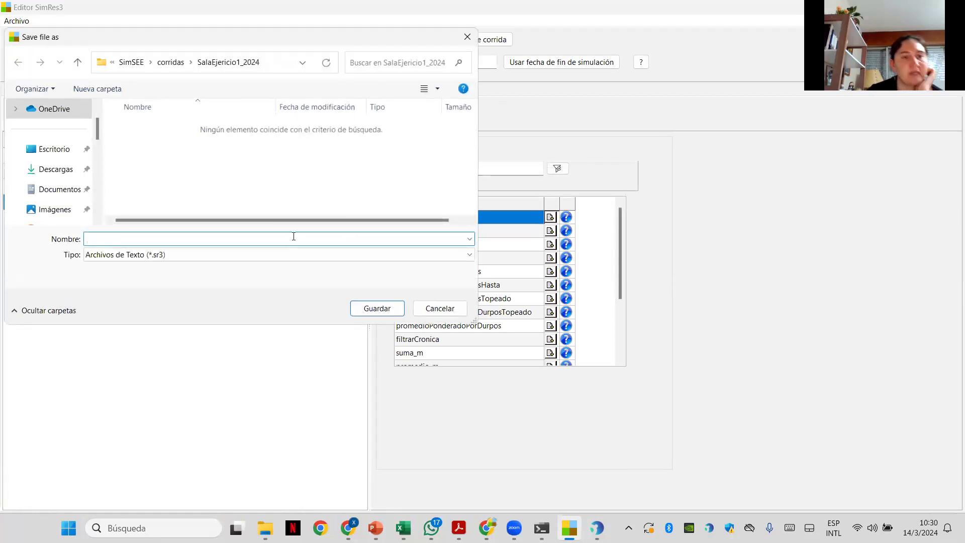
text(plantilla)
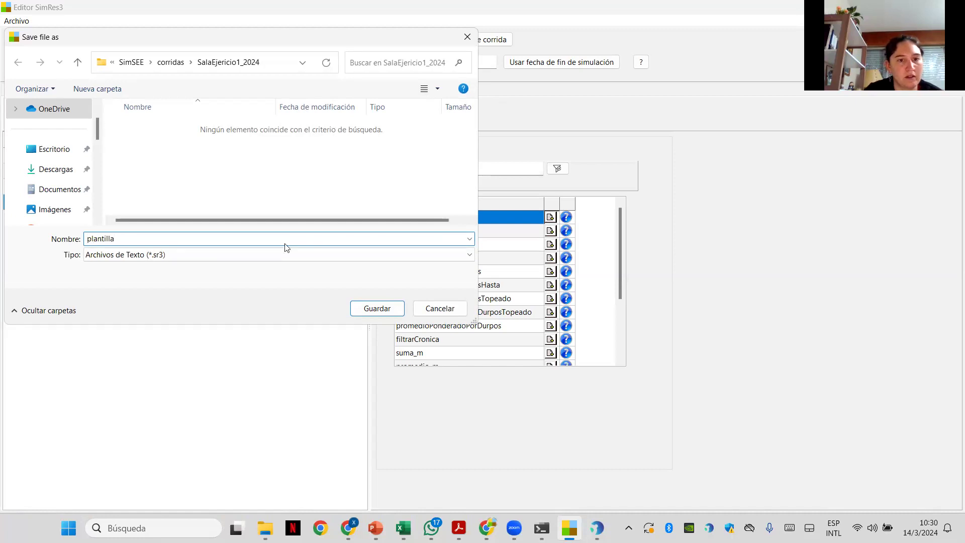
click(378, 308)
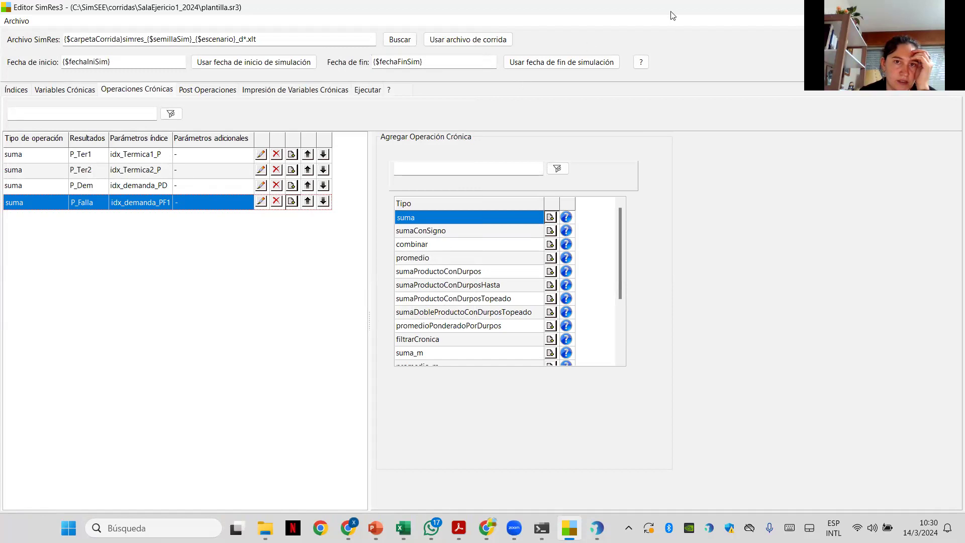
click(953, 7)
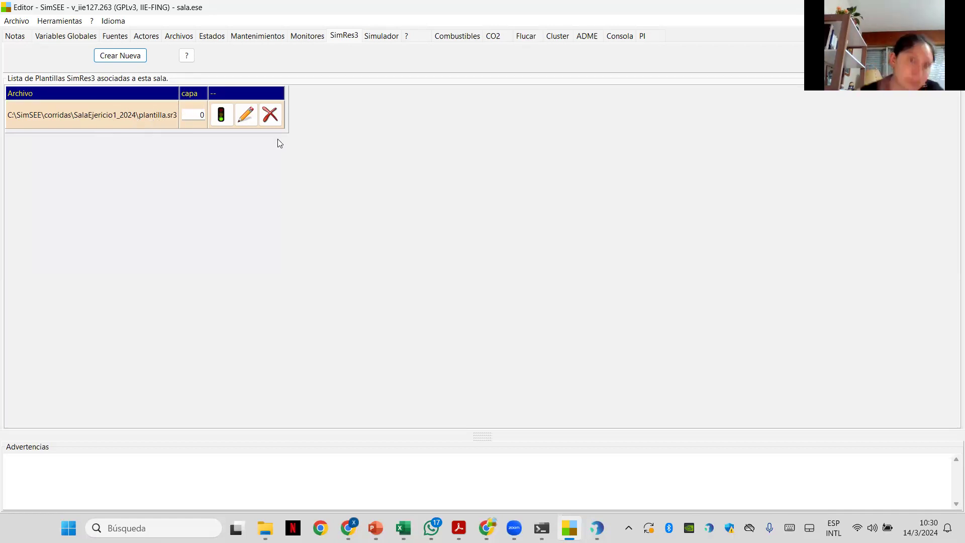
Step: Run the room manually through optimization and simulation, and execute SimRes3 on plantilla.sr3 with html output
click(381, 36)
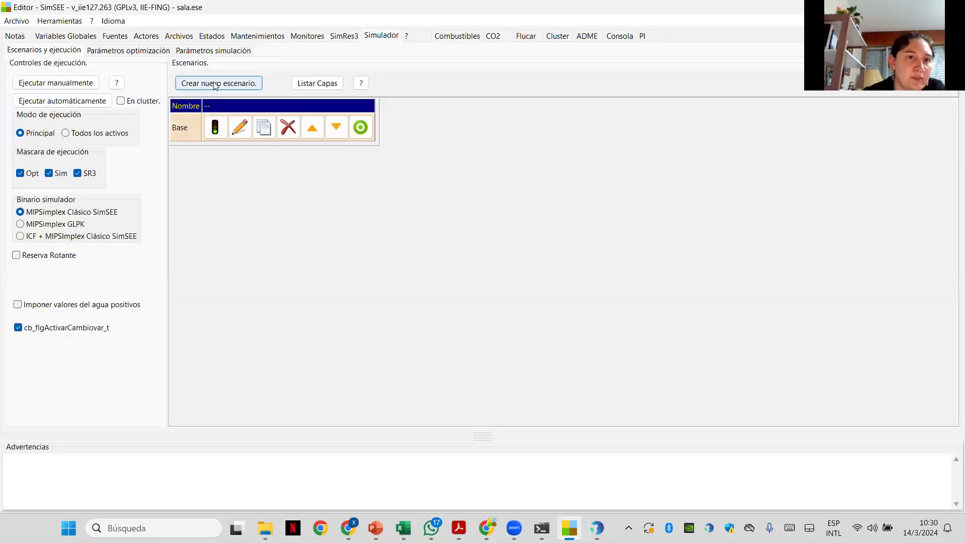
click(76, 83)
click(466, 268)
click(376, 308)
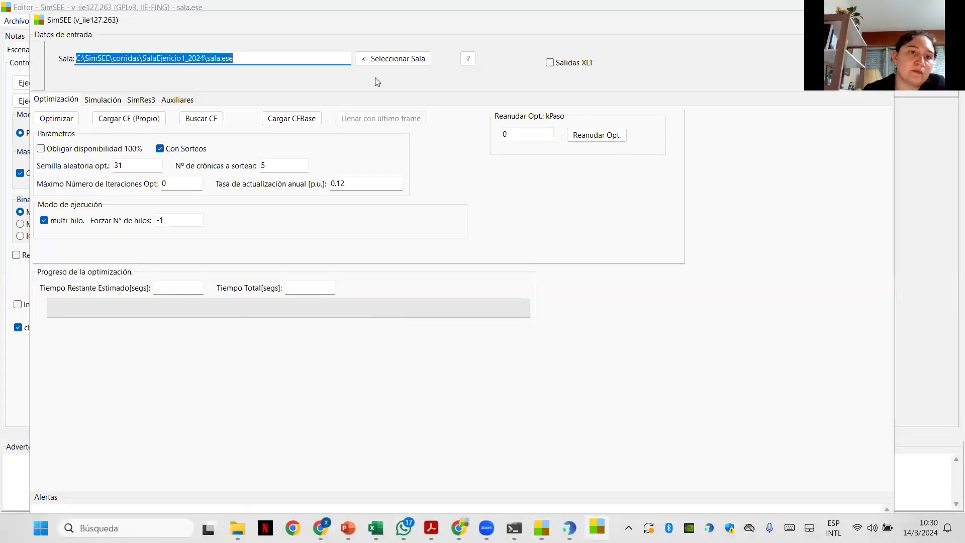
click(46, 118)
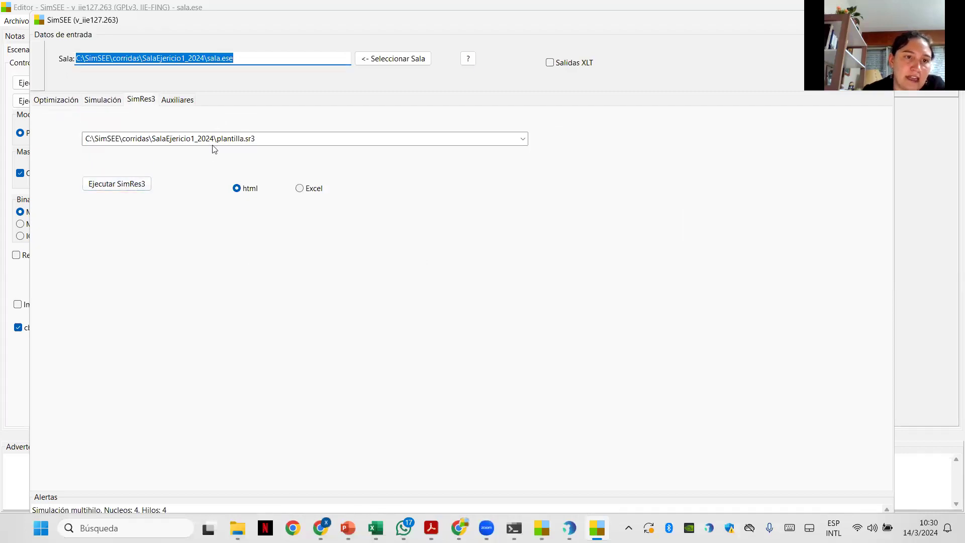
click(126, 185)
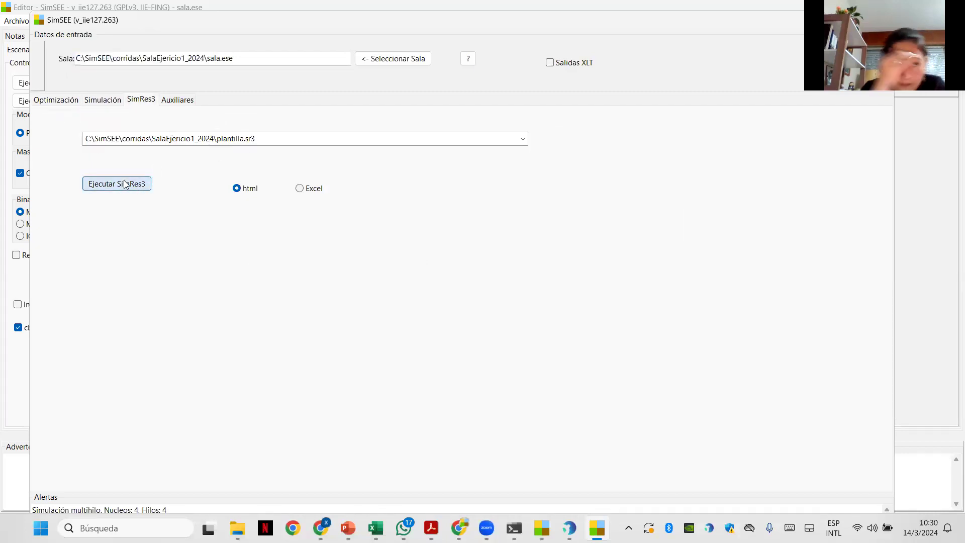
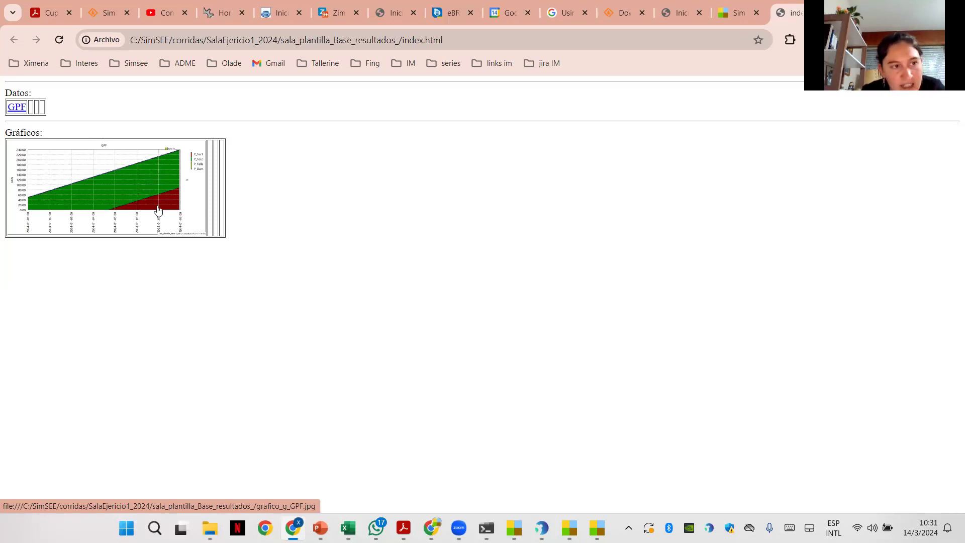
Step: View the GPF chart from the results page at full size, and close the SimRes3 and simulator windows
click(150, 191)
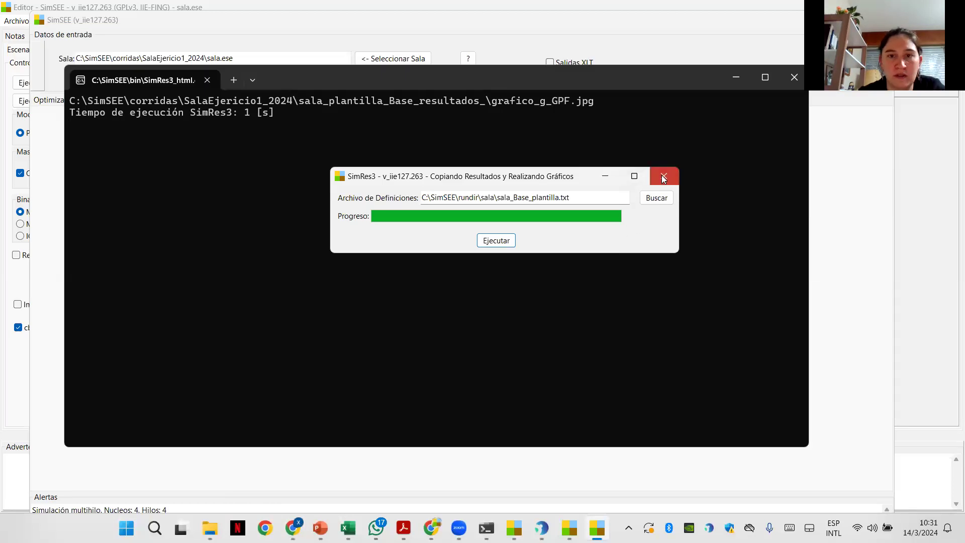
click(661, 175)
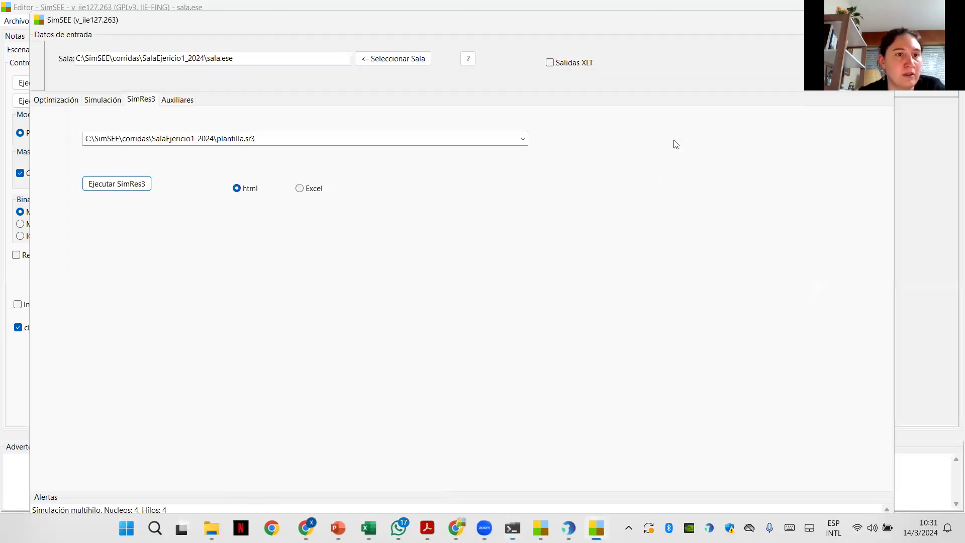
click(881, 20)
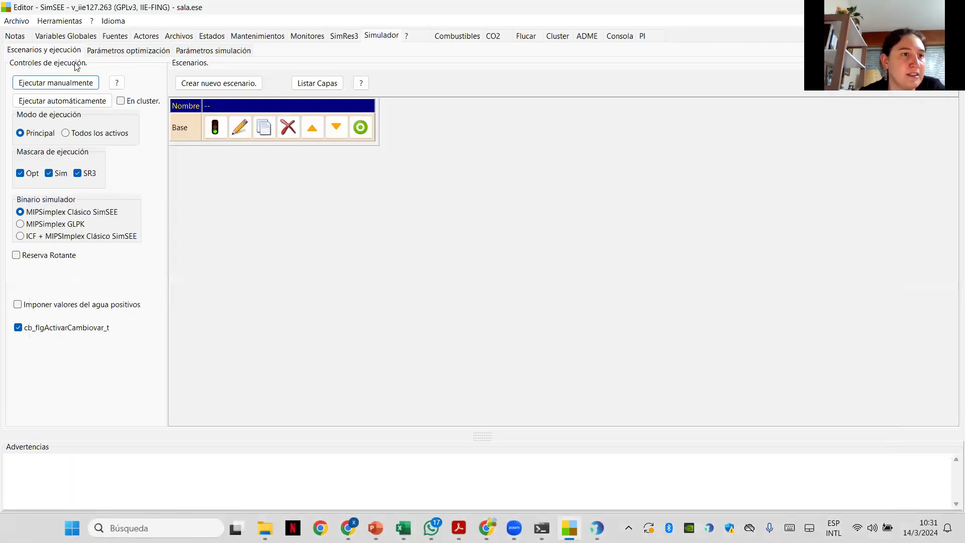
Step: Set the simulation end date in the global variables to 2024-02-01
click(42, 37)
click(178, 103)
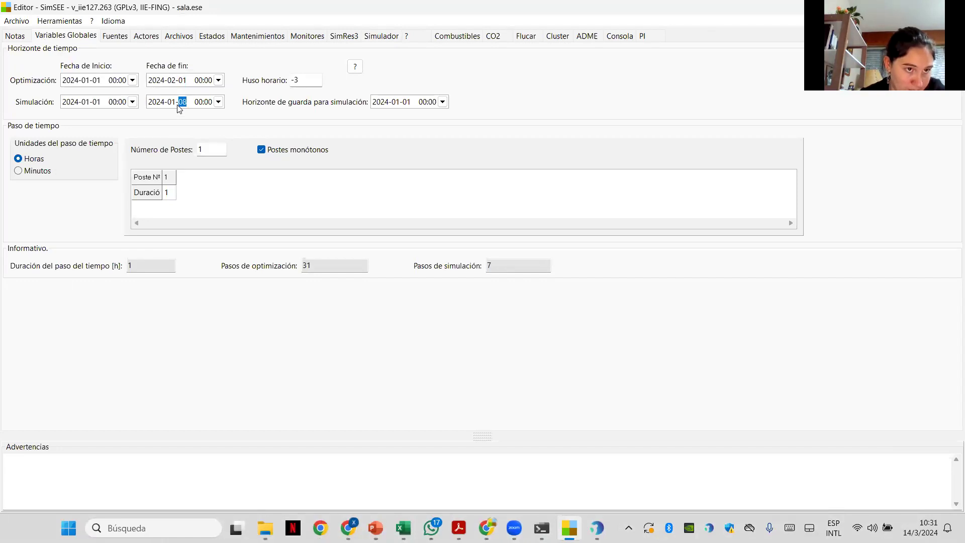
text(01)
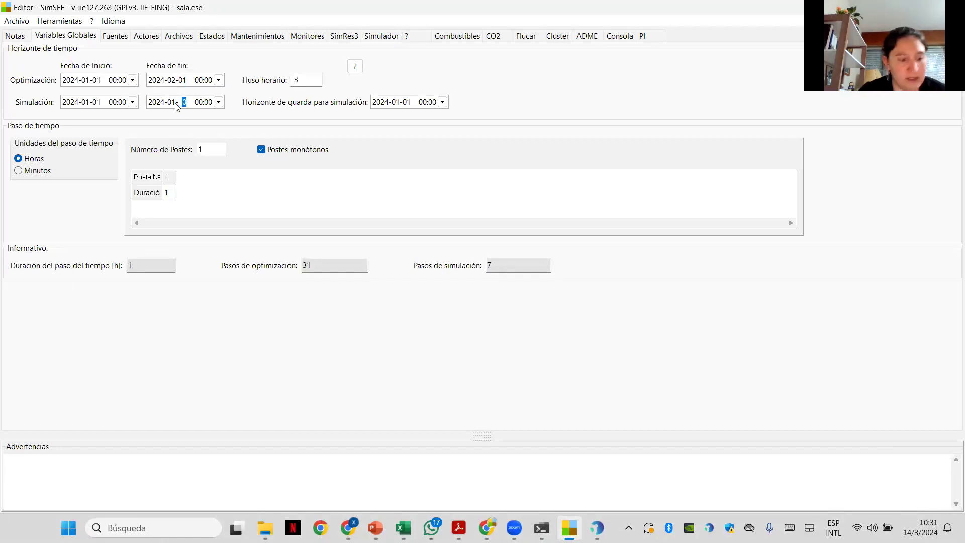
click(172, 103)
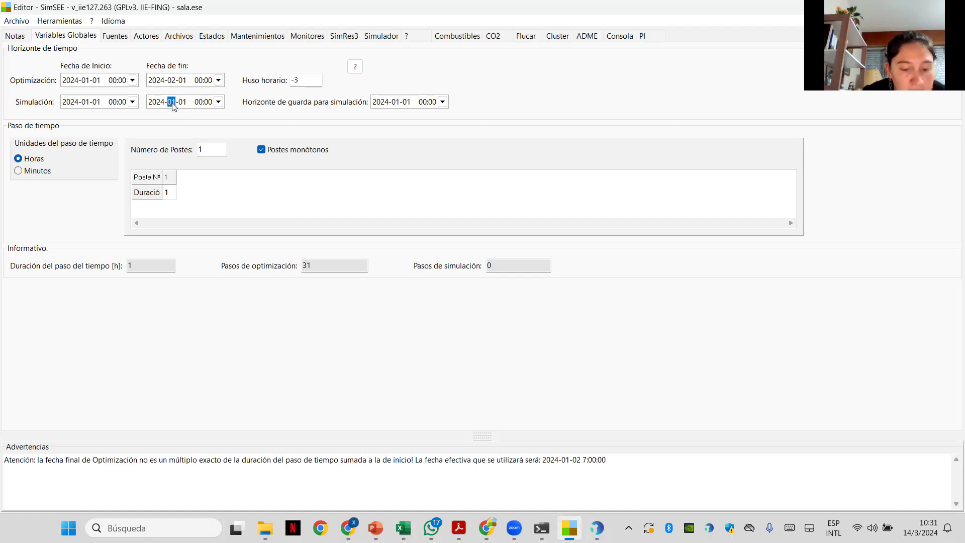
text(02)
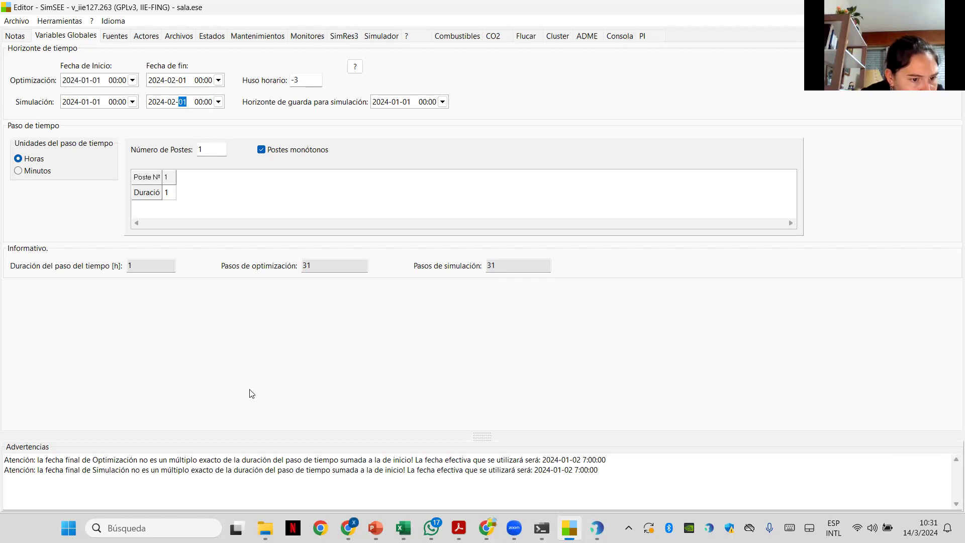
Step: Set the simulation end date to 2024-01-30 and save the room
click(171, 103)
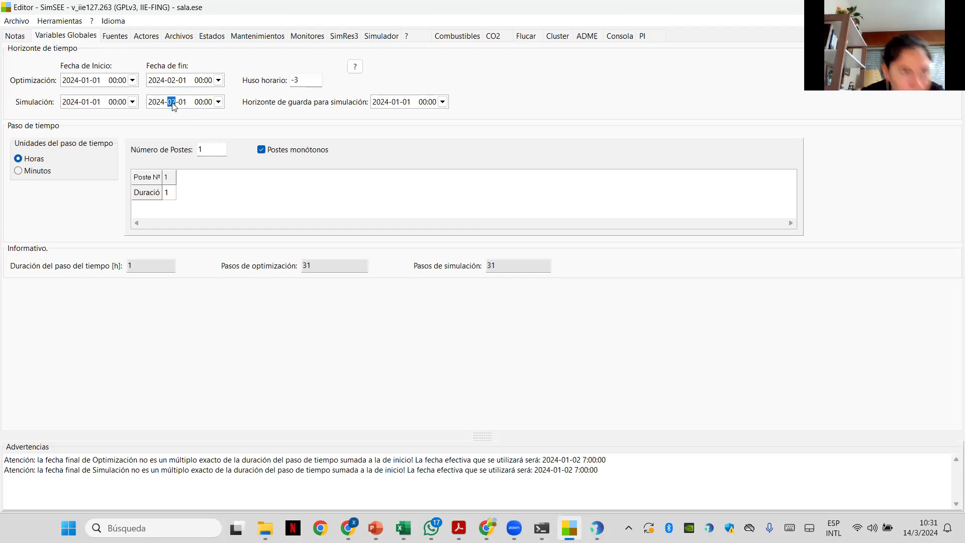
text(01-3)
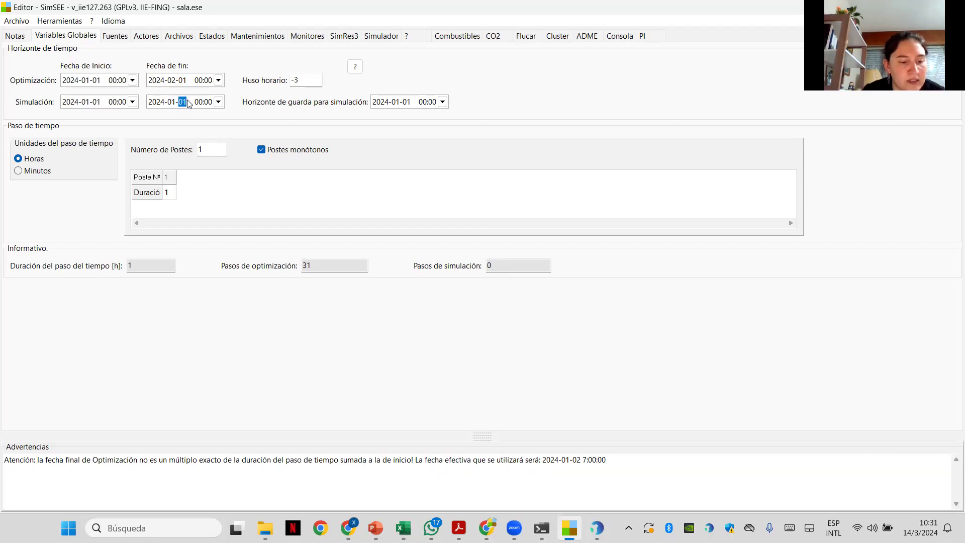
text(0)
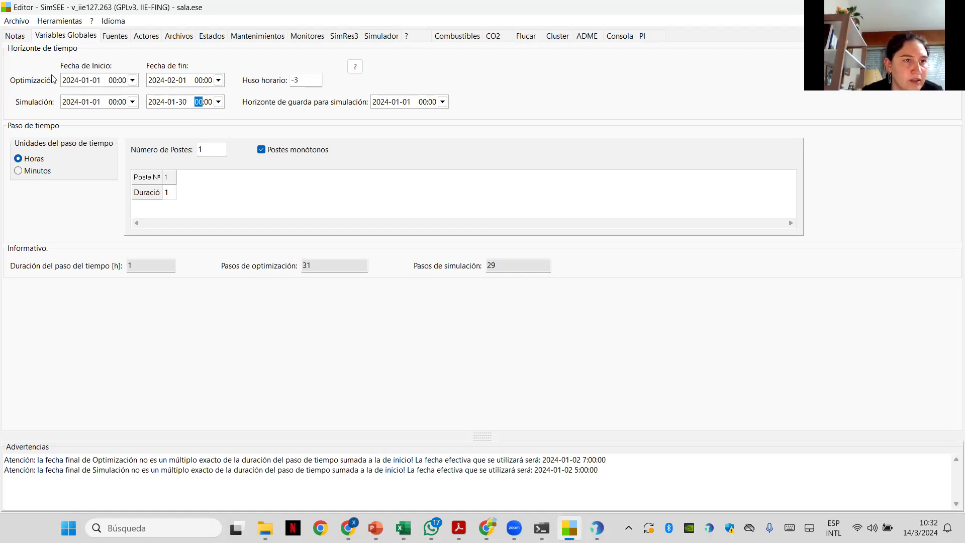
click(22, 21)
click(43, 64)
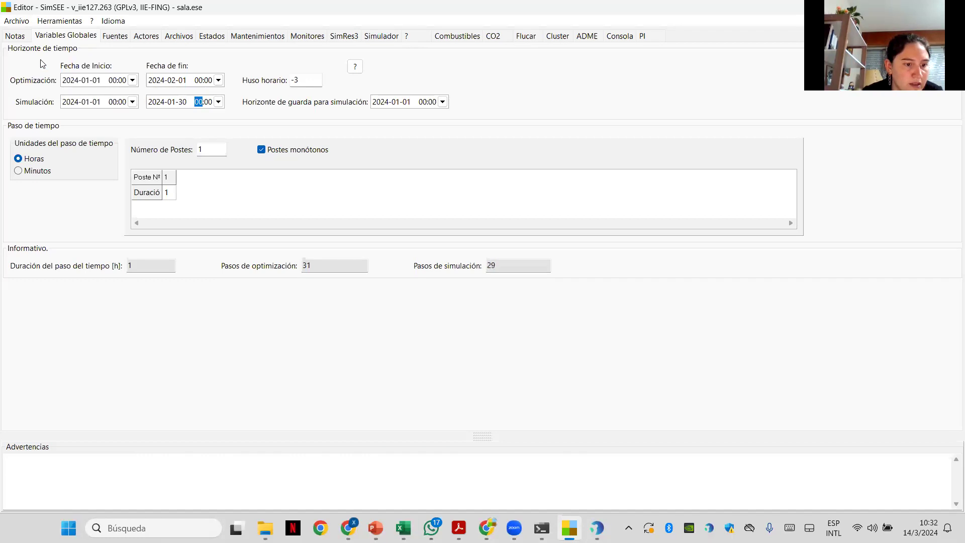
Step: Rerun the room manually through optimization and simulation, and execute SimRes3 on plantilla.sr3 with html output
click(400, 37)
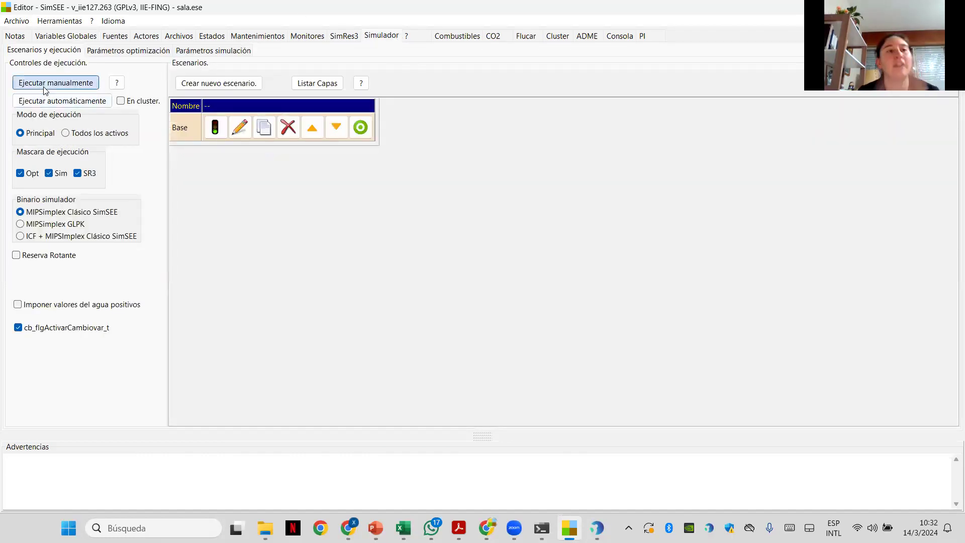
click(44, 83)
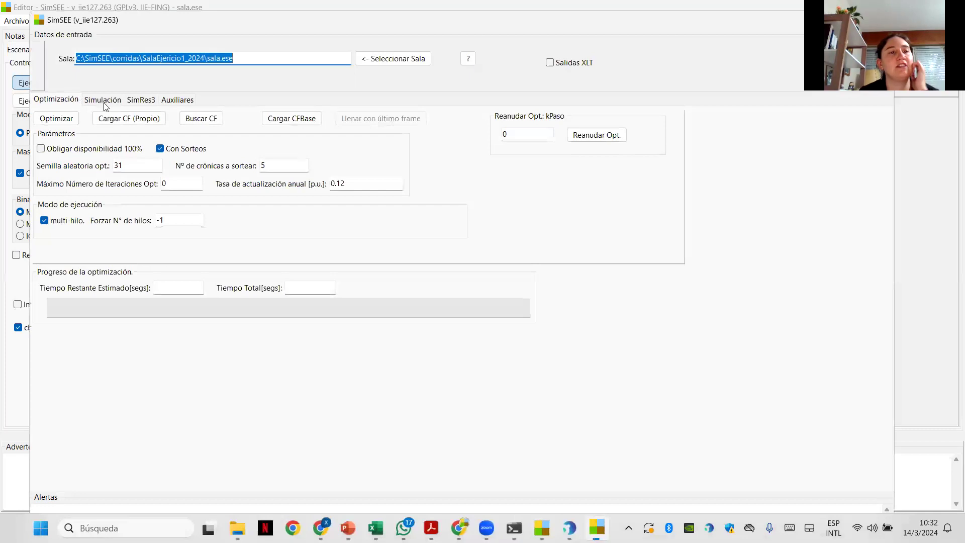
click(50, 120)
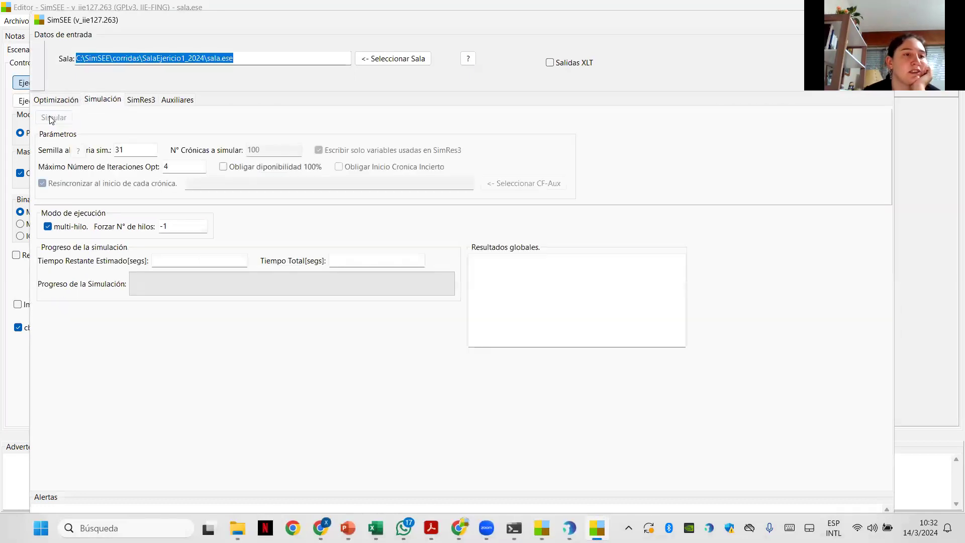
click(50, 119)
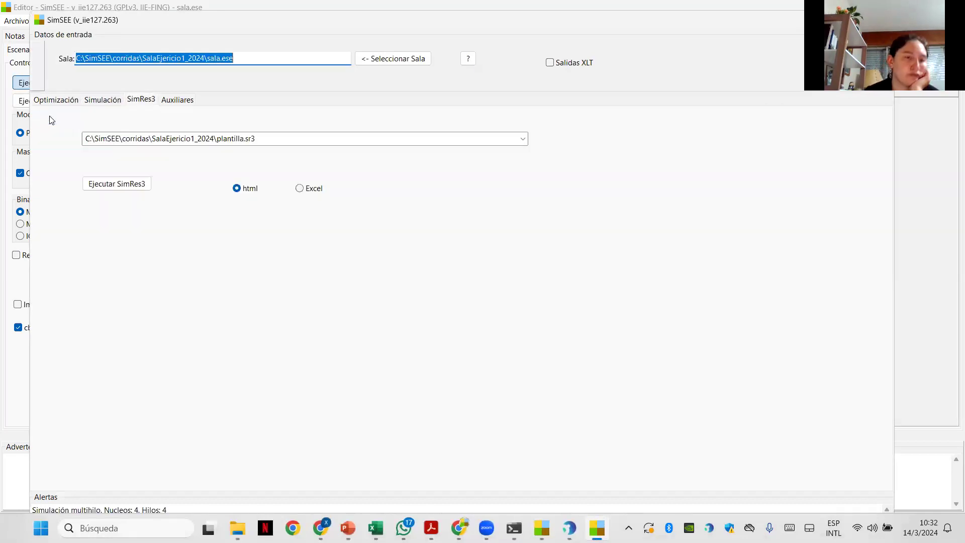
click(112, 185)
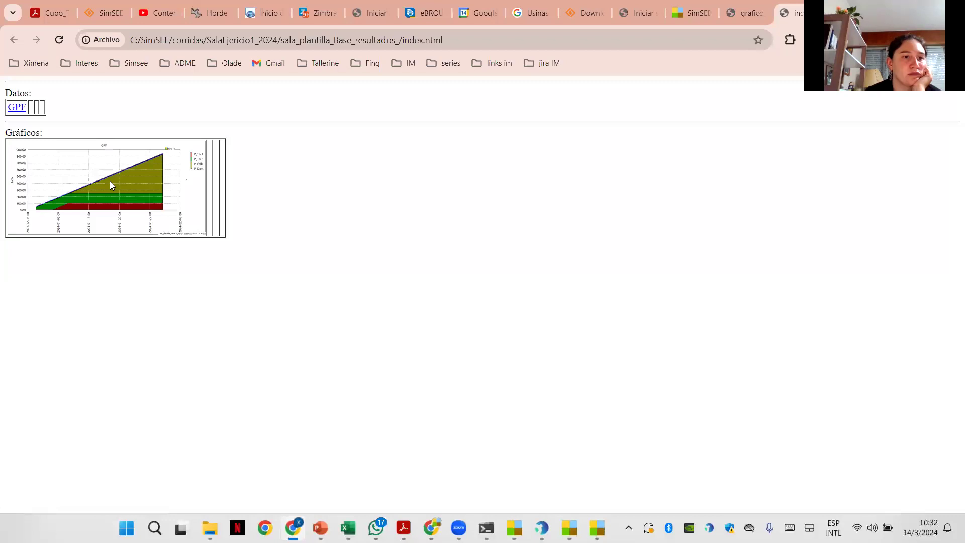
Step: View the GPF chart at full size and check it against the generator costs on the Ejercicio 1.1 slide in PowerPoint
click(133, 194)
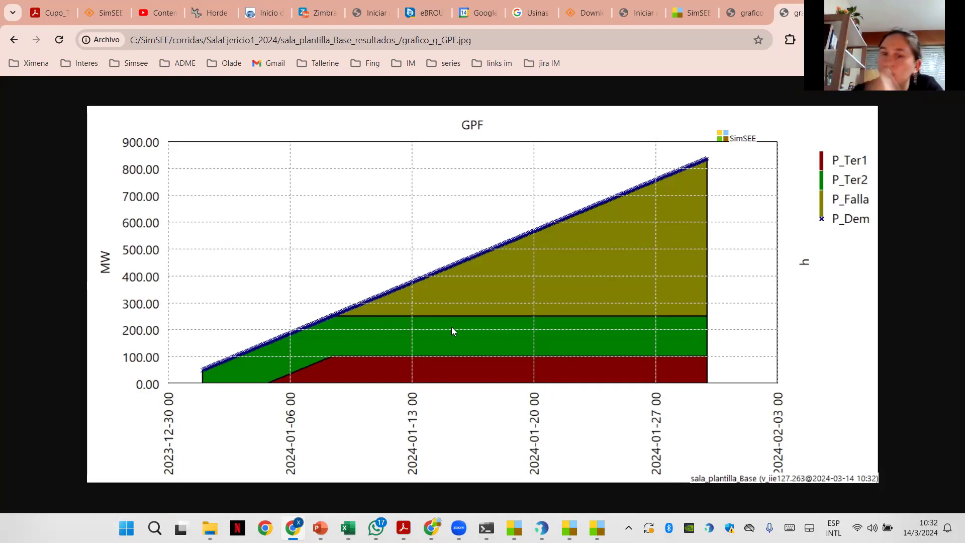
mouse_move(320, 527)
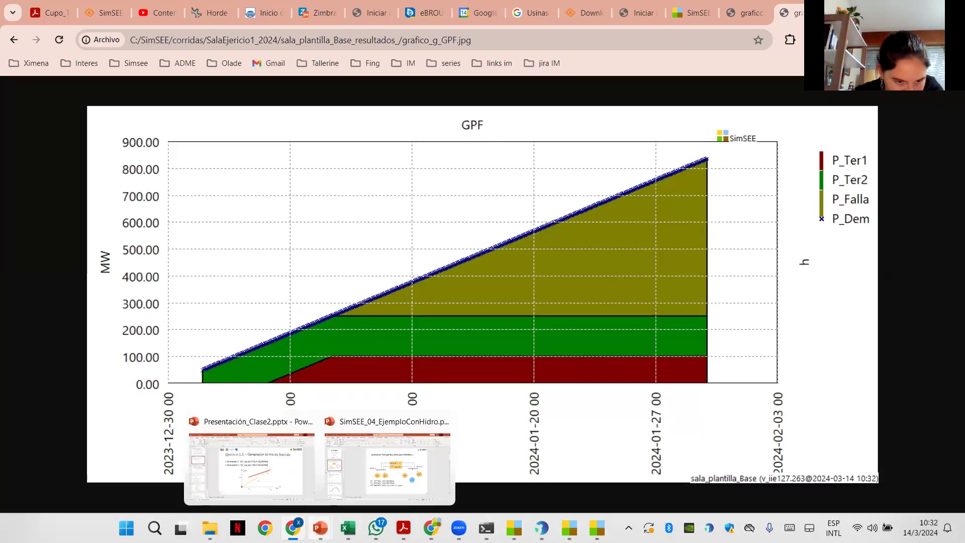
click(278, 475)
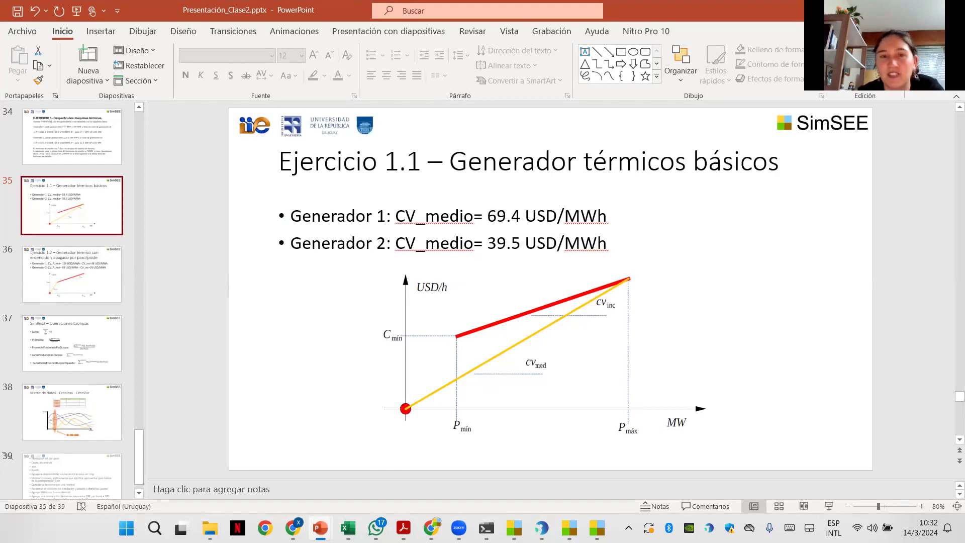
key(alt+Tab)
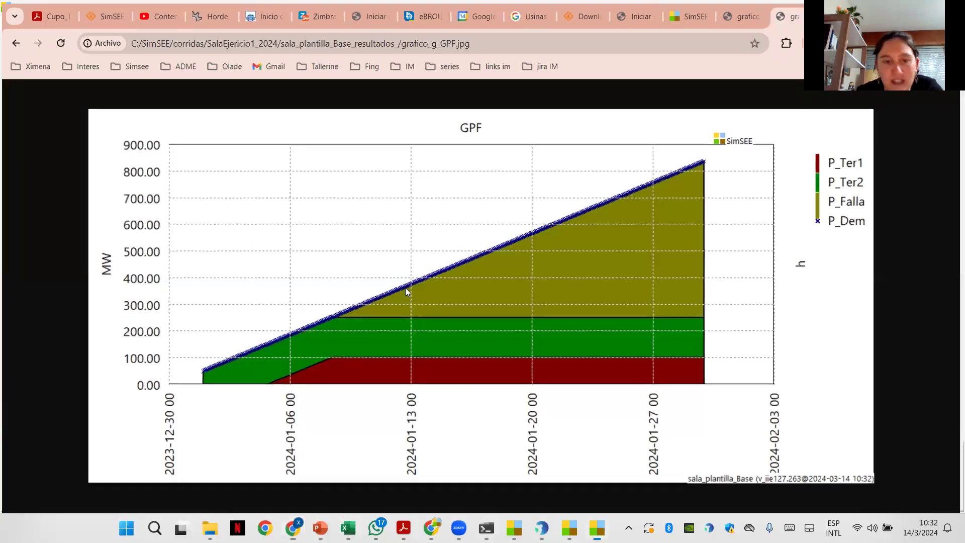
Step: Close the SimRes3 progress window and the simulator to return to the room editor
key(alt+Tab)
click(671, 179)
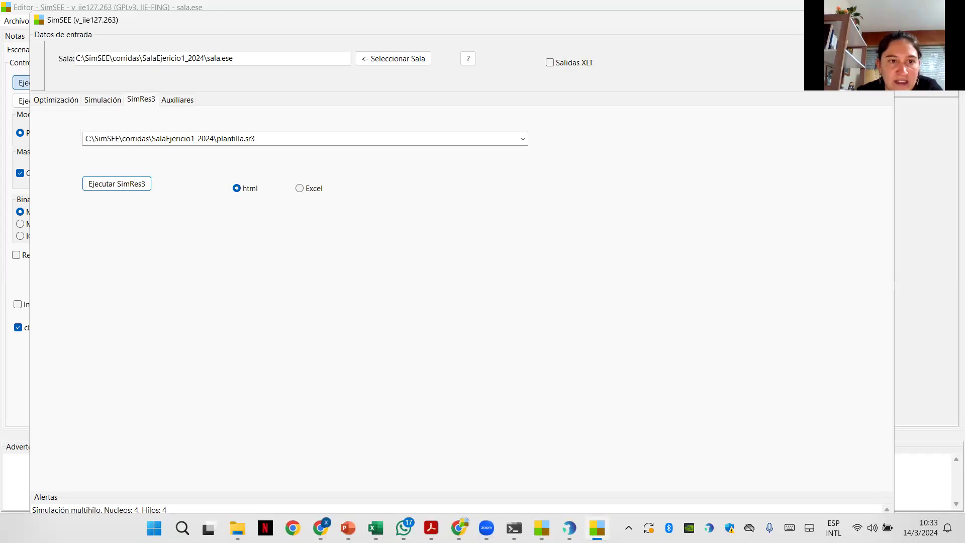
click(882, 20)
Step: Edit the GPF chart printout in plantilla.sr3 so that P_Ter2 comes before P_Ter1, and save the printout
click(350, 36)
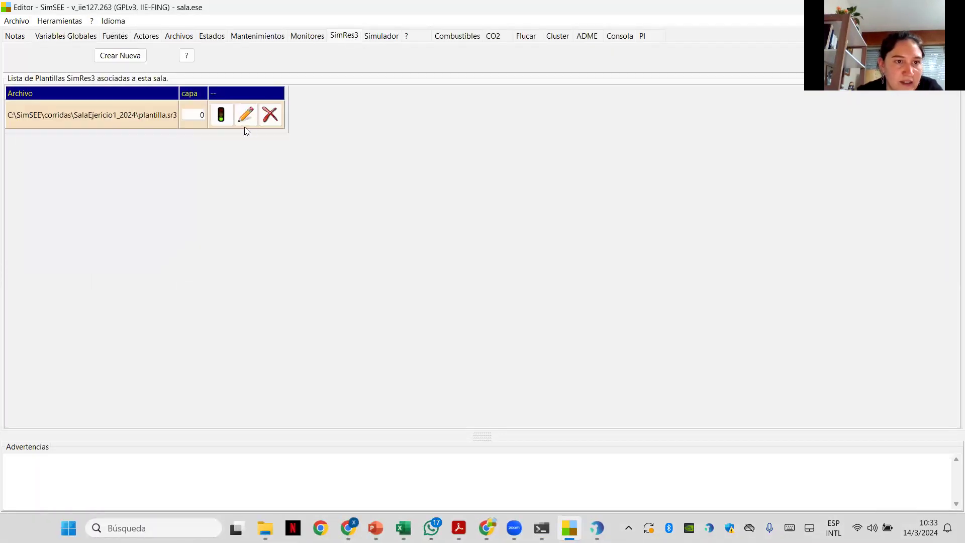
click(246, 115)
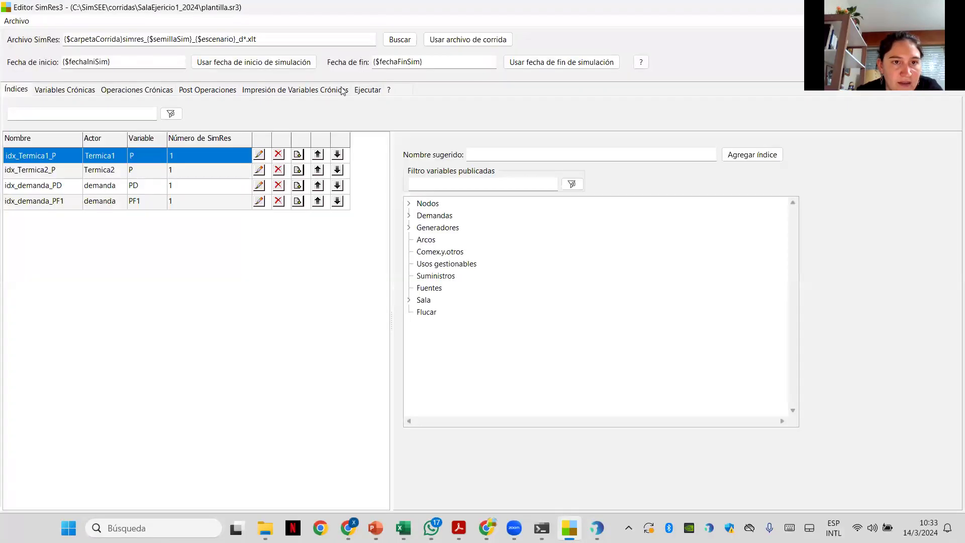
click(342, 91)
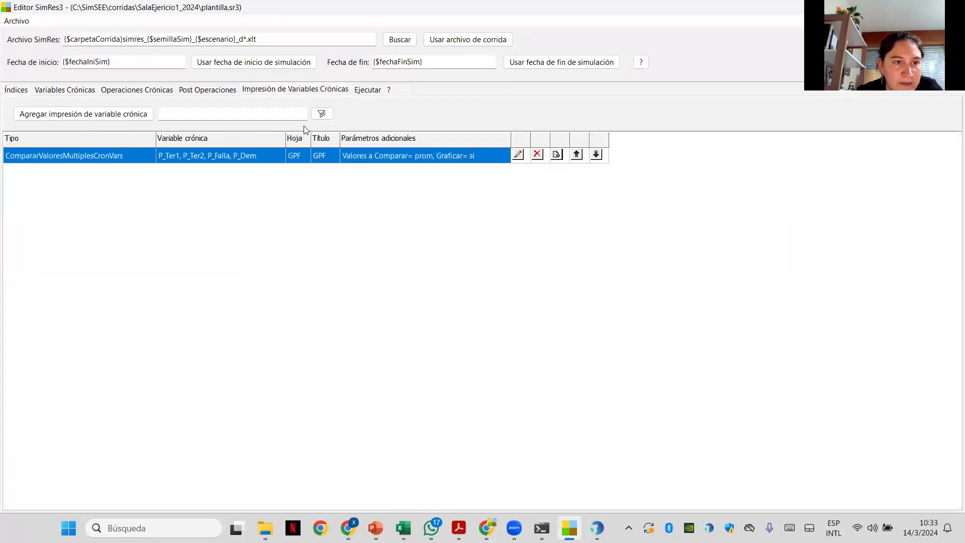
click(518, 156)
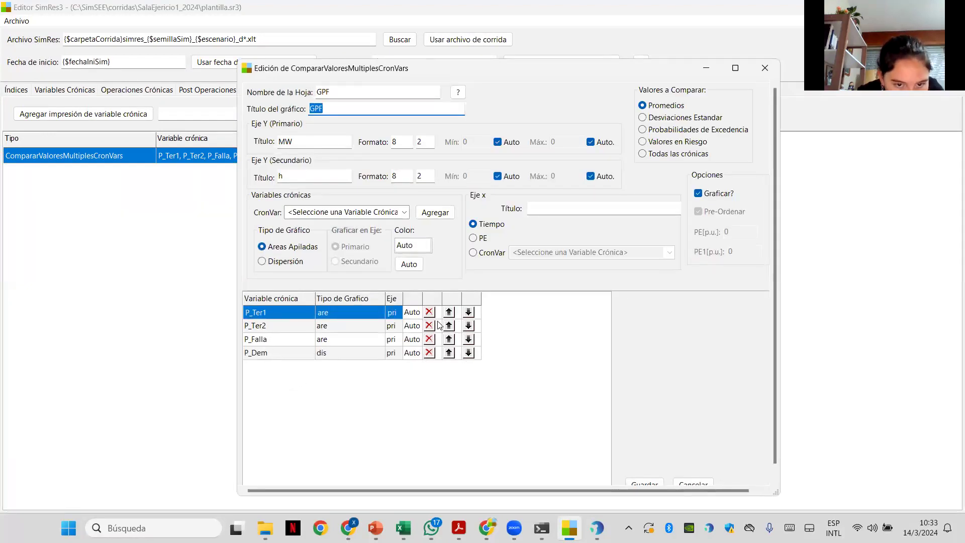
click(448, 326)
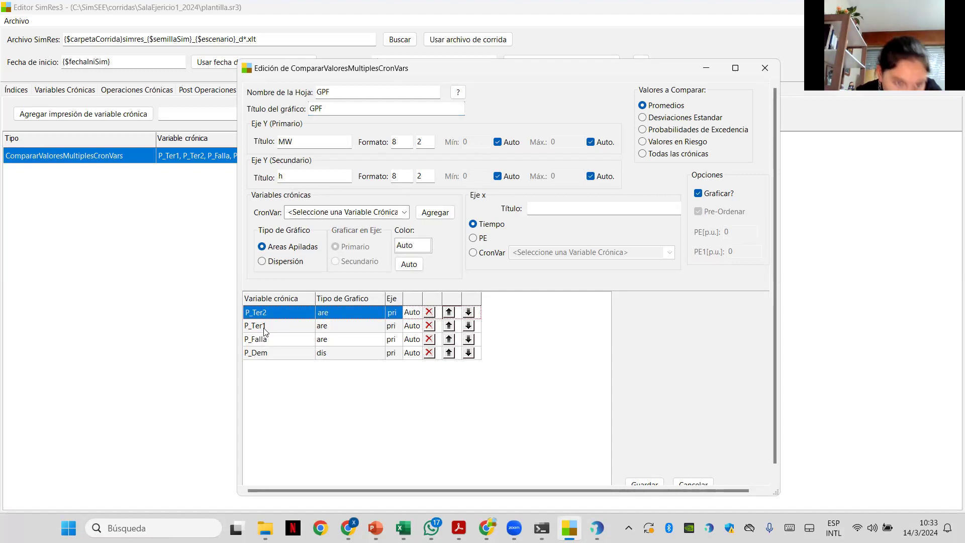
click(650, 482)
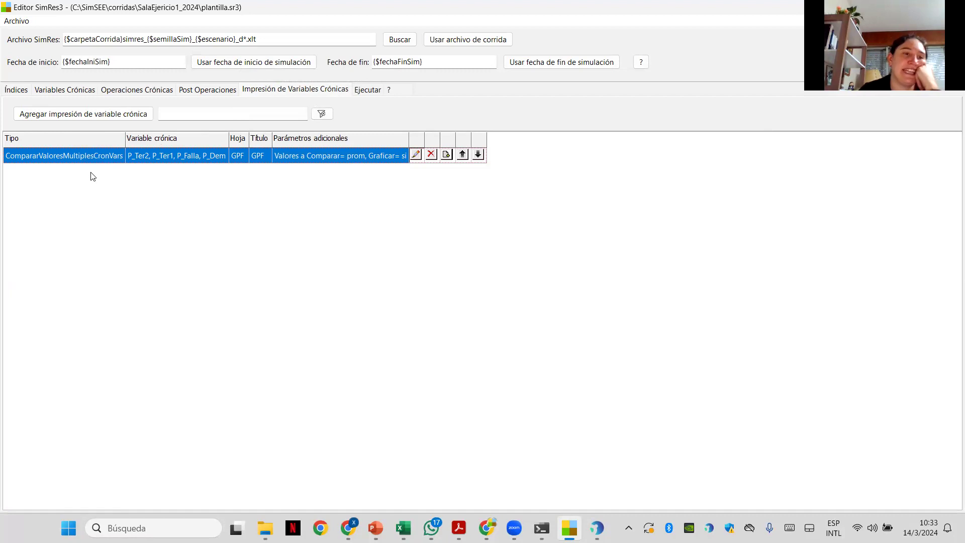
Step: Execute SimRes3 from the template editor with html output, saving the template changes, and open the new GPF chart at full size
click(373, 91)
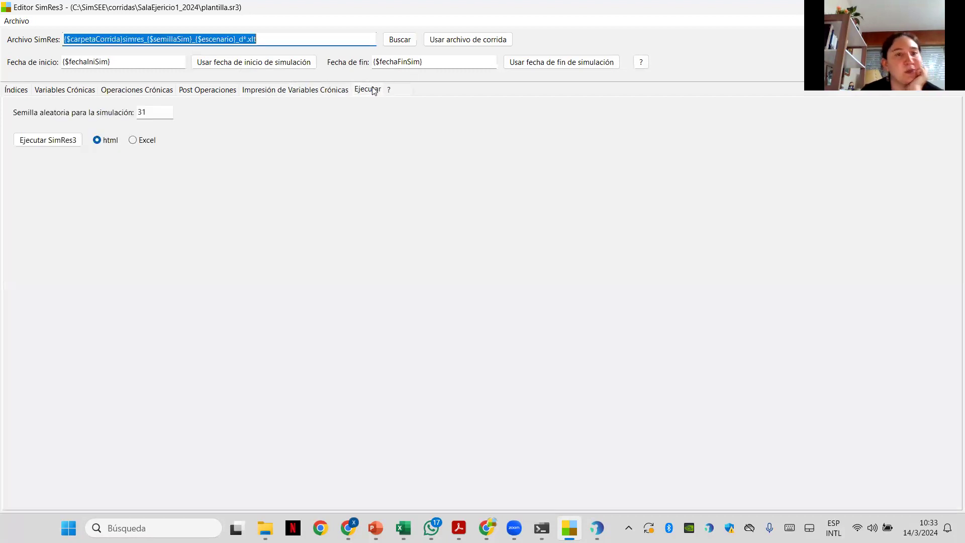
click(41, 143)
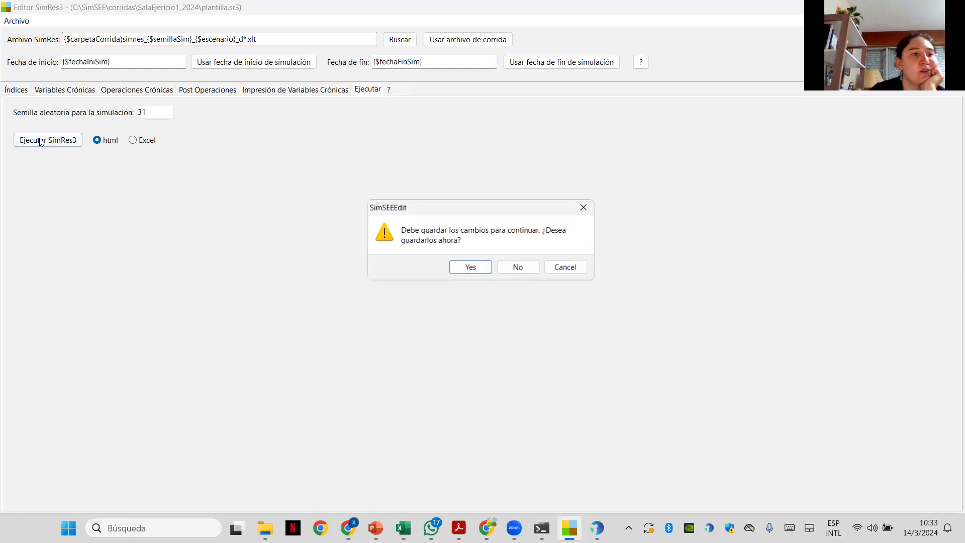
click(470, 266)
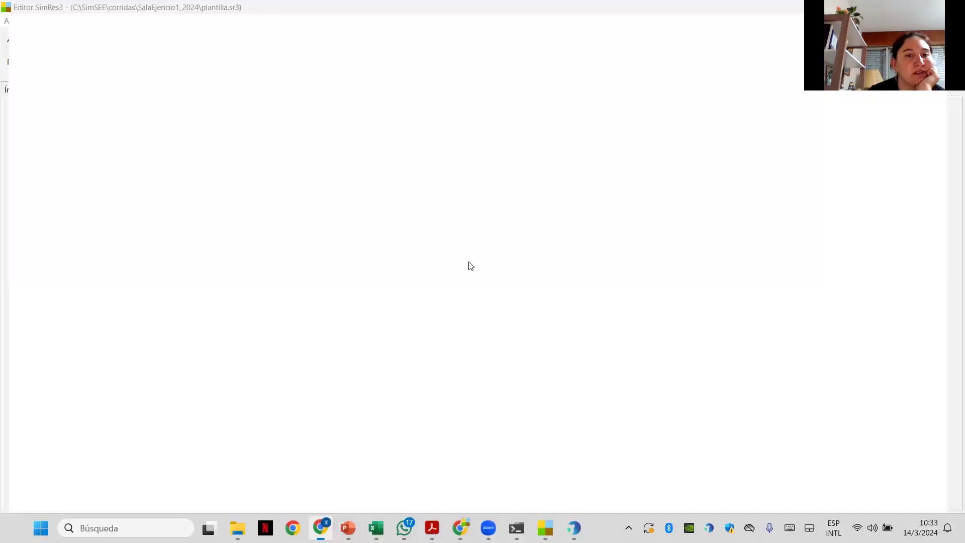
click(113, 180)
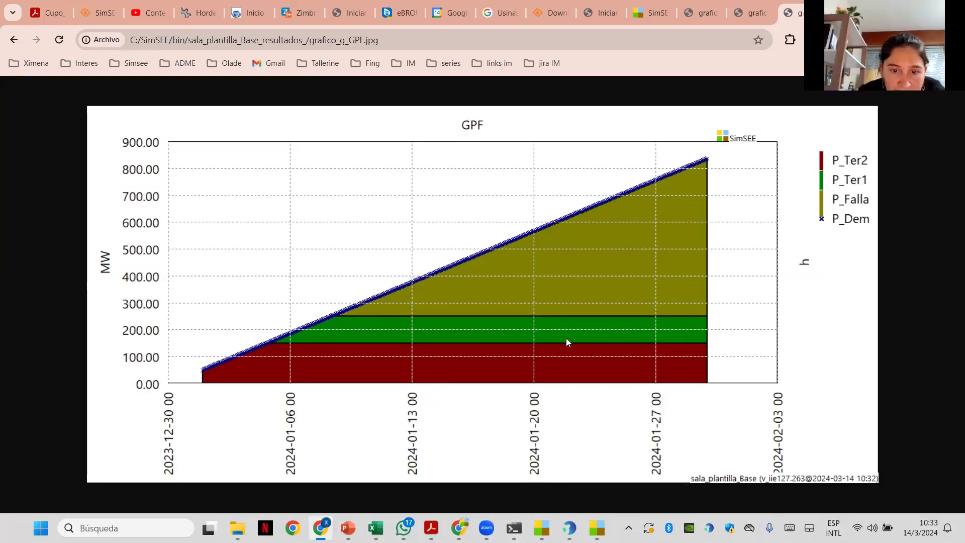
Step: Compare the GPF charts with the P_Ter1-first and P_Ter2-first stacking orders, consulting the generator costs on the Ejercicio 1.1 slide
click(737, 12)
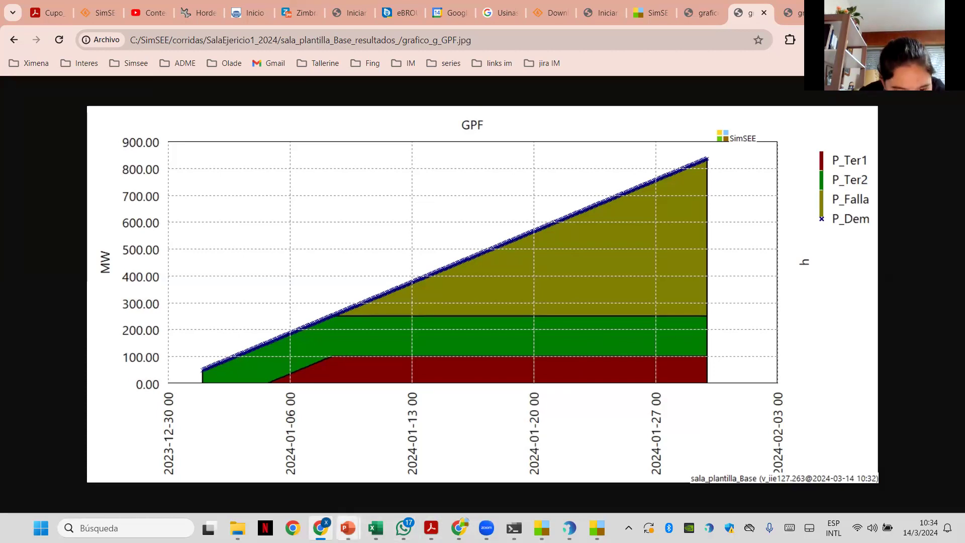
mouse_move(346, 527)
click(313, 490)
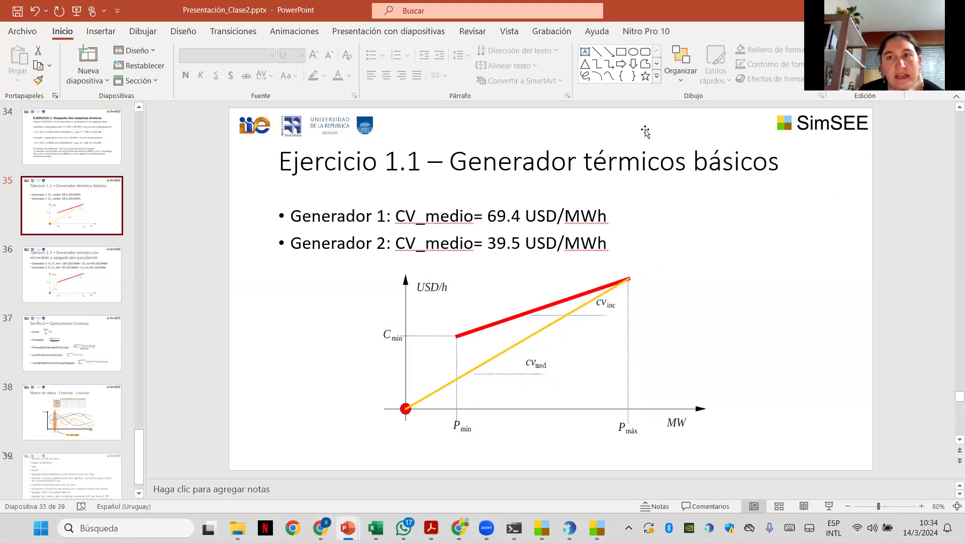
key(alt+Tab)
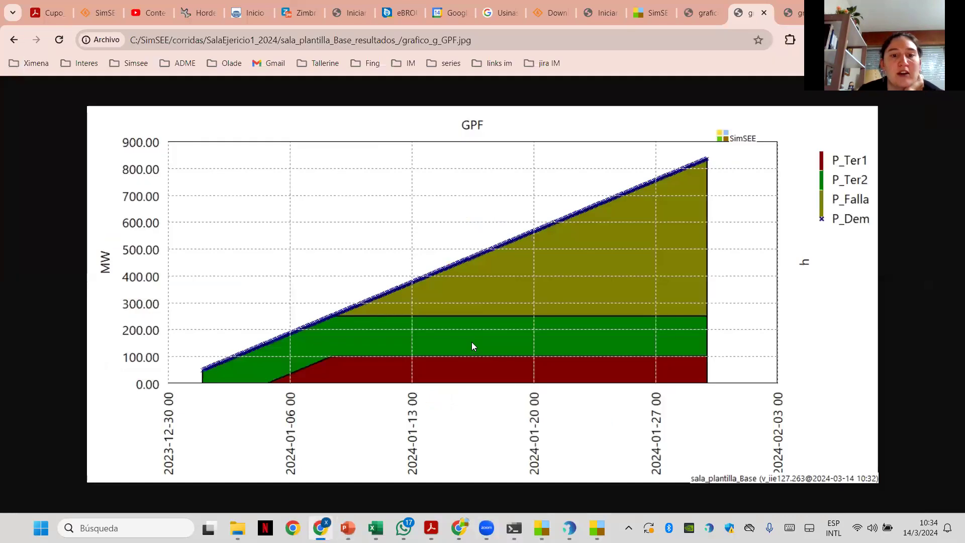
click(801, 18)
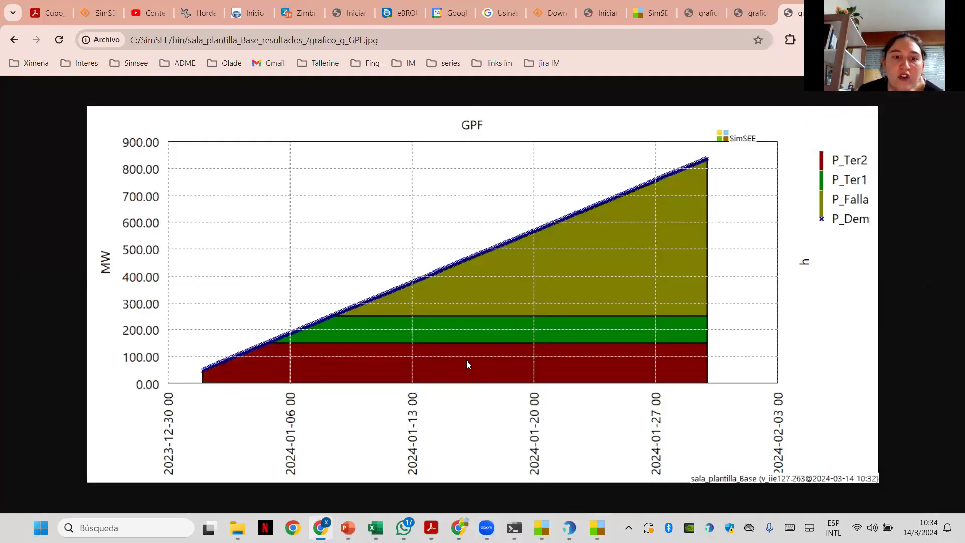
click(746, 13)
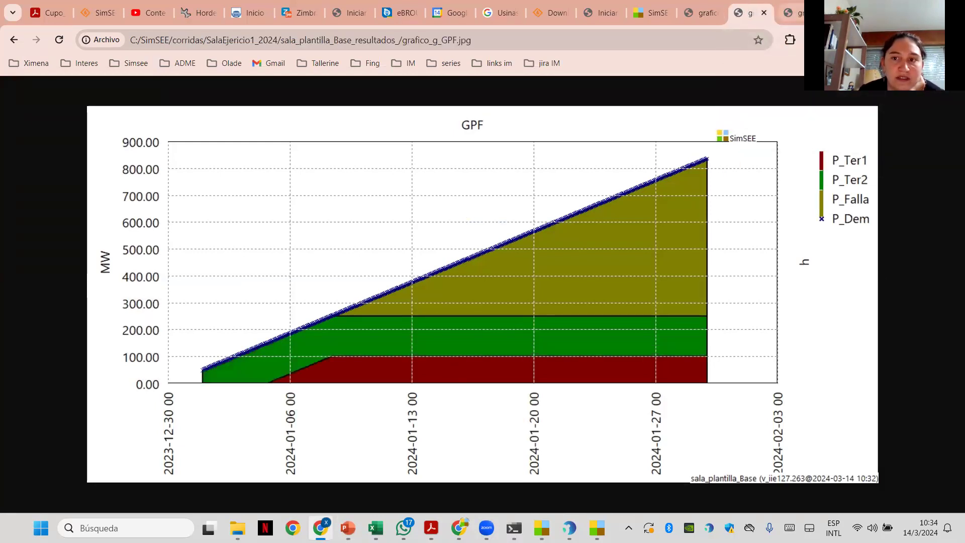
click(783, 15)
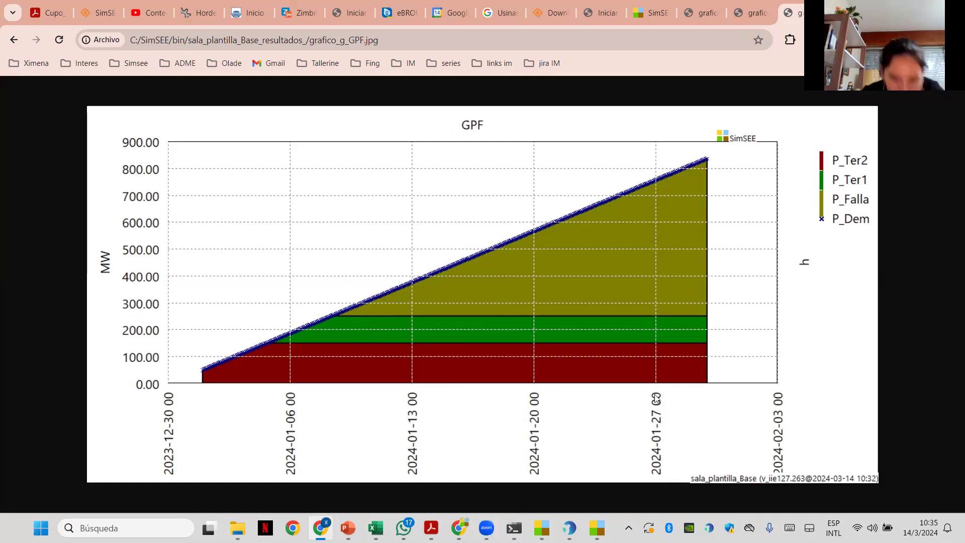
Step: Try moving P_Ter2 below P_Ter1 and back up in the GPF printout, discard the changes and close the template editor
mouse_move(543, 525)
click(543, 486)
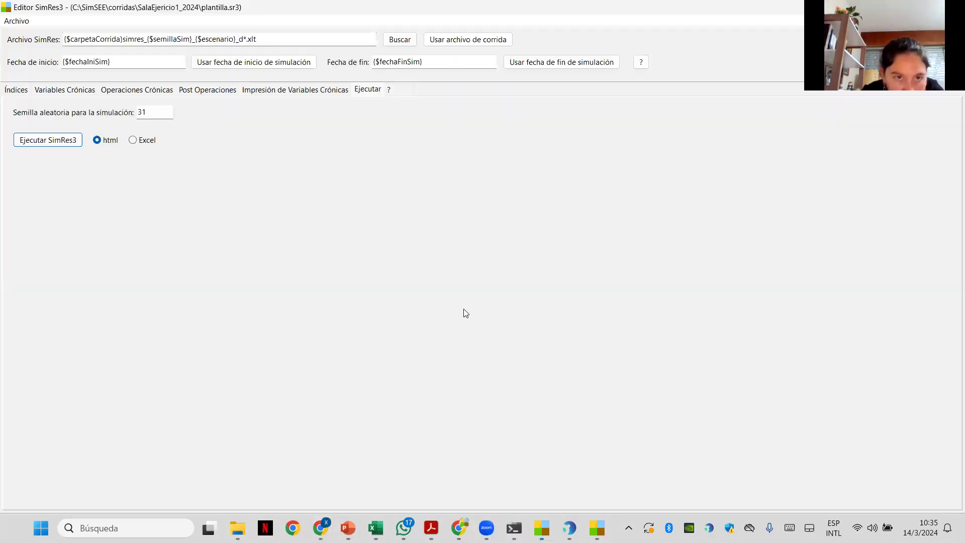
click(312, 94)
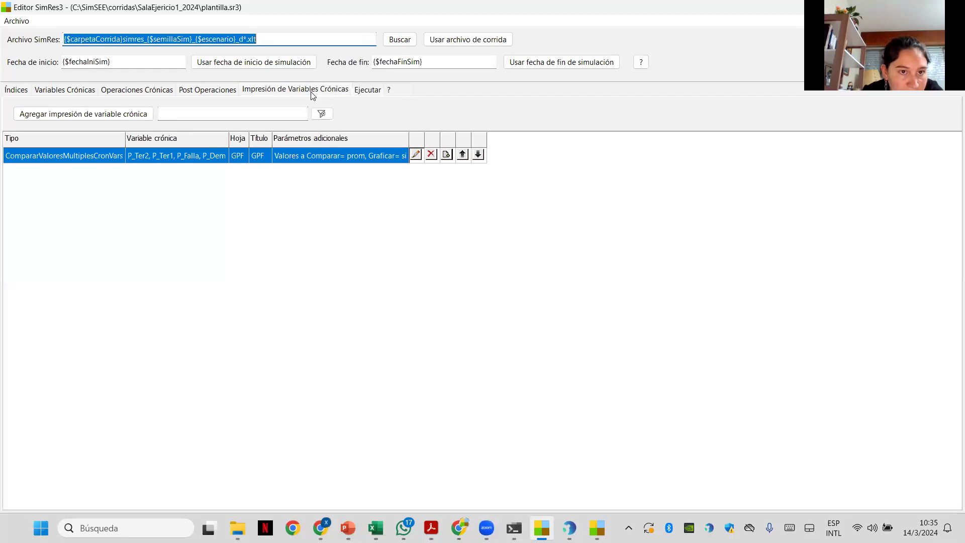
click(415, 157)
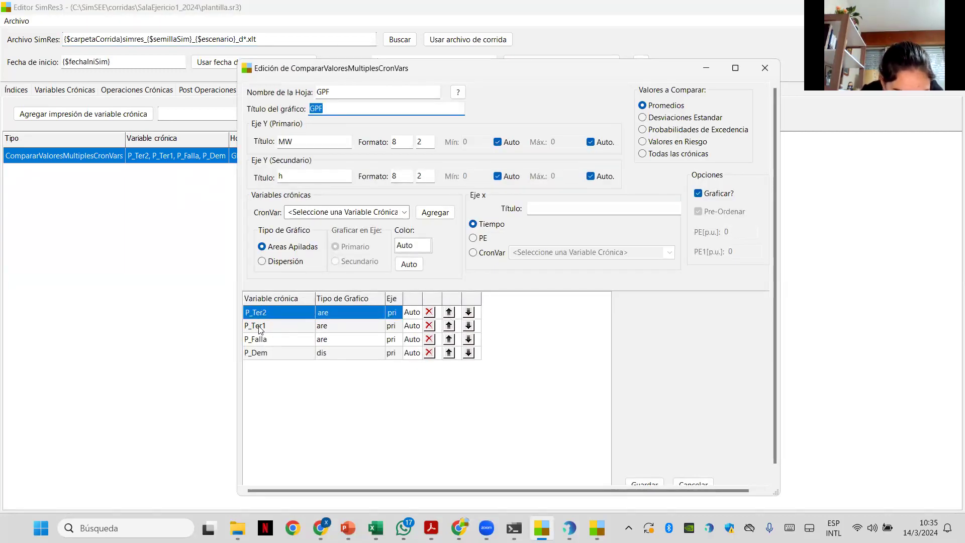
click(467, 312)
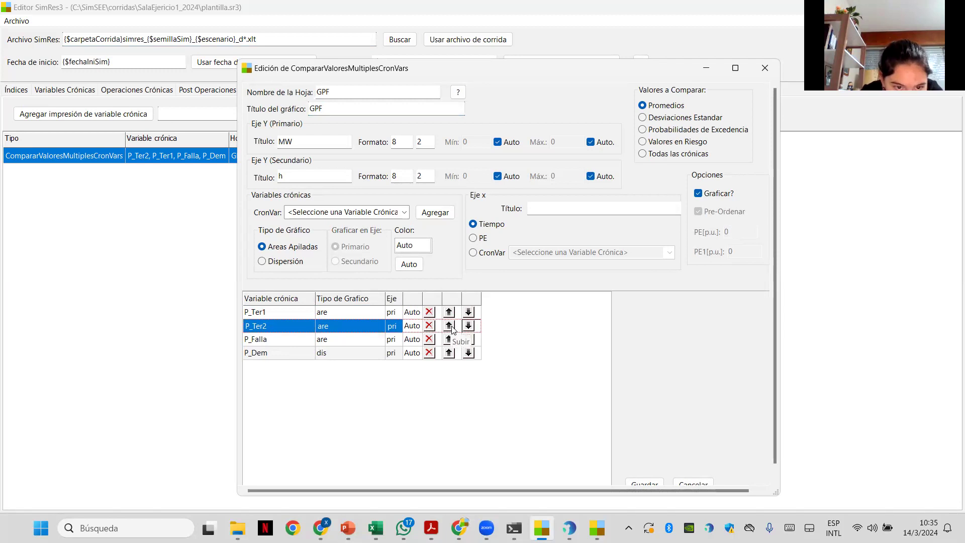
click(450, 326)
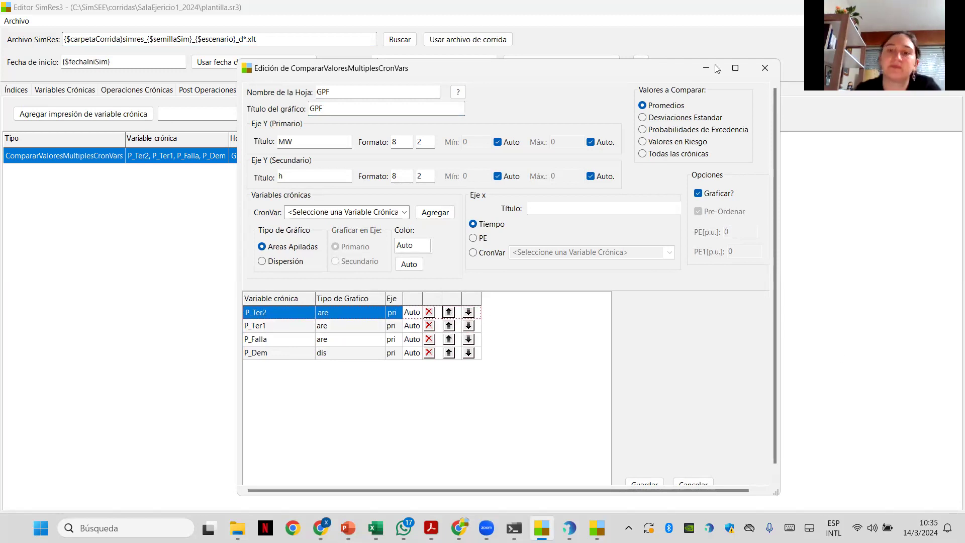
click(764, 68)
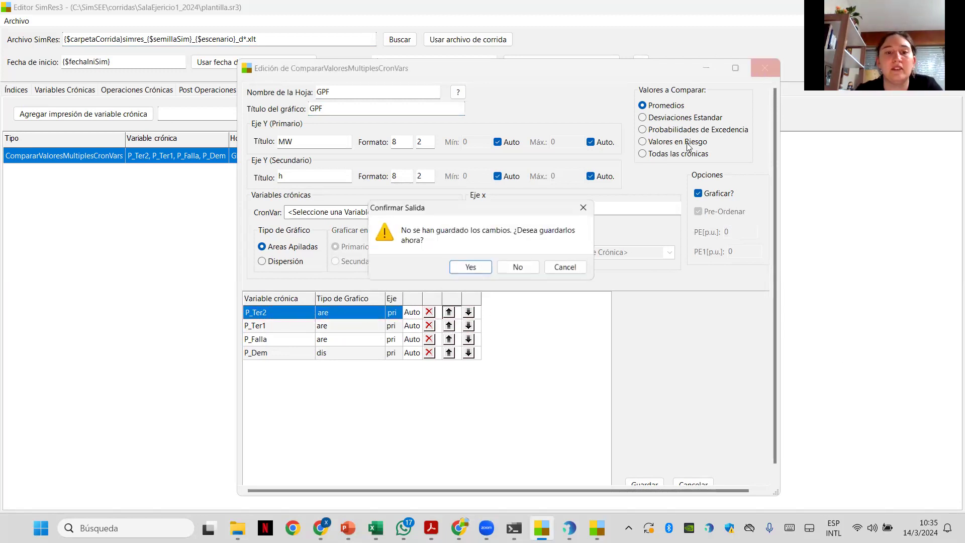
click(520, 268)
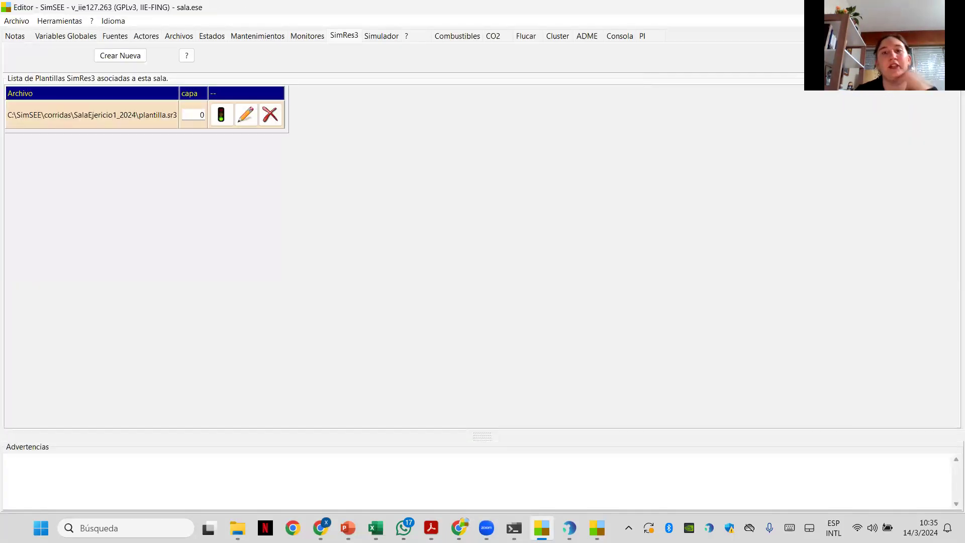
Step: Return from the GPF chart to the SimSEE editor and show the list of thermal generator actors
key(alt+Tab)
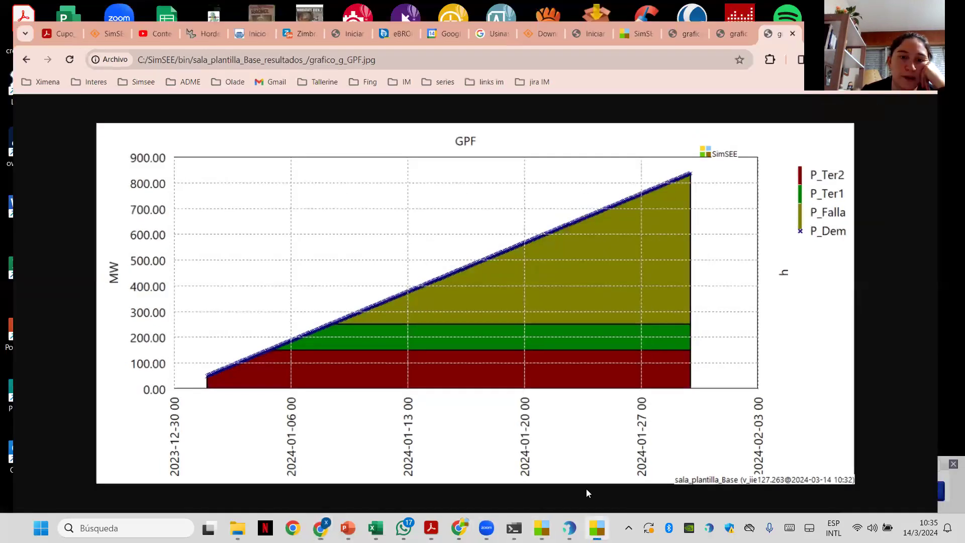
click(597, 528)
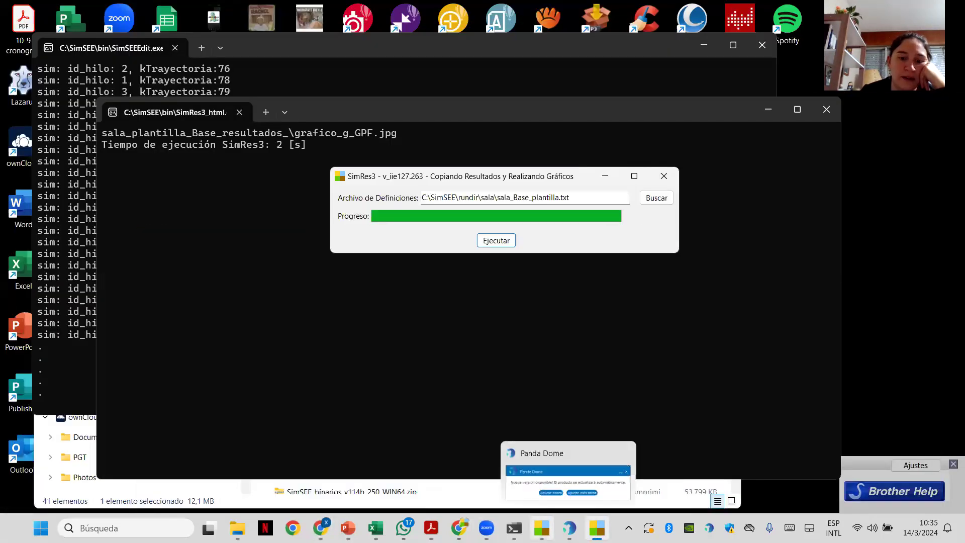
click(567, 458)
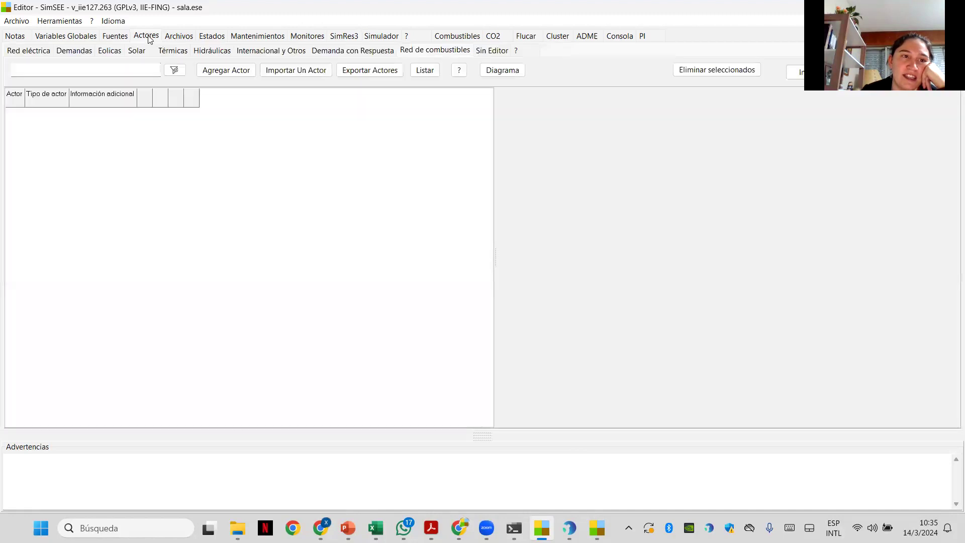
click(152, 37)
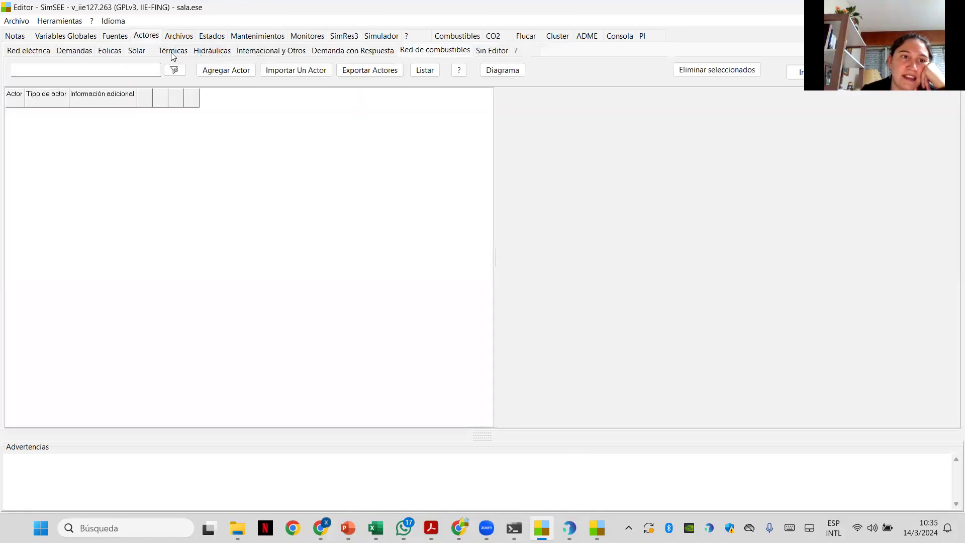
click(172, 51)
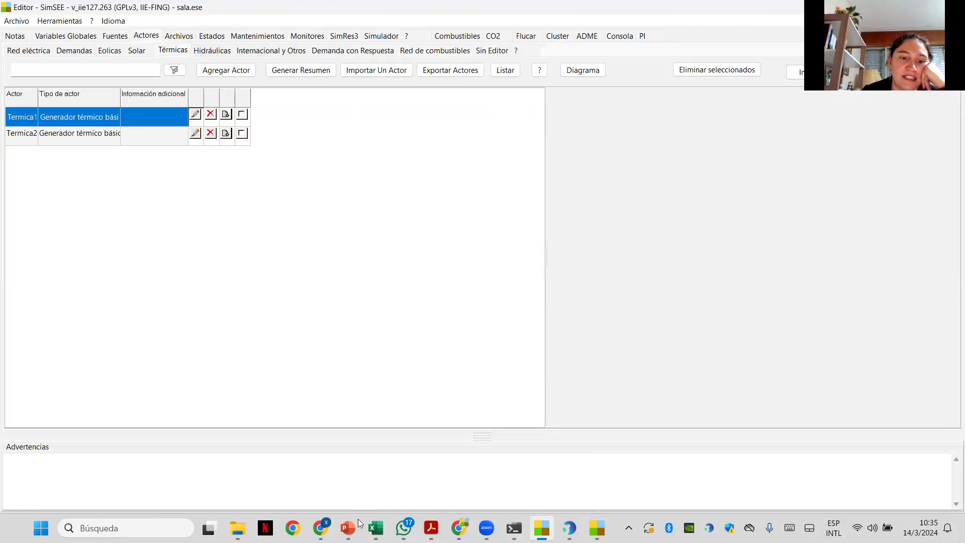
Step: Consult the generator costs on the Ejercicio 1.2 slide of Presentación_Clase2.pptx in PowerPoint and return to the SimSEE editor
mouse_move(348, 528)
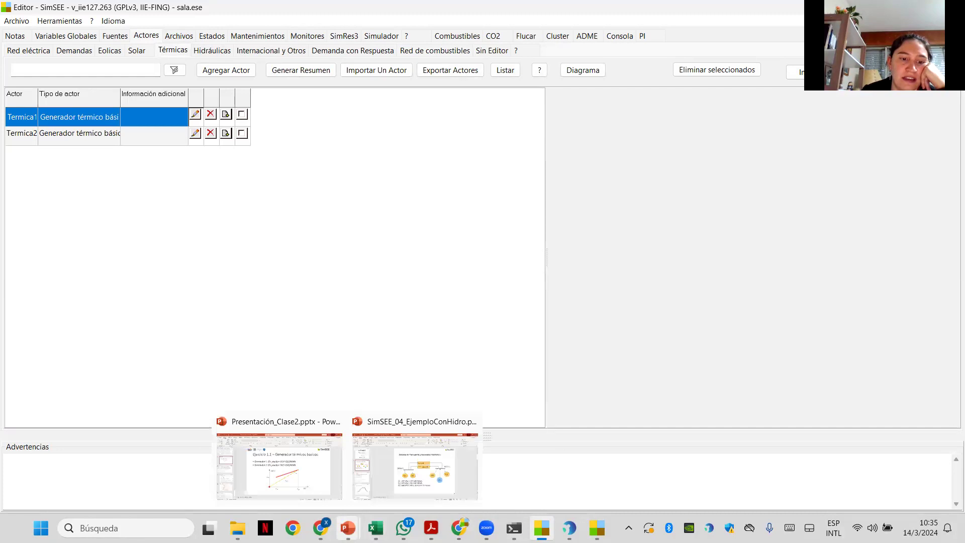
click(305, 485)
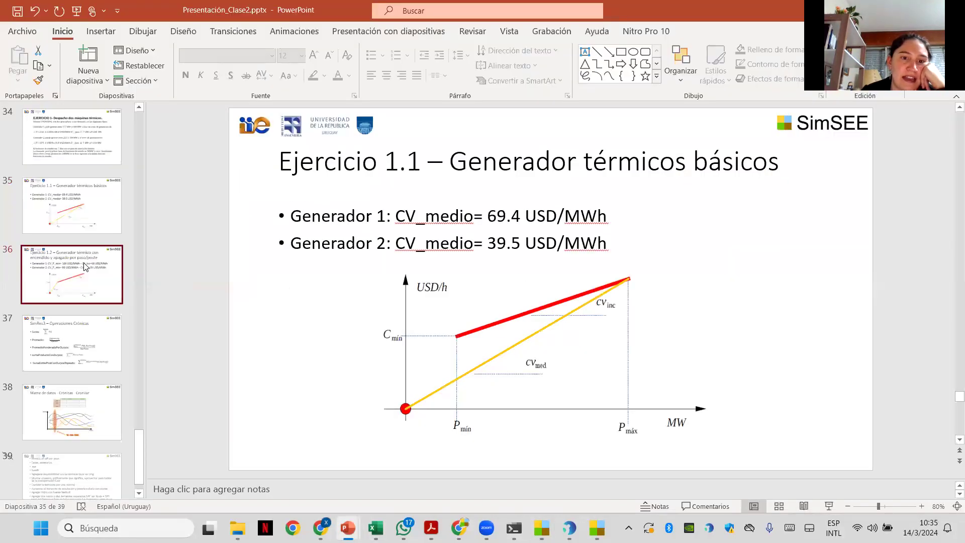
click(84, 266)
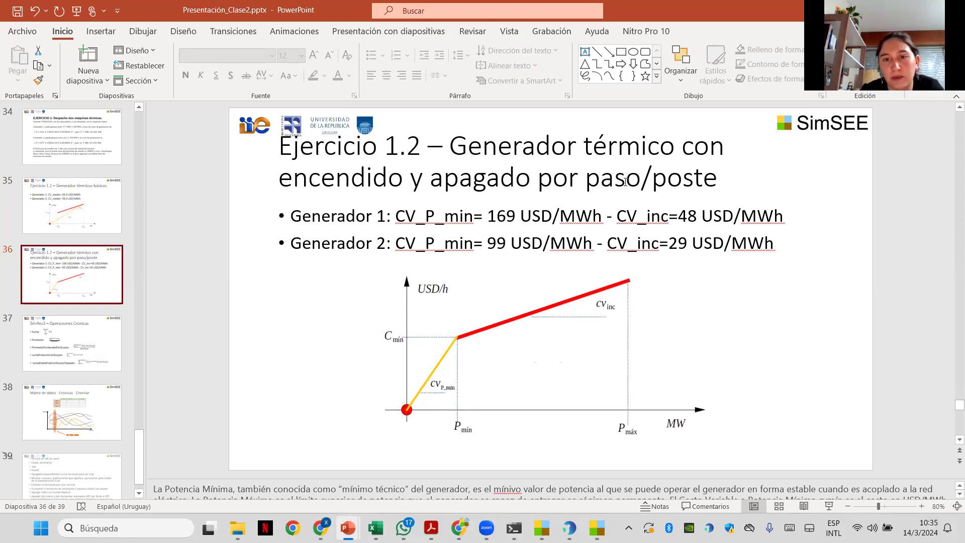
mouse_move(543, 525)
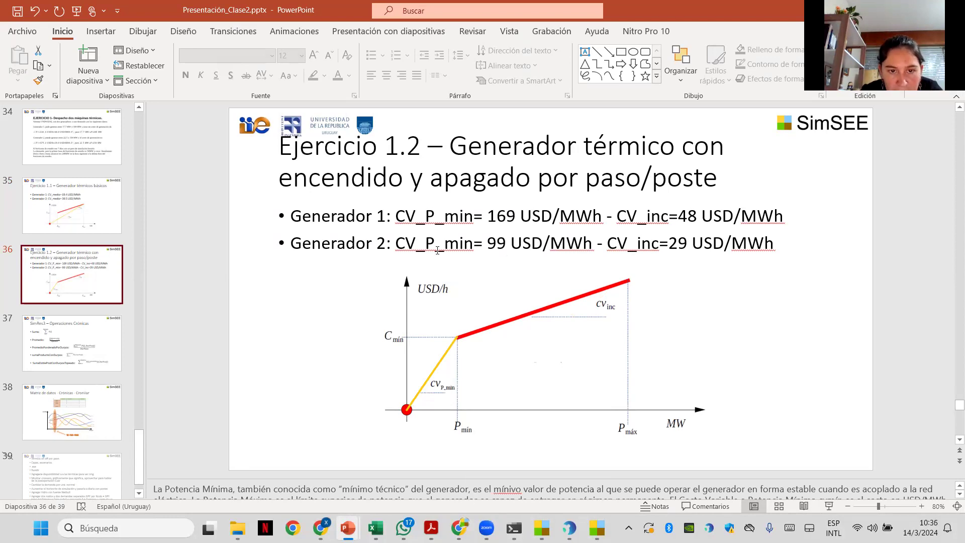
click(549, 513)
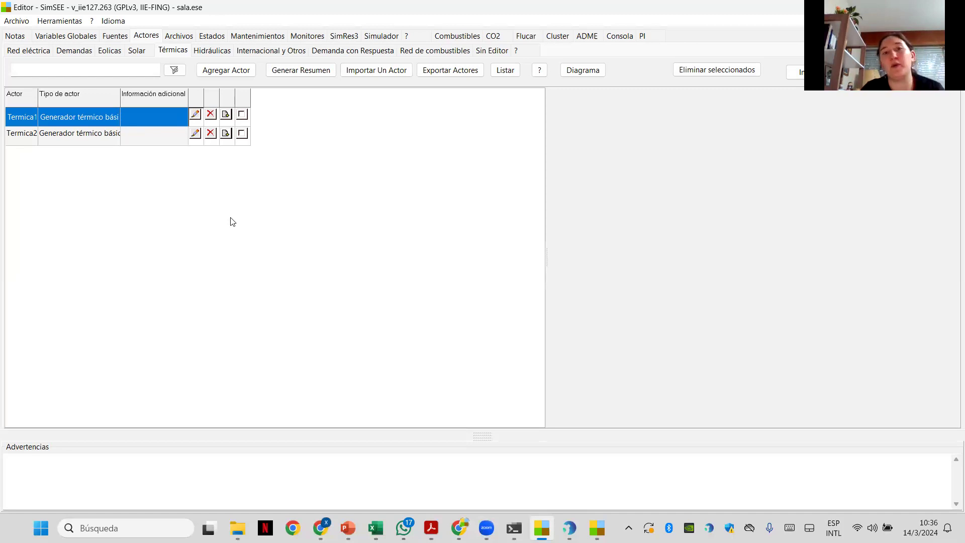
Step: Open the form for a new thermal actor of type "Generador térmico con encendido y apagado por paso de tiempo"
click(229, 74)
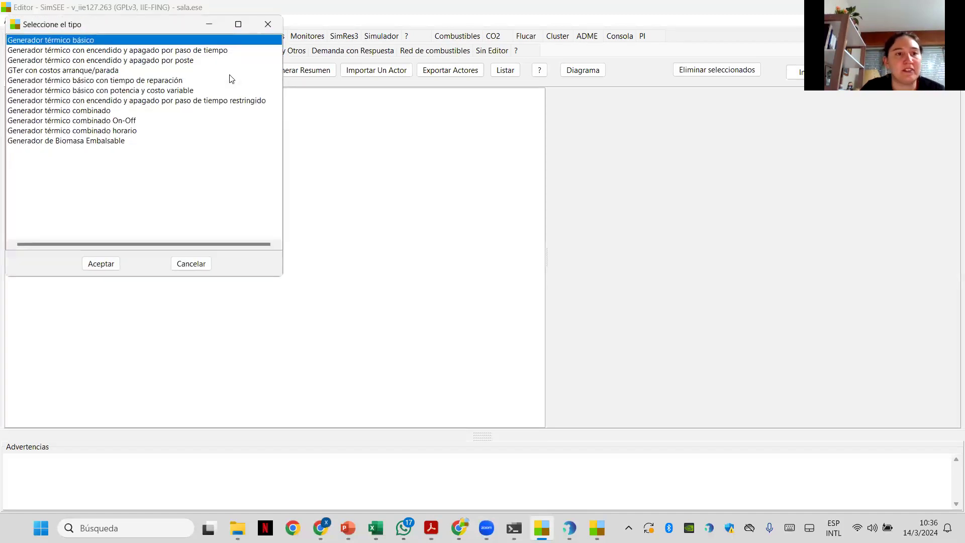
click(201, 51)
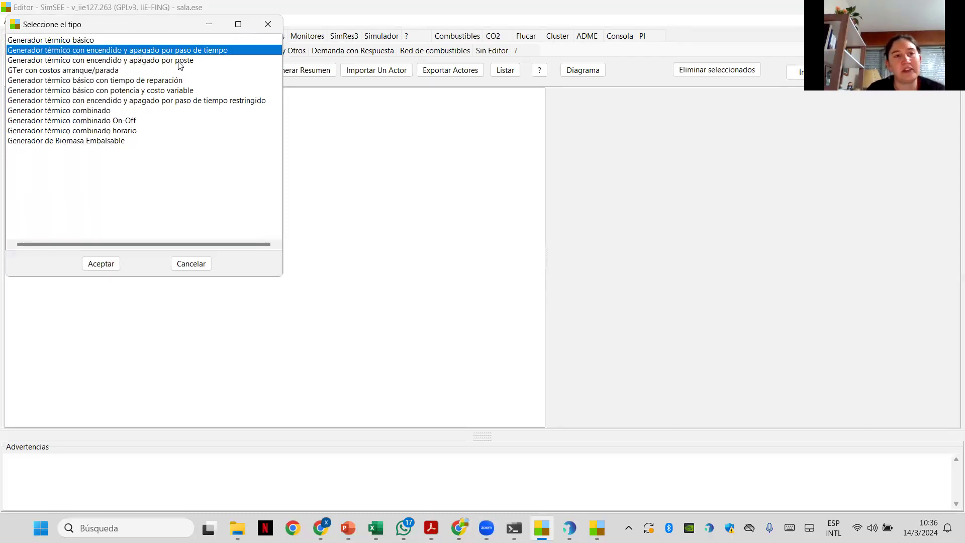
click(178, 61)
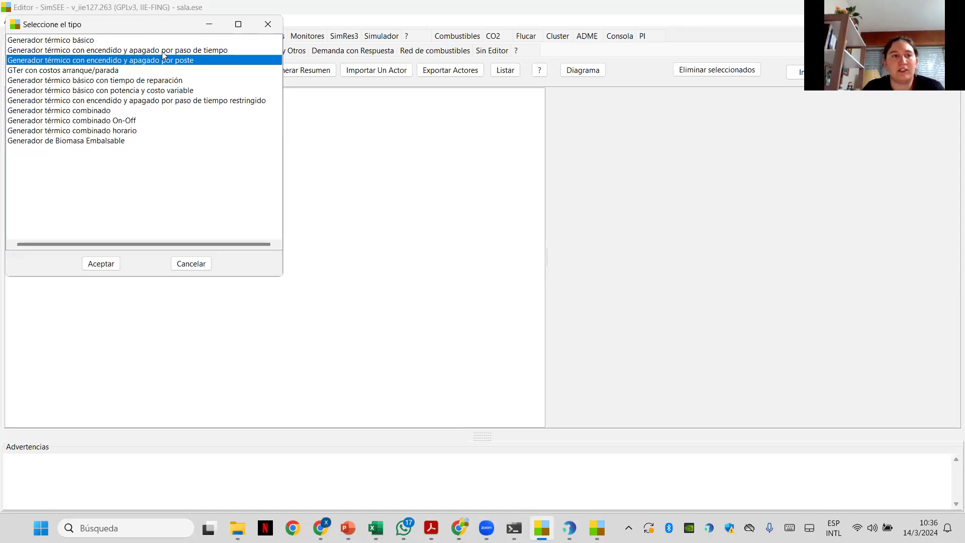
click(163, 52)
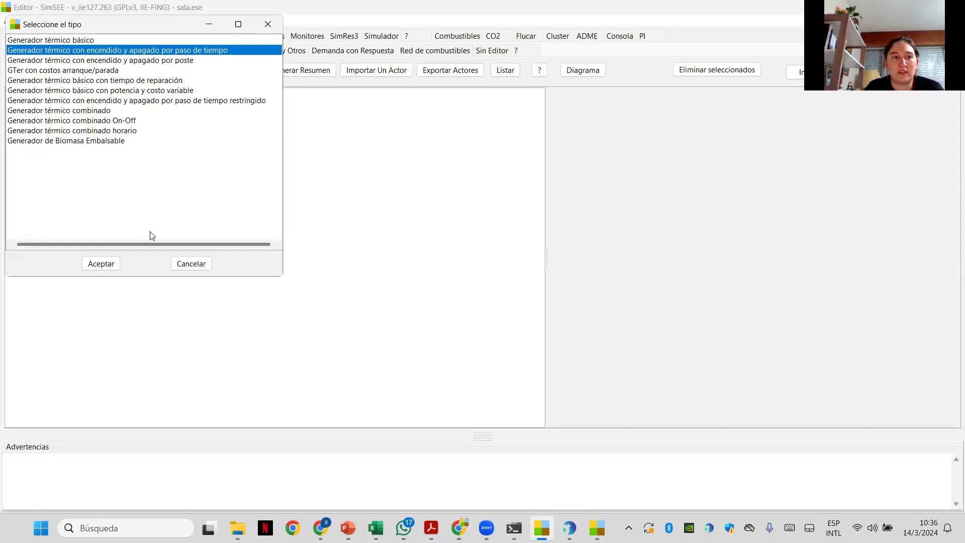
click(101, 264)
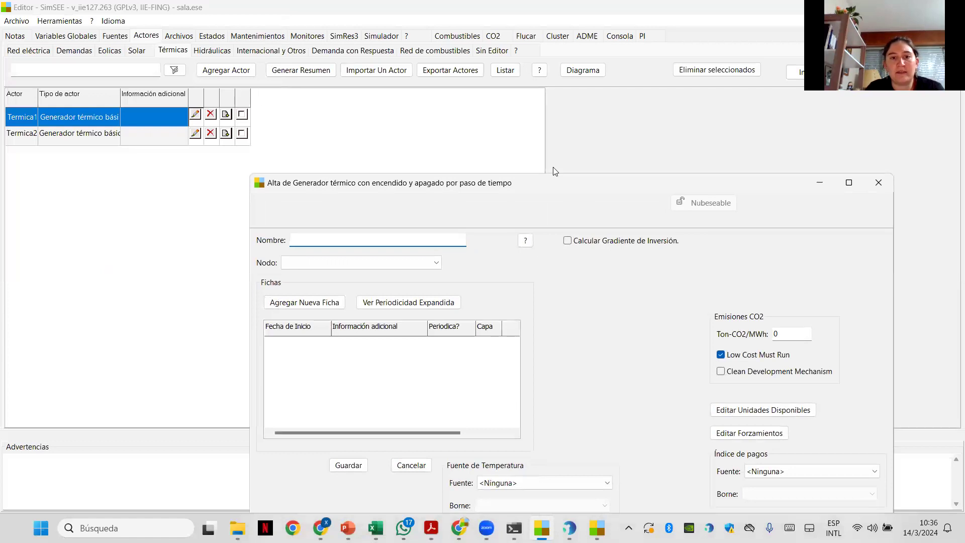
drag(569, 187, 425, 61)
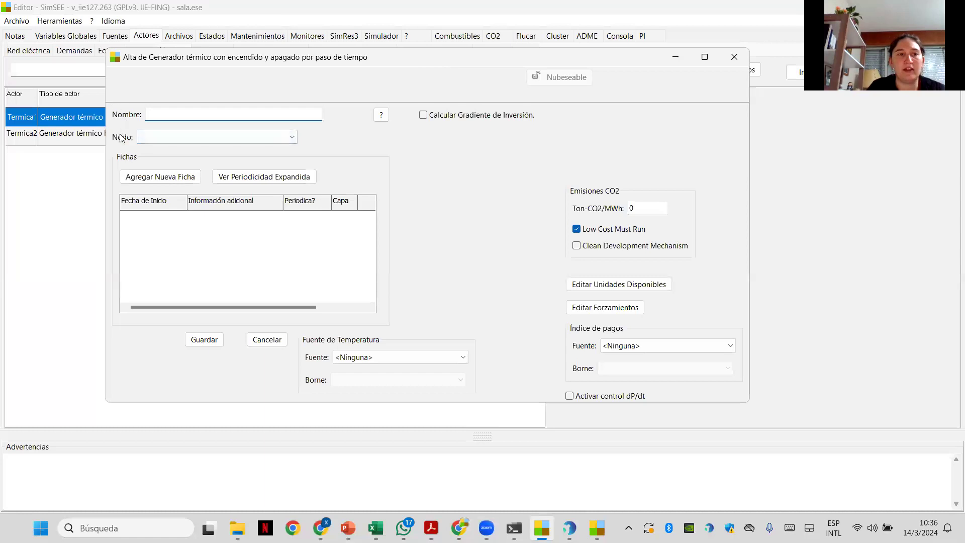
Step: Examine the technical parameters and variable costs required by a new on/off generator ficha, then close both forms without saving
click(181, 180)
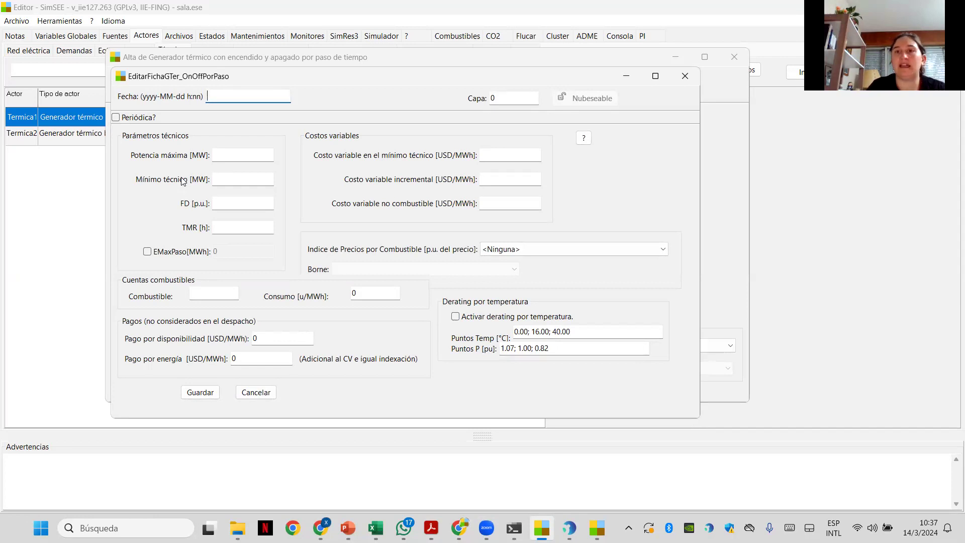
click(224, 156)
click(231, 178)
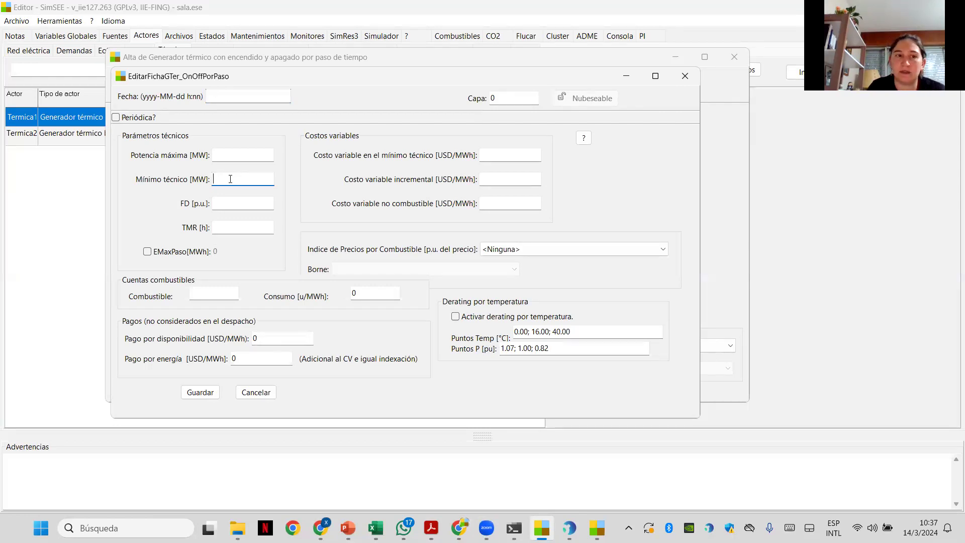
click(223, 204)
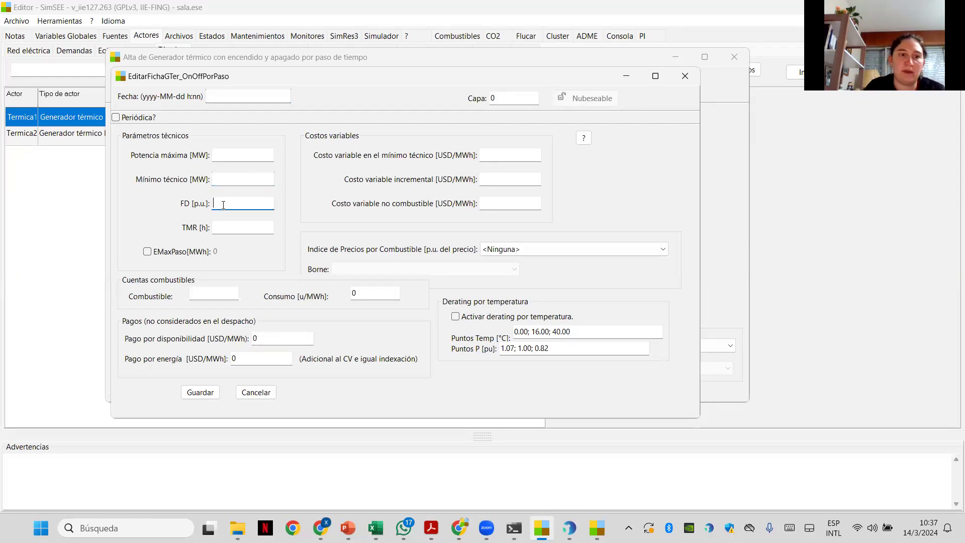
click(222, 226)
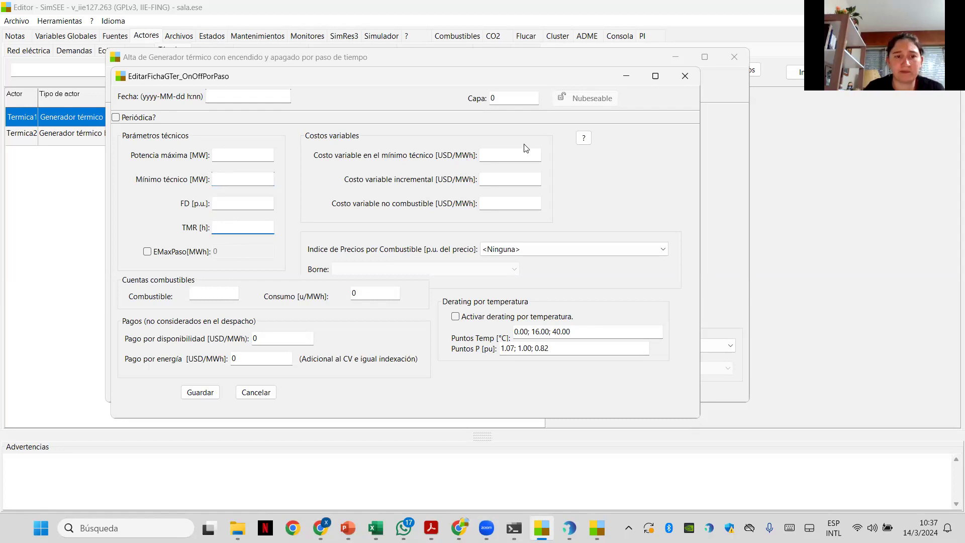
click(515, 156)
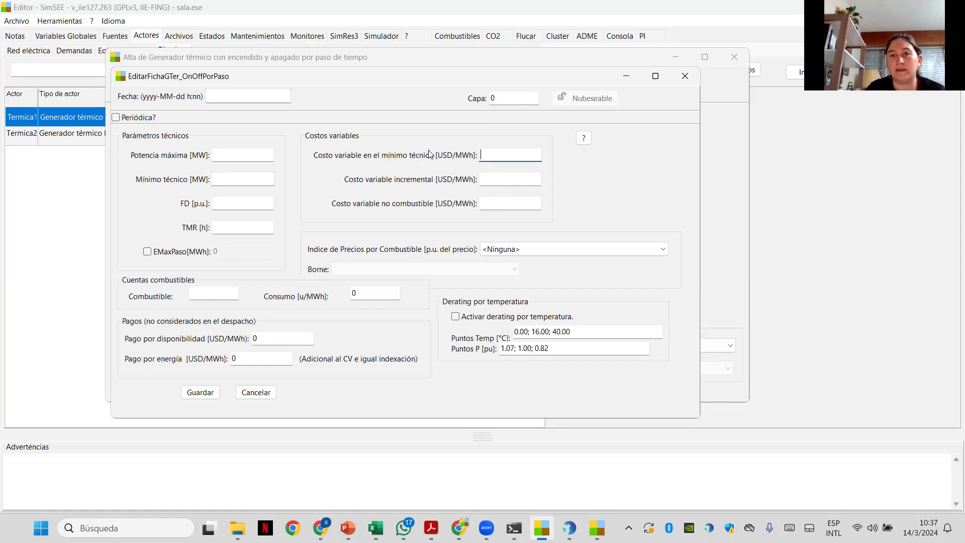
click(496, 181)
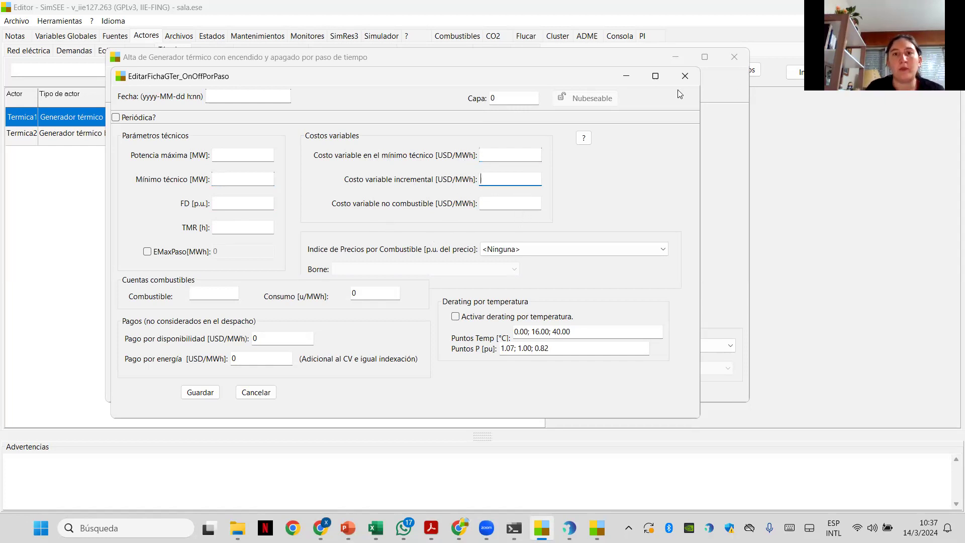
click(687, 77)
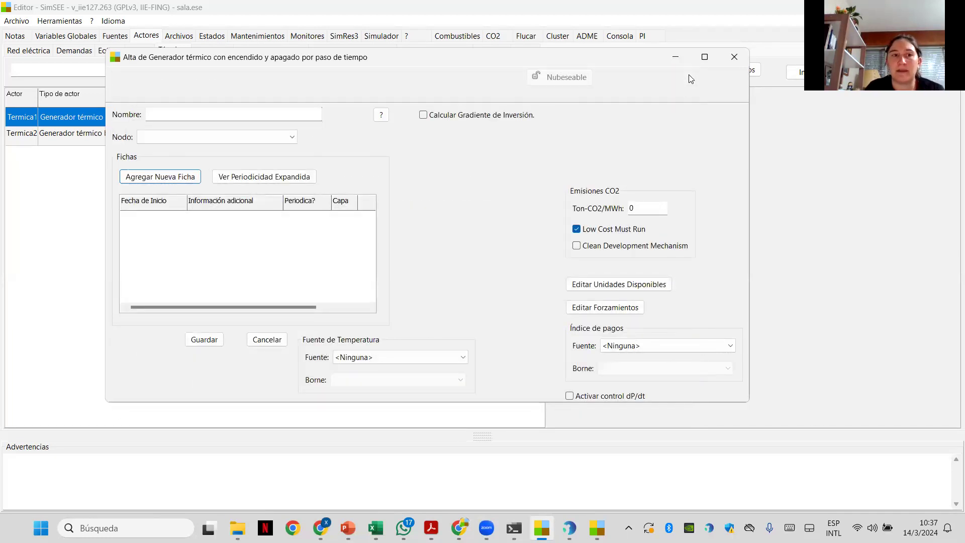
drag(633, 58, 563, 47)
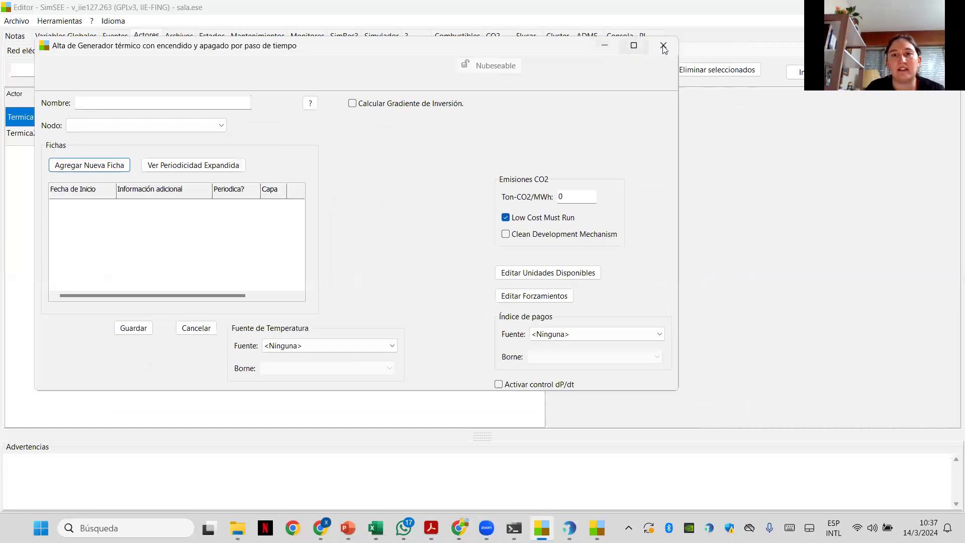
click(663, 47)
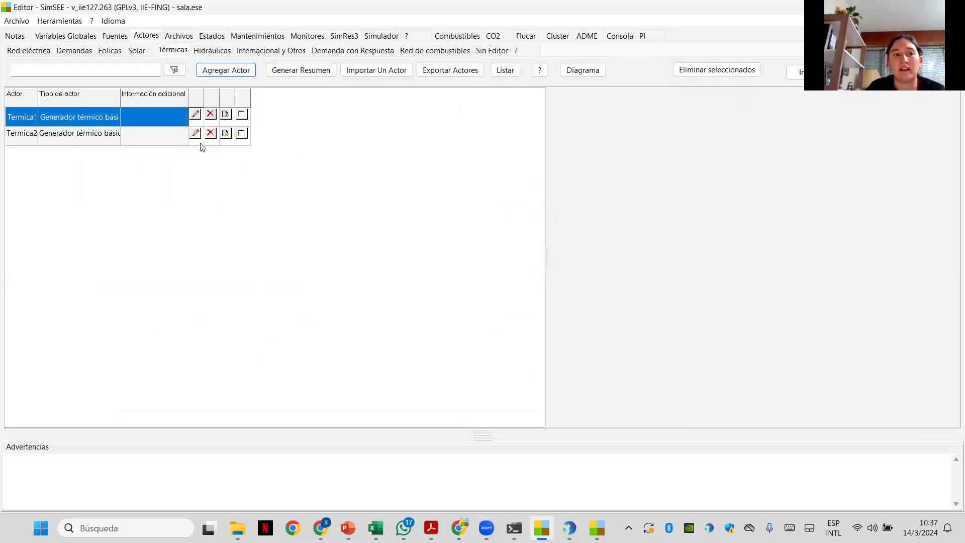
Step: Set the installed units of Termica1 to 0 in its Auto available-units record and save the available-units list
click(196, 118)
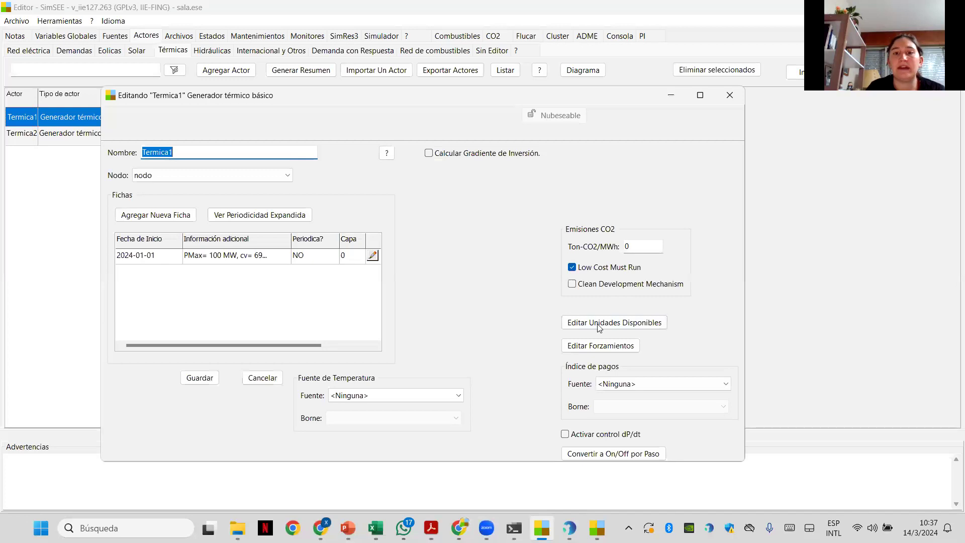
click(599, 324)
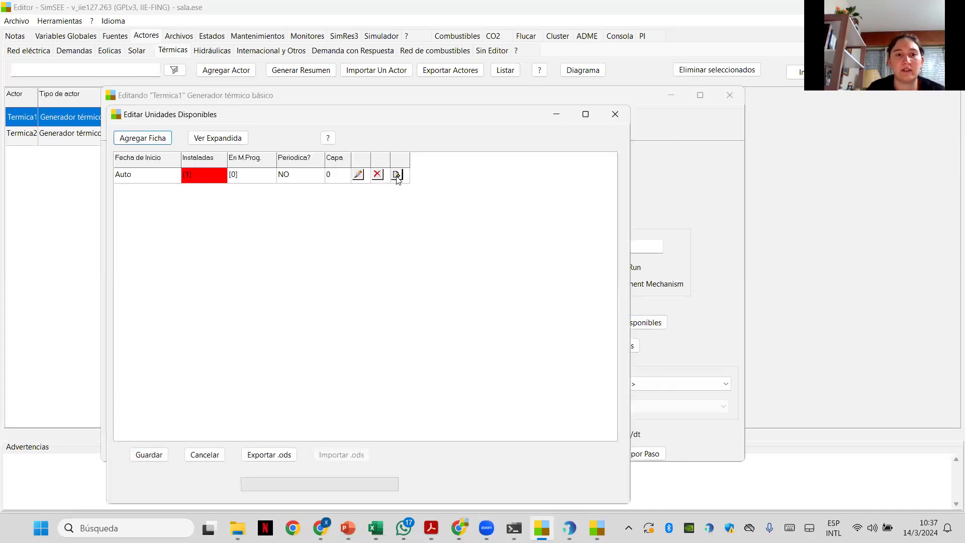
click(357, 175)
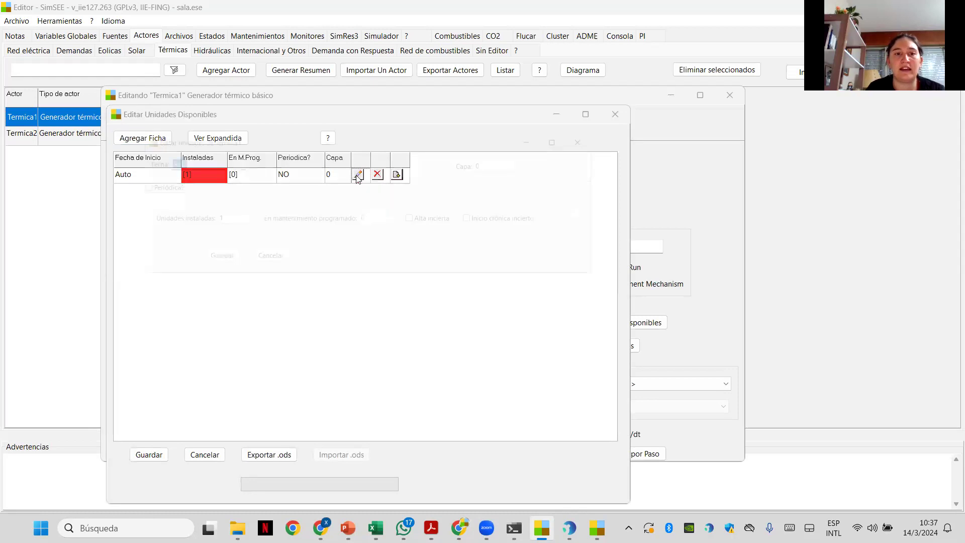
click(609, 133)
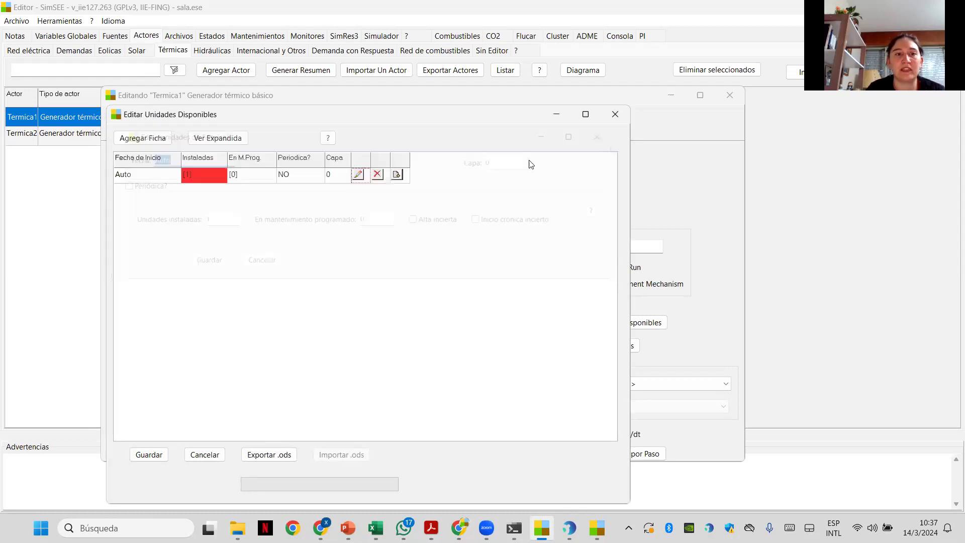
click(357, 175)
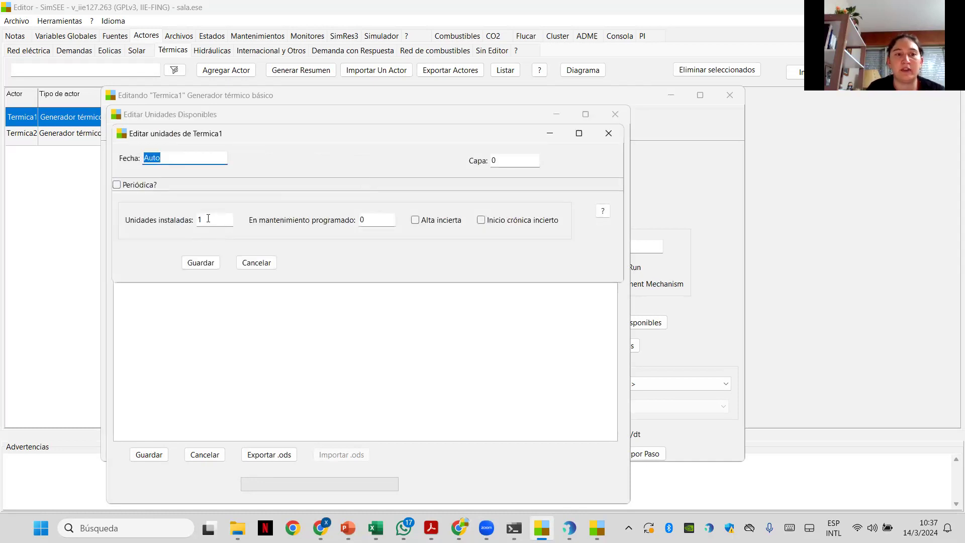
double_click(369, 220)
double_click(207, 222)
text(0)
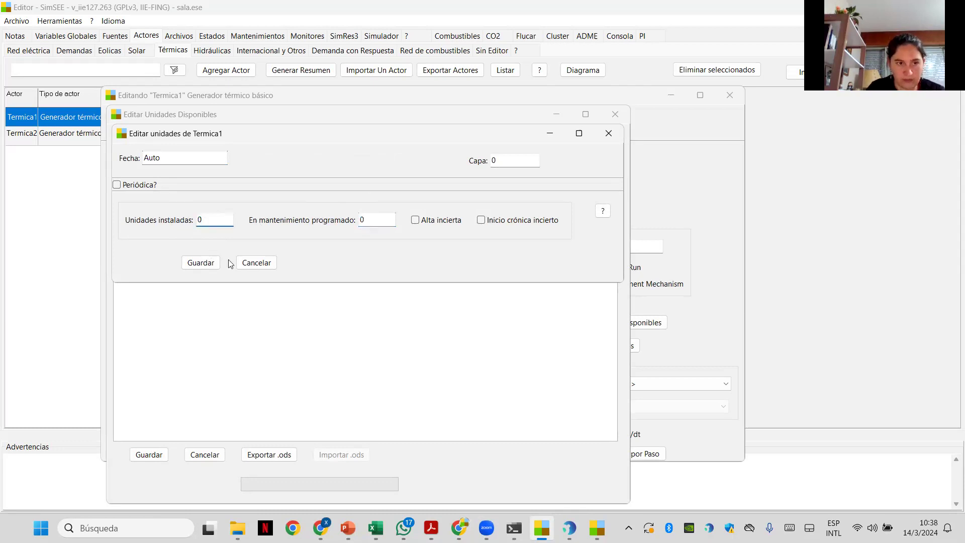
click(203, 264)
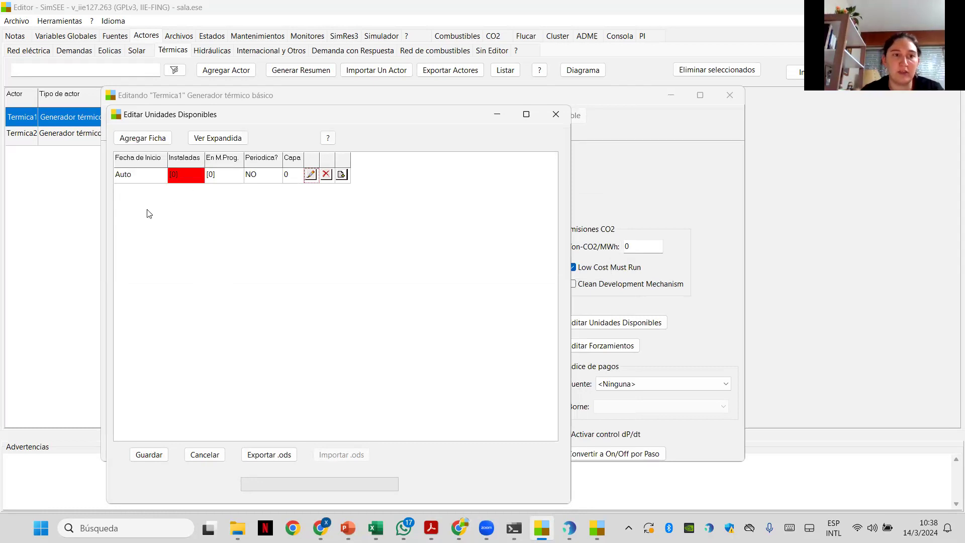
click(148, 454)
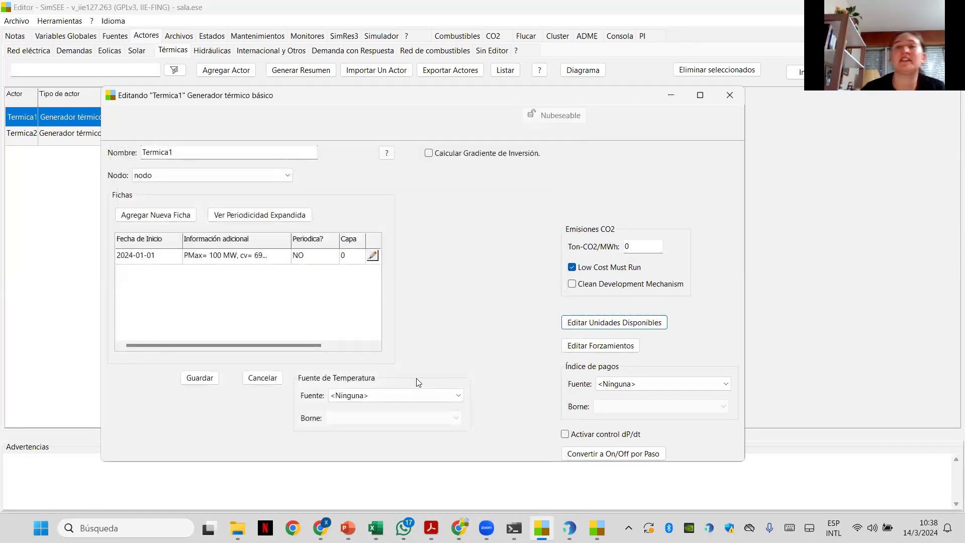
Step: Add an available-units record to Termica1 with 1 installed unit in capa 1, then save the units list and the actor
click(640, 323)
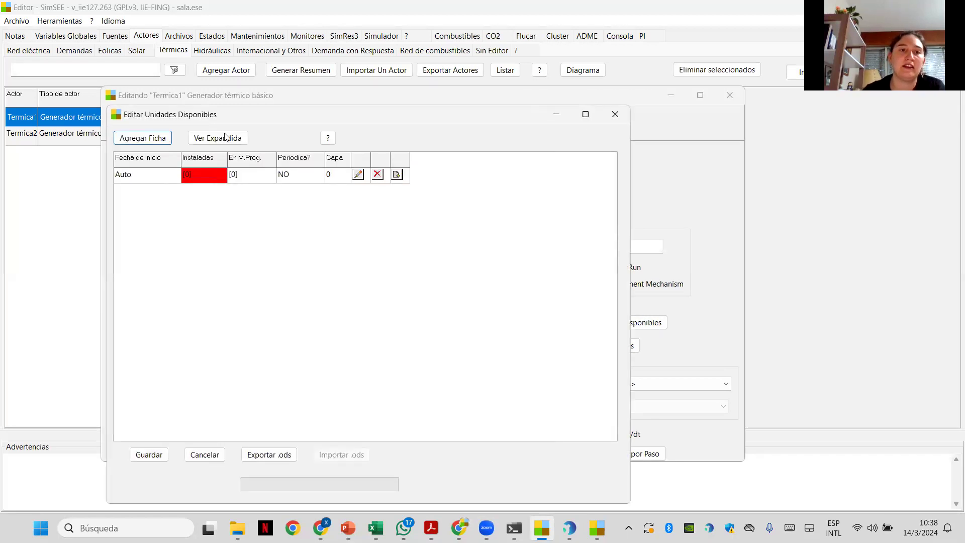
click(163, 139)
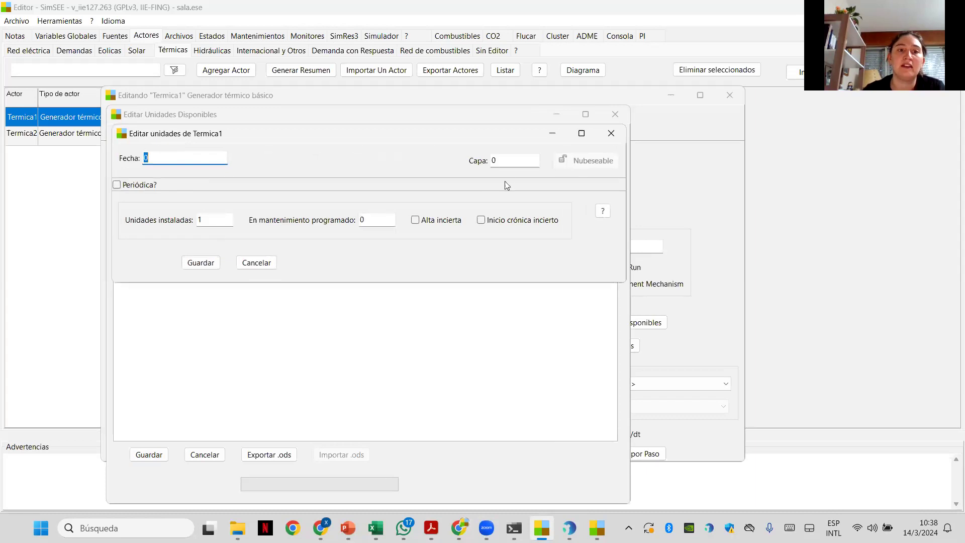
click(500, 159)
drag(500, 160, 465, 160)
text(1)
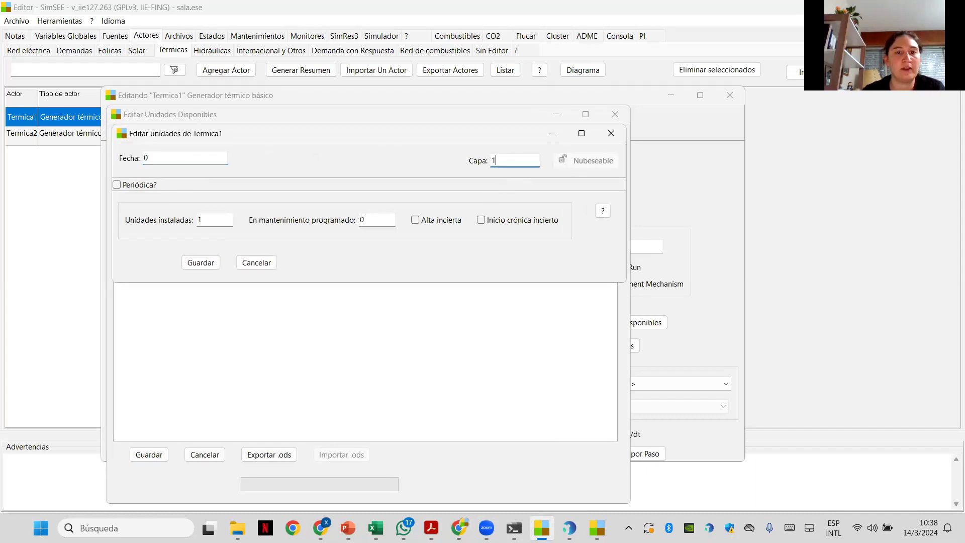
click(200, 263)
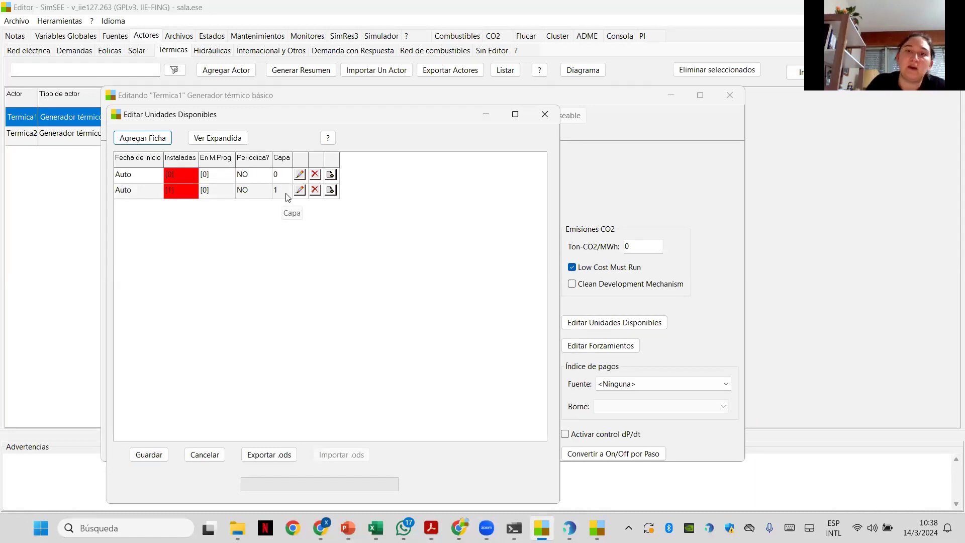
click(149, 454)
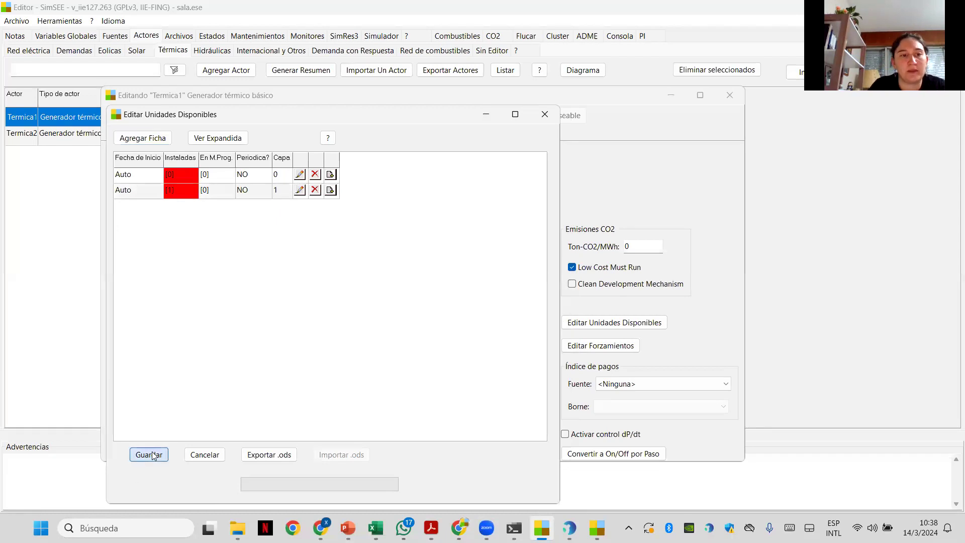
click(199, 378)
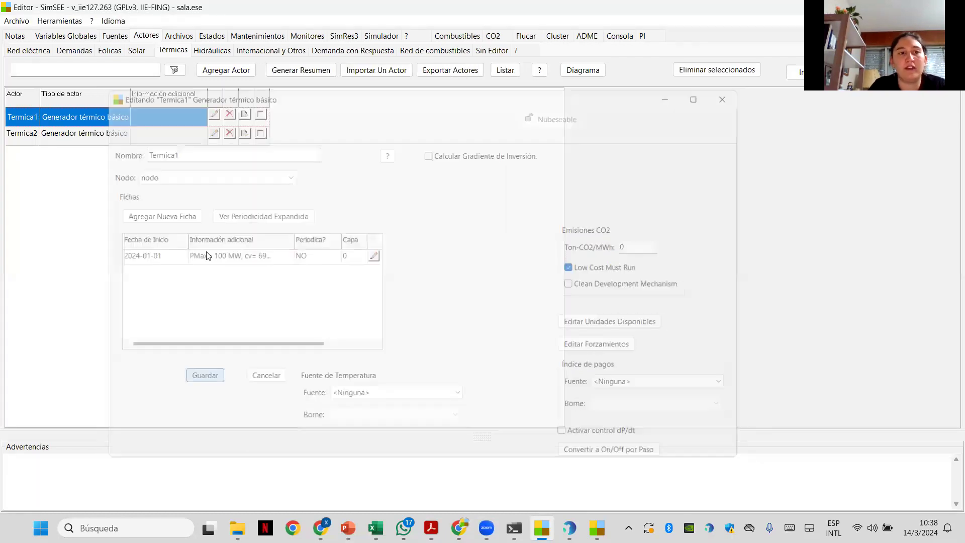
Step: Set the installed units of Termica2 to 0 in its Auto available-units record for capa 0
click(214, 135)
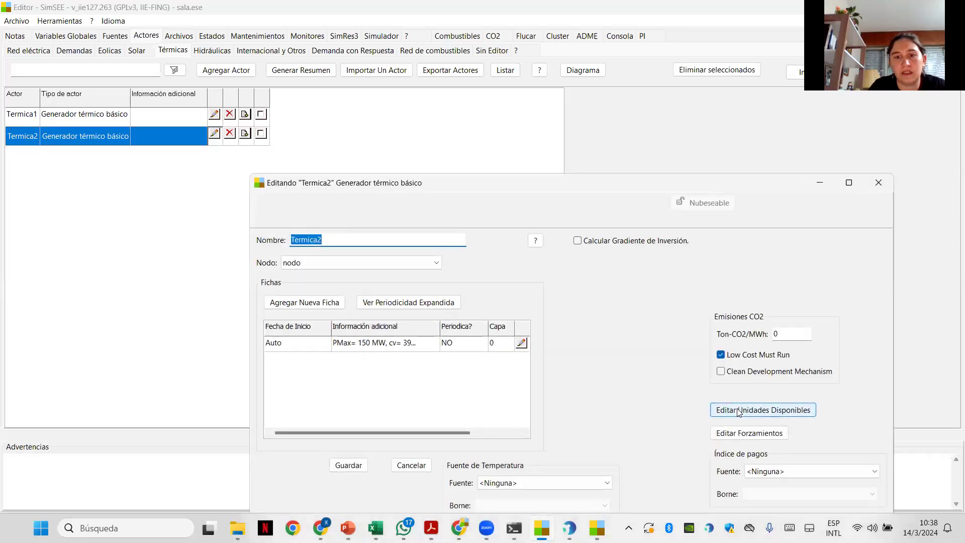
click(753, 417)
click(506, 262)
key(Tab)
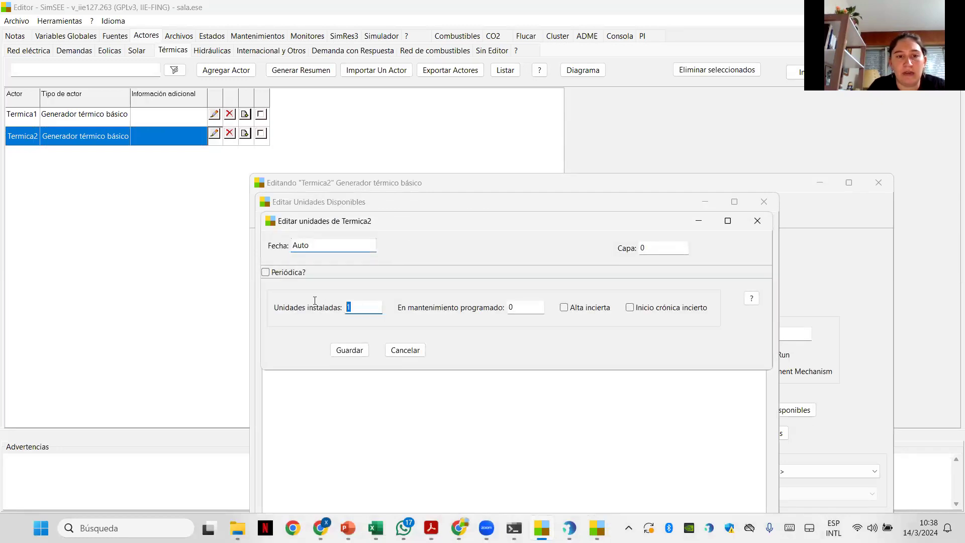
text(0)
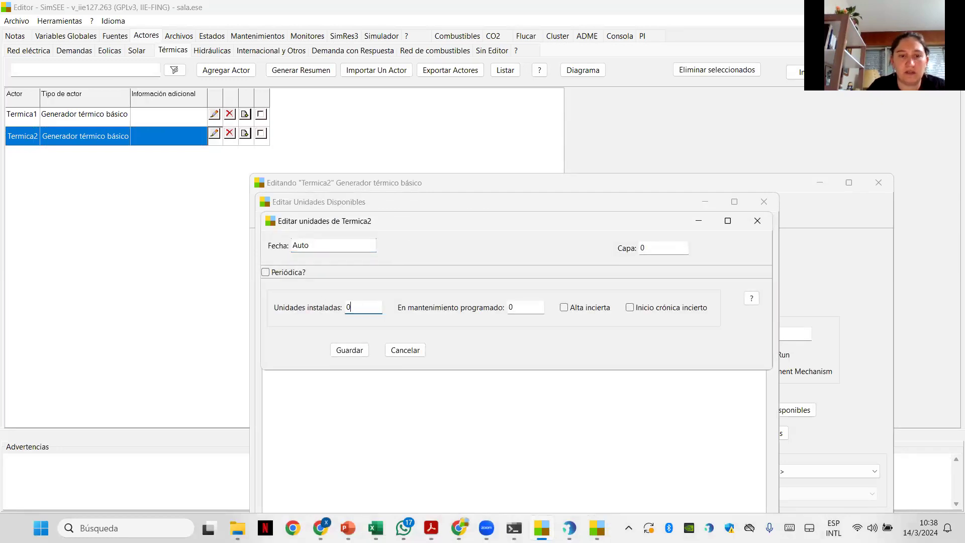
click(358, 351)
Step: Clone Termica2's available-units record with 1 installed unit in capa 1, then save the units list and the actor
click(489, 262)
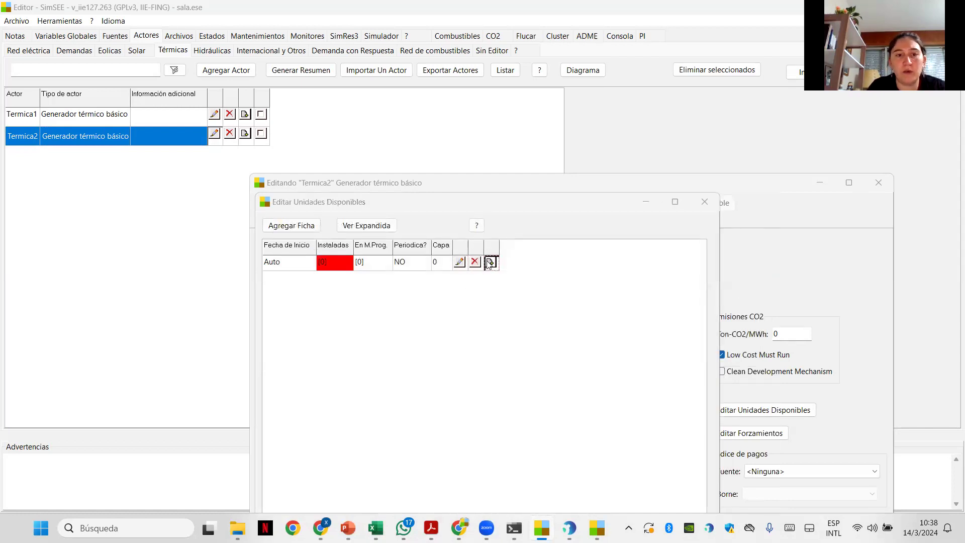
key(Tab)
text(1)
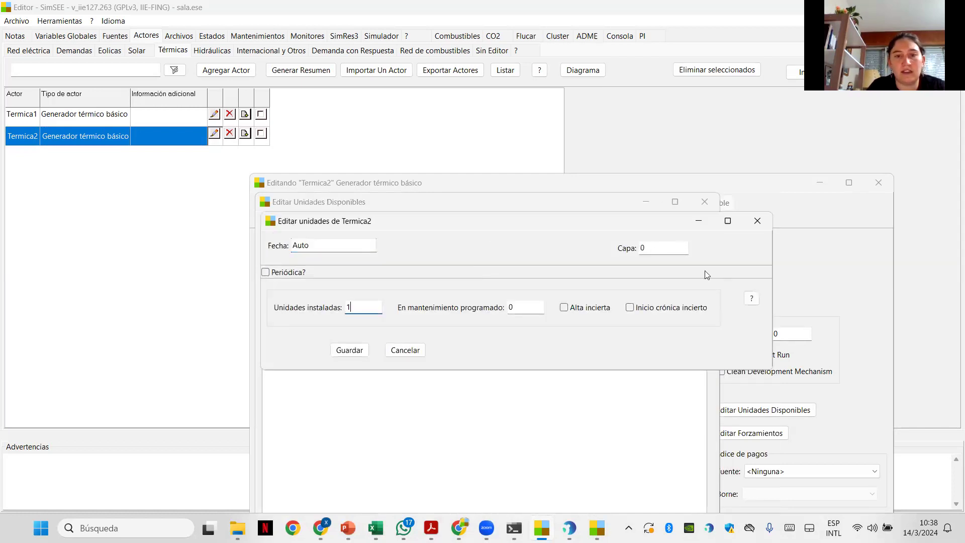
key(Tab)
text(1)
click(355, 350)
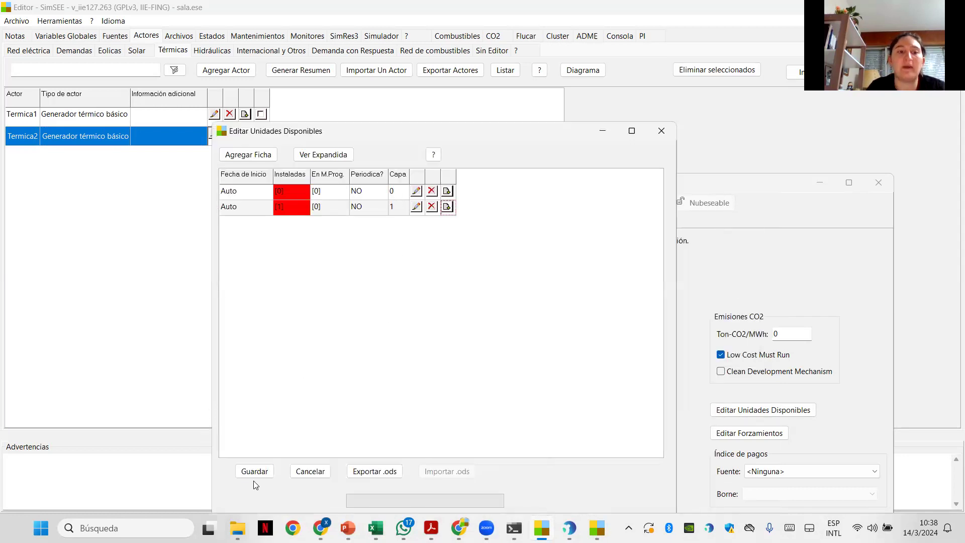
click(259, 471)
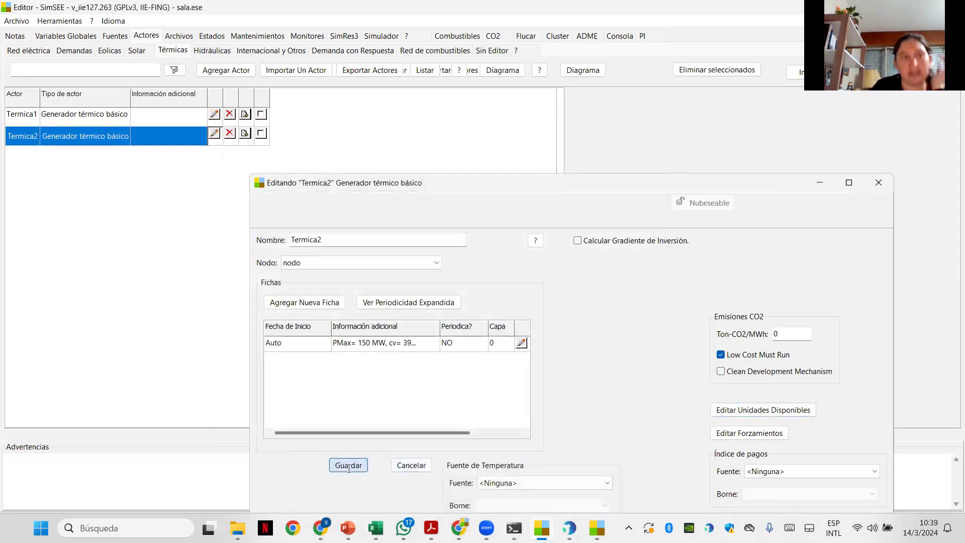
click(347, 464)
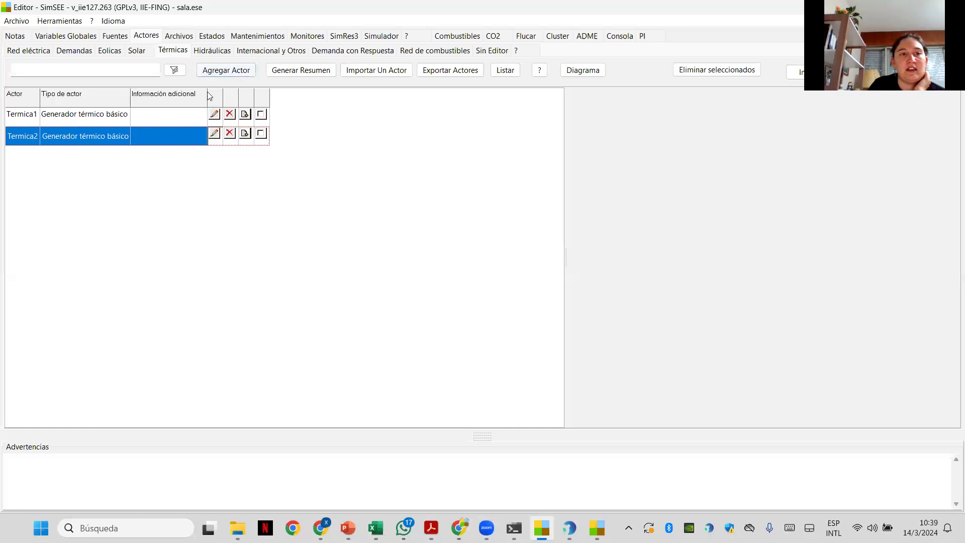
Step: Start a new "Generador térmico con encendido y apagado por paso de tiempo" actor and set its Auto record's installed units to 0
click(228, 72)
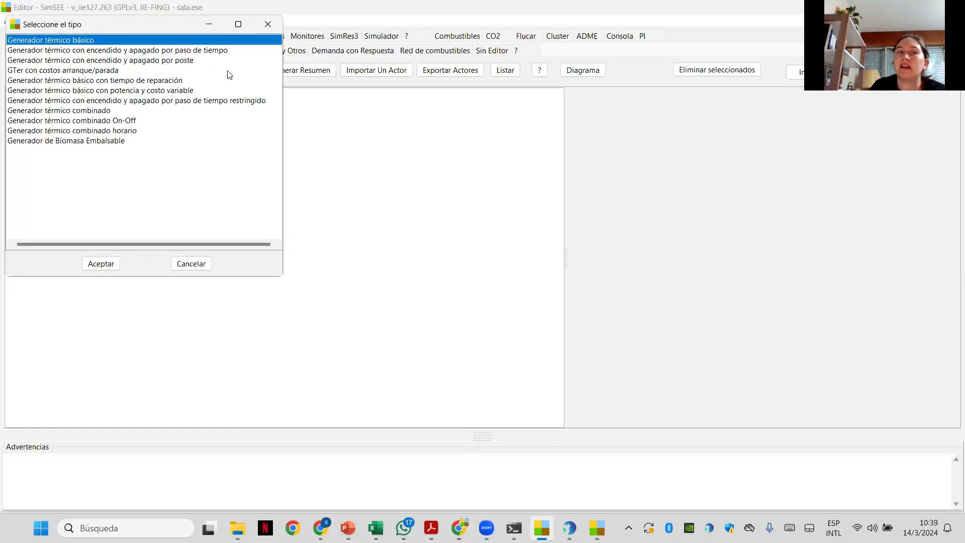
click(223, 51)
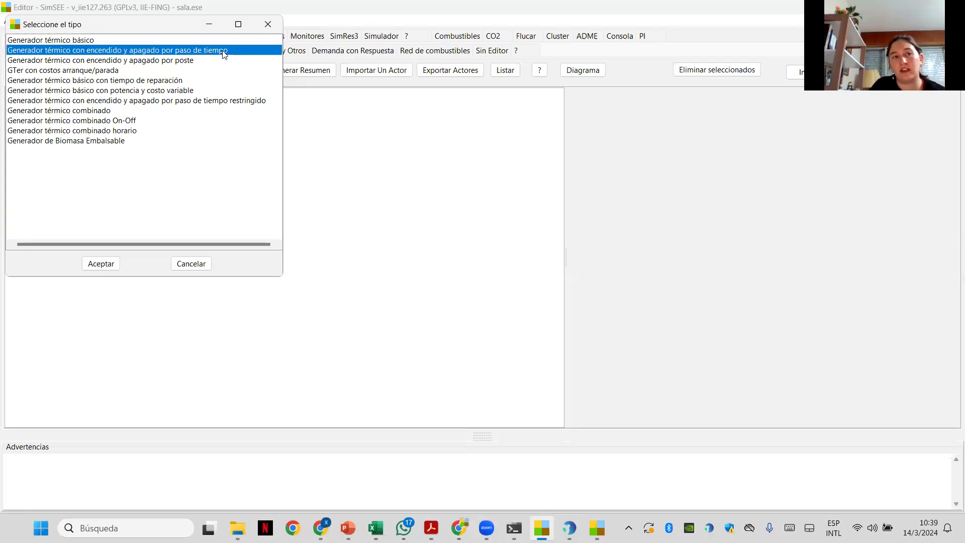
click(101, 263)
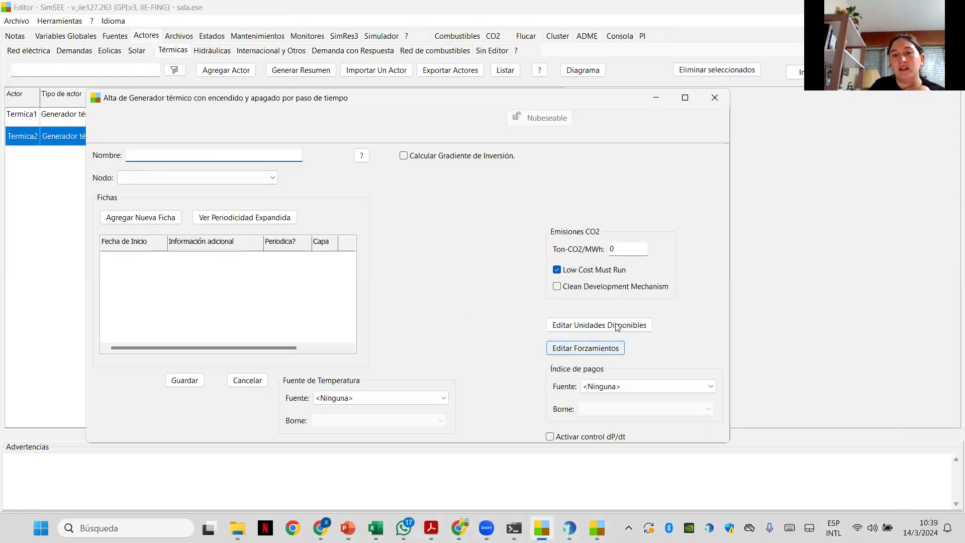
click(614, 323)
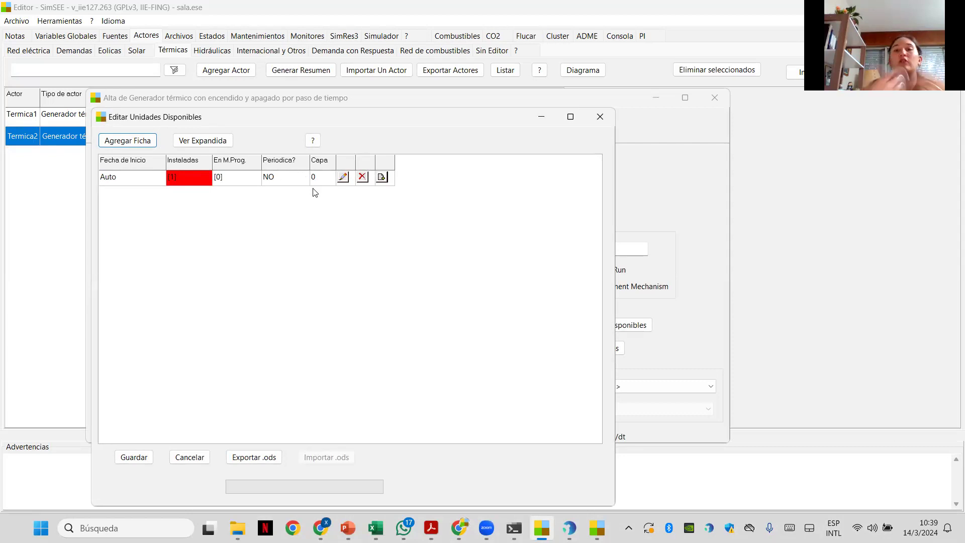
click(344, 178)
drag(199, 223, 119, 227)
text(0)
click(187, 267)
Step: Add an available-units record with 1 installed unit in capa 2, then discard the changes and close the new actor's form
click(151, 137)
click(493, 164)
text(2)
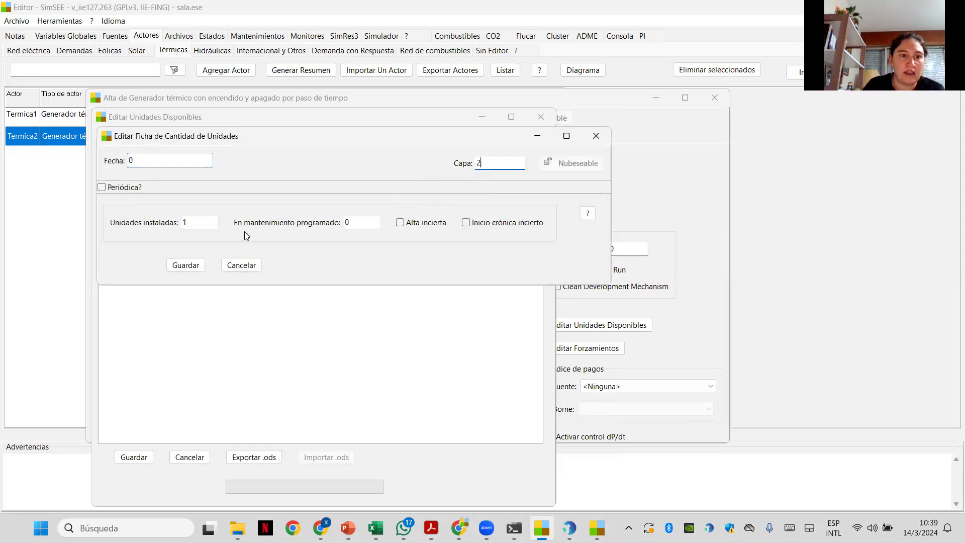
click(186, 265)
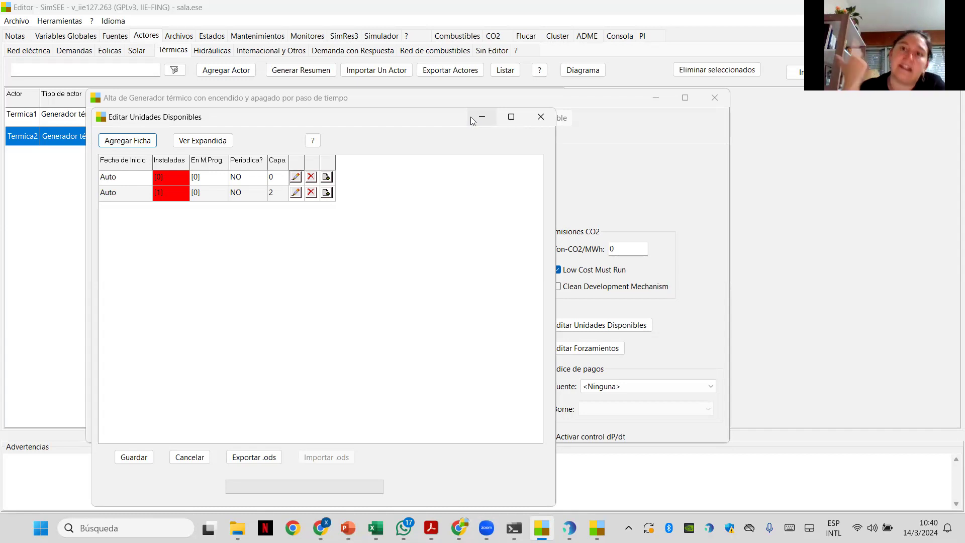
click(542, 125)
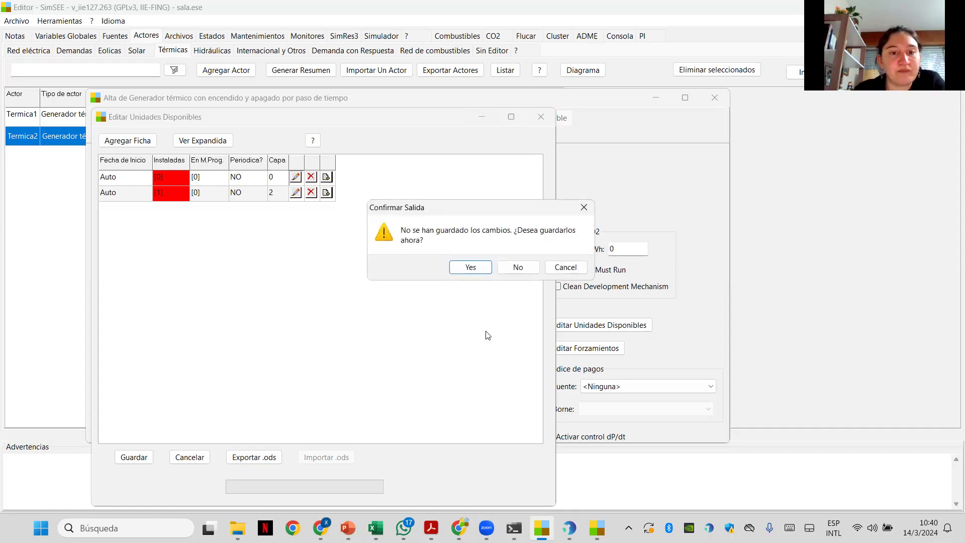
click(518, 268)
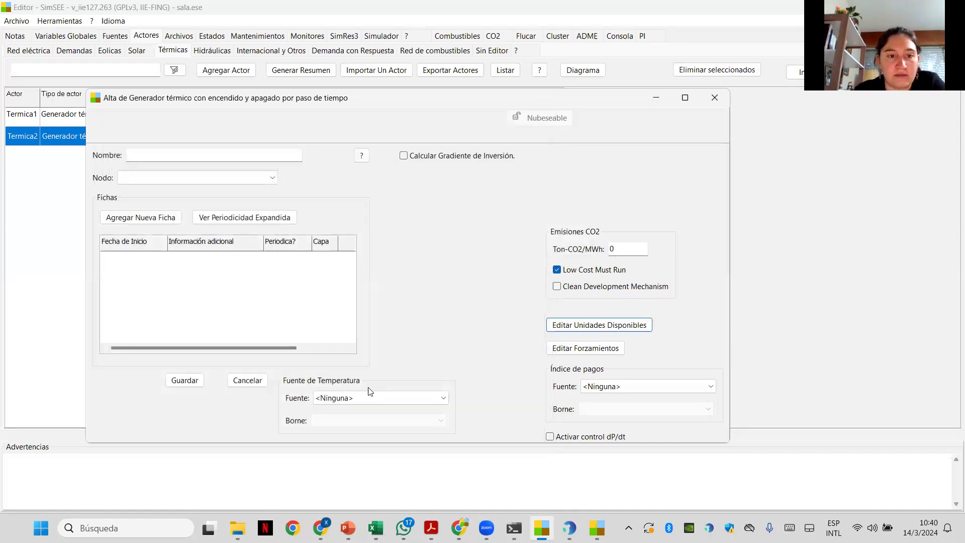
click(716, 105)
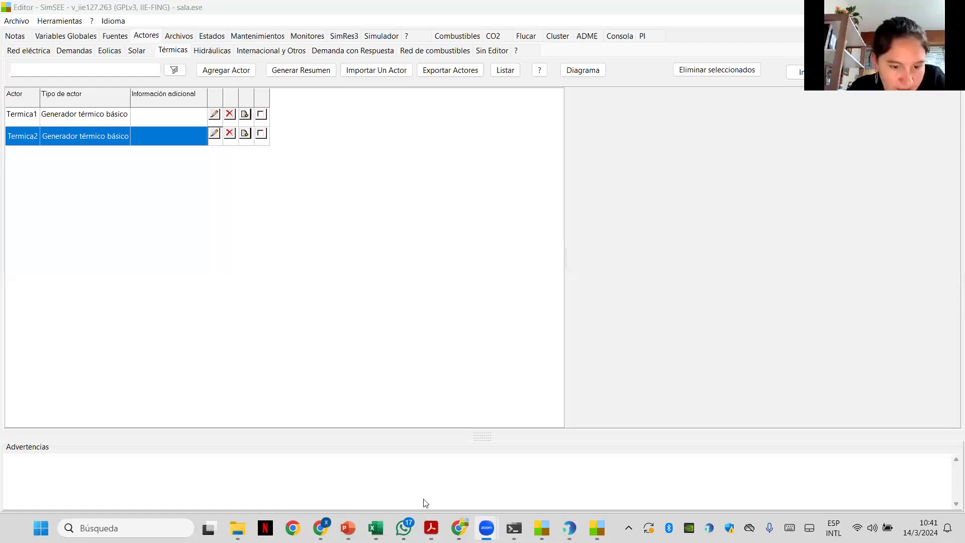
Step: Switch to Chrome, examine the GPF chart of sala_plantilla_Base and return to the results index page
mouse_move(459, 527)
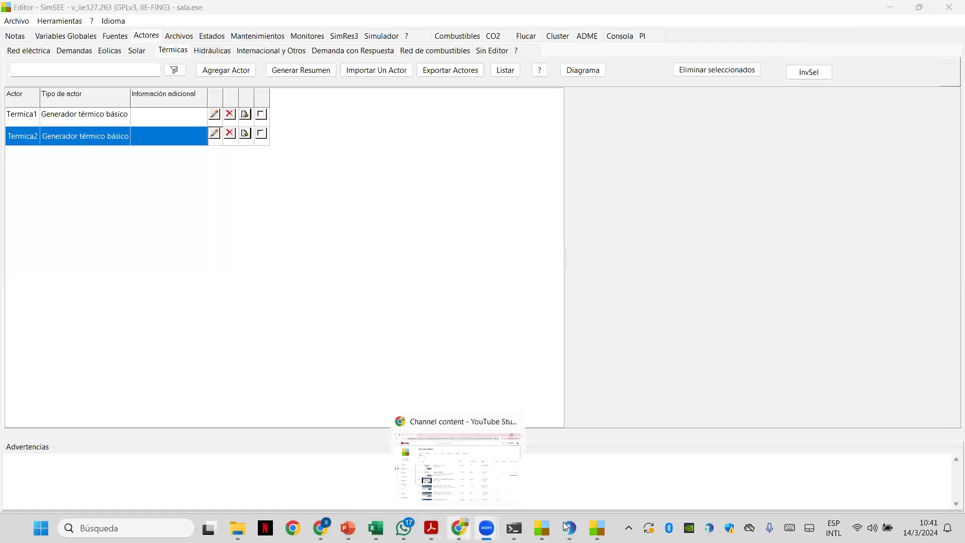
mouse_move(321, 527)
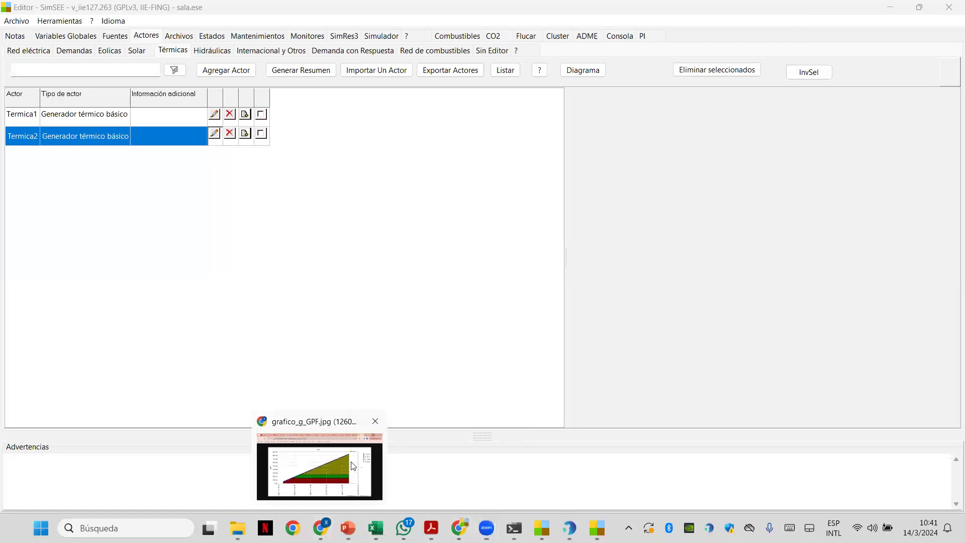
click(352, 468)
click(849, 70)
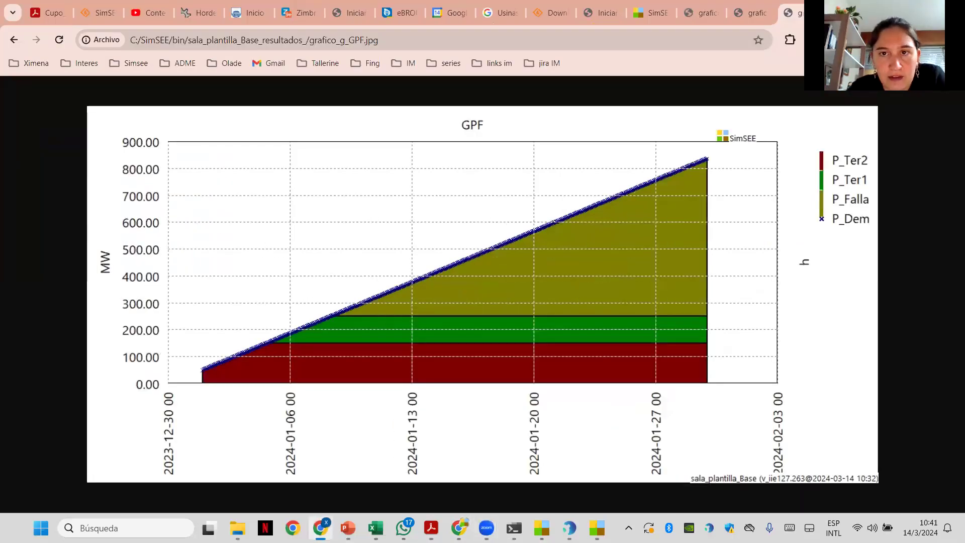
click(14, 40)
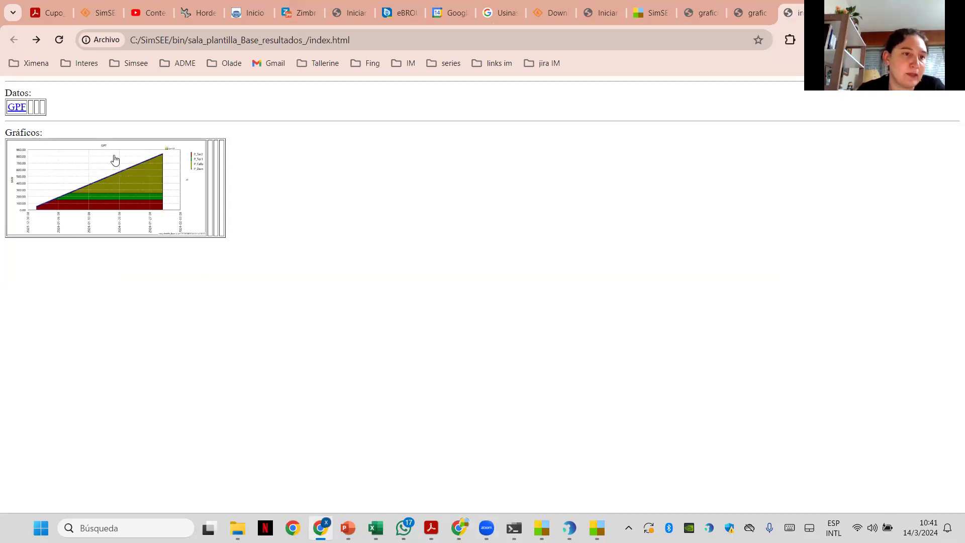
click(135, 193)
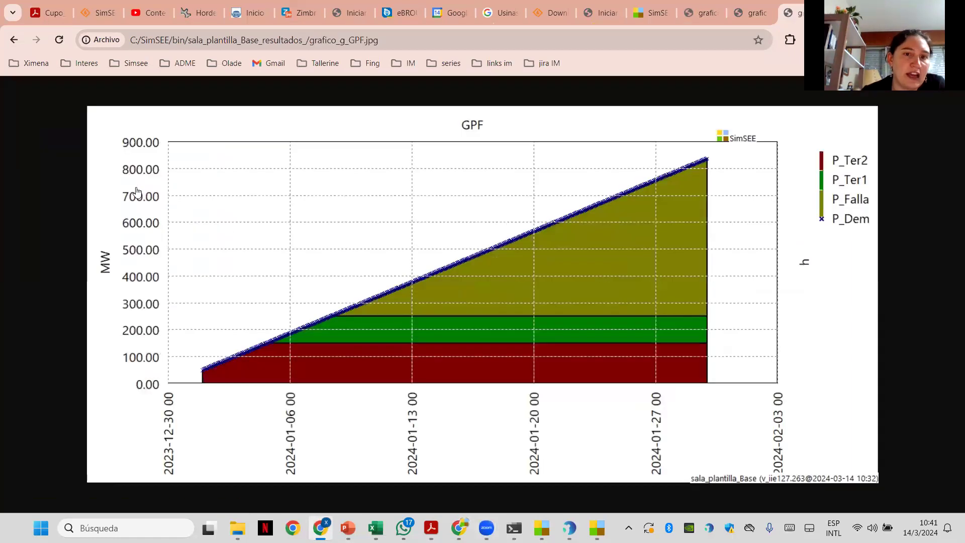
click(14, 39)
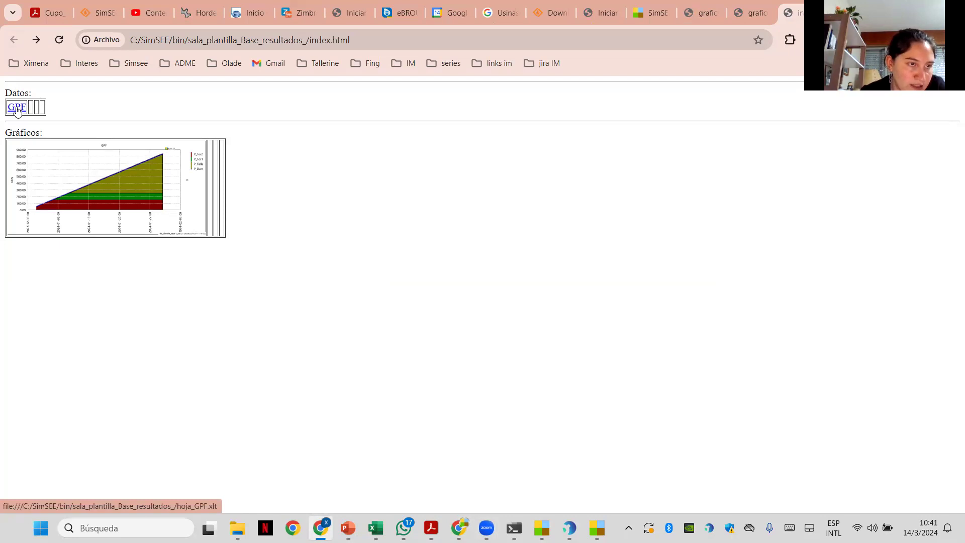
Step: Download the GPF data sheet hoja_GPF.xlt from the results page and open it in Excel
click(17, 107)
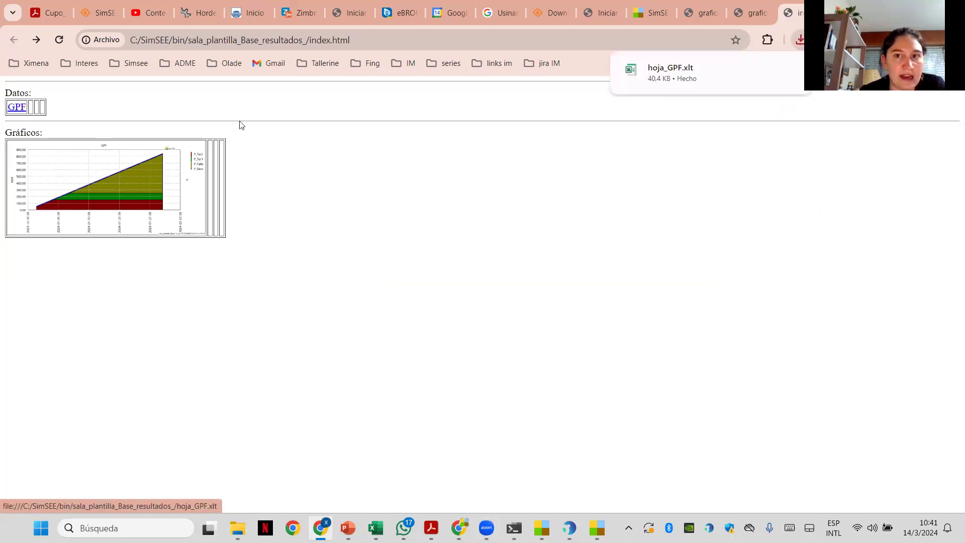
mouse_move(688, 69)
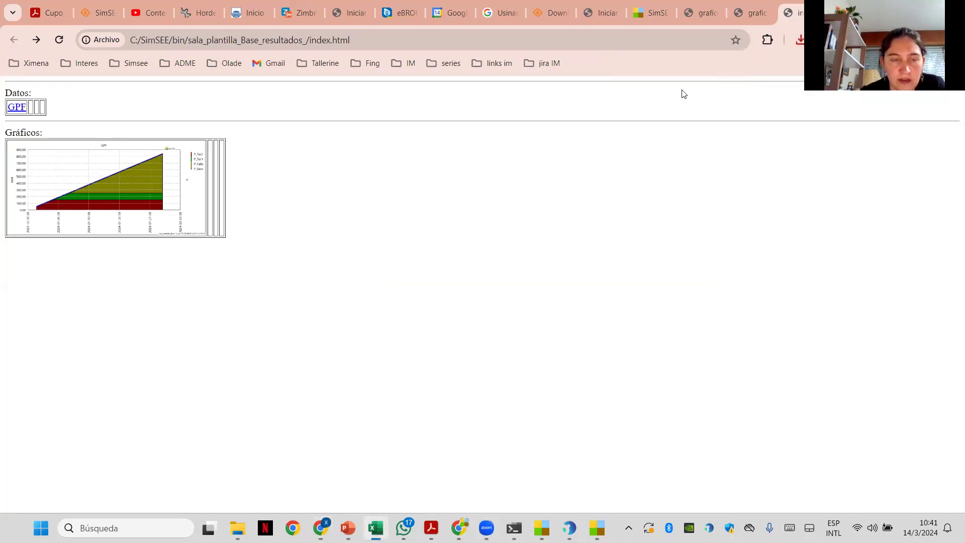
click(436, 302)
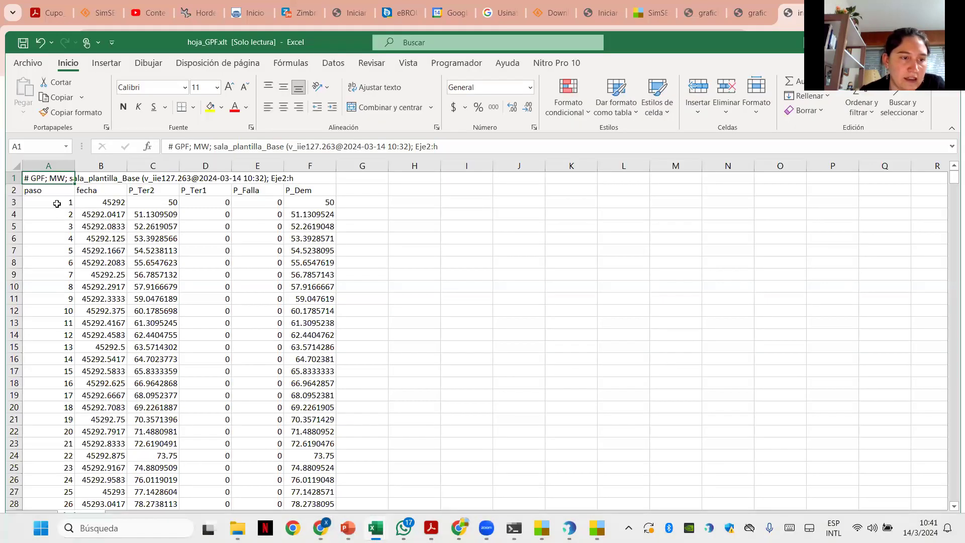
Step: Examine the first time steps listed in the paso column of the GPF data sheet
click(57, 203)
key(Down)
key(Down)
key(Down)
key(Down)
key(Down)
key(Down)
key(Down)
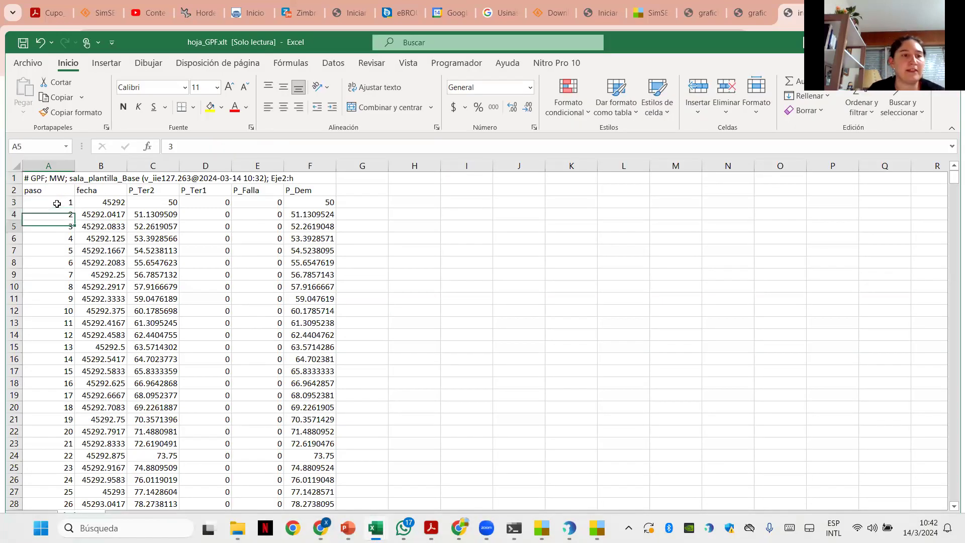
key(Up)
key(Up)
key(Up)
key(Up)
key(Up)
key(Up)
key(Up)
key(Up)
Step: Format all the values in the fecha column, from B3 down, as short dates (Fecha corta)
key(Right)
key(Down)
key(ctrl+shift+Down)
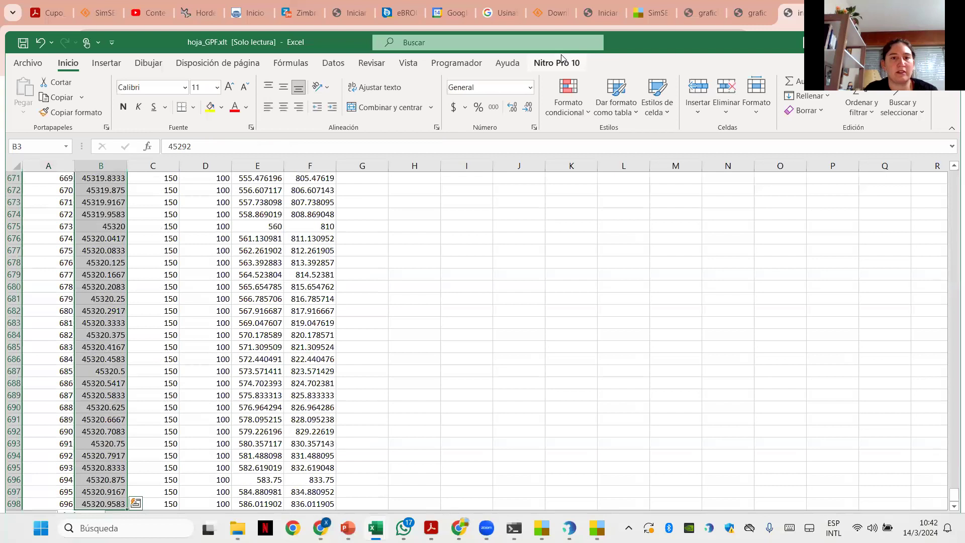
click(531, 88)
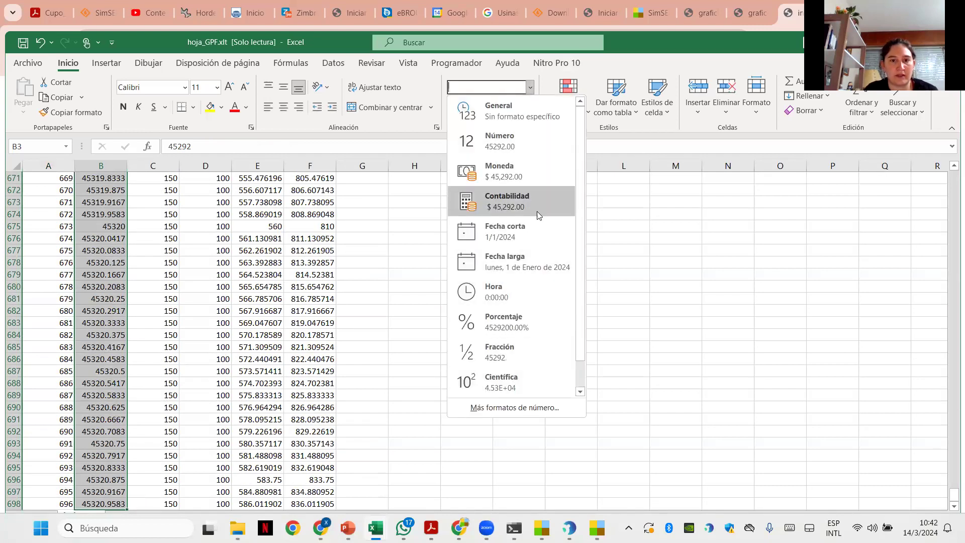
click(529, 232)
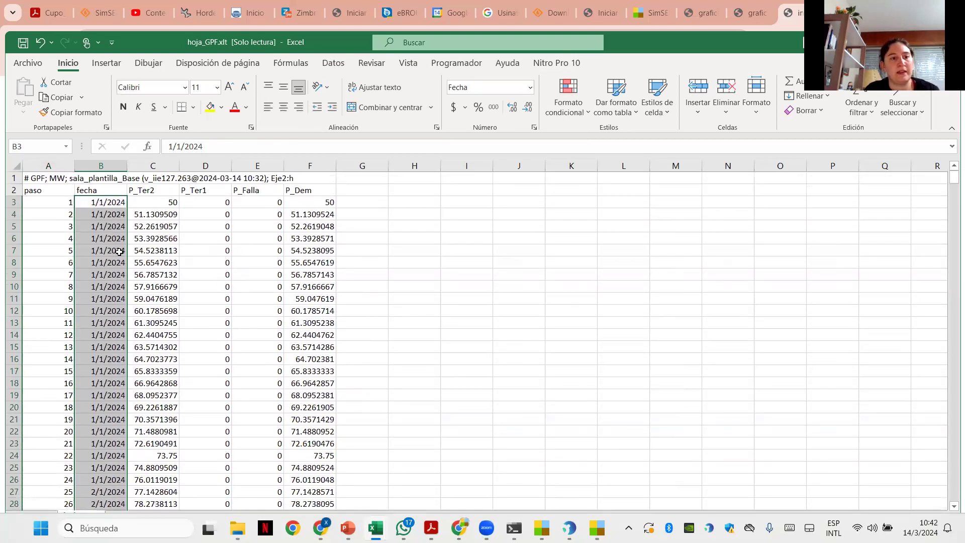
Step: Inspect the full date and time stored in the first cells of the fecha column
click(114, 222)
click(112, 204)
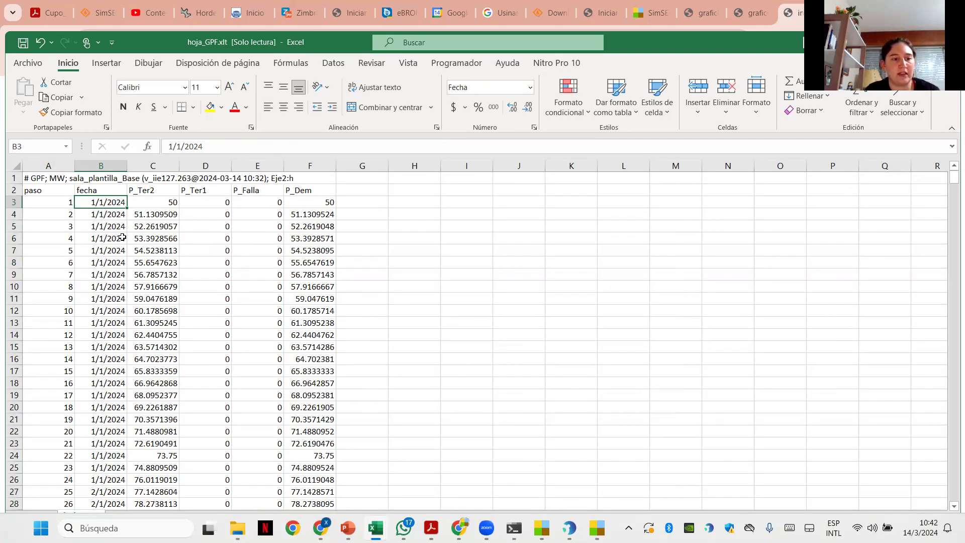
click(120, 210)
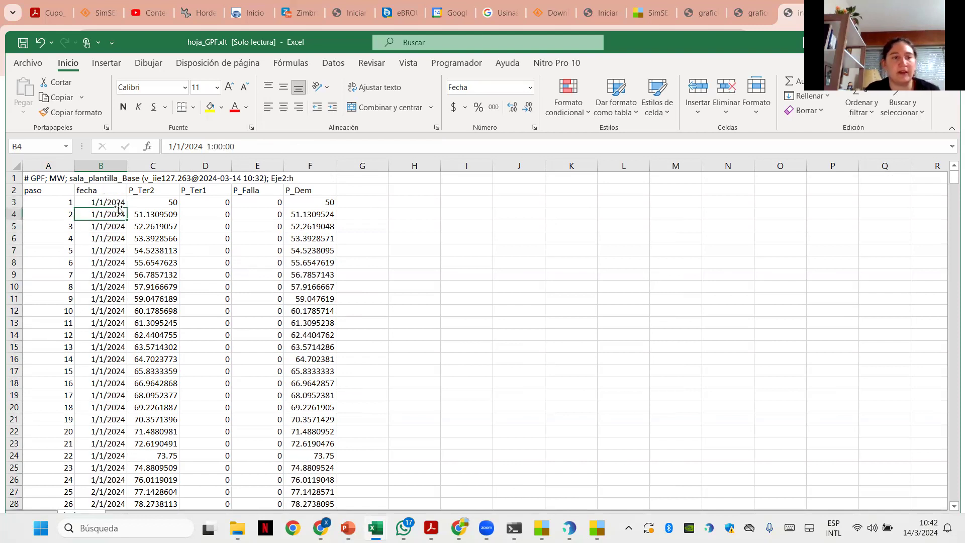
key(Down)
key(Down)
key(Down)
key(Down)
key(Down)
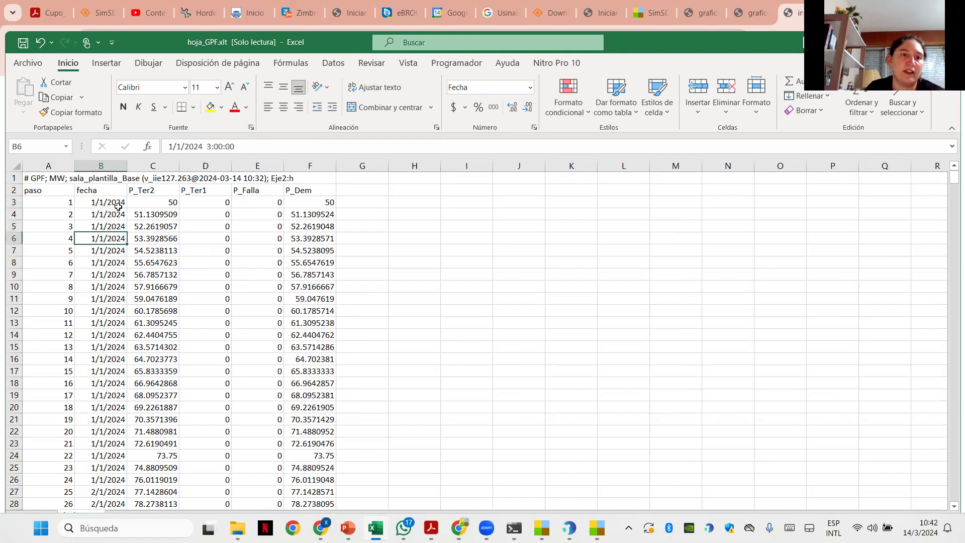
Step: Review the first time step's P_Ter2, P_Ter1, P_Falla and P_Dem values, and close hoja_GPF.xlt without saving
click(159, 200)
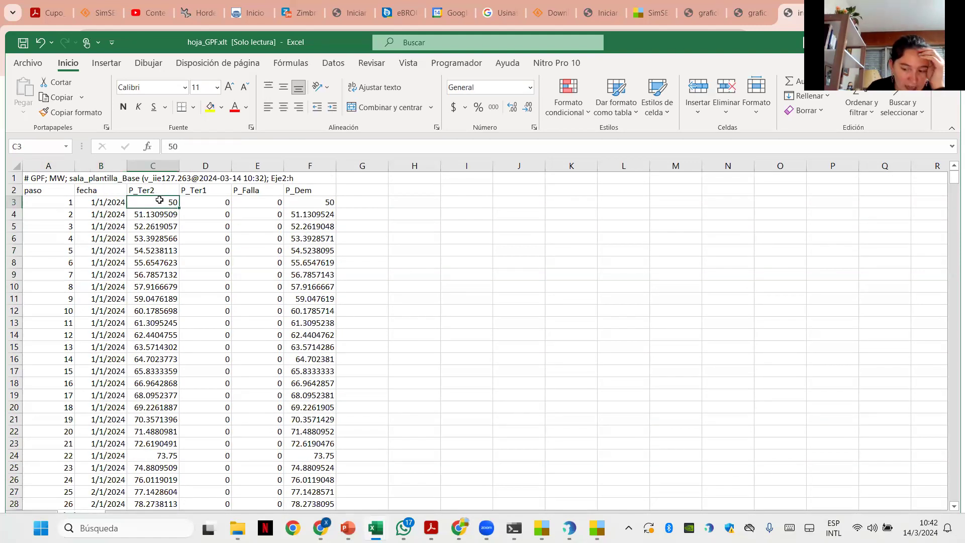
key(Right)
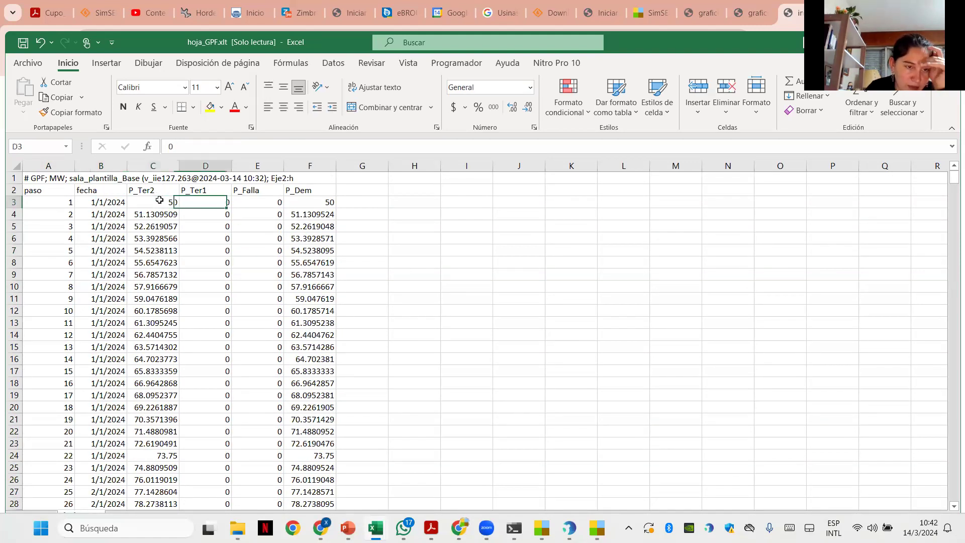
key(Right)
key(Right)
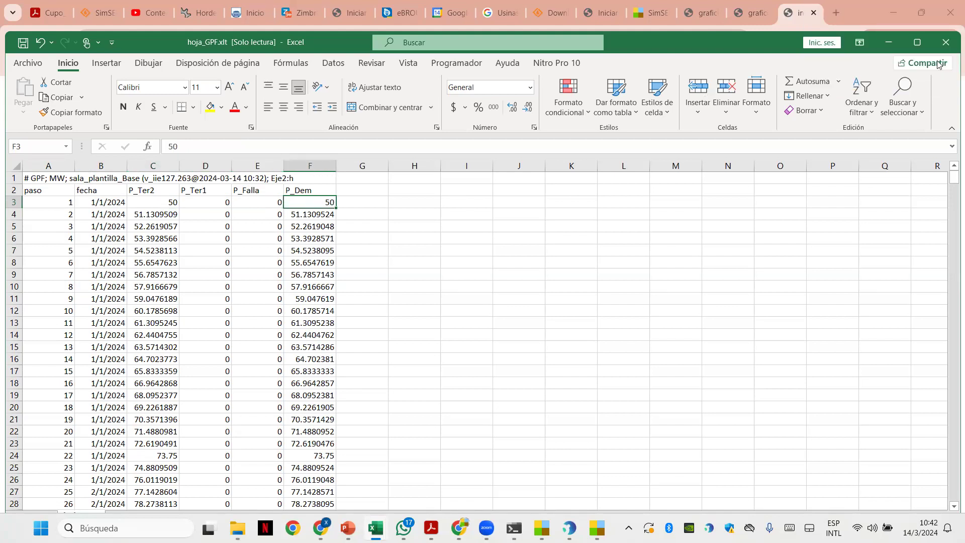
click(943, 39)
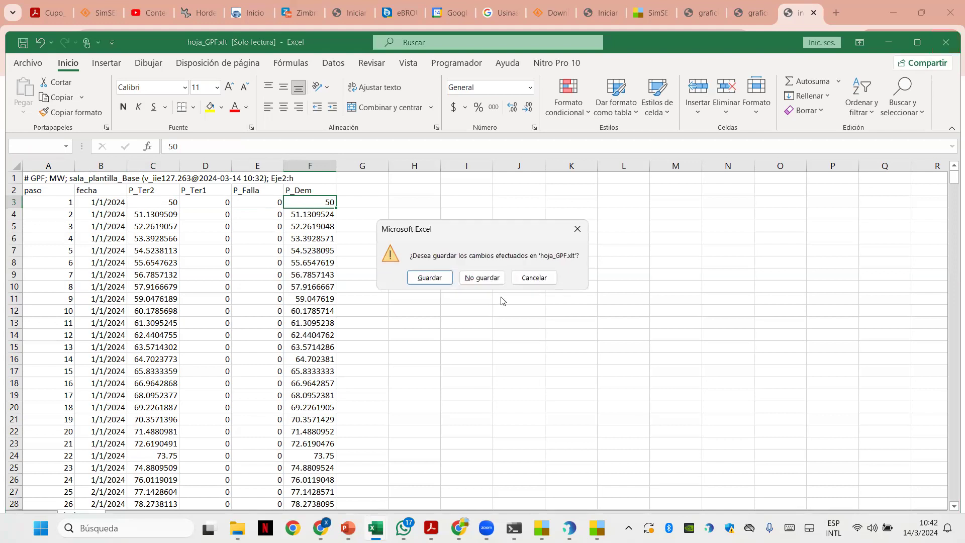
click(481, 278)
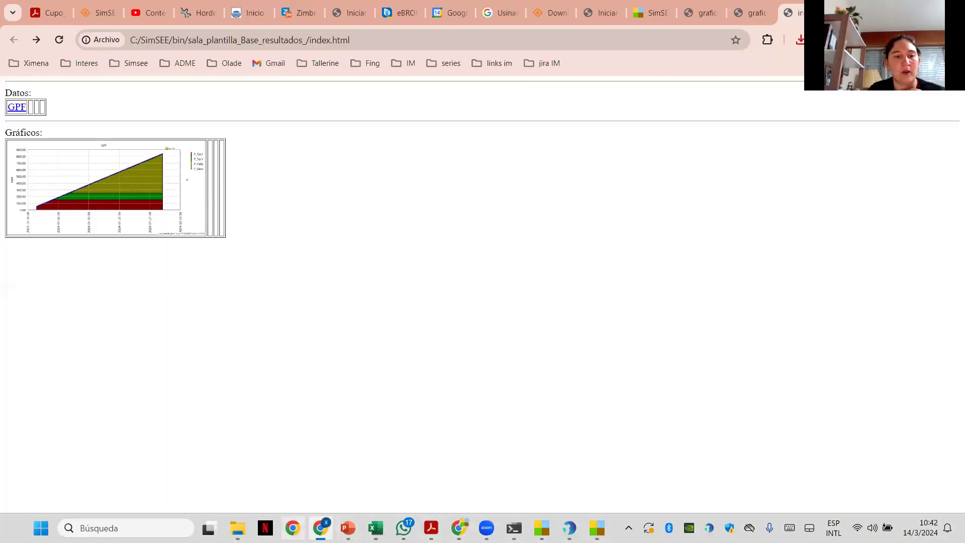
Step: Switch to File Explorer, view the sala_plantilla_Base_resultados_ folder inside SimSEE's corridas\SalaEjericio1_2024, and close the window
mouse_move(237, 527)
click(239, 488)
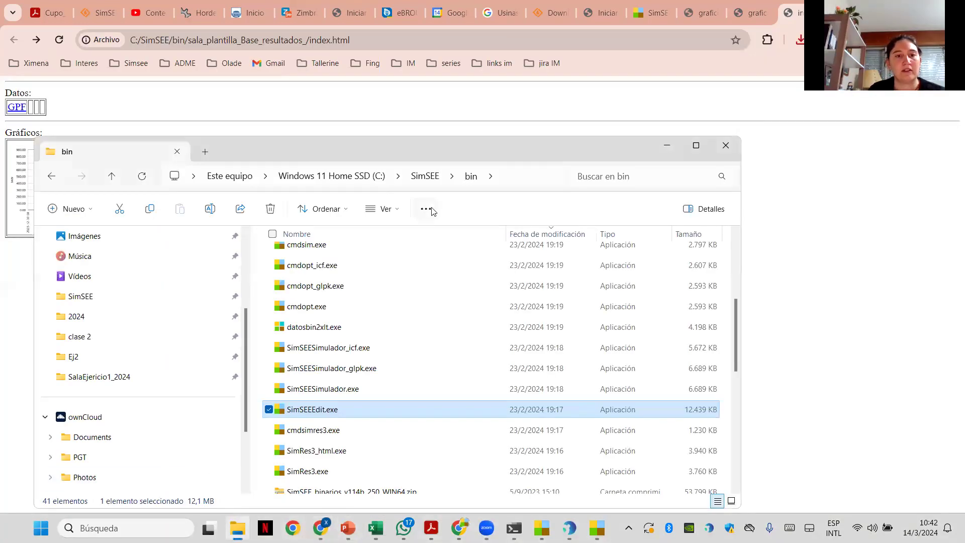
click(425, 176)
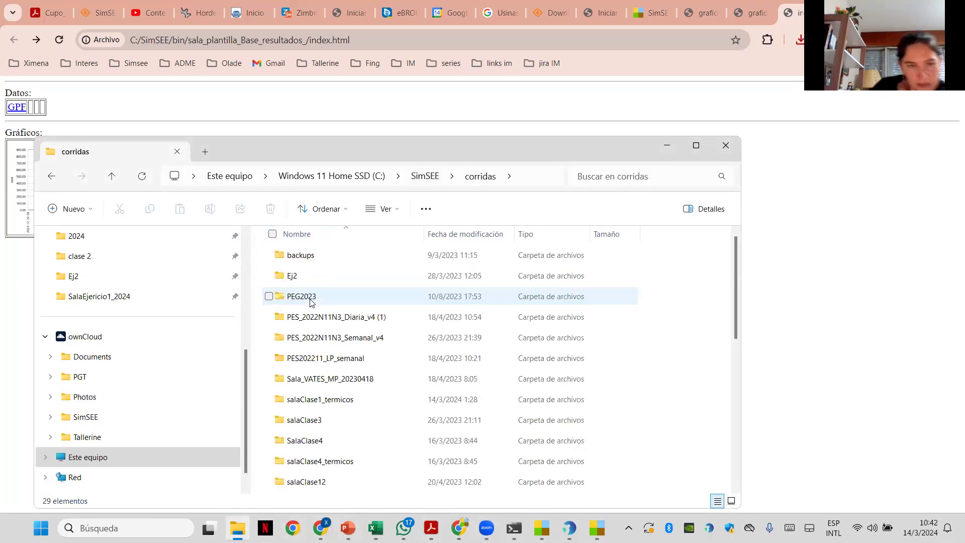
scroll(379, 438, down, 2)
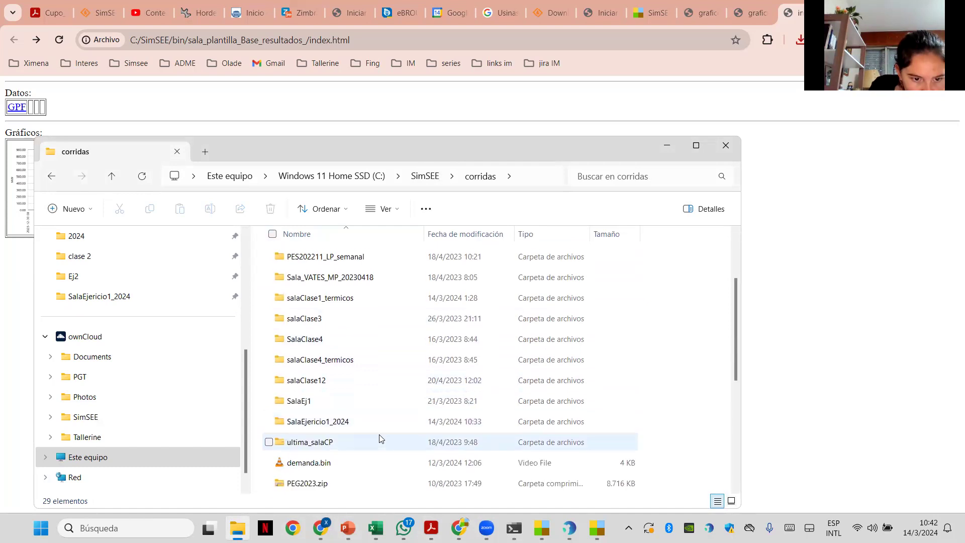
double_click(350, 424)
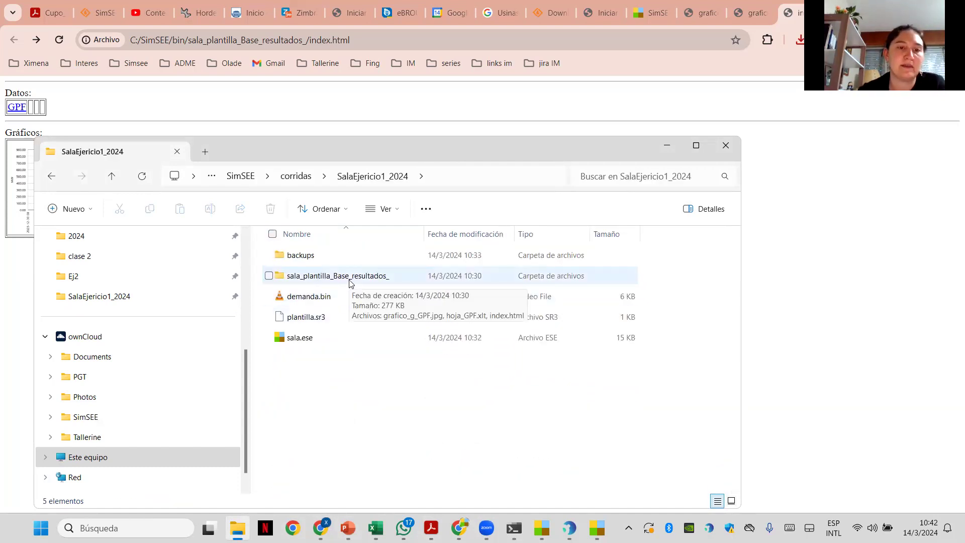
double_click(350, 282)
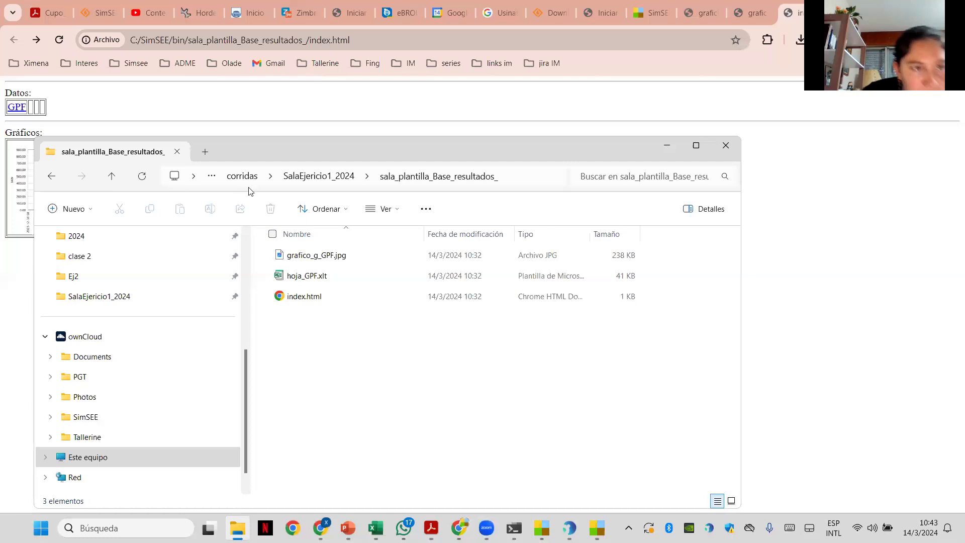
drag(267, 151, 408, 160)
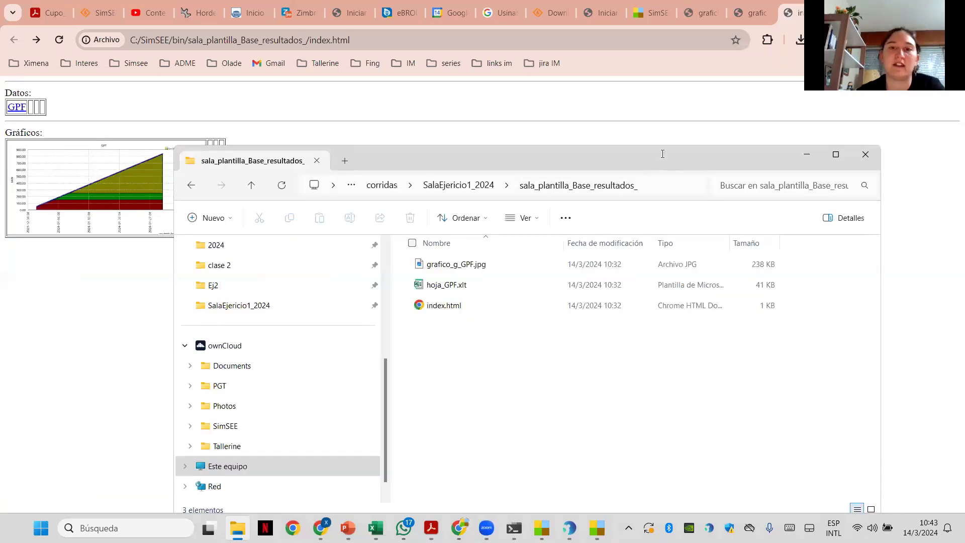
drag(662, 153, 425, 163)
click(636, 171)
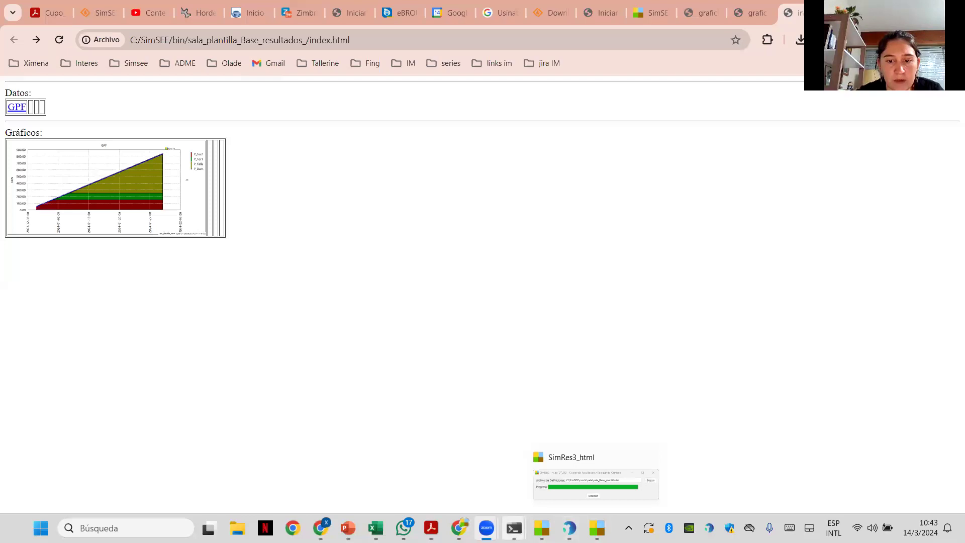
Step: Switch to the SimSEE editor and create two new scenarios in the simulator's scenario list
click(541, 528)
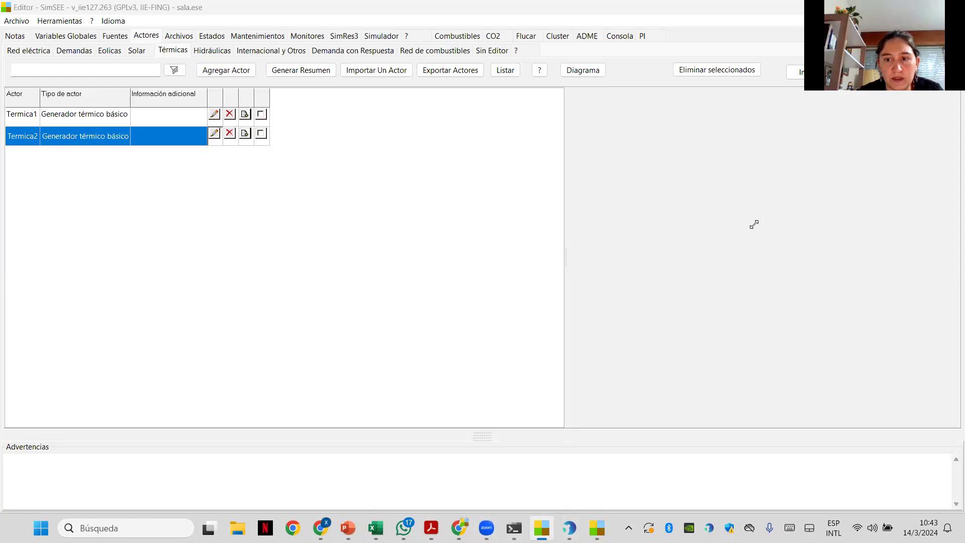
click(391, 37)
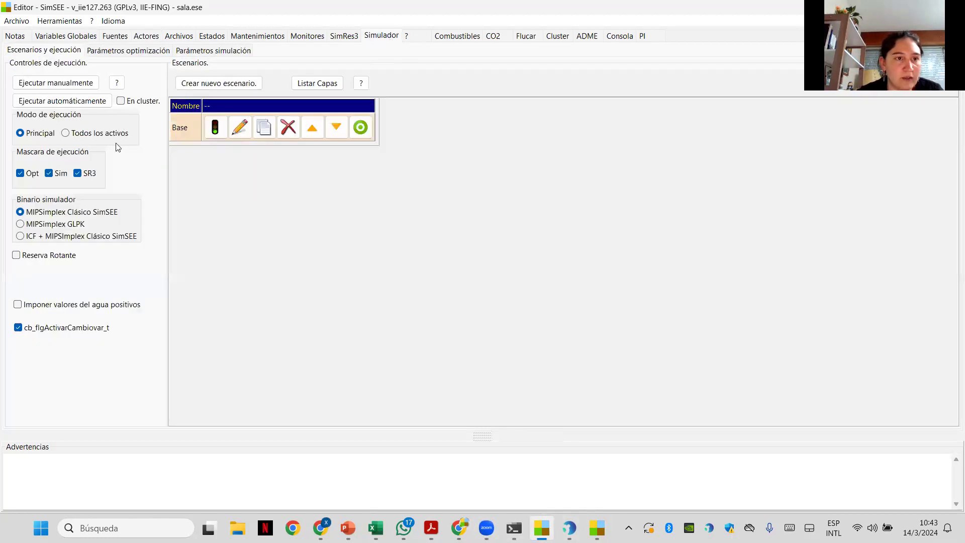
click(249, 86)
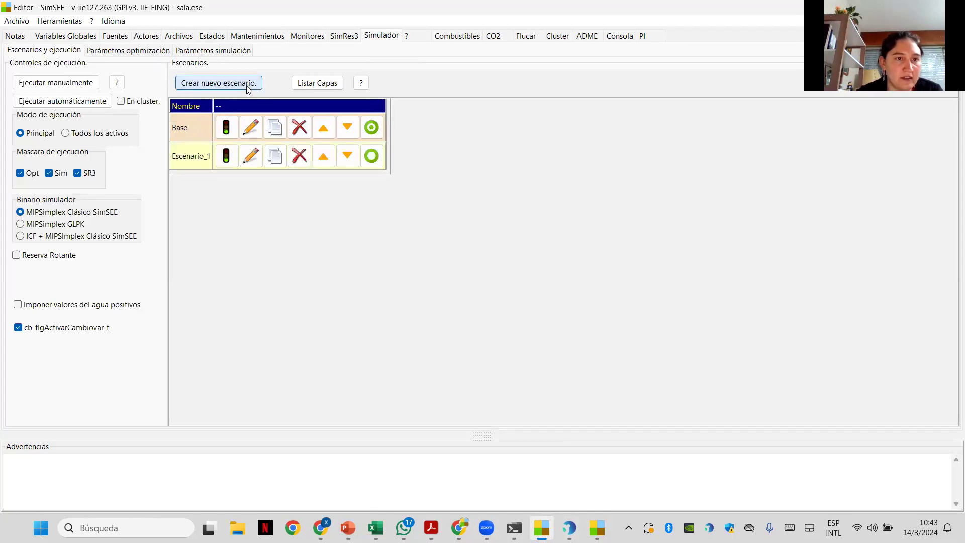
click(246, 88)
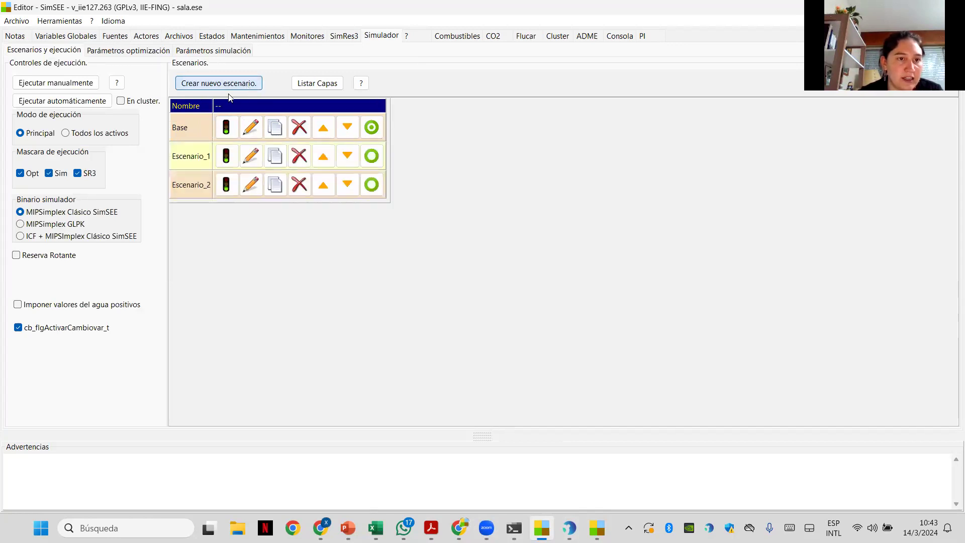
Step: Set the execution mode to Todos los activos and run the simulations automatically, saving the sala changes
click(65, 133)
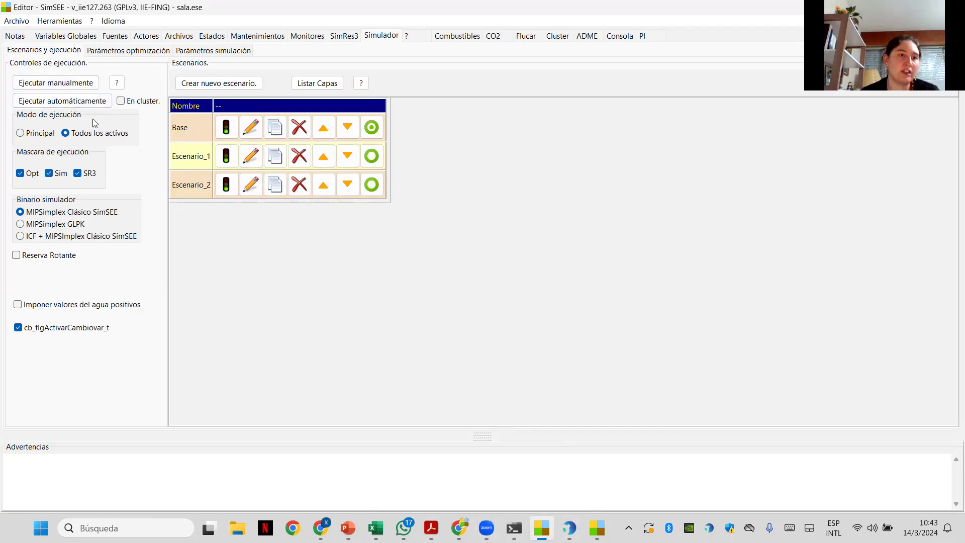
click(57, 103)
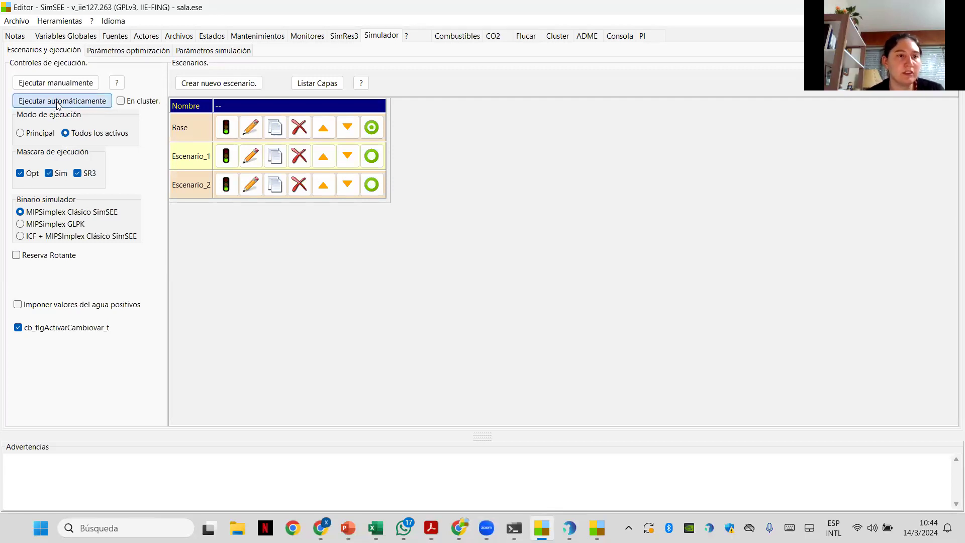
click(470, 267)
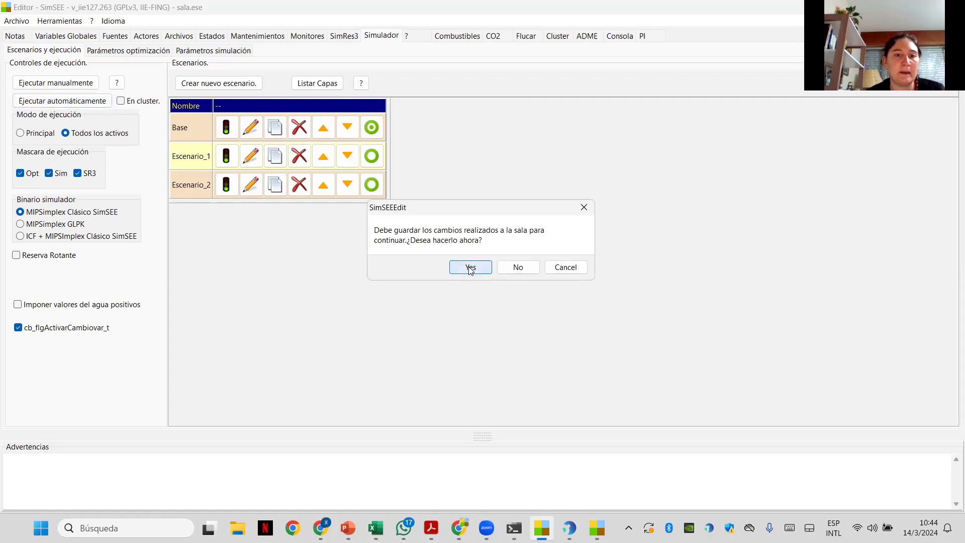
click(380, 308)
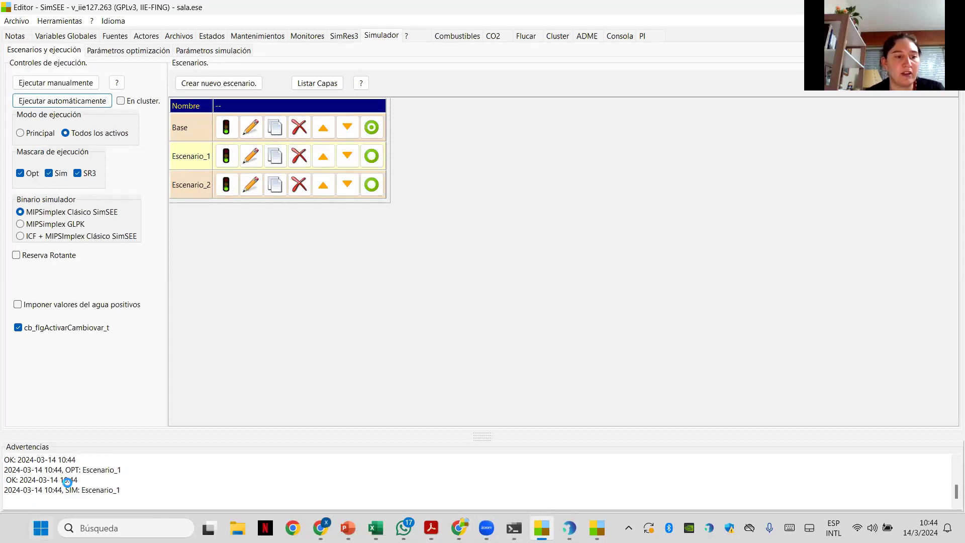
key(super)
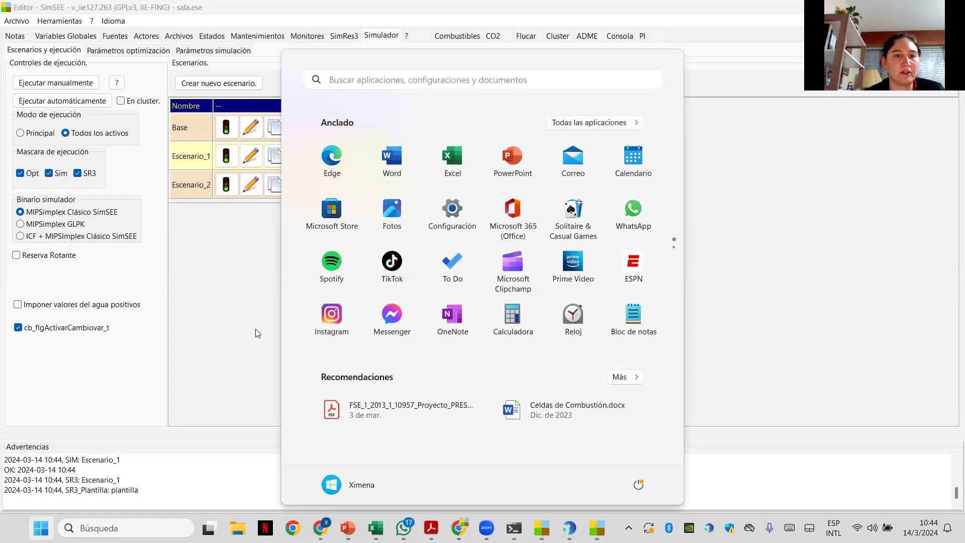
click(790, 383)
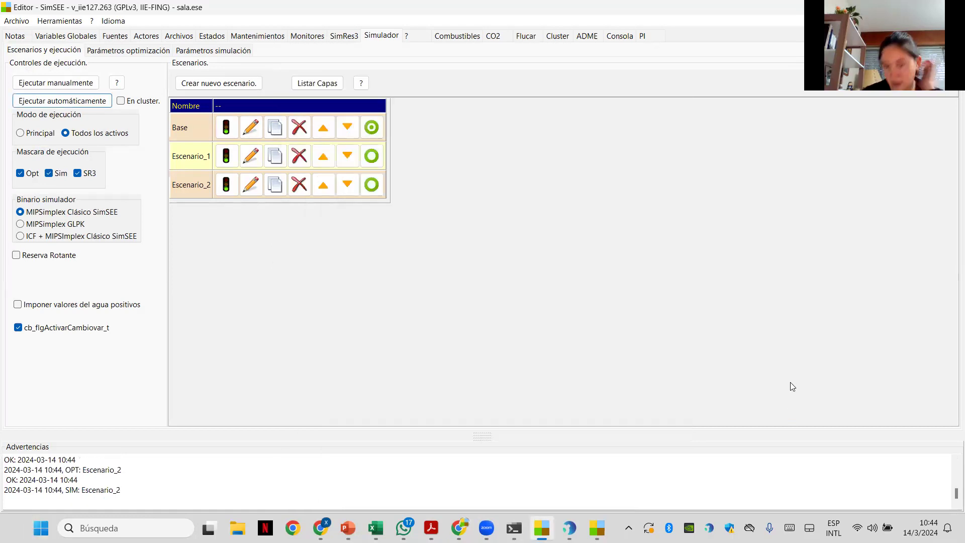
scroll(116, 477, down, 1)
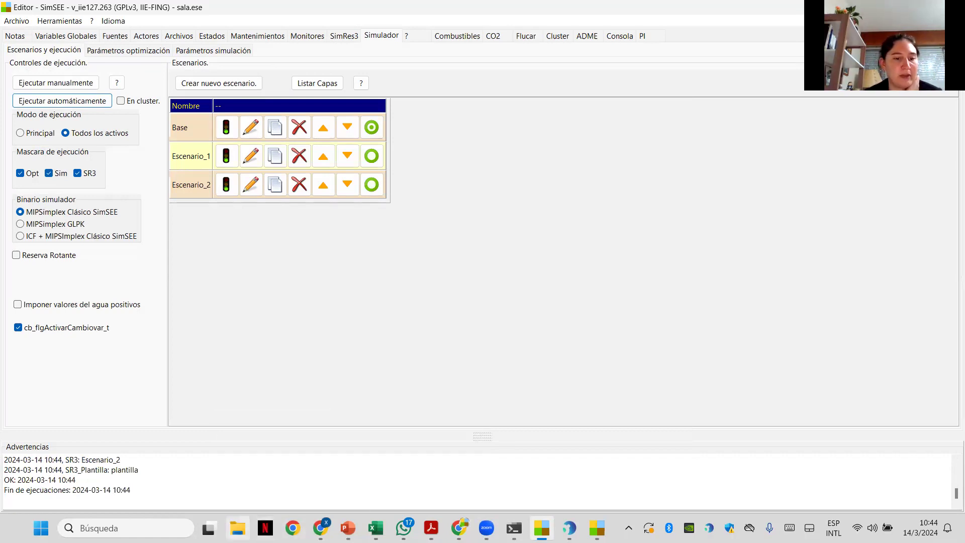
Step: Switch to File Explorer and open the SalaEjericio1_2024 folder inside SimSEE's corridas folder
click(238, 528)
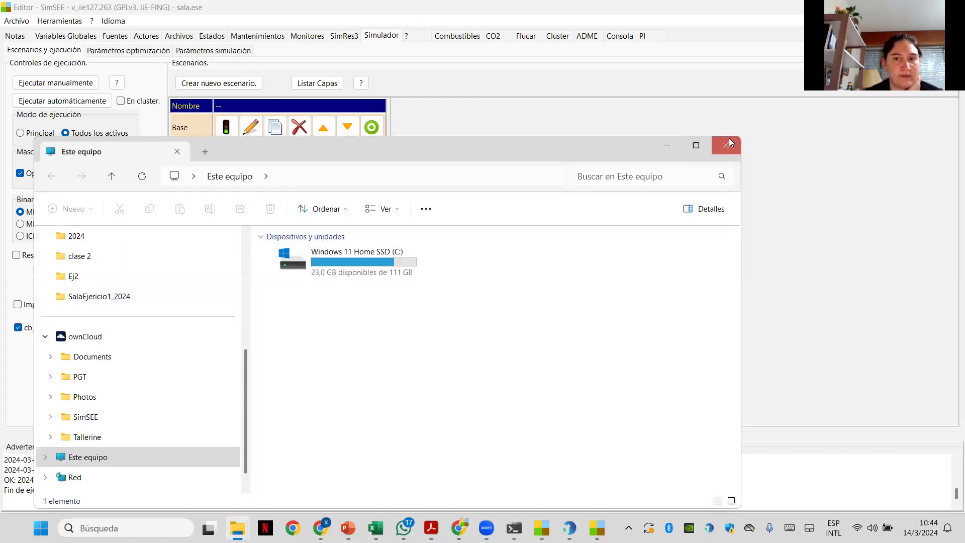
scroll(131, 312, up, 2)
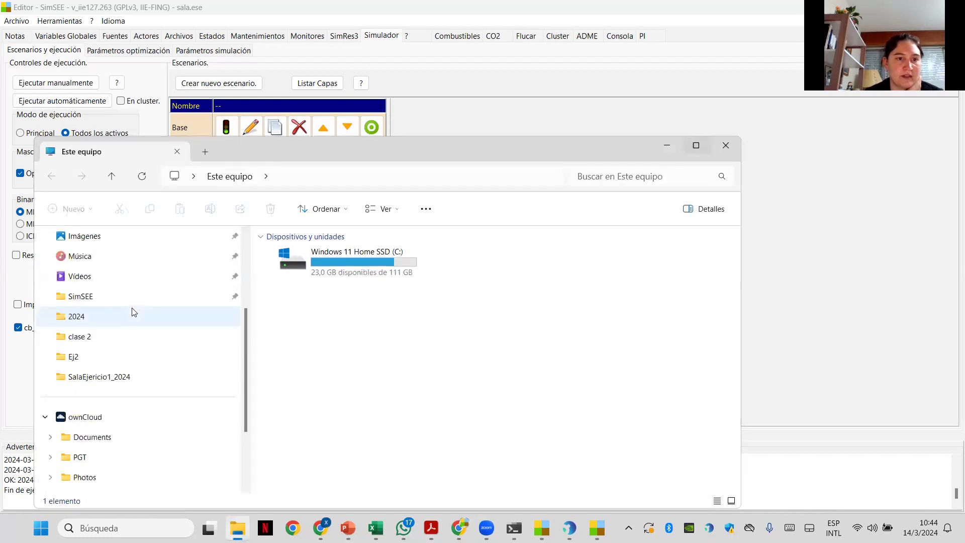
click(75, 297)
double_click(309, 298)
scroll(352, 442, down, 3)
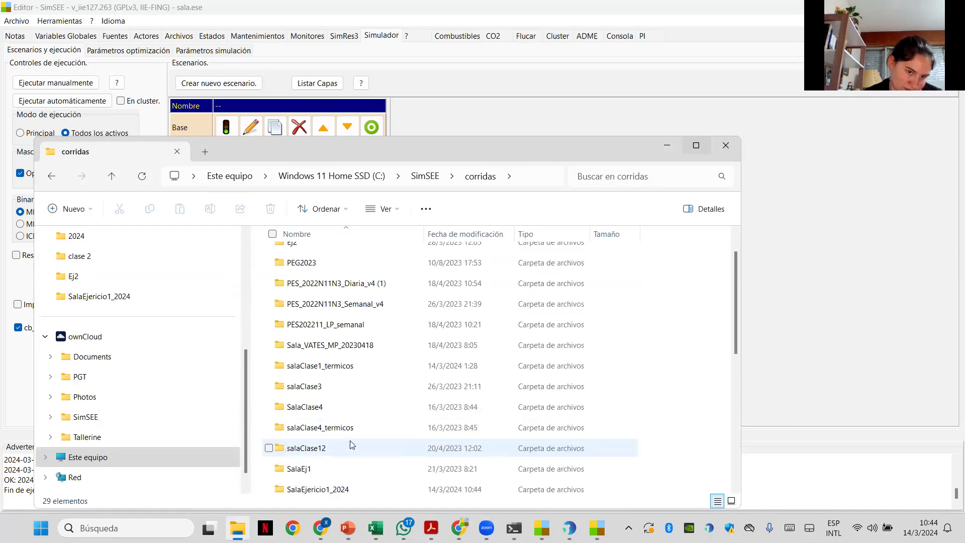
scroll(343, 433, down, 1)
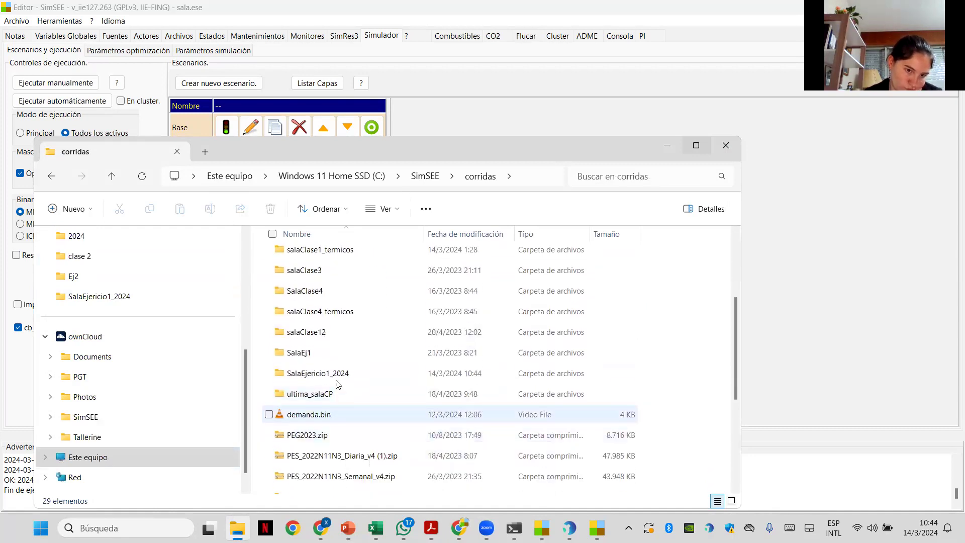
double_click(332, 375)
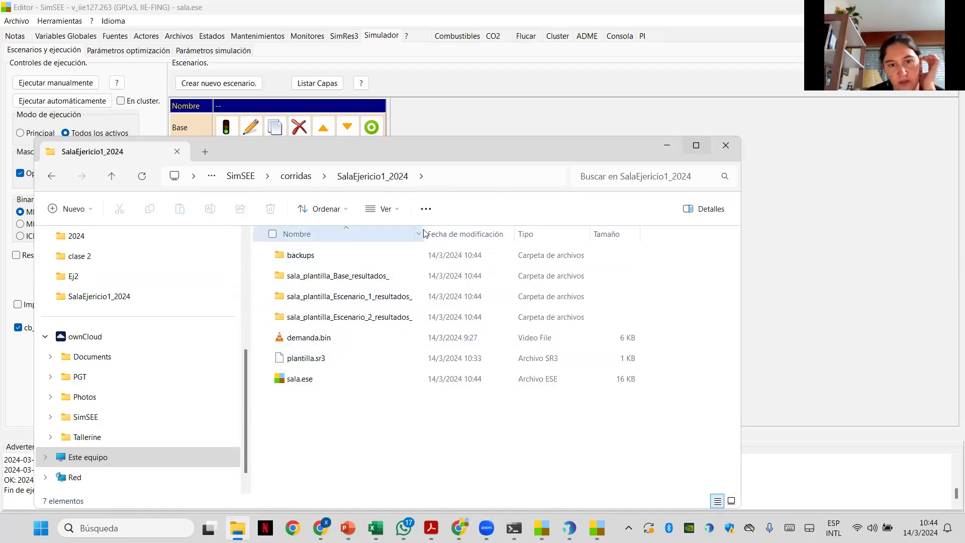
Step: Widen the name column, view the contents of sala_plantilla_Escenario_2_resultados_, return to the parent folder and close the window
drag(423, 229, 564, 229)
double_click(383, 316)
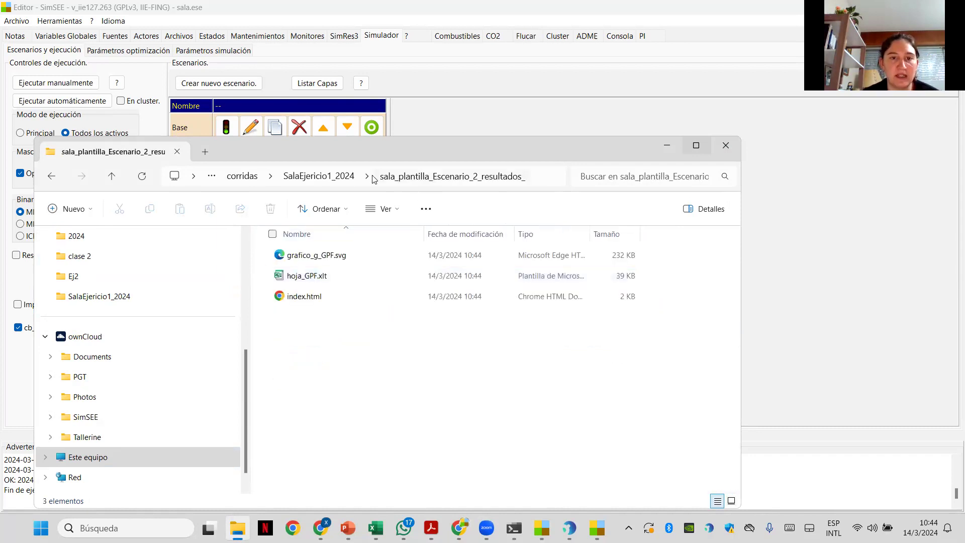
click(340, 178)
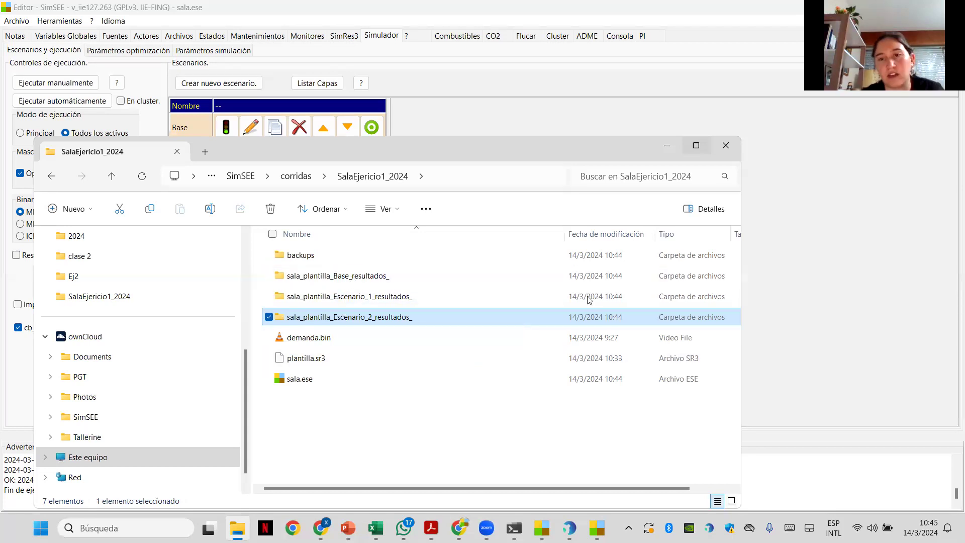
click(726, 146)
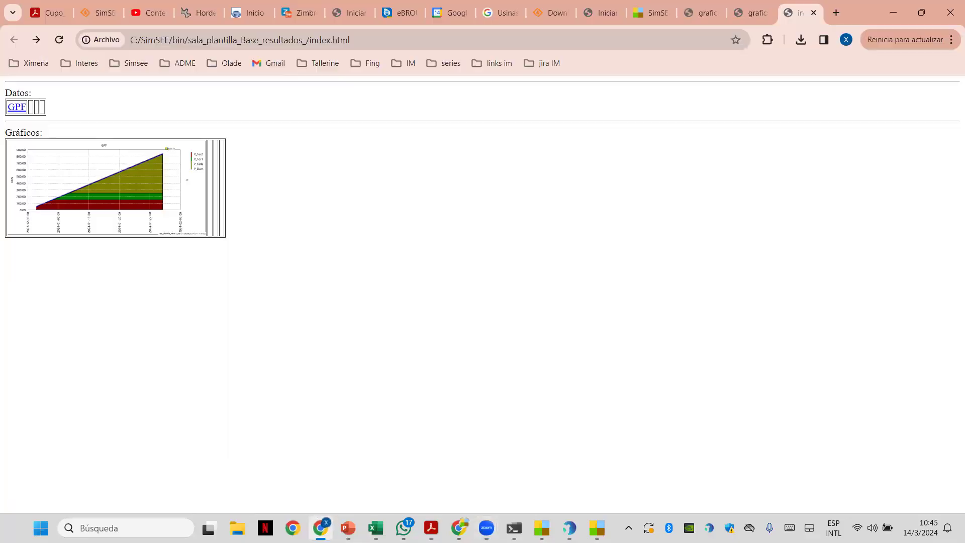
Step: In Chrome, enlarge the base case's GPF chart and compare it with the GPF charts open in the neighbouring tabs
click(146, 192)
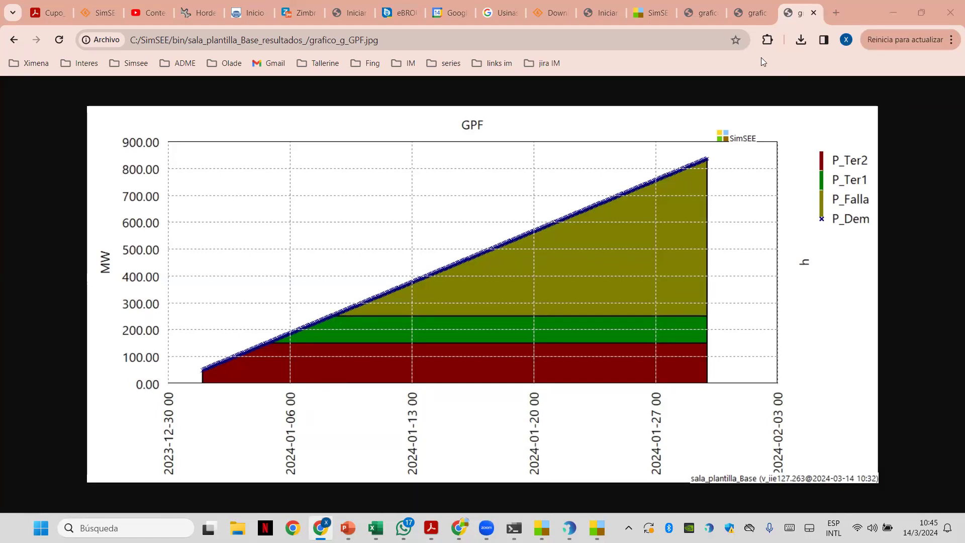
click(703, 12)
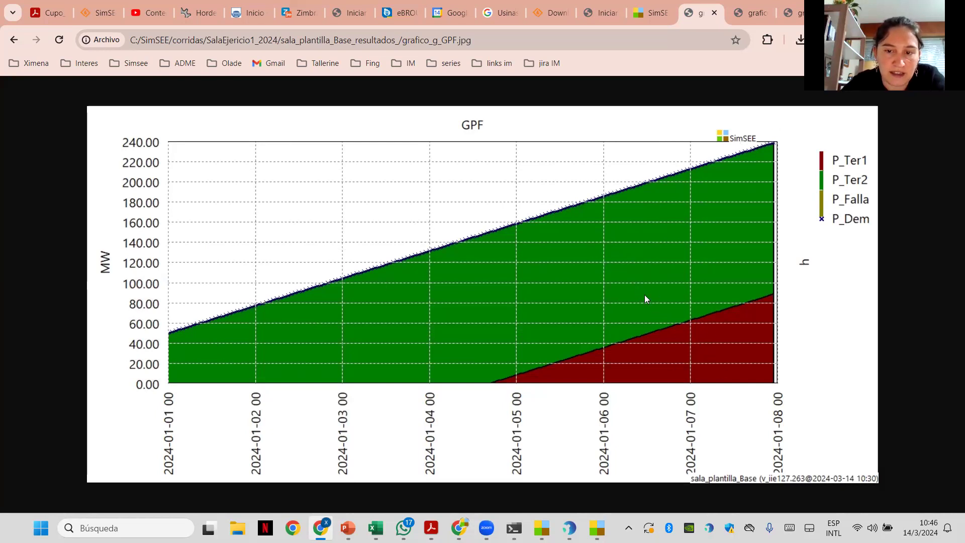
click(750, 15)
click(788, 17)
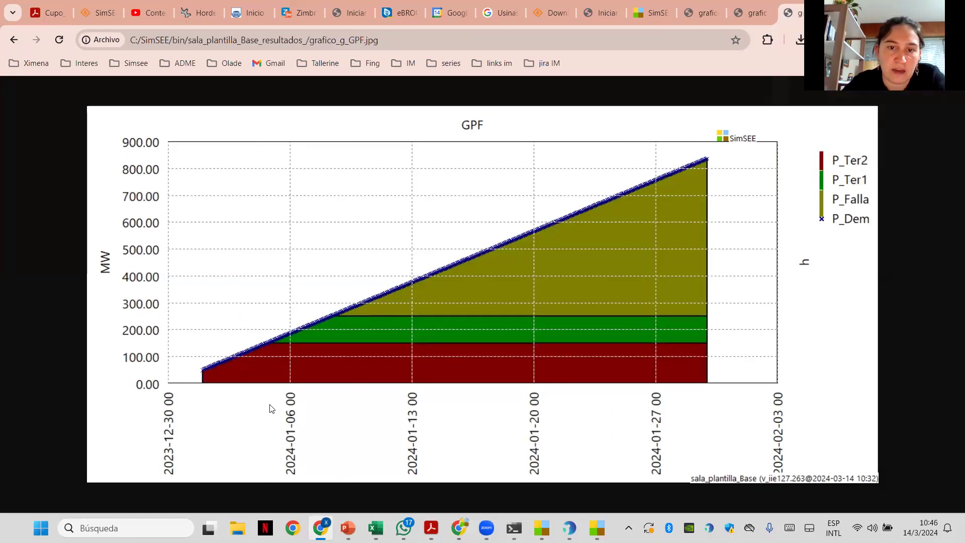